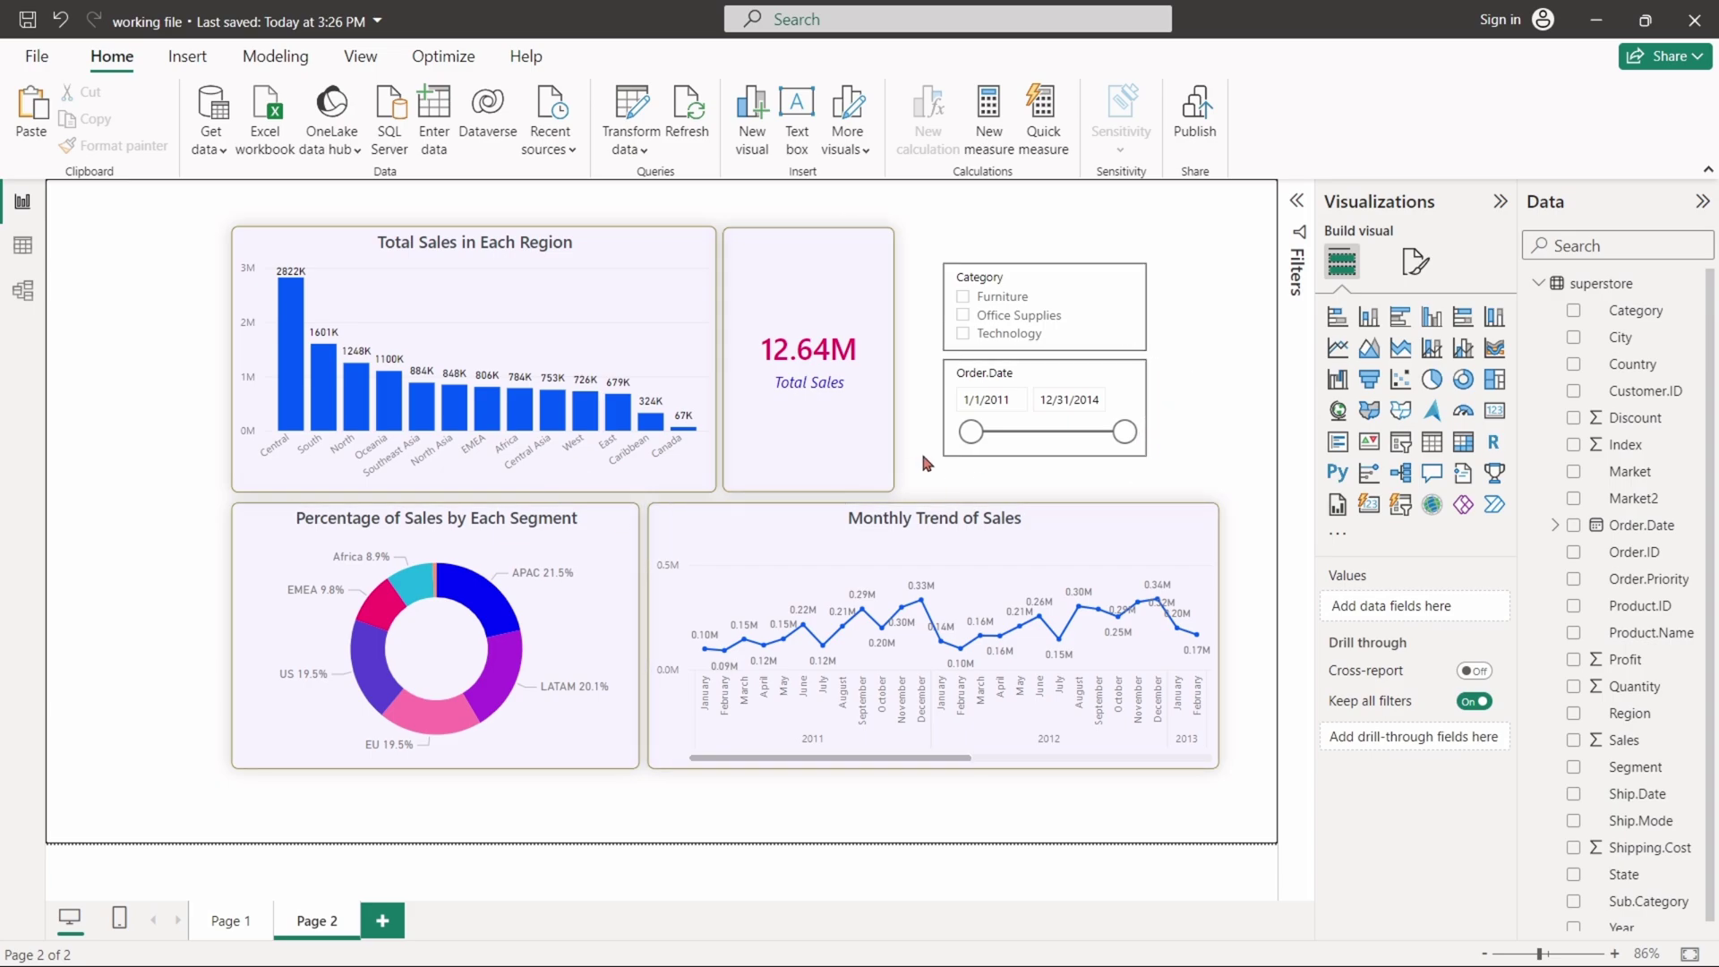
# Step: Filter by Furniture, Office Supplies and Technology, clear it, then narrow dates to 6/20/2011–6/26/2013
pyautogui.click(980, 301)
pyautogui.click(979, 317)
pyautogui.click(983, 335)
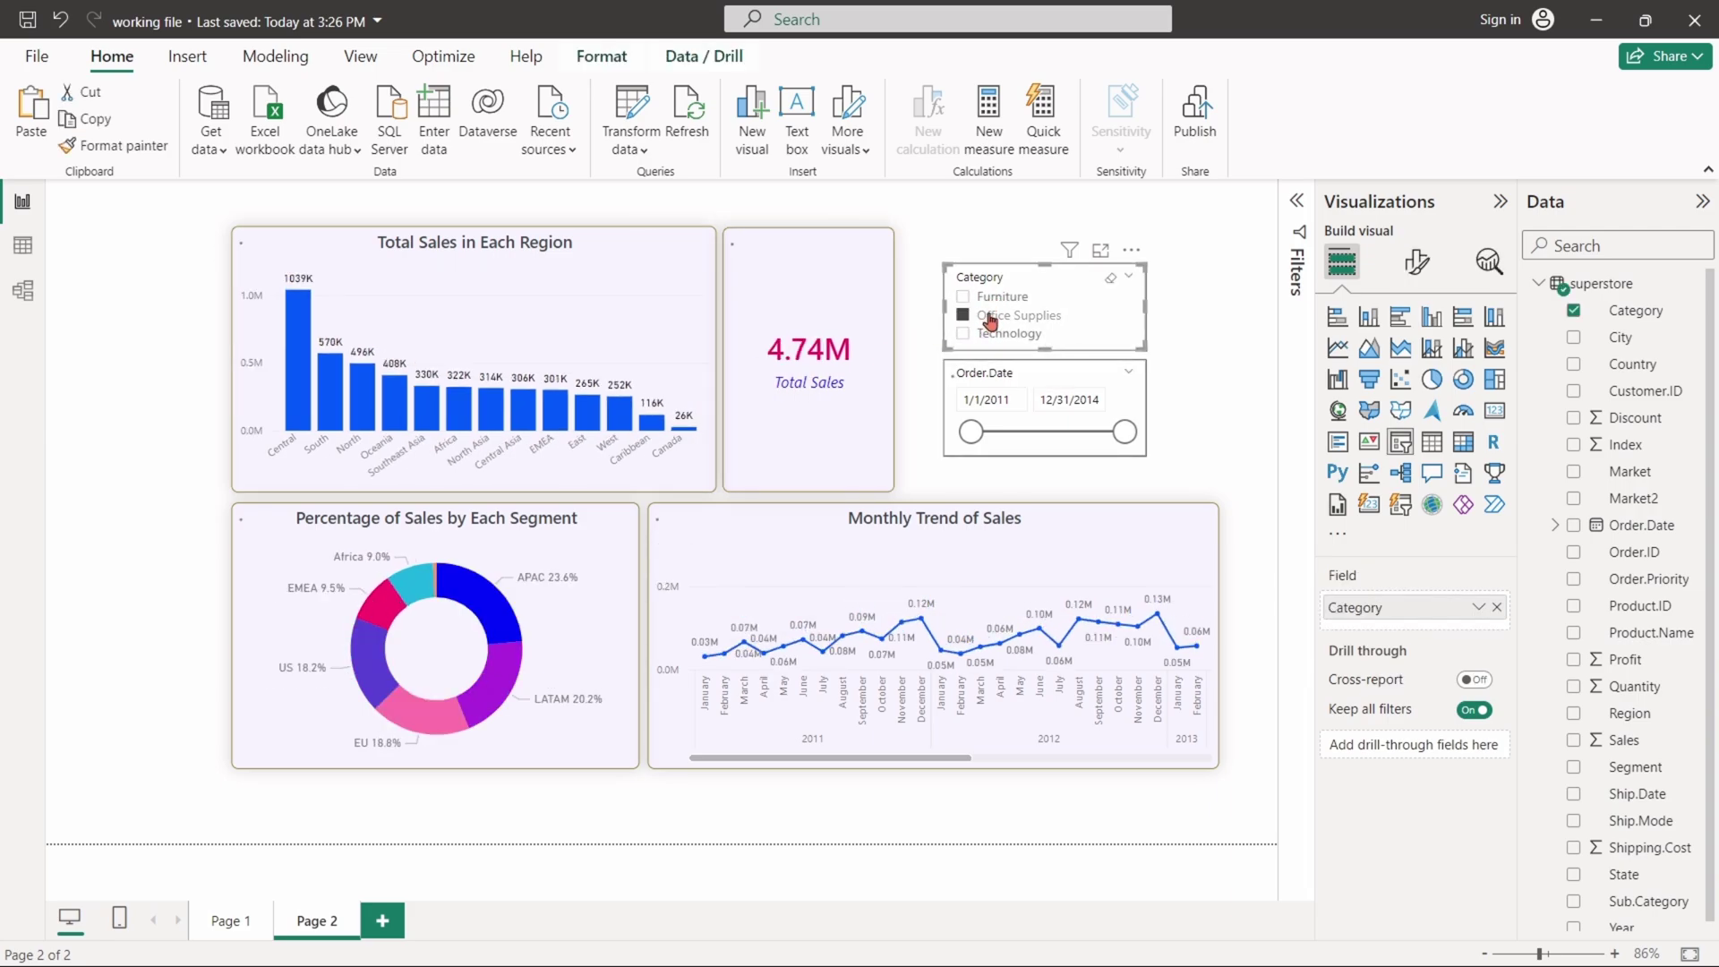
pyautogui.click(985, 316)
pyautogui.click(988, 301)
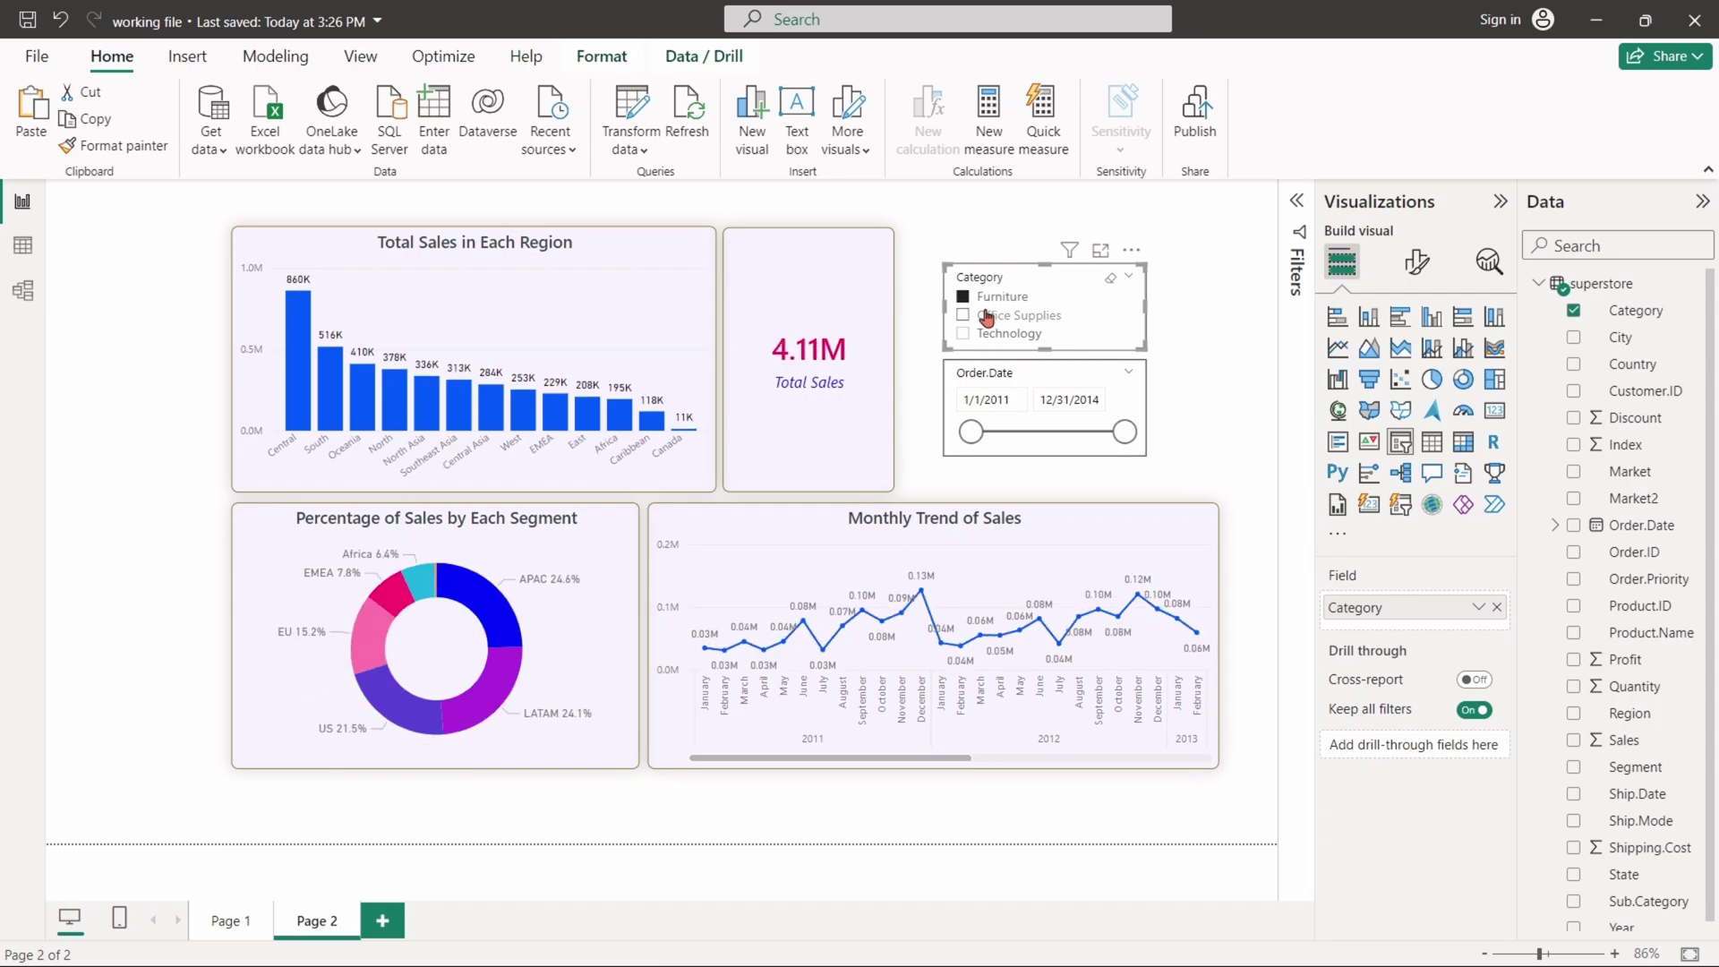
pyautogui.keyDown('ctrl'); pyautogui.click(986, 317); pyautogui.keyUp('ctrl')
pyautogui.click(1110, 277)
pyautogui.moveTo(970, 432); pyautogui.dragTo(998, 442)
pyautogui.moveTo(1124, 433); pyautogui.dragTo(955, 439)
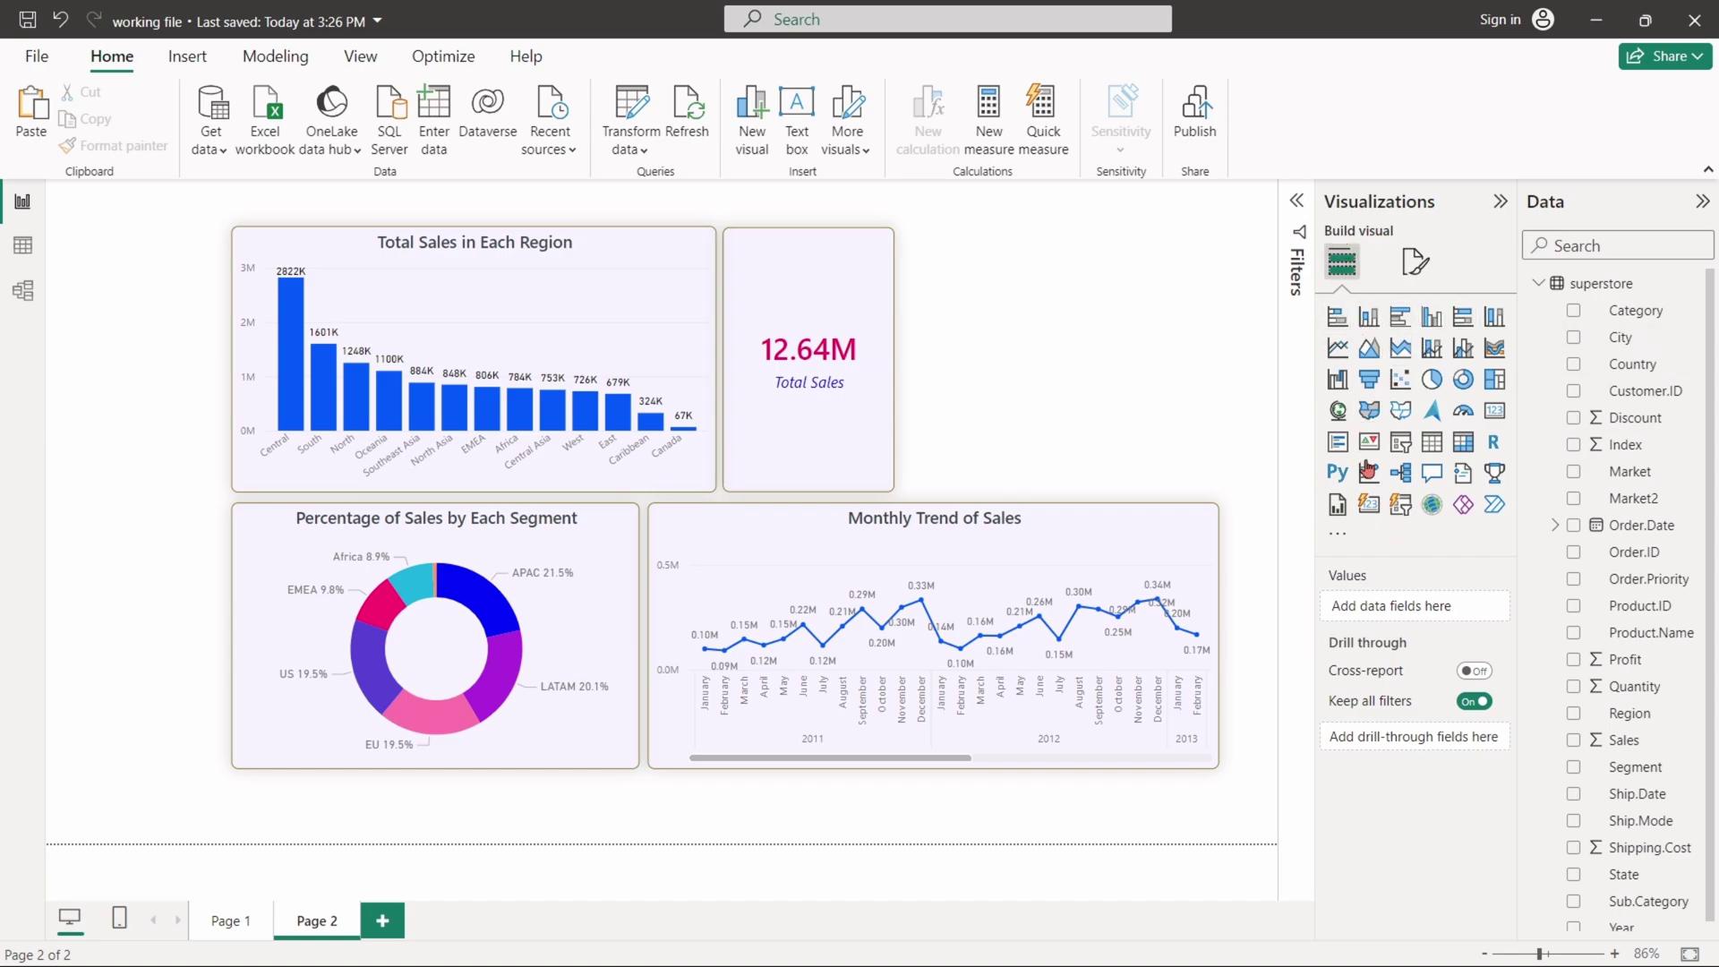
# Step: Add a slicer filled with the Category field, listing Furniture, Office Supplies and Technology
pyautogui.click(1408, 450)
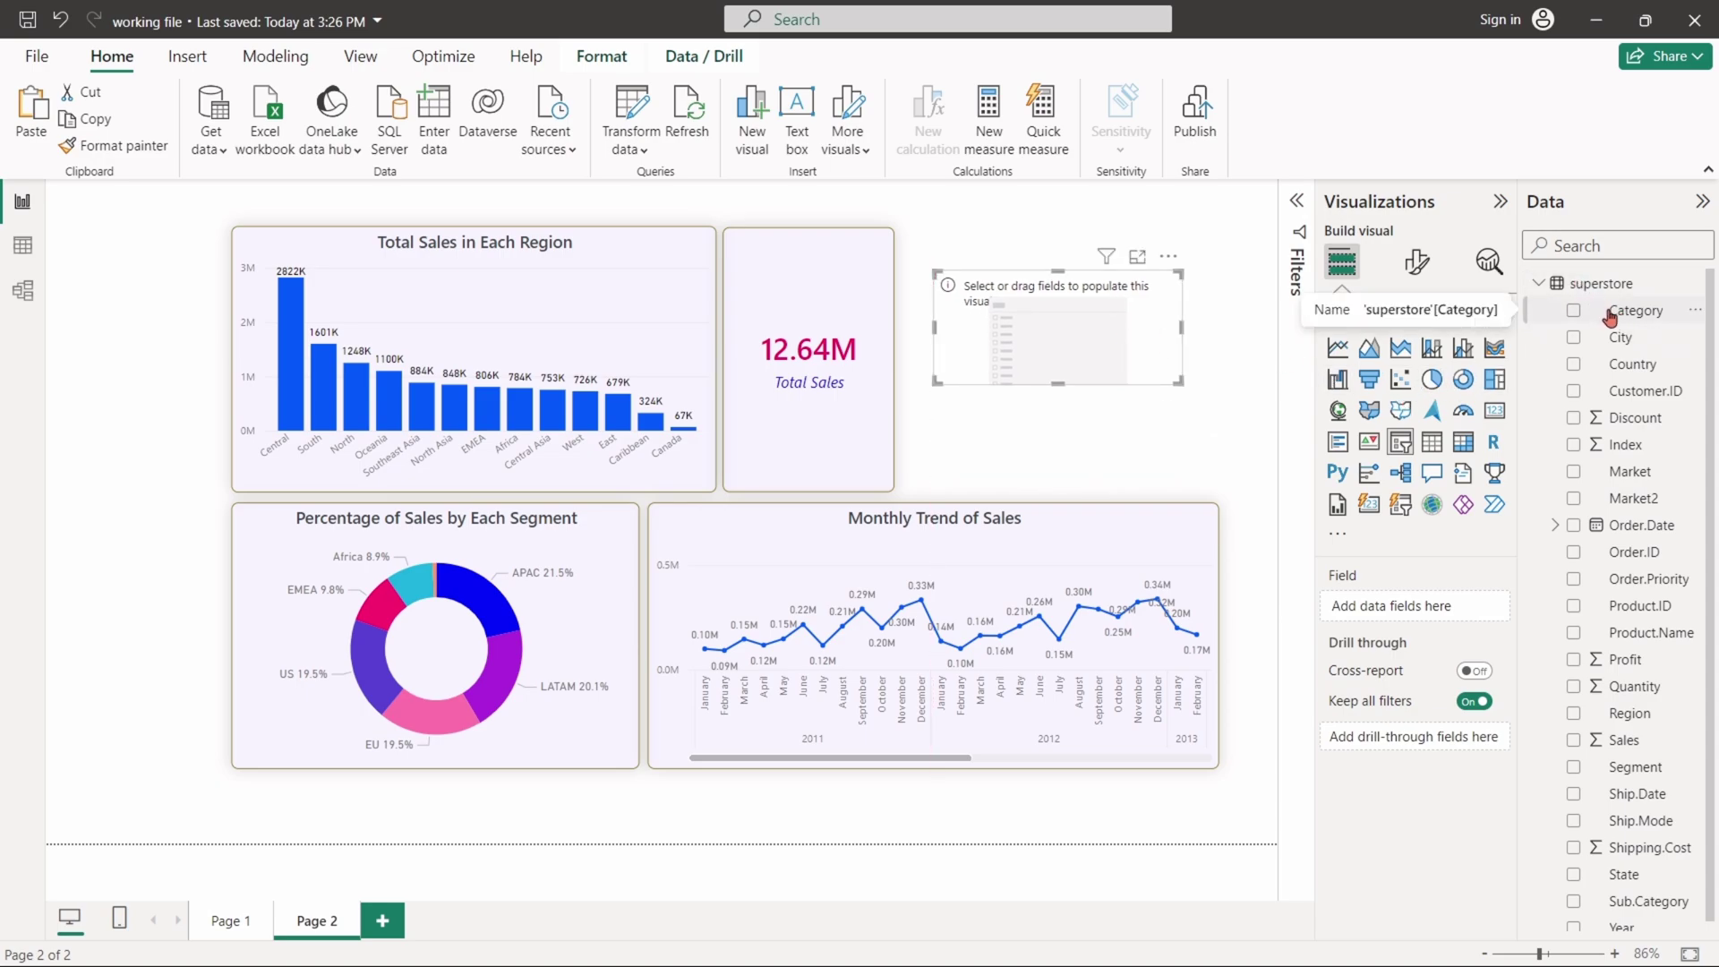
pyautogui.moveTo(1616, 318); pyautogui.dragTo(1420, 606)
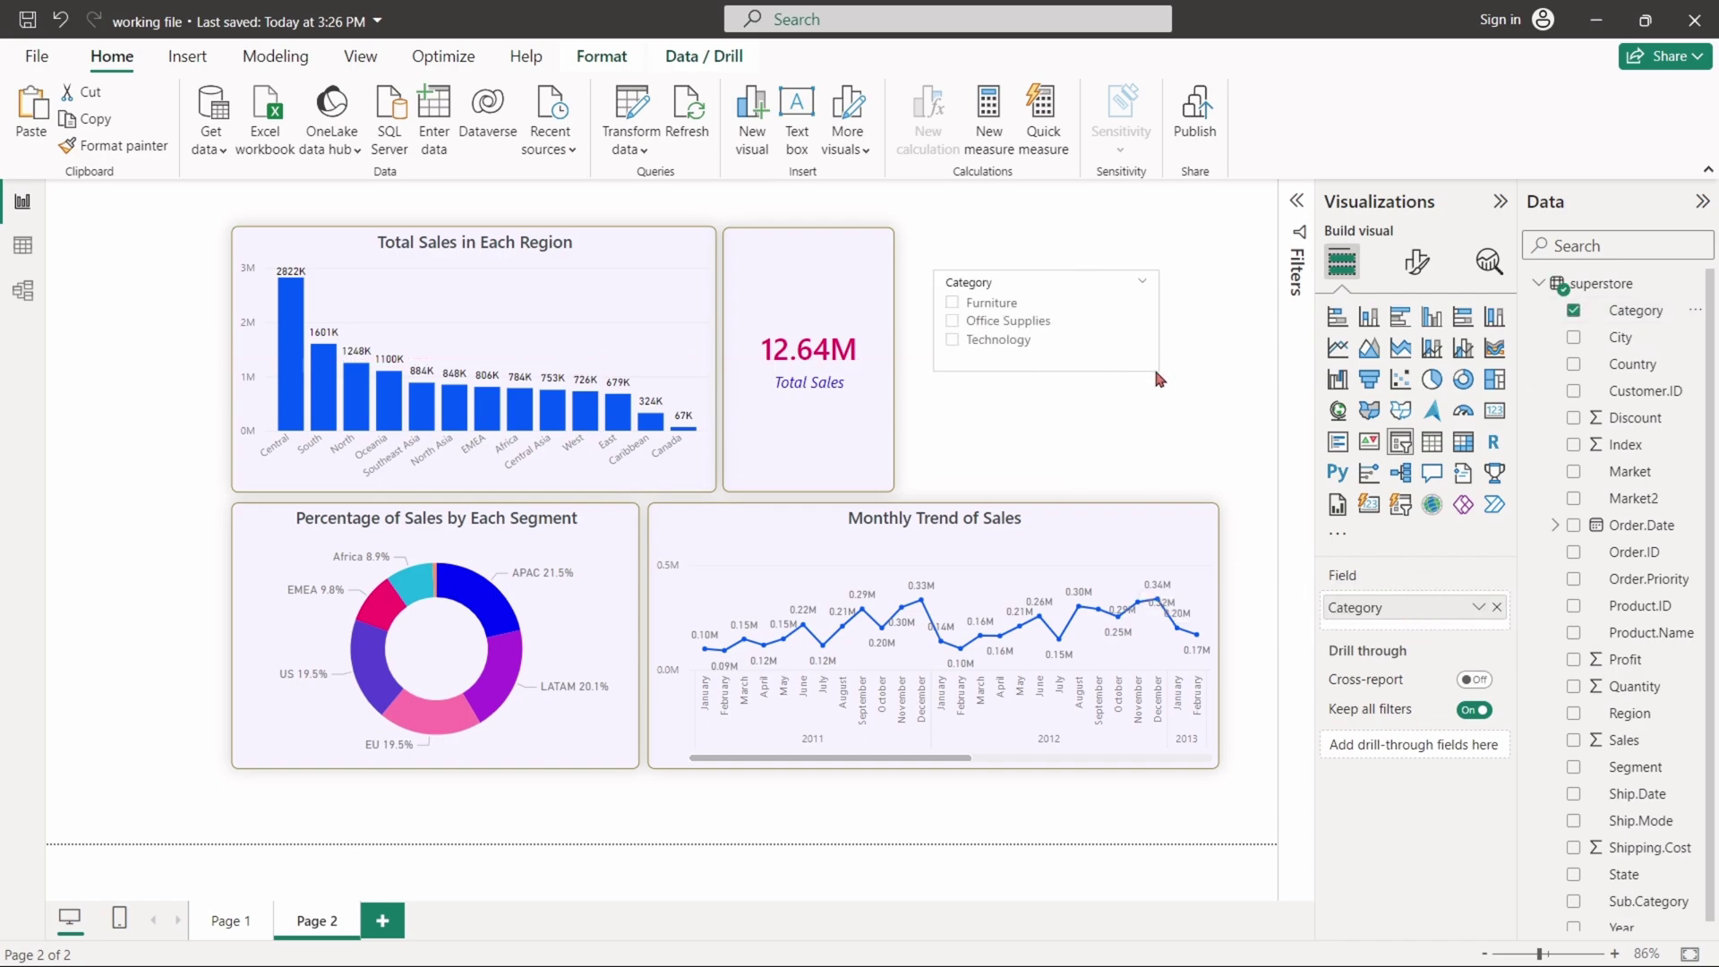
pyautogui.click(1103, 385)
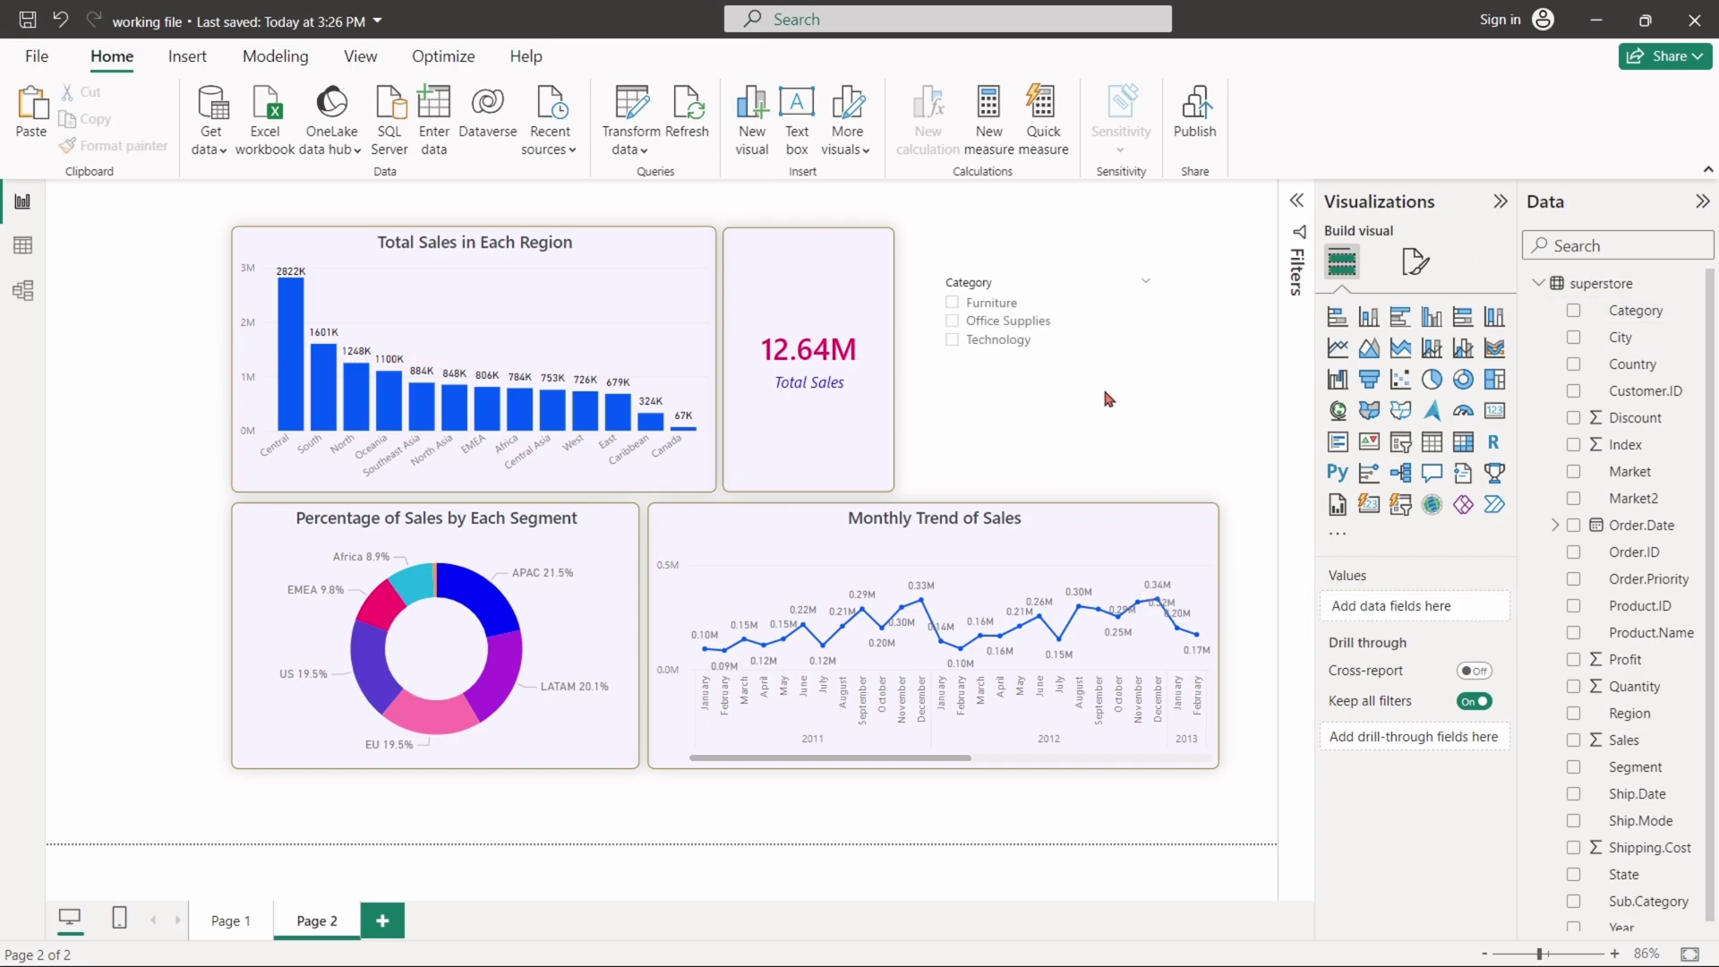
# Step: Try Furniture, Office Supplies and Technology in the new slicer, ending on Office Supplies (3.79M)
pyautogui.click(959, 280)
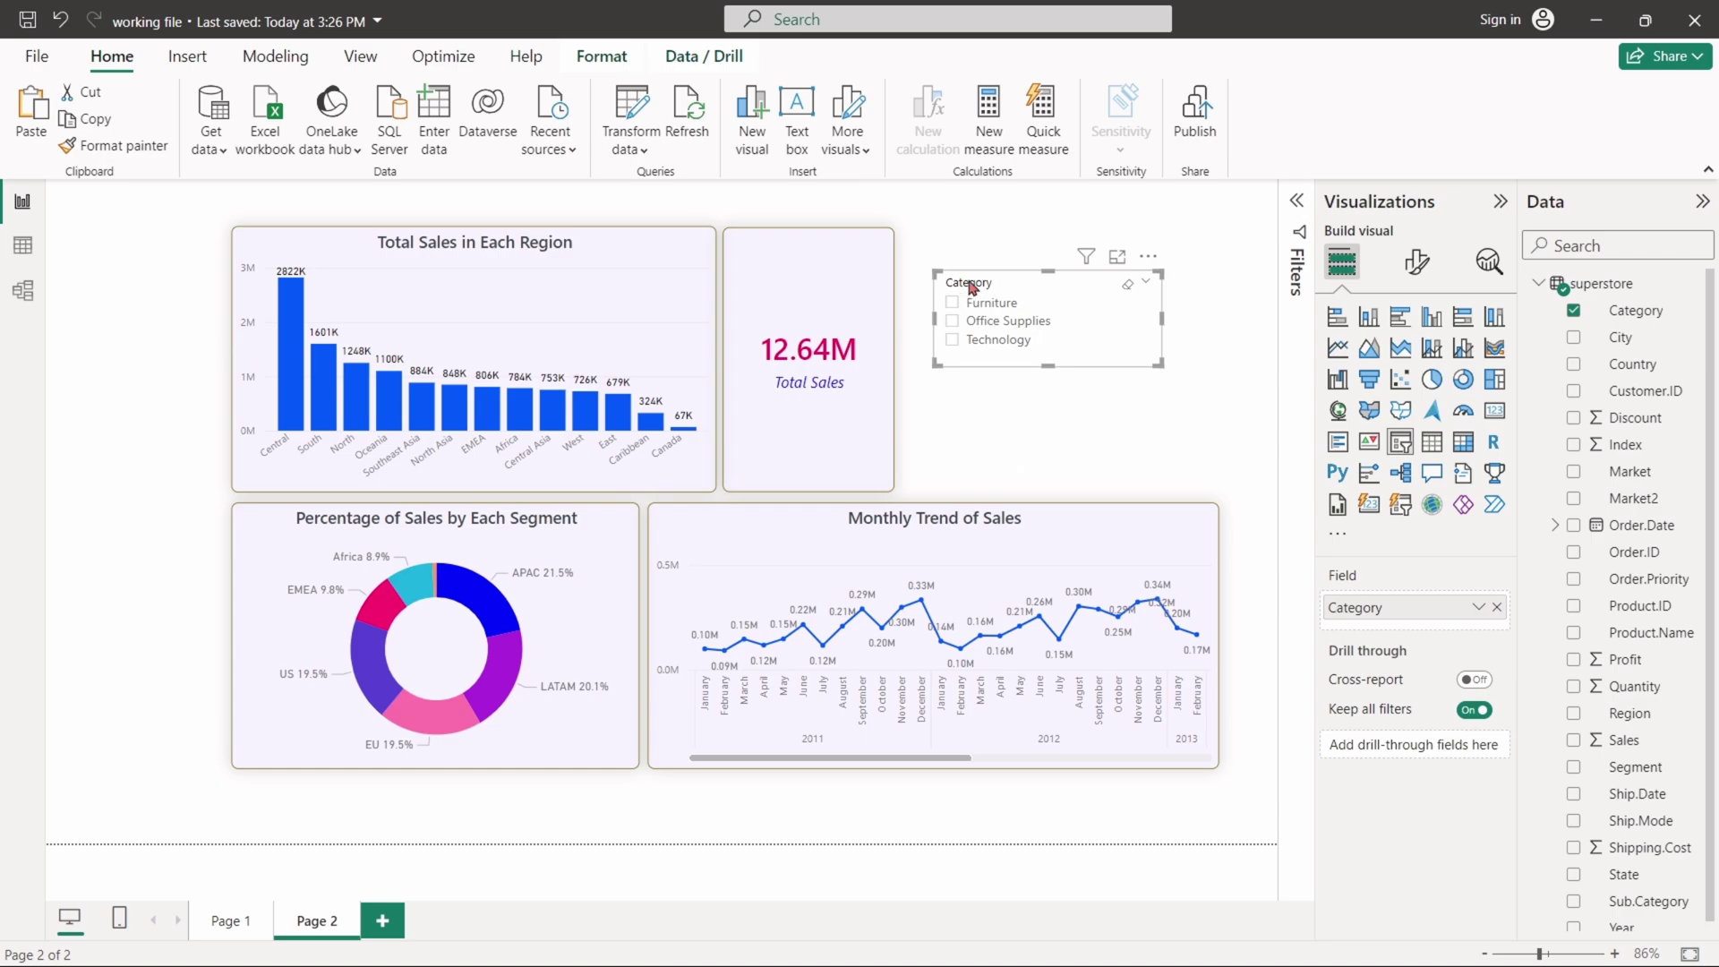
pyautogui.click(955, 307)
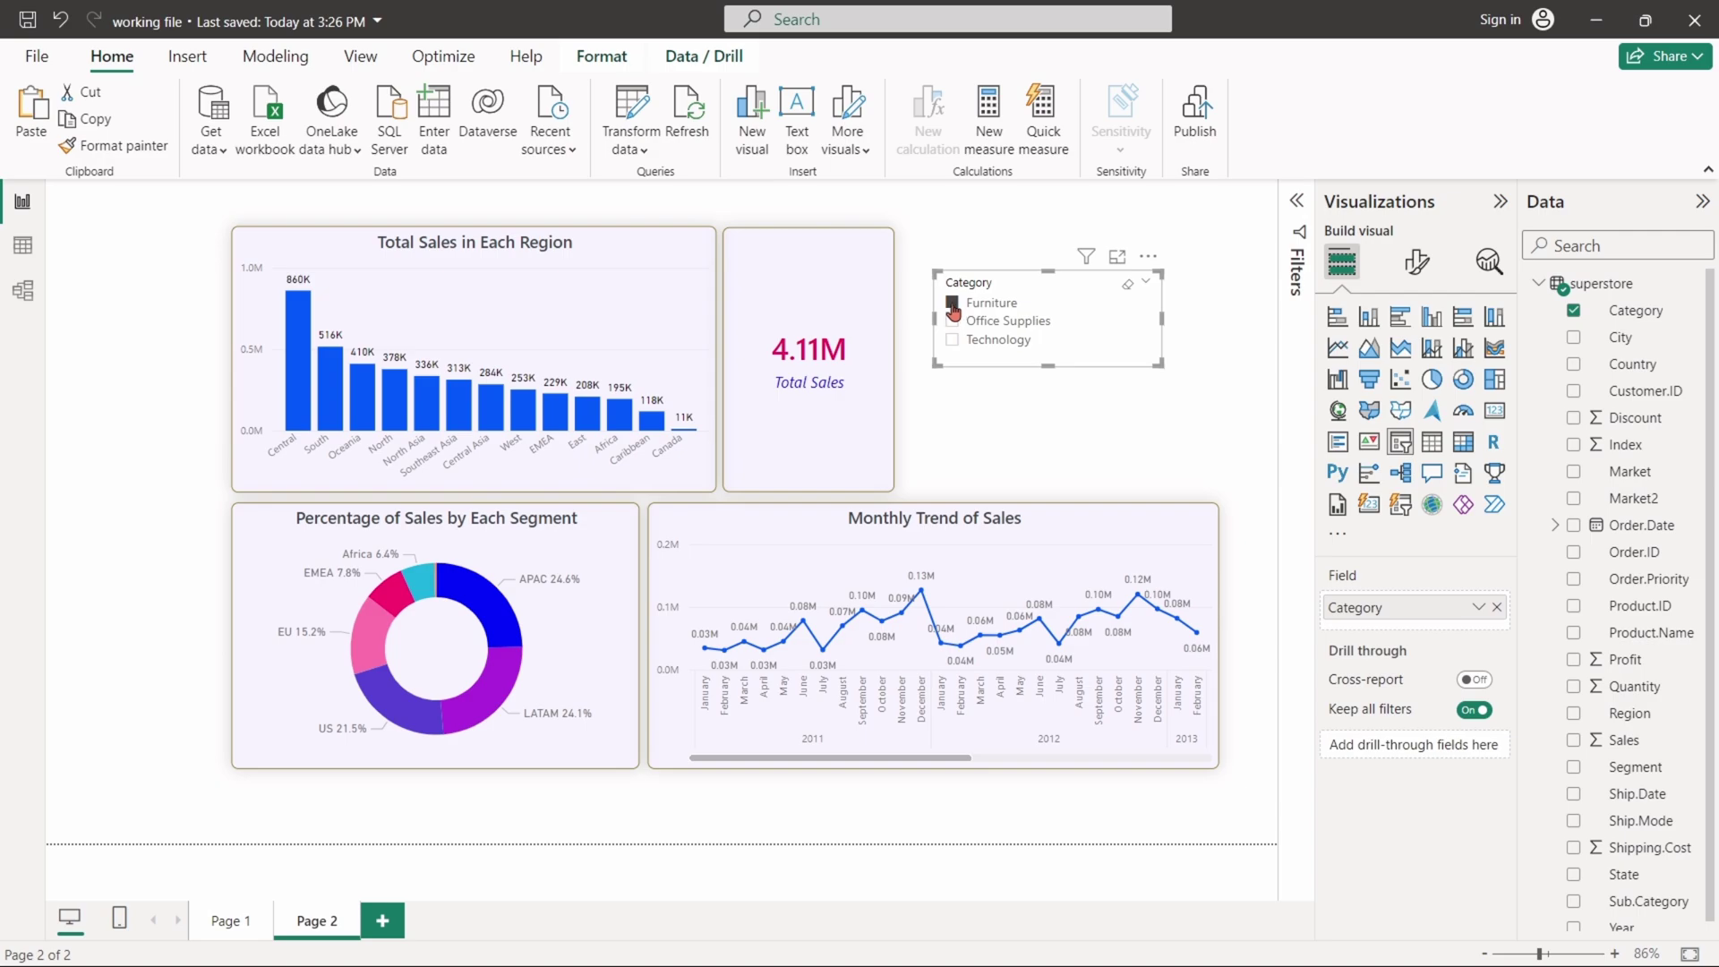
pyautogui.click(953, 305)
pyautogui.click(952, 321)
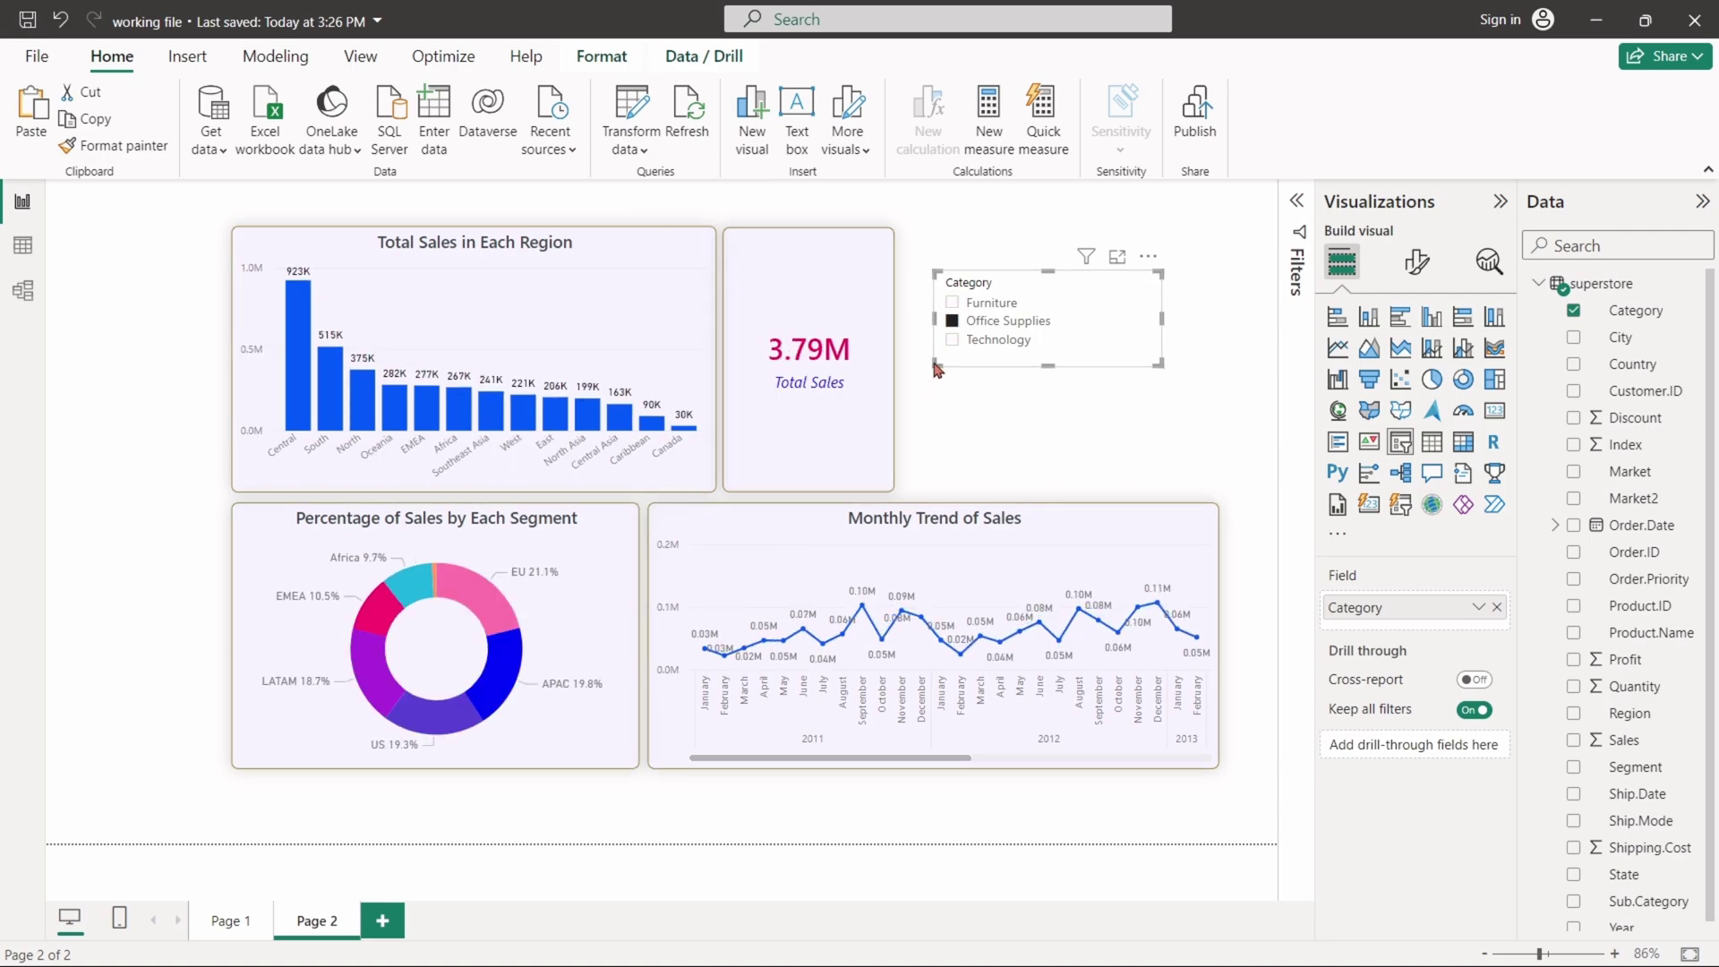
pyautogui.click(954, 323)
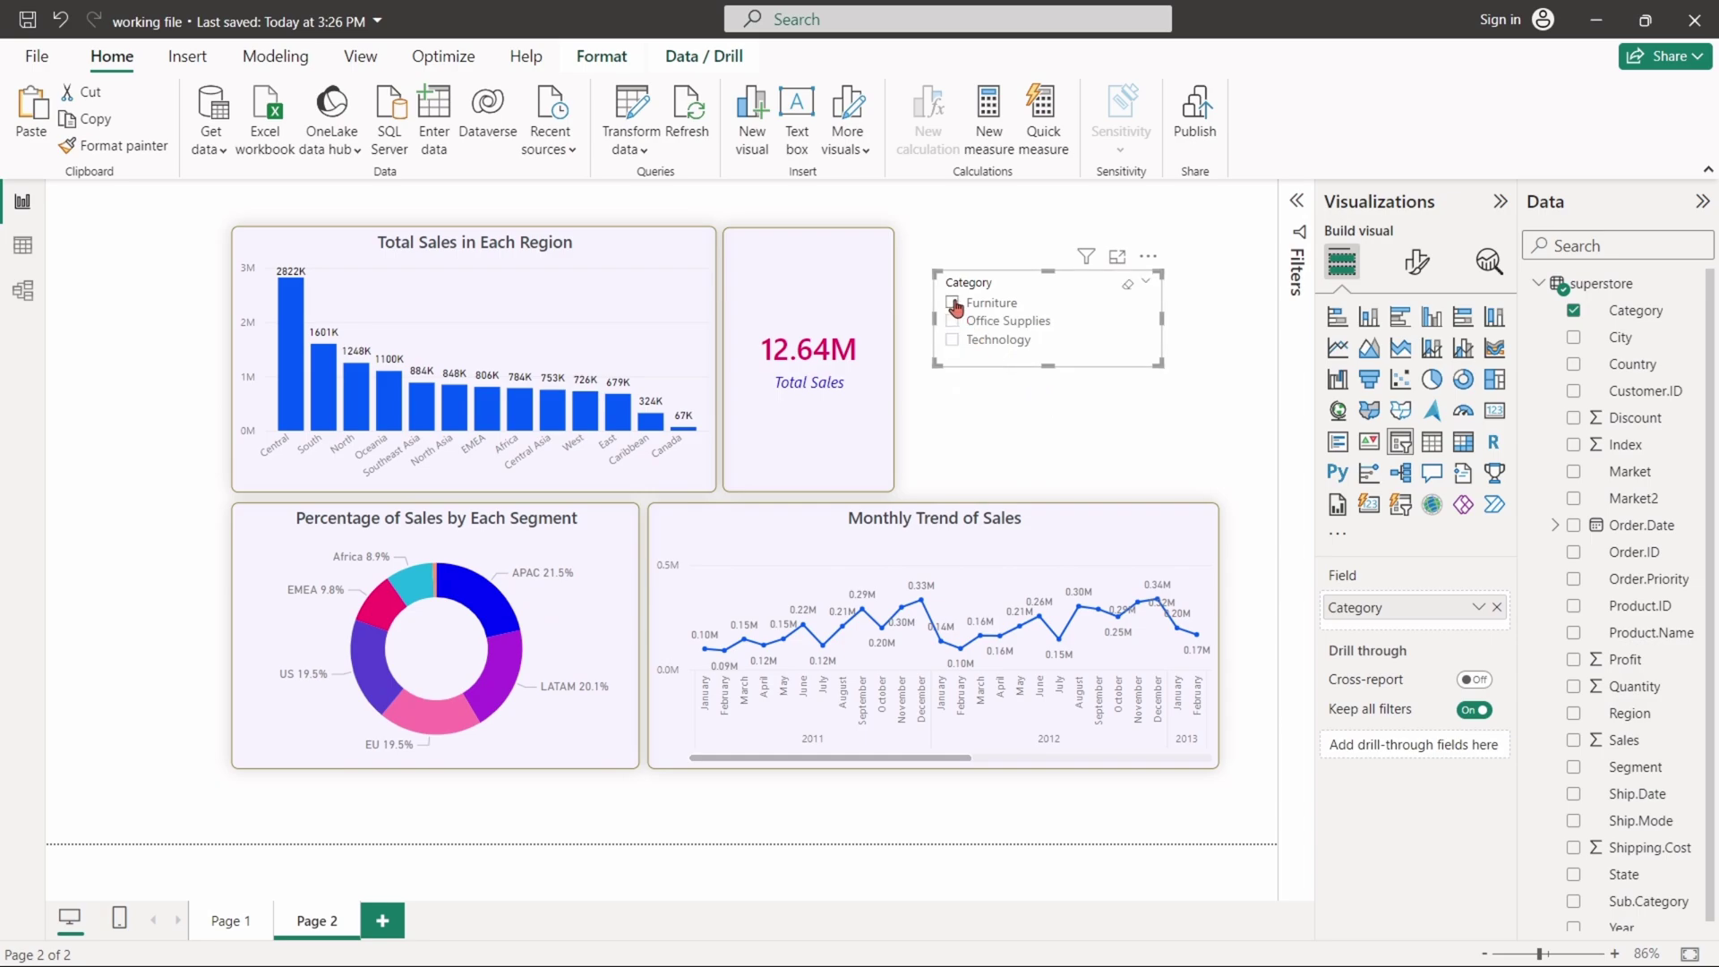
pyautogui.click(952, 345)
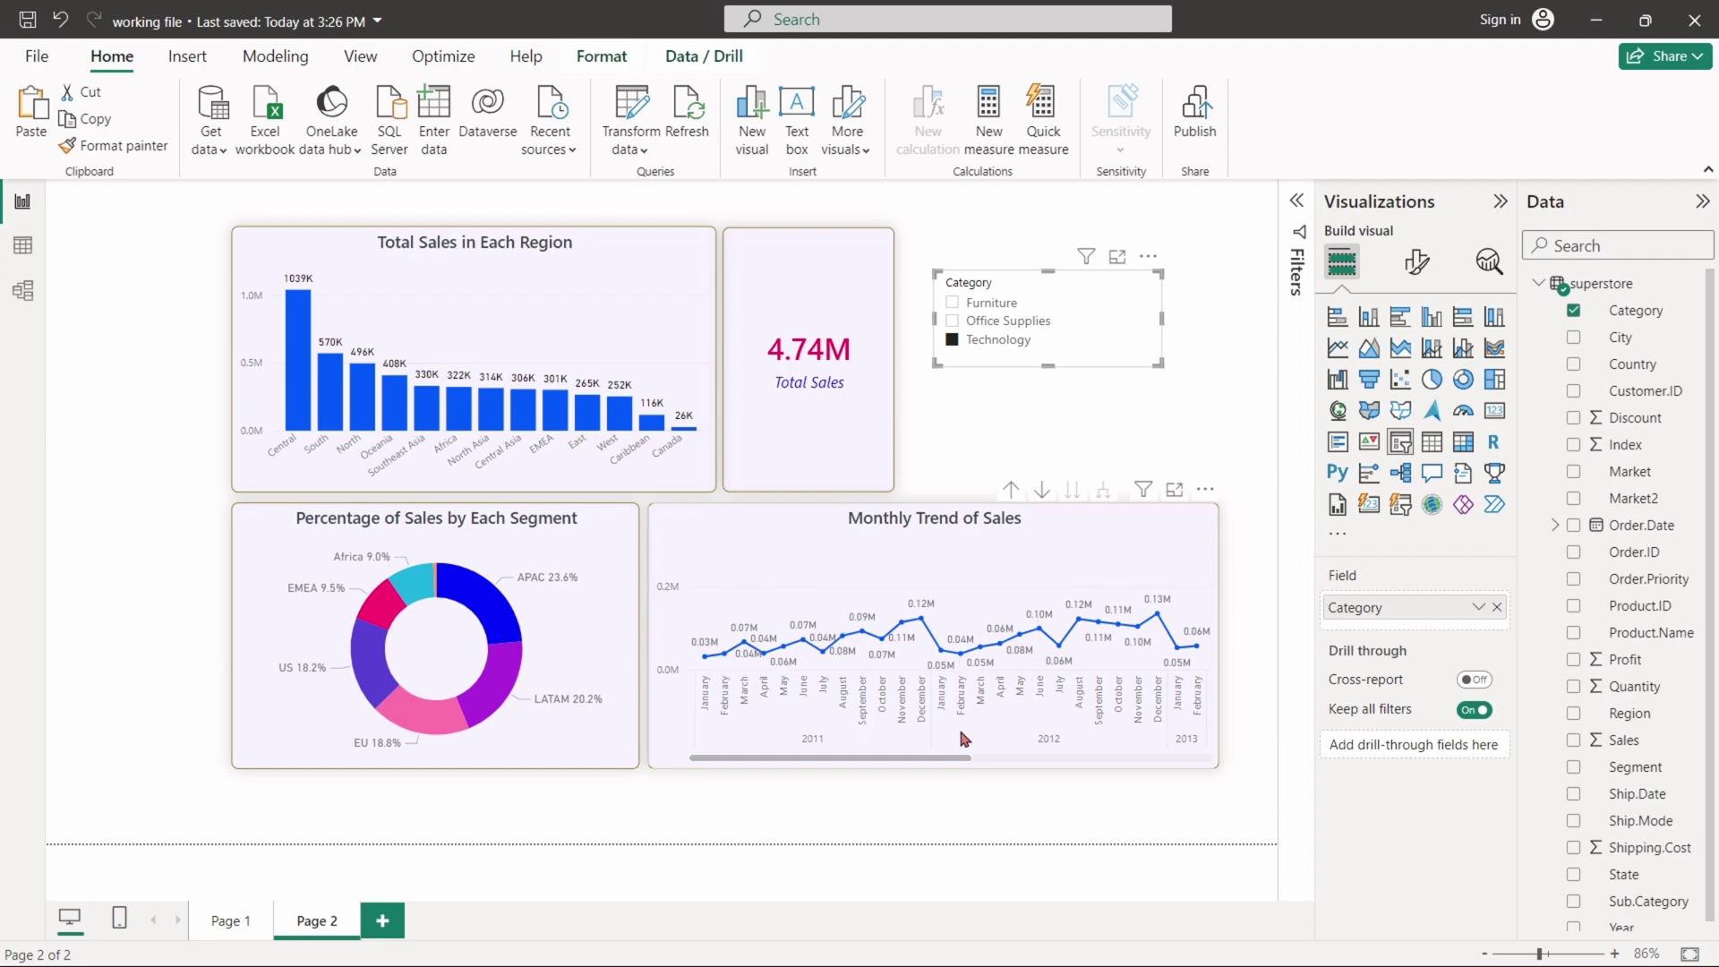
pyautogui.moveTo(938, 762); pyautogui.dragTo(1168, 758)
pyautogui.click(1127, 284)
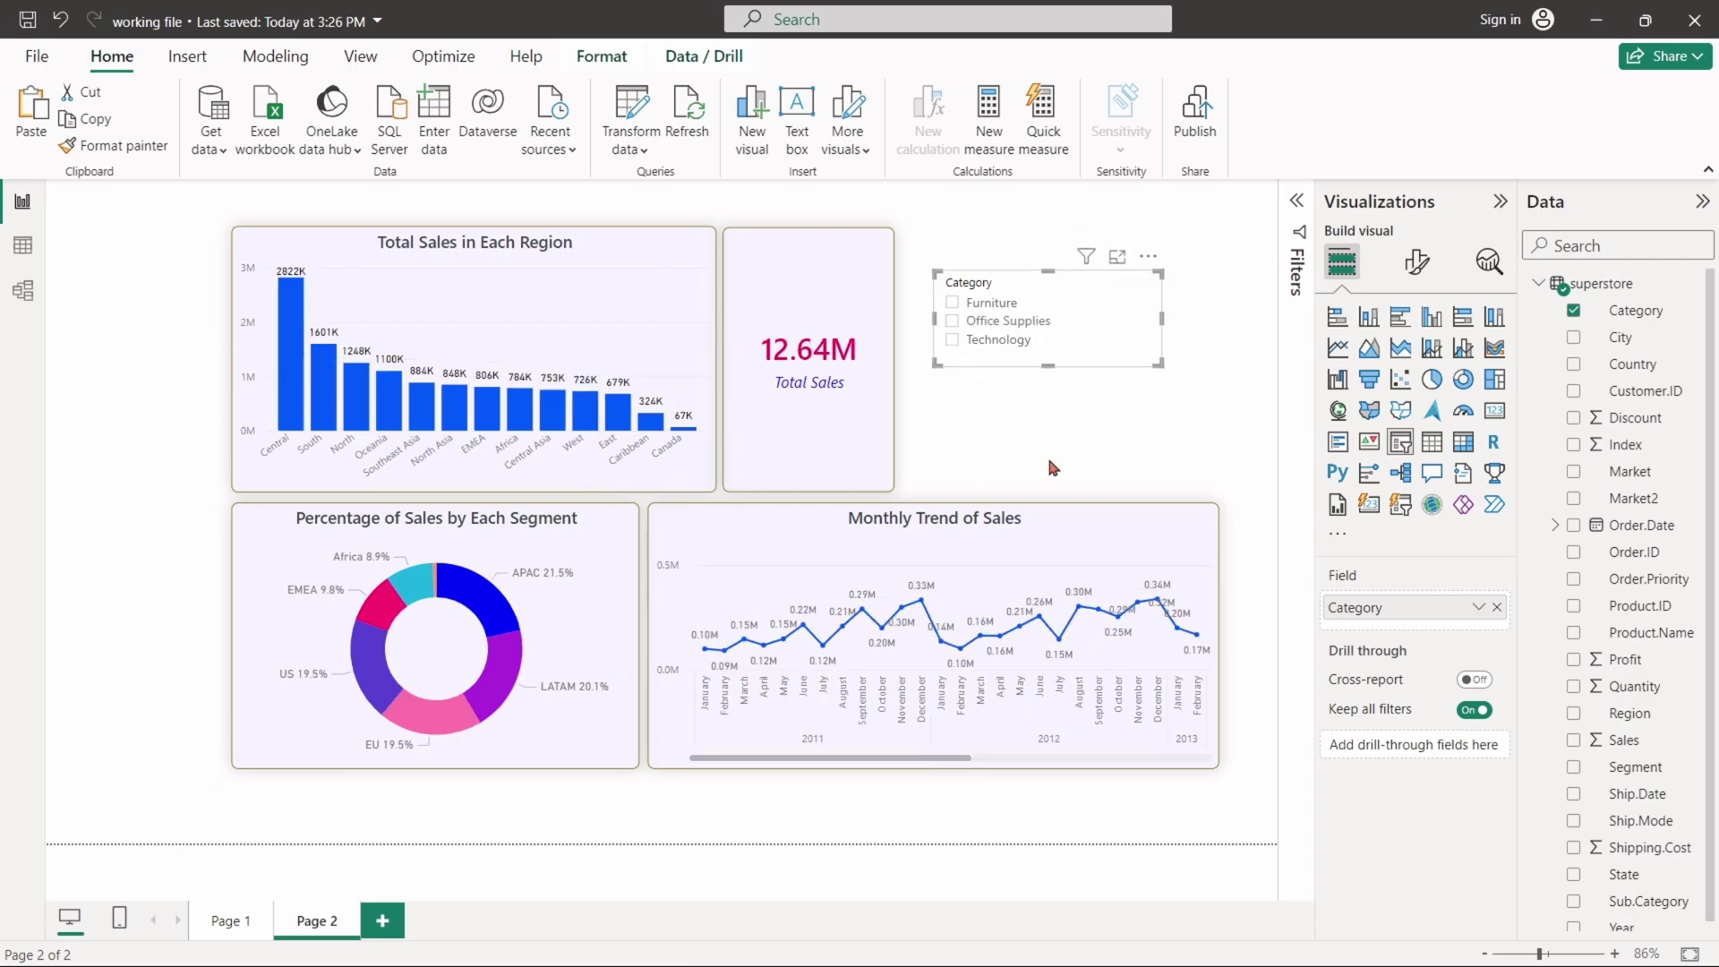
pyautogui.click(954, 322)
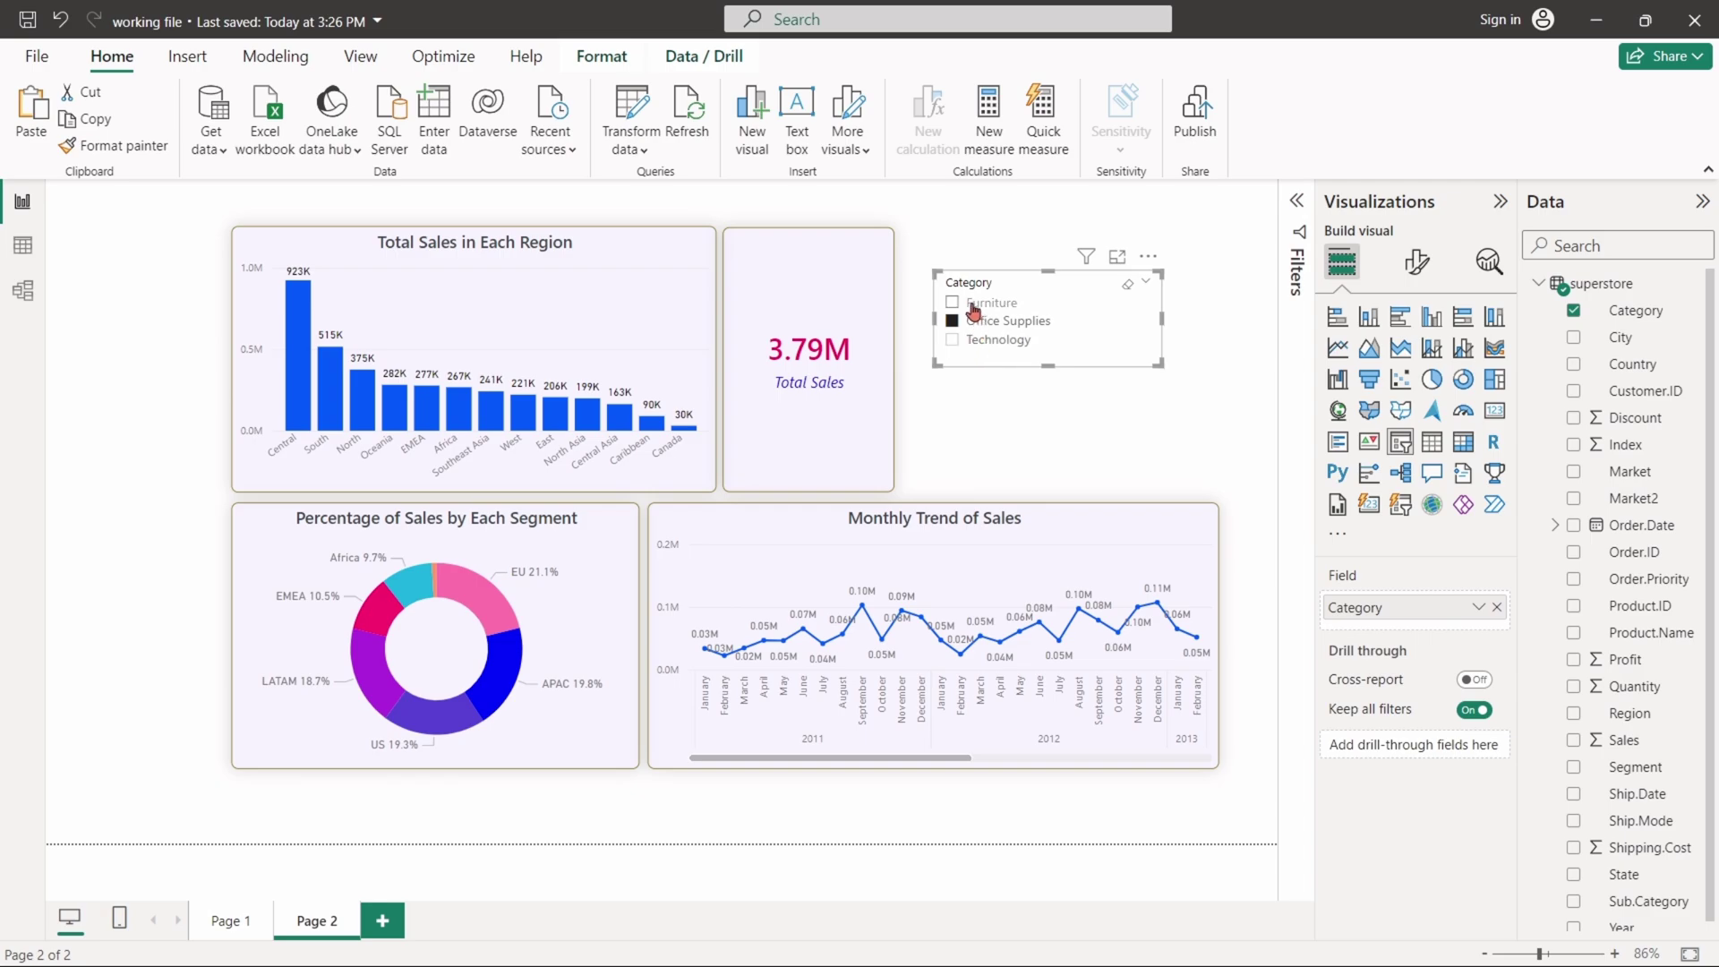
# Step: Select Furniture plus Technology in the Category slicer, then clear the selection back to 12.64M
pyautogui.click(1000, 382)
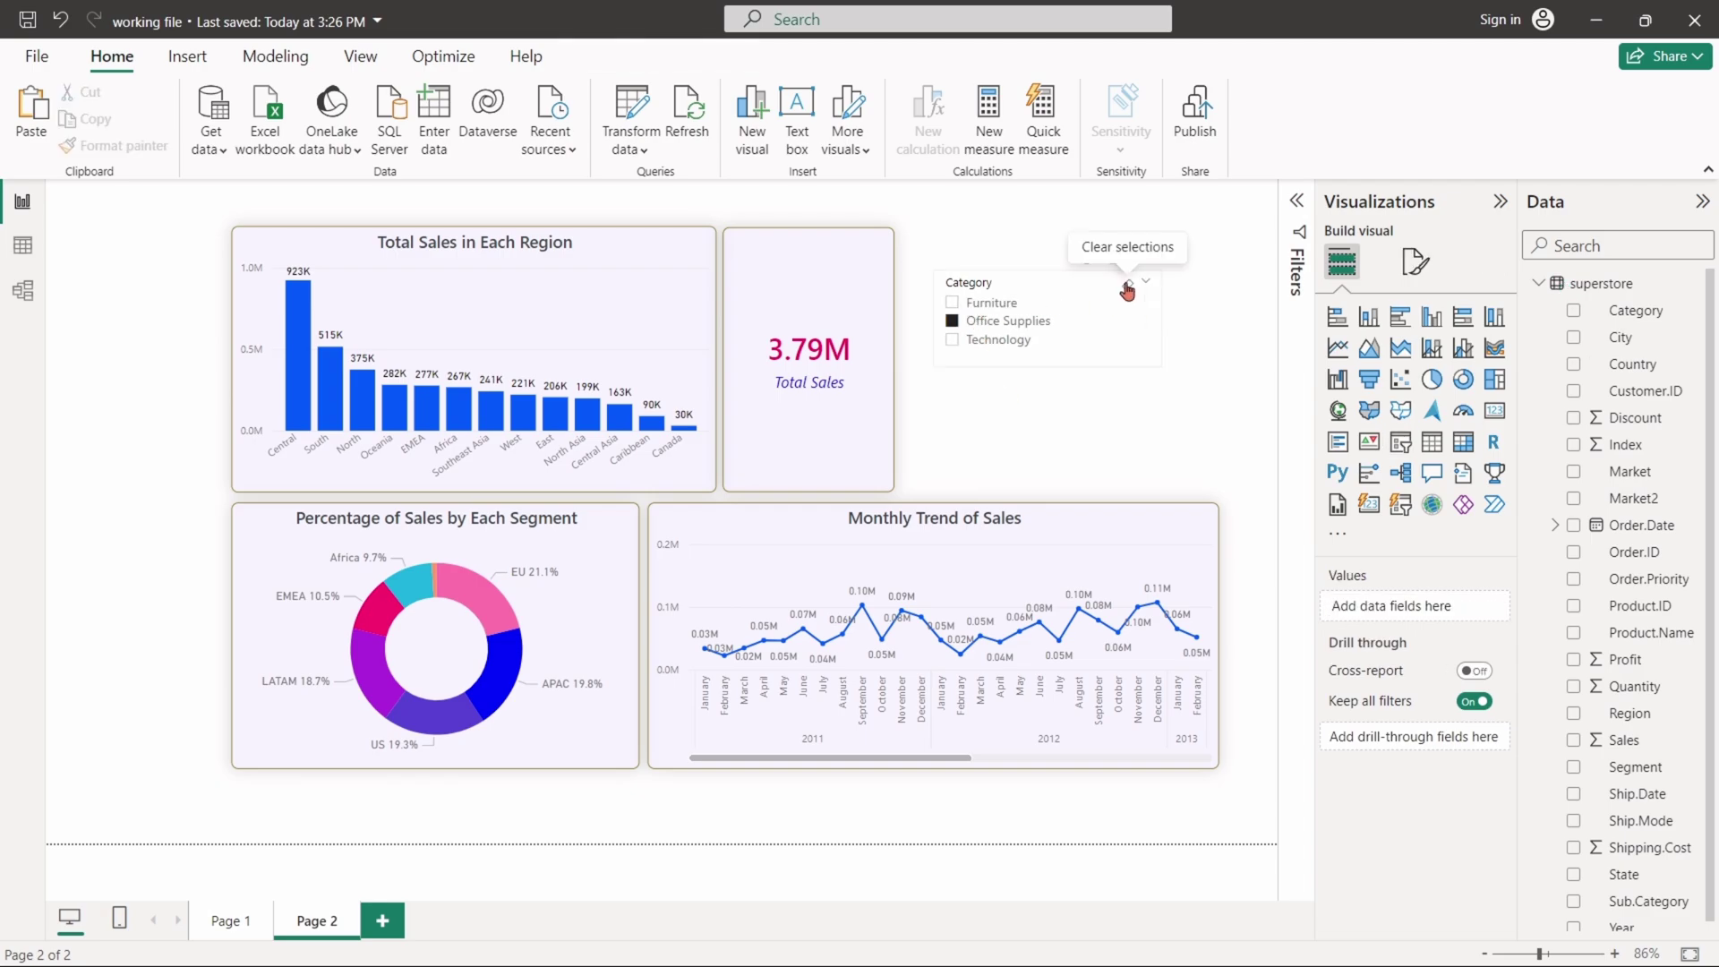
pyautogui.click(1127, 283)
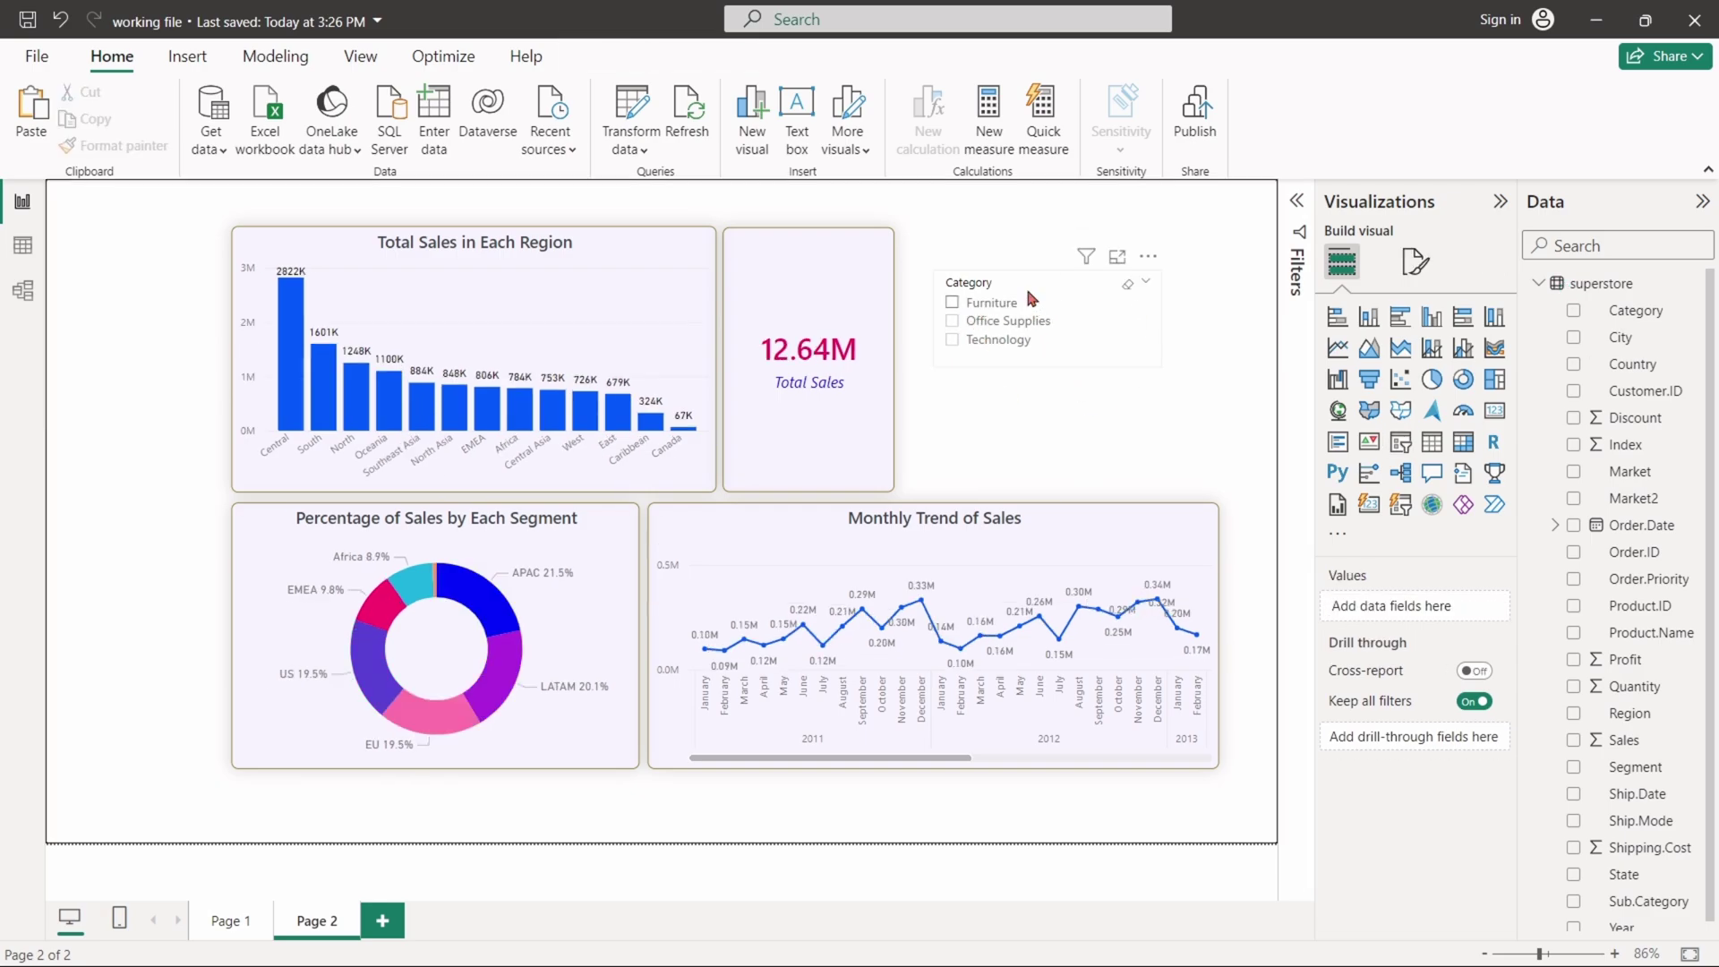
pyautogui.click(952, 304)
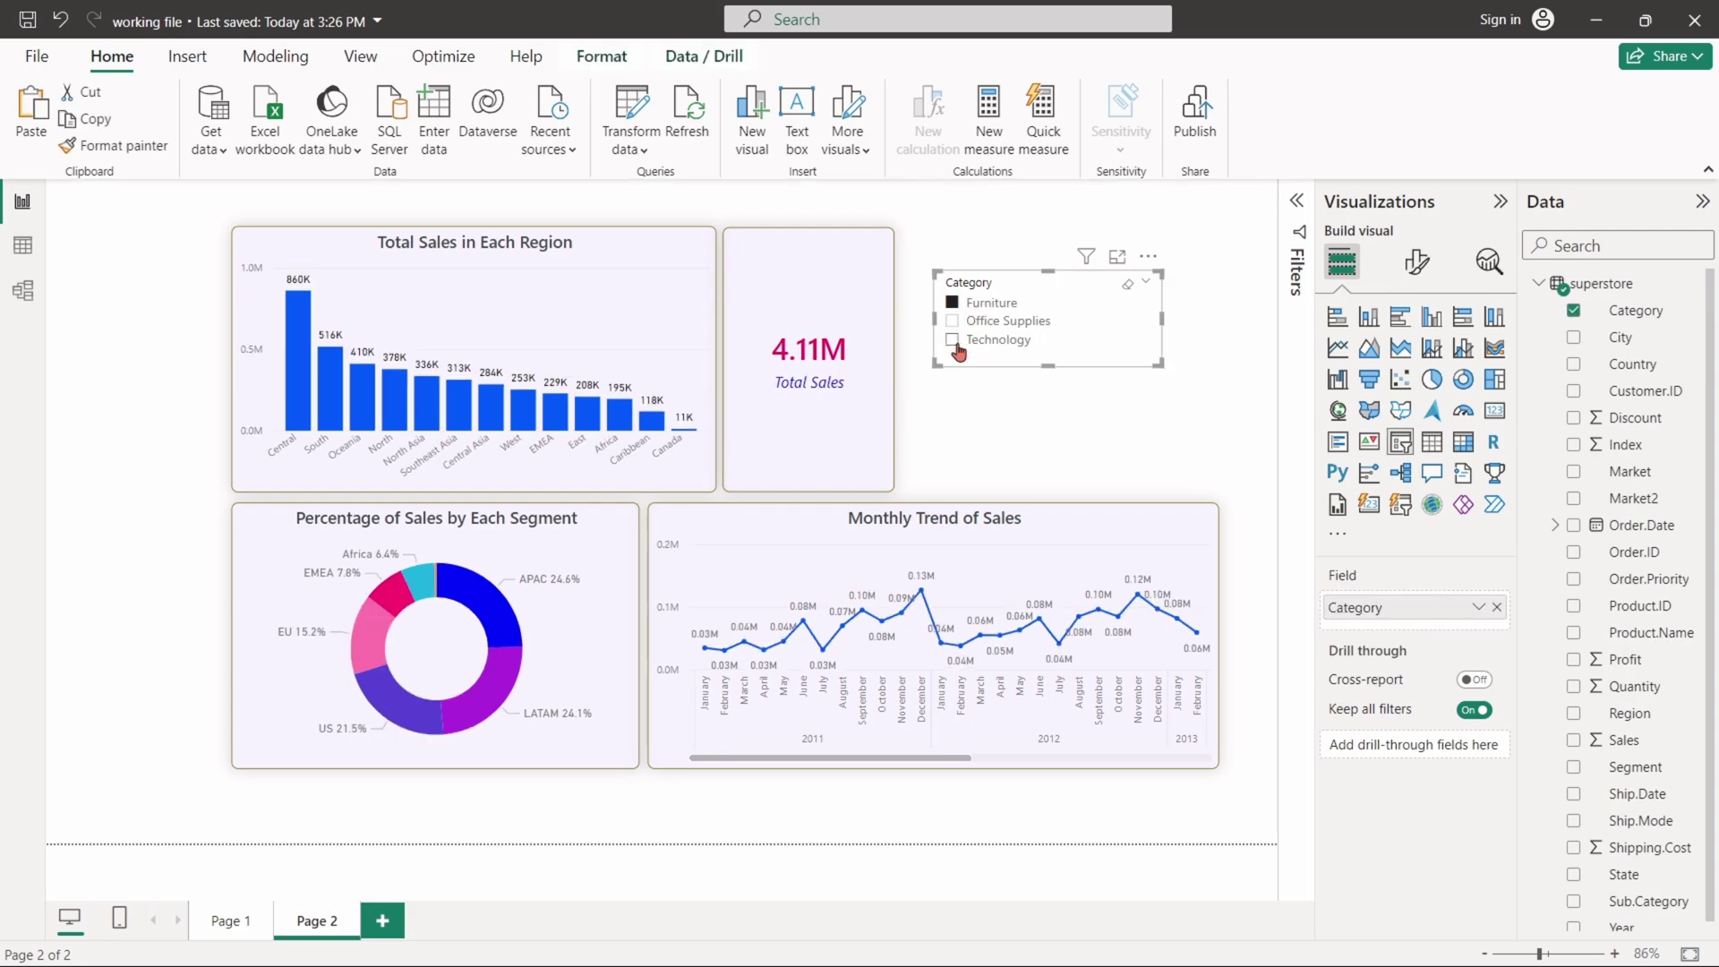
pyautogui.click(952, 340)
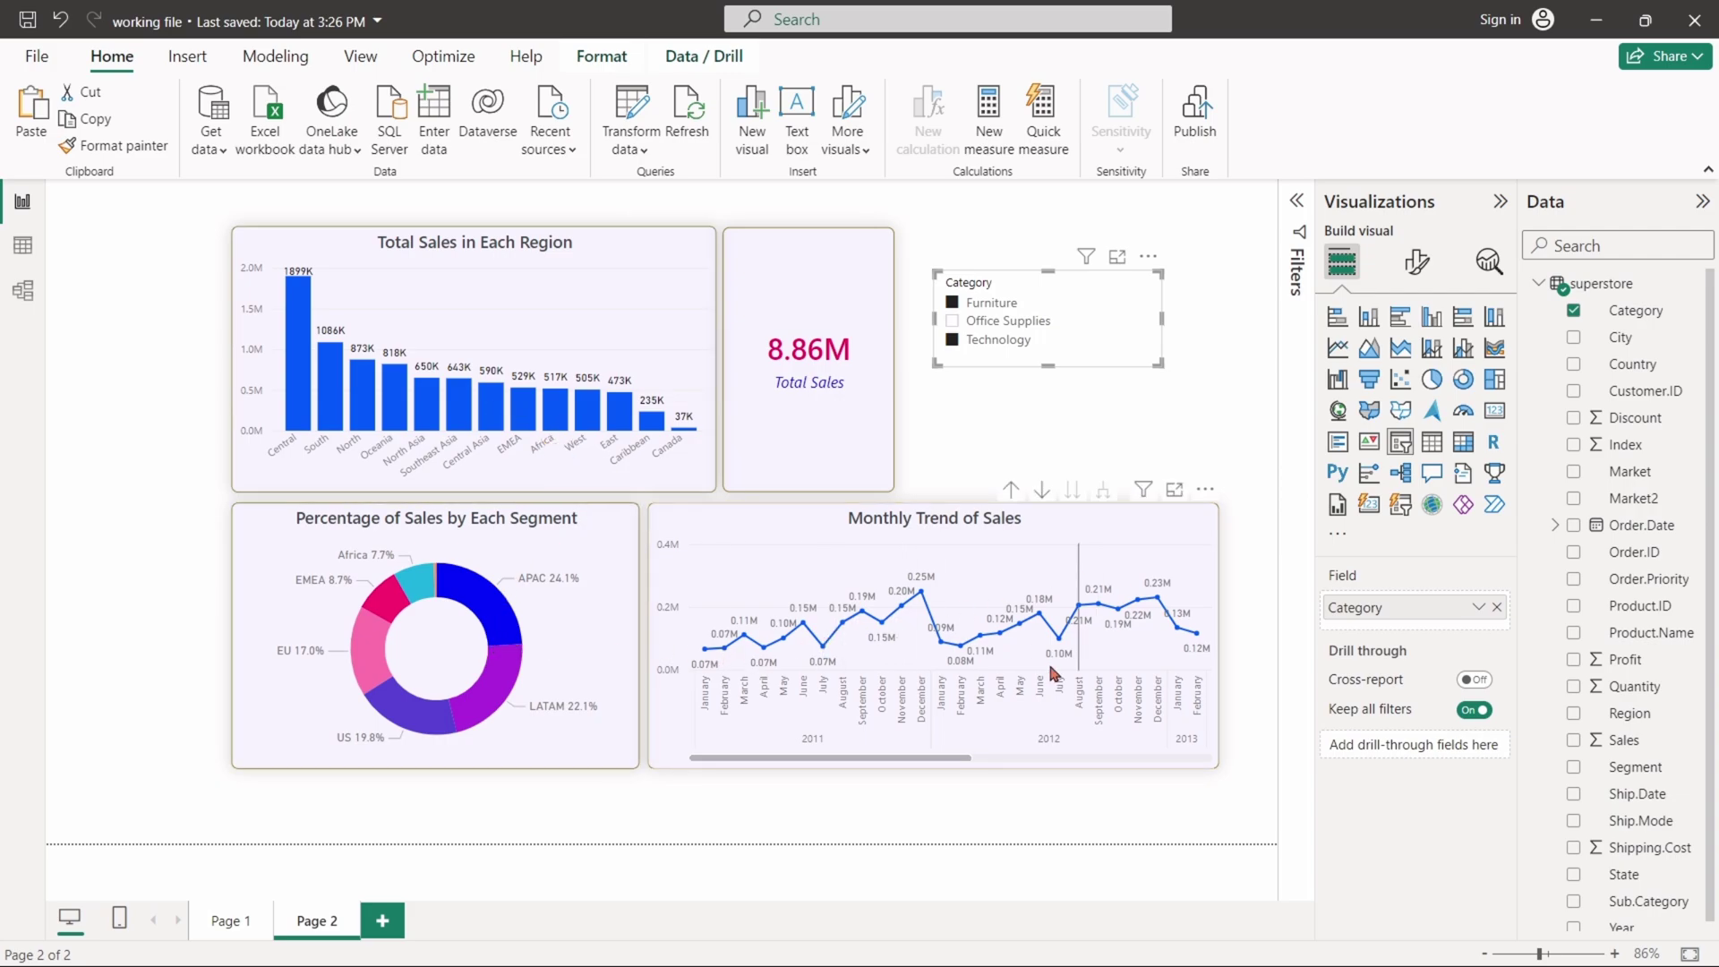
pyautogui.moveTo(954, 766); pyautogui.dragTo(989, 767)
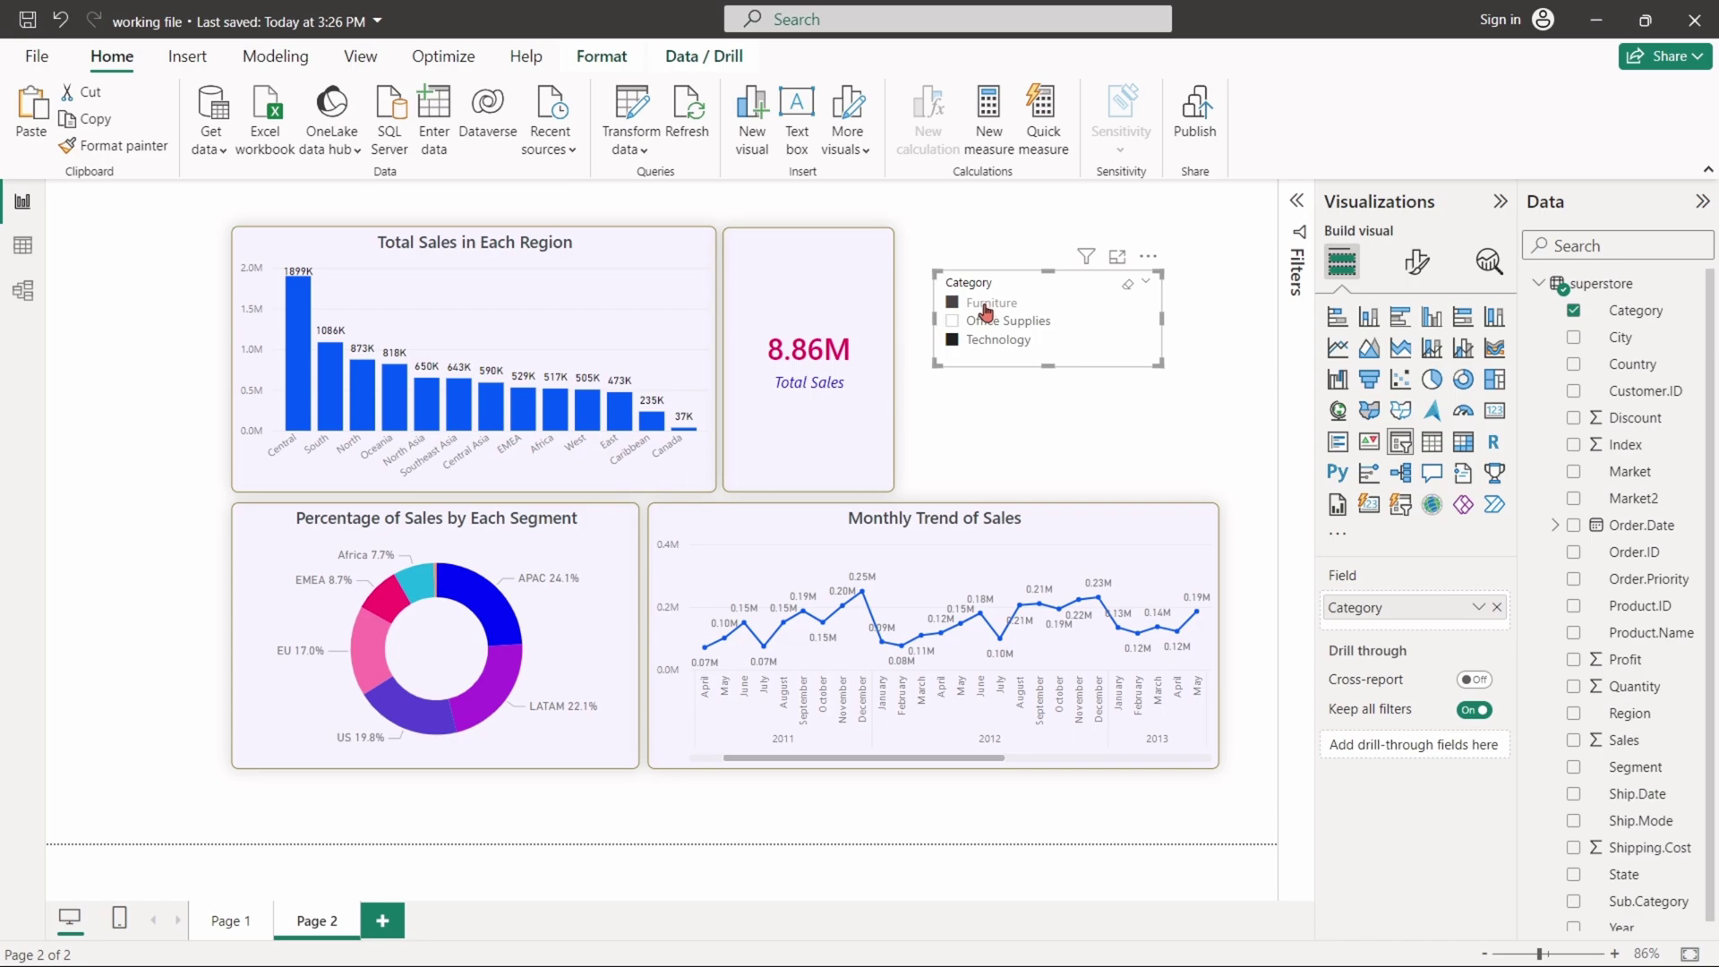
pyautogui.click(1044, 384)
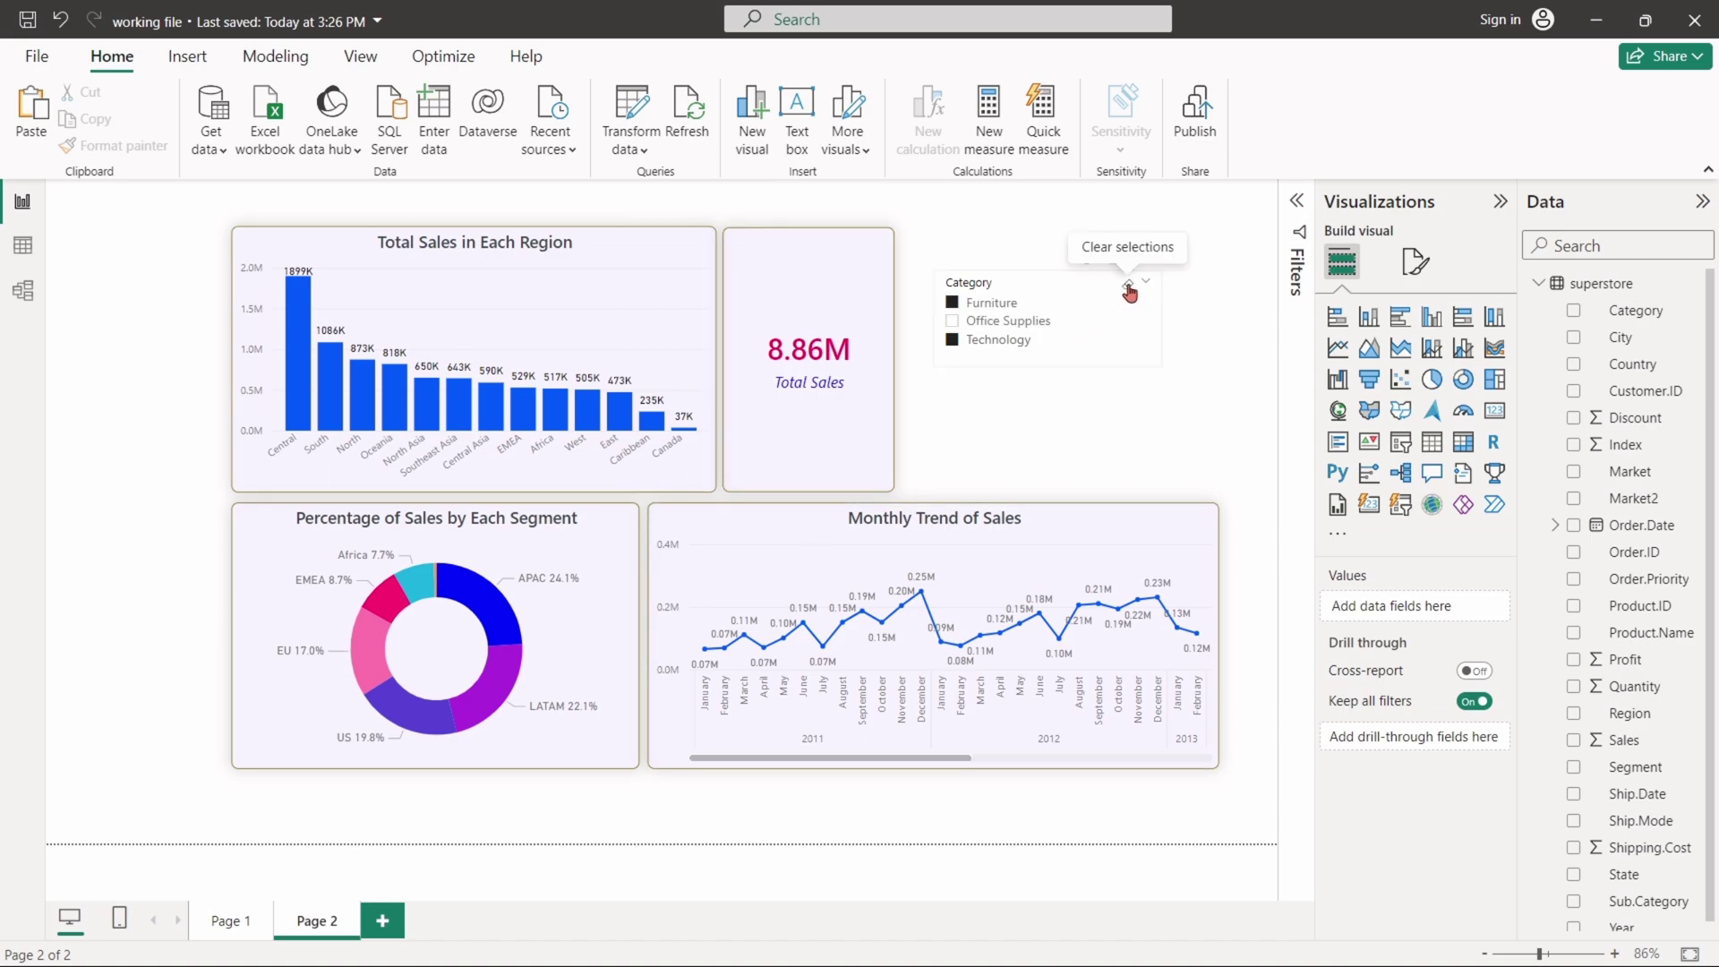
pyautogui.click(1128, 288)
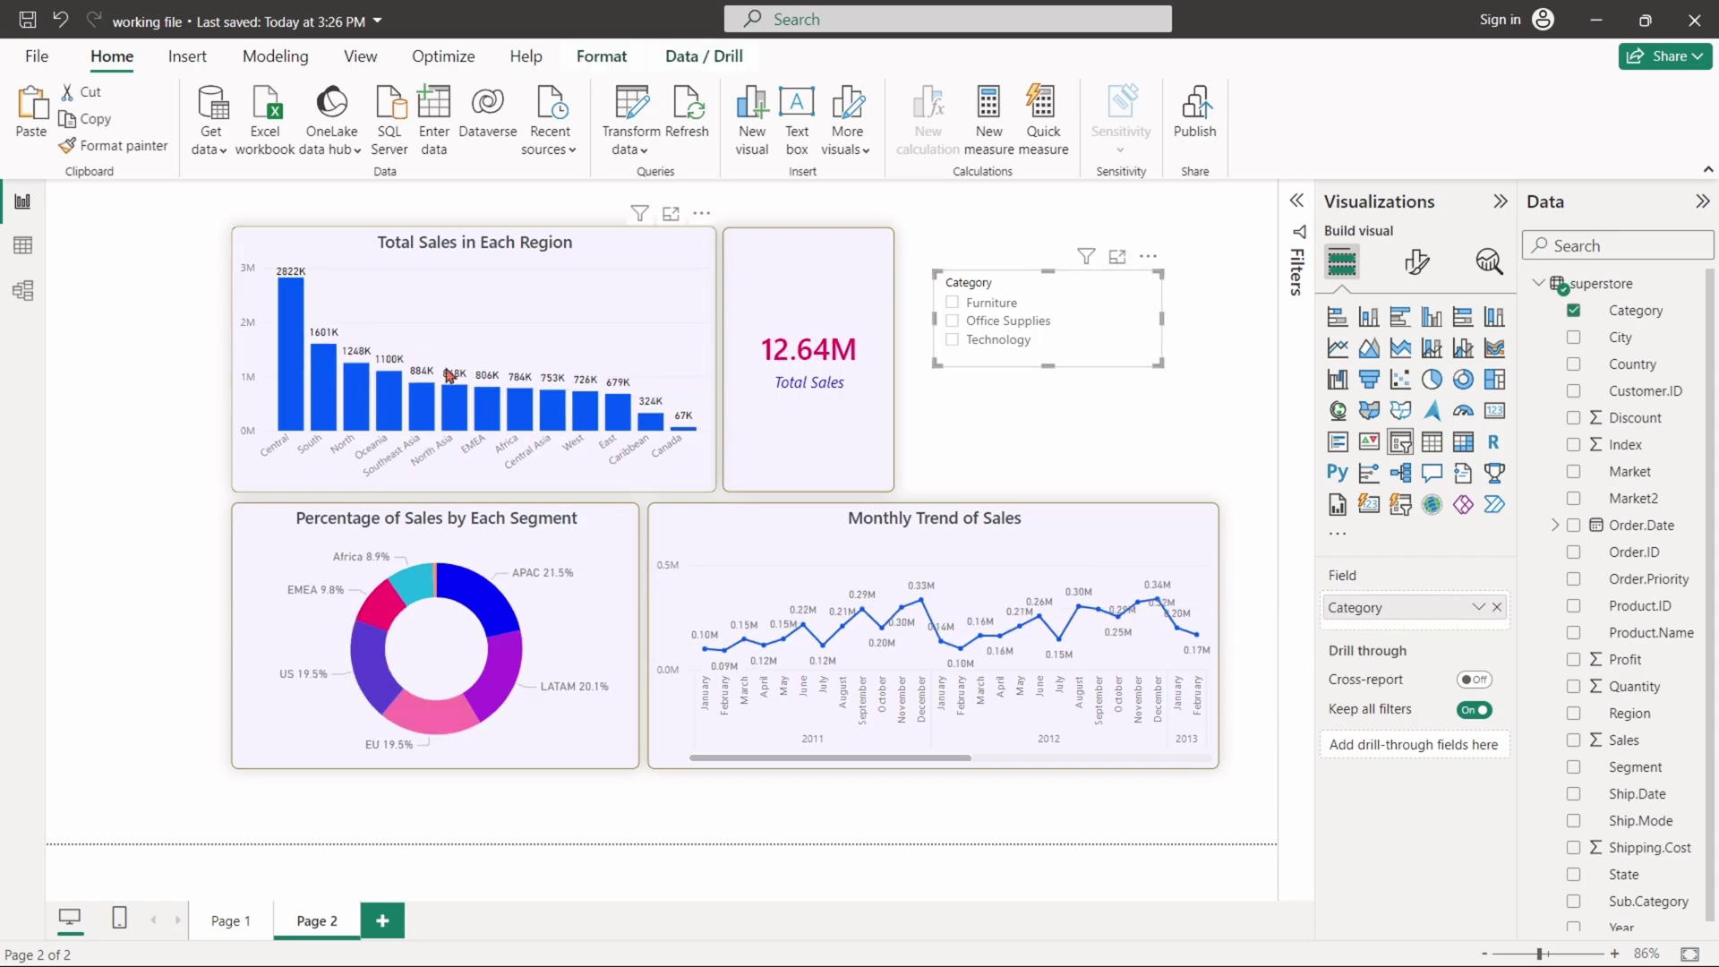
pyautogui.click(1069, 423)
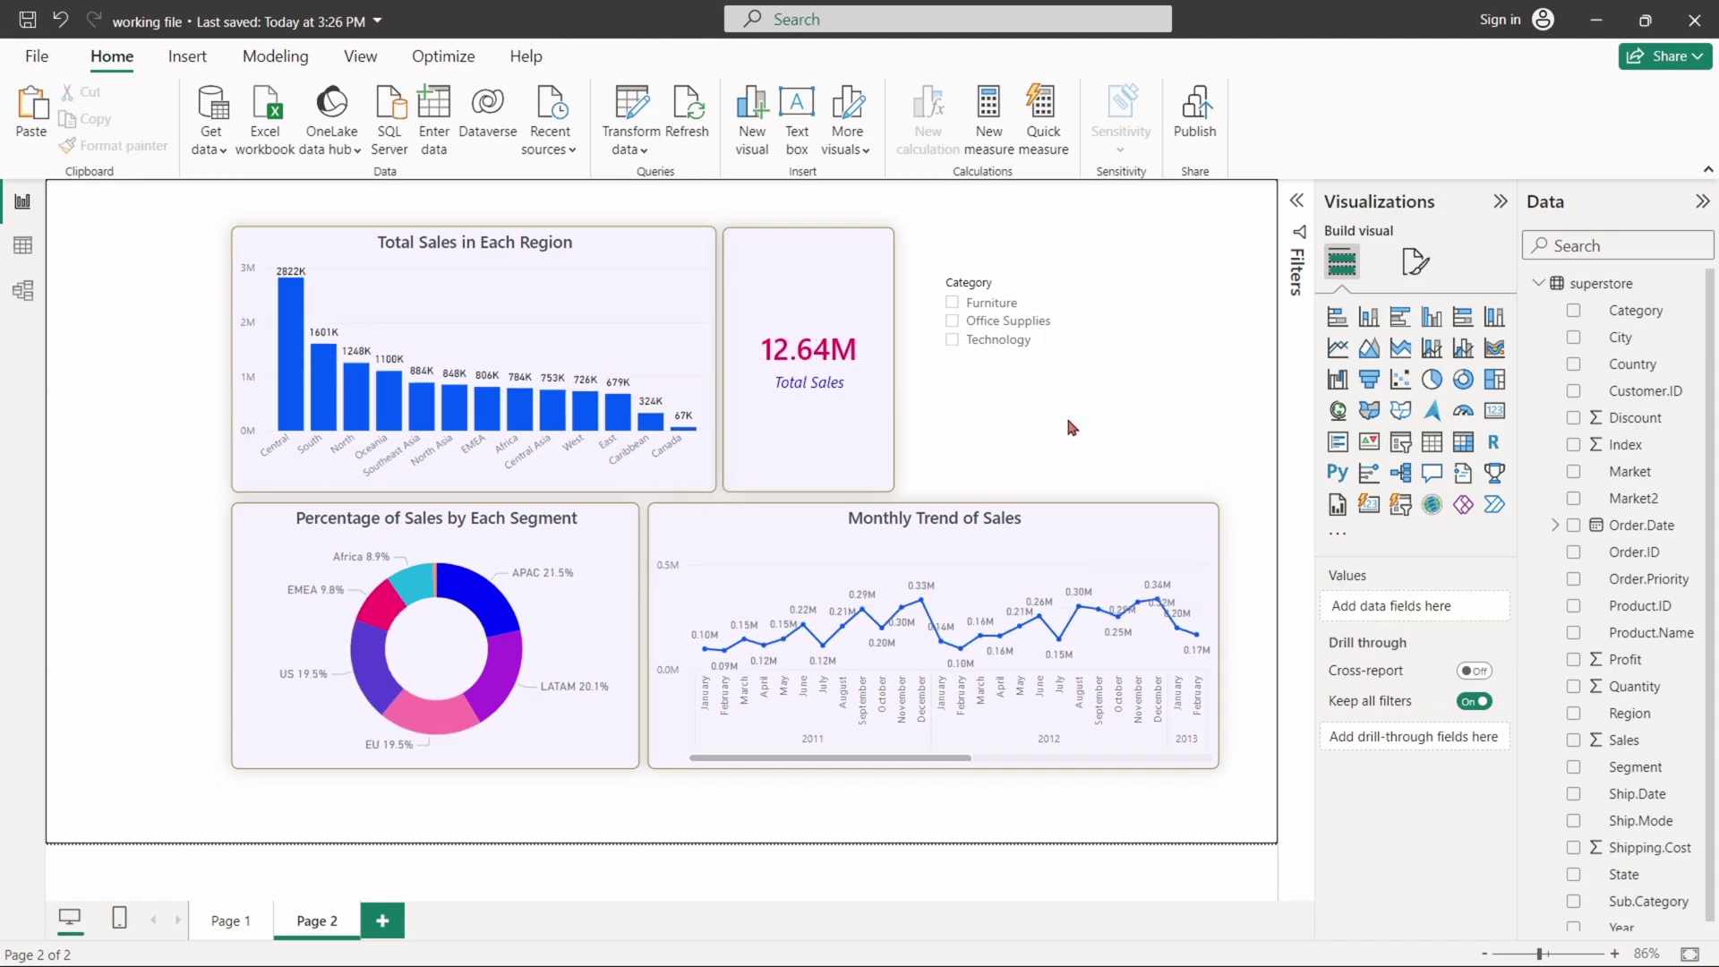
# Step: Switch the Category slicer's style to Tile and enlarge it so all tiles fit
pyautogui.click(998, 364)
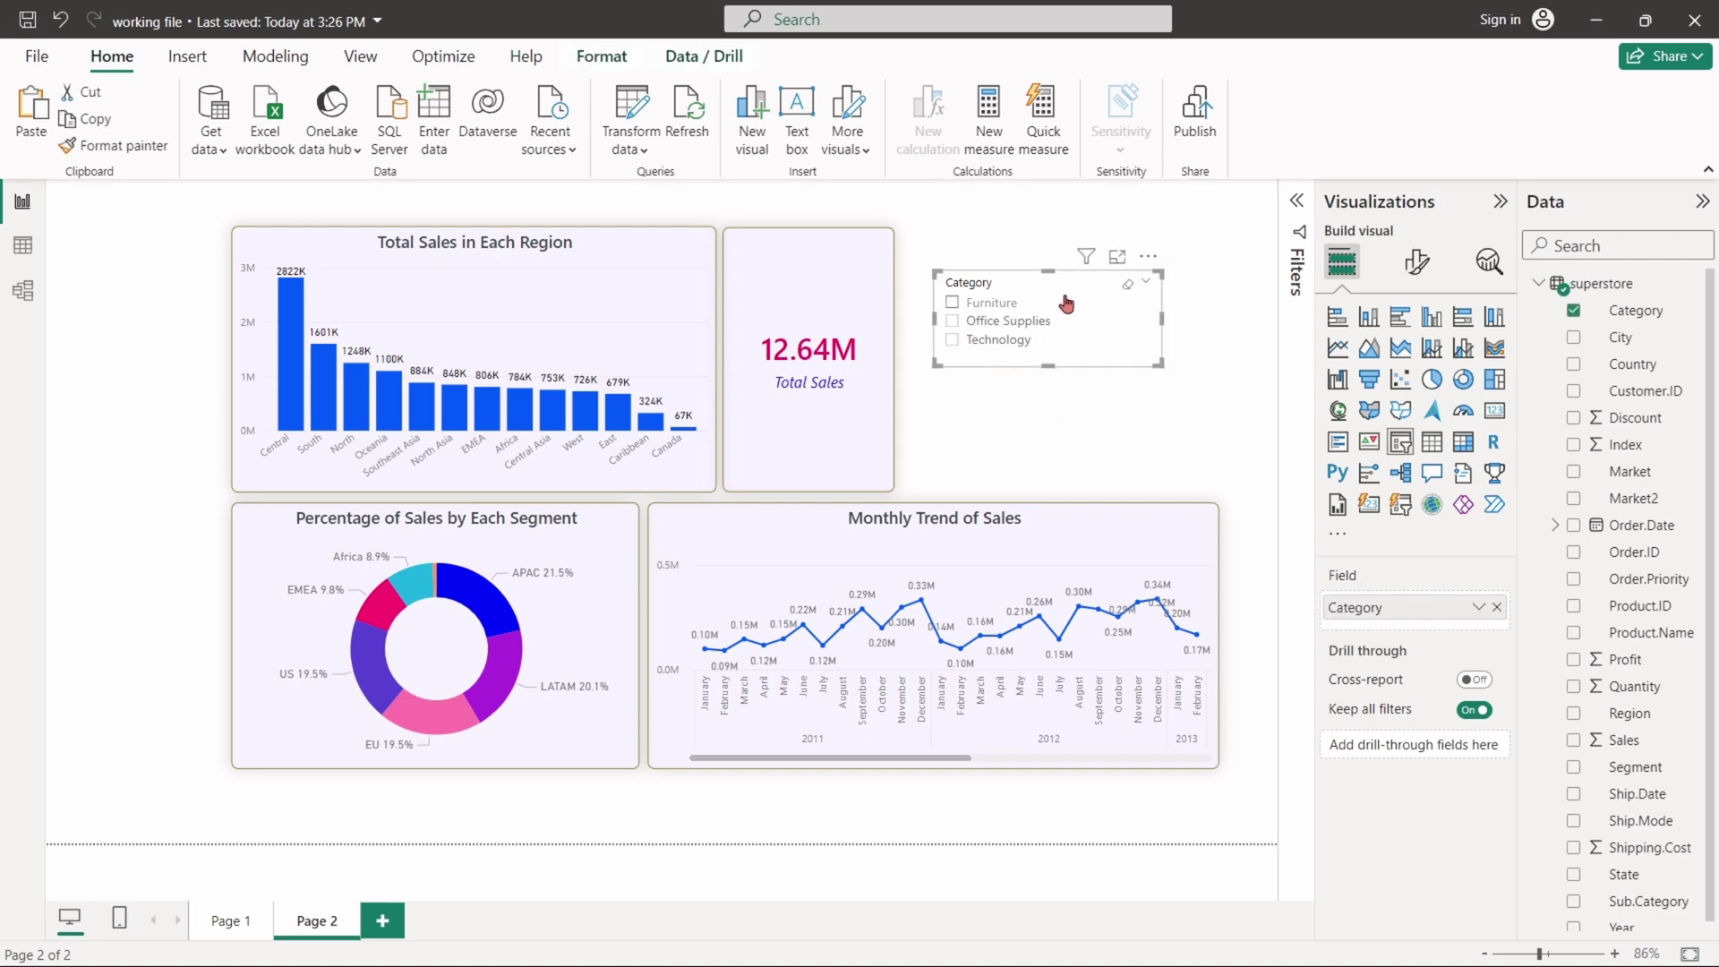
pyautogui.click(1416, 263)
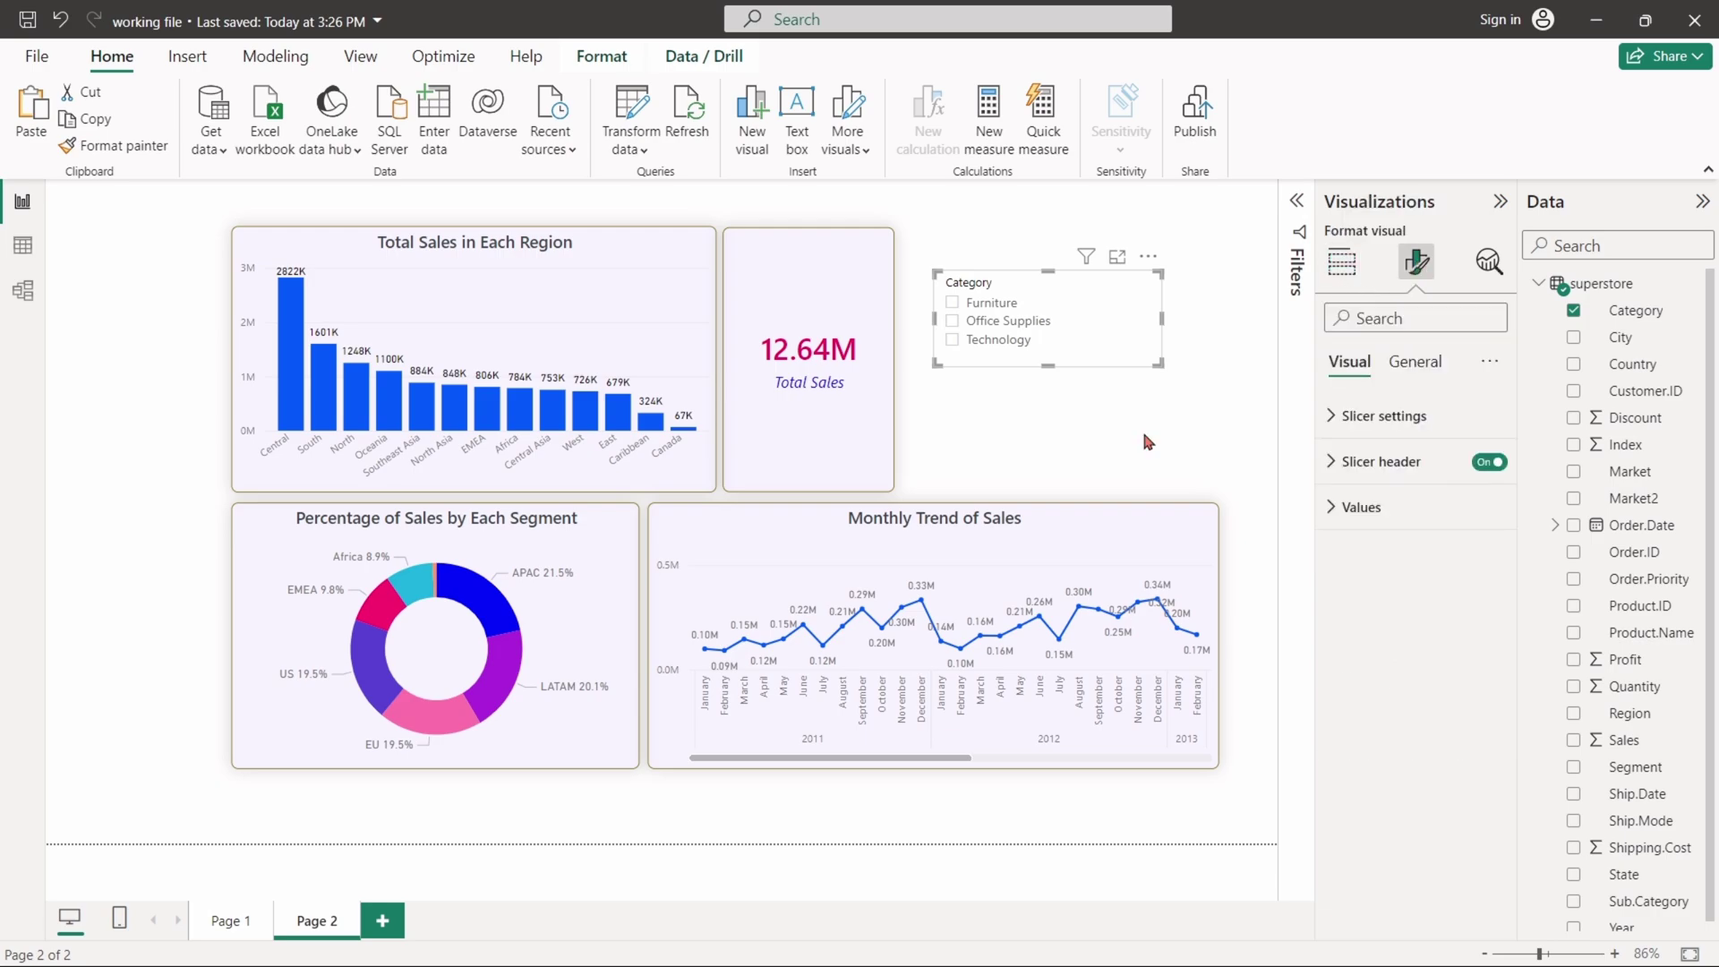
pyautogui.click(1332, 419)
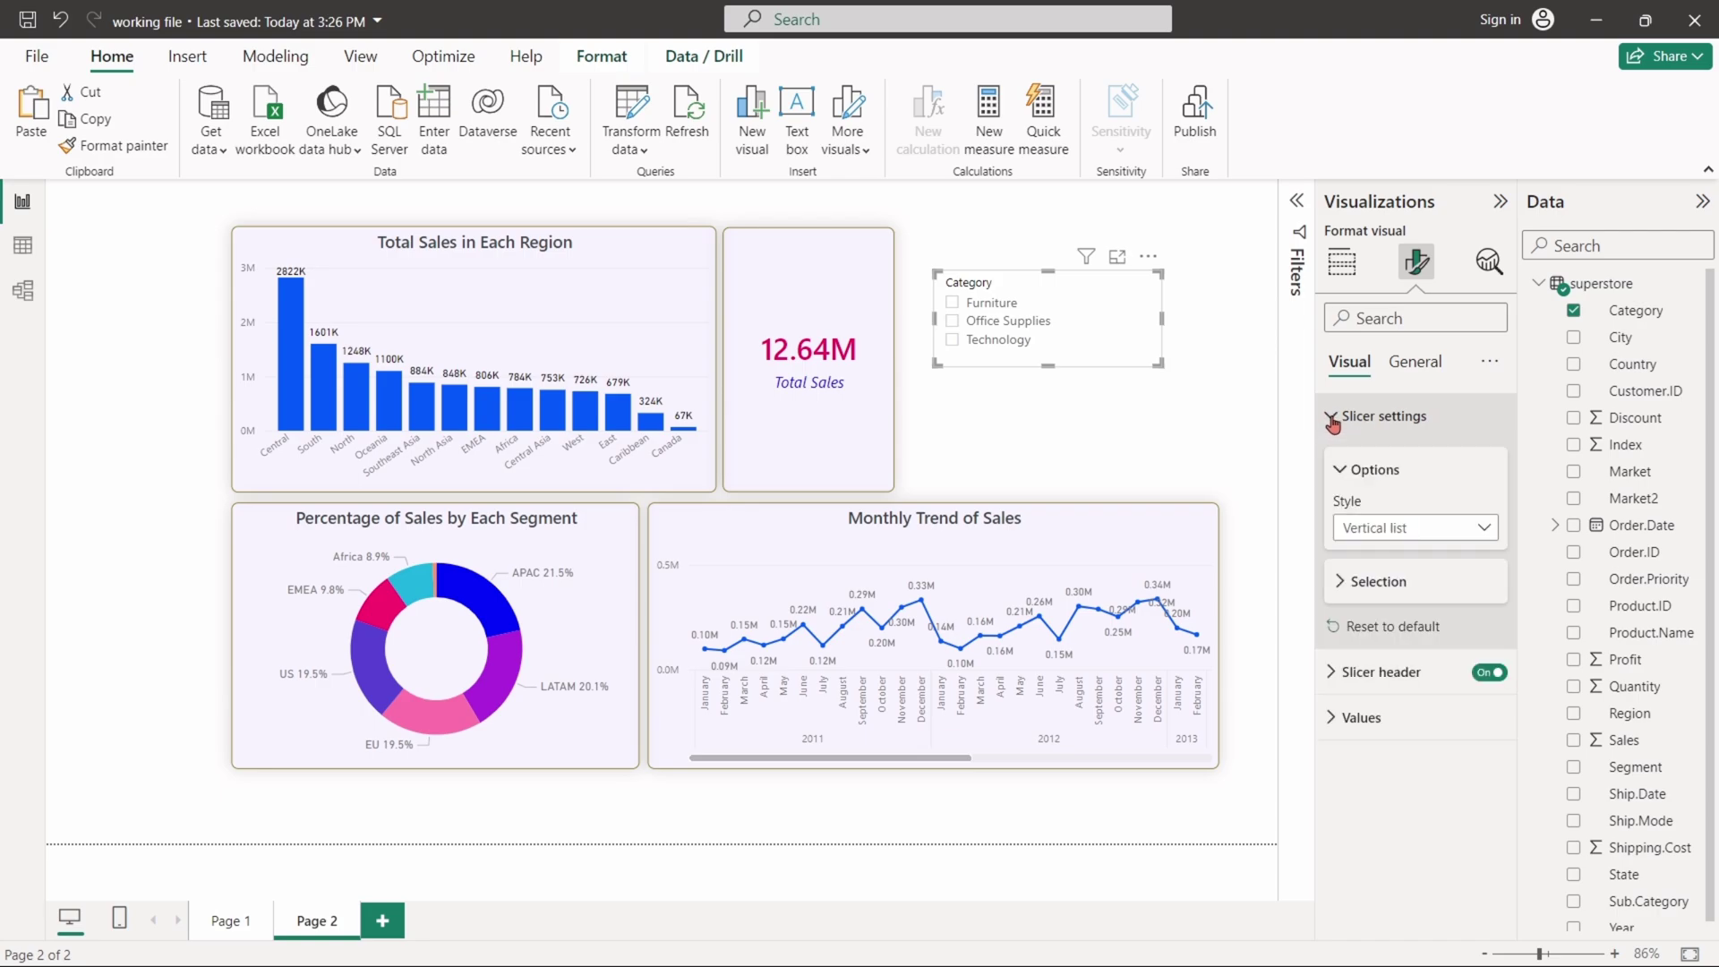
pyautogui.click(1370, 530)
pyautogui.click(1376, 553)
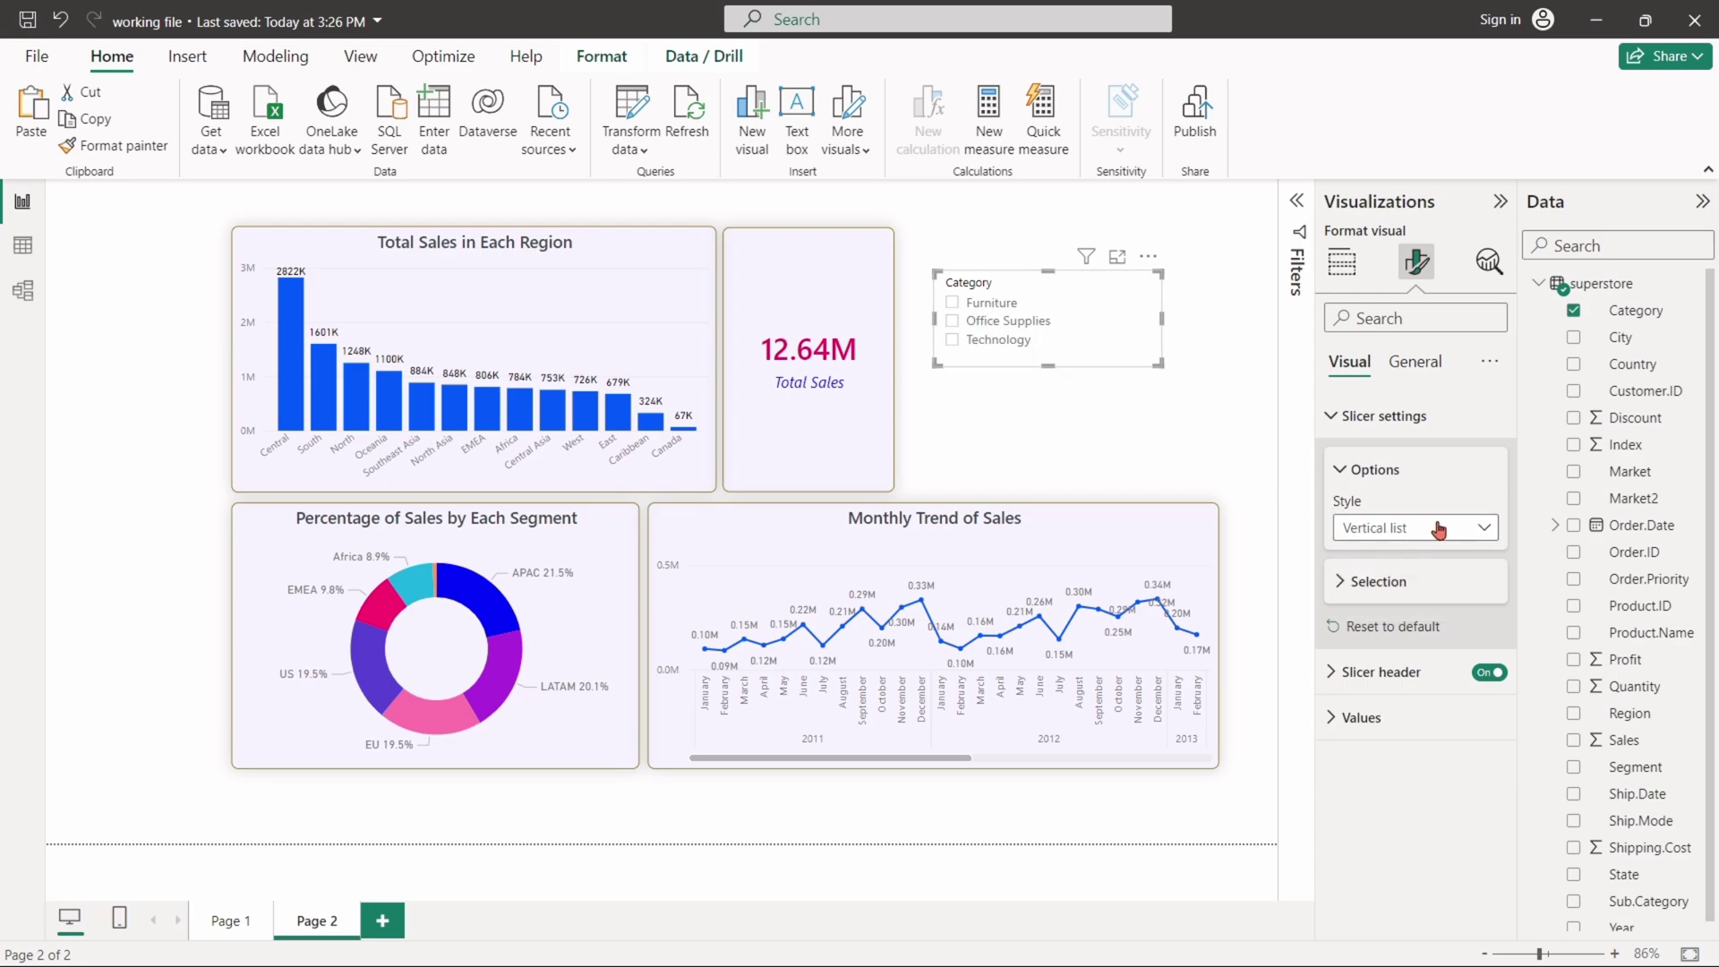
pyautogui.click(1363, 534)
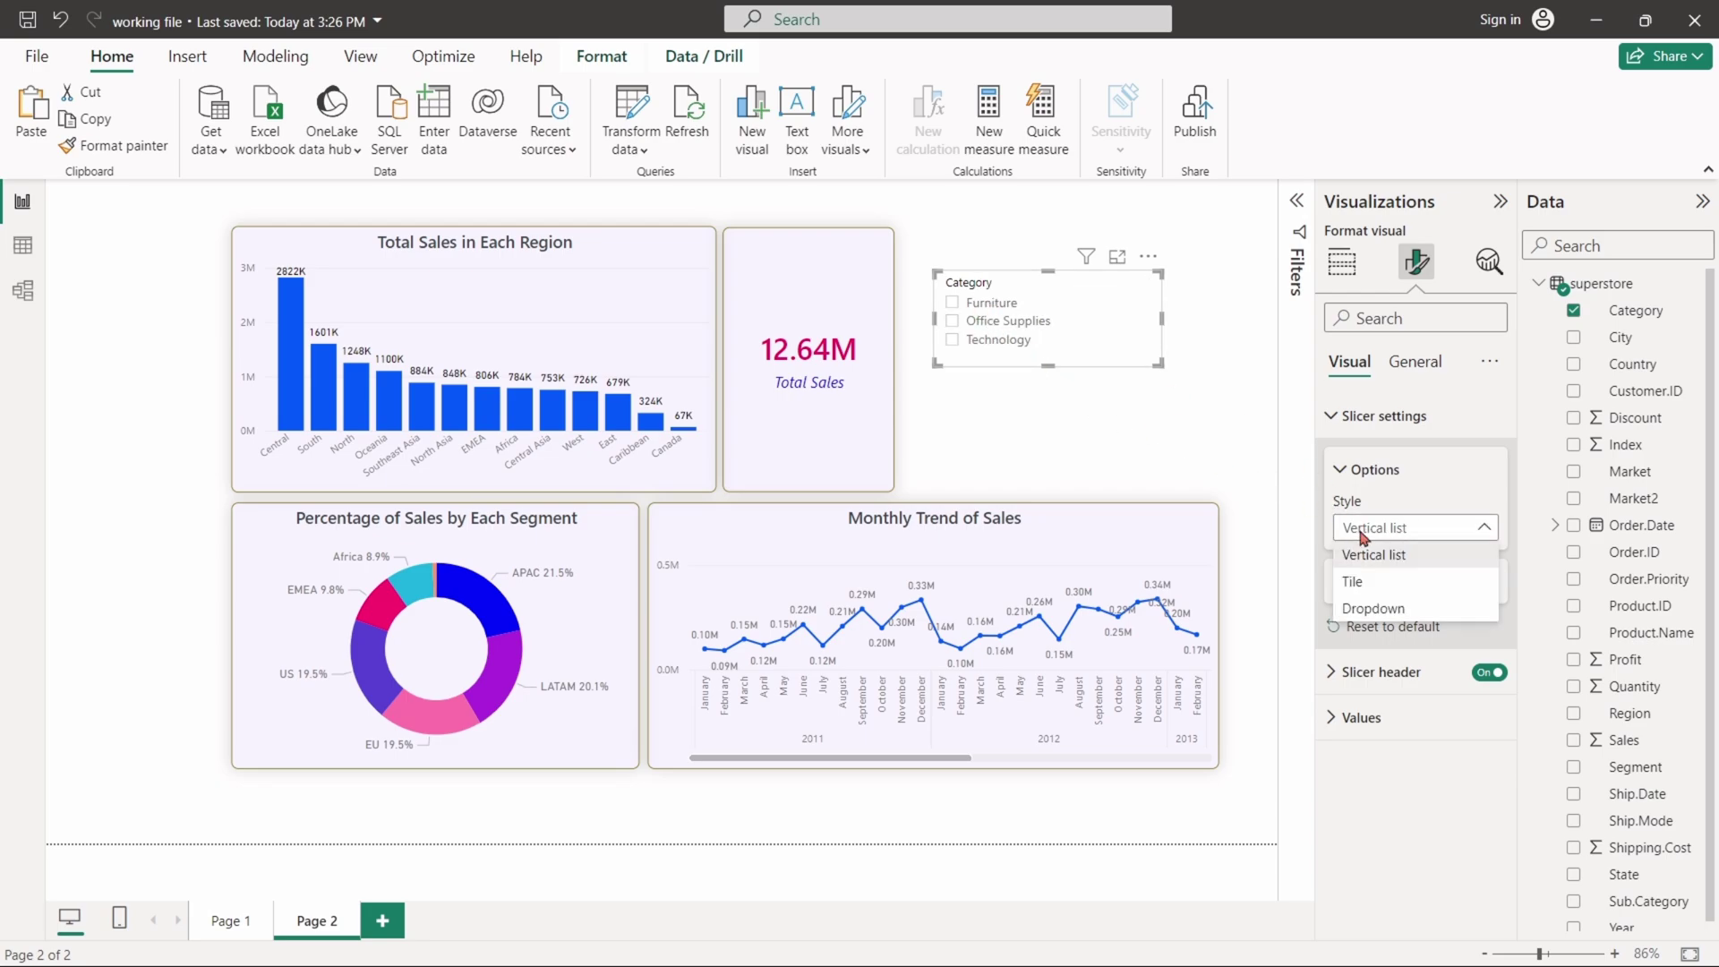
pyautogui.click(1352, 584)
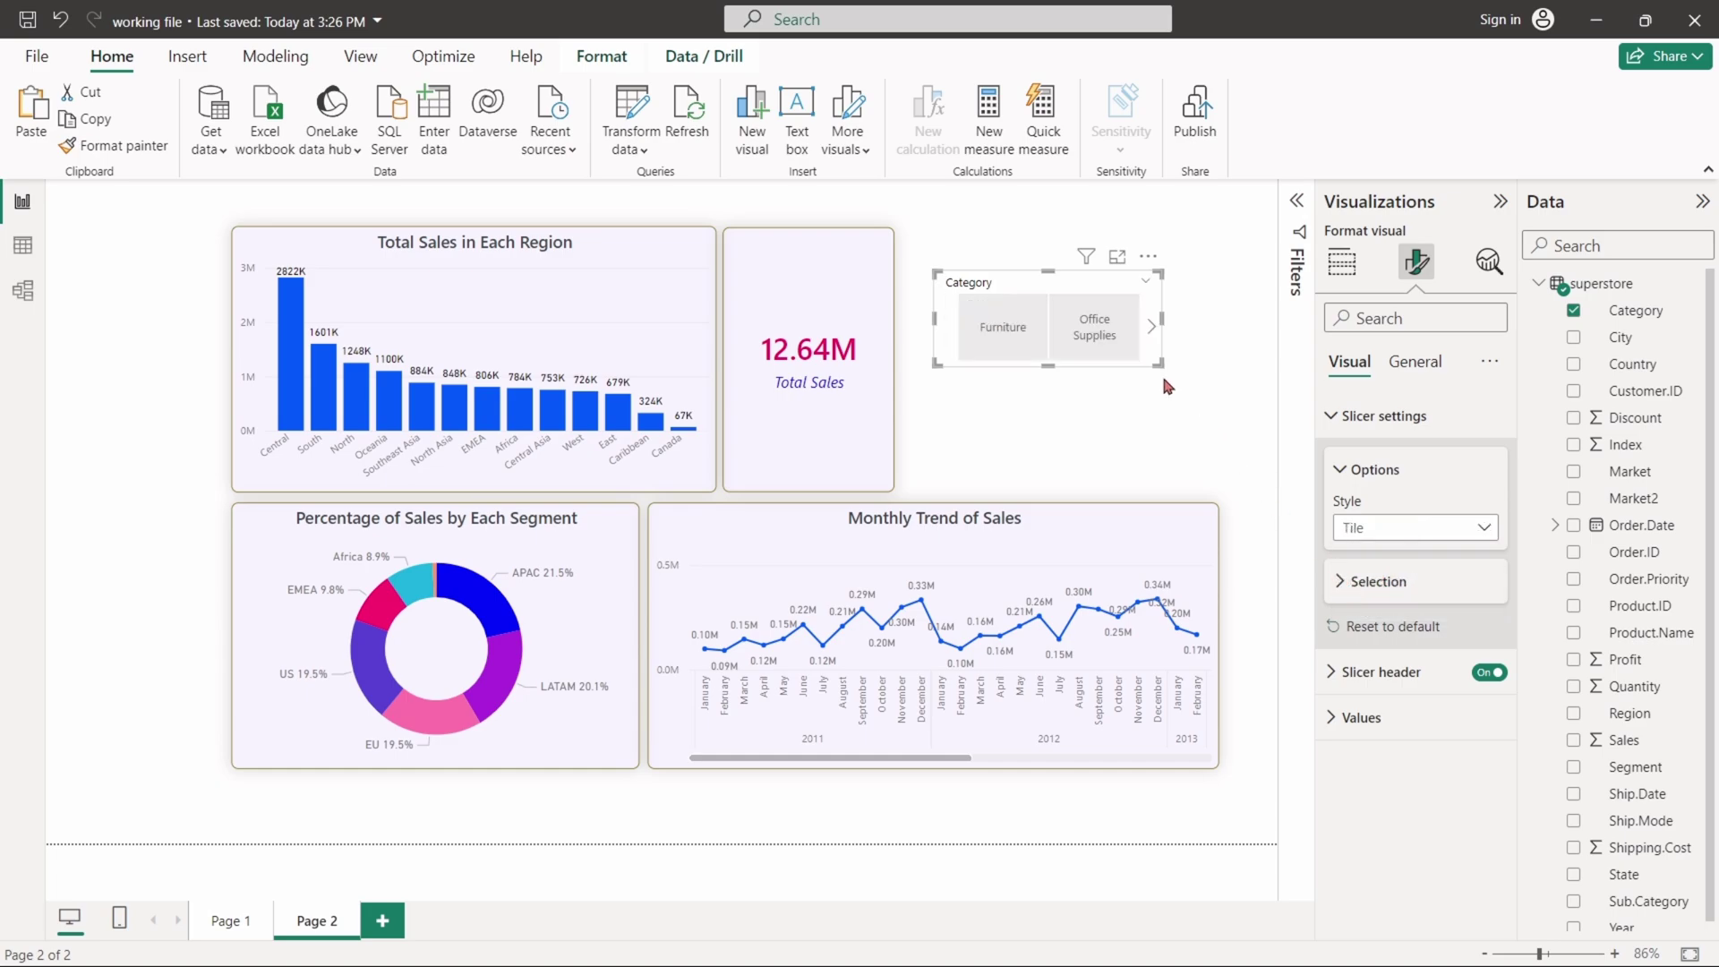
pyautogui.moveTo(1159, 363); pyautogui.dragTo(1209, 420)
# Step: Try the Furniture, Technology and Office Supplies tiles, then clear the category filter
pyautogui.click(1025, 347)
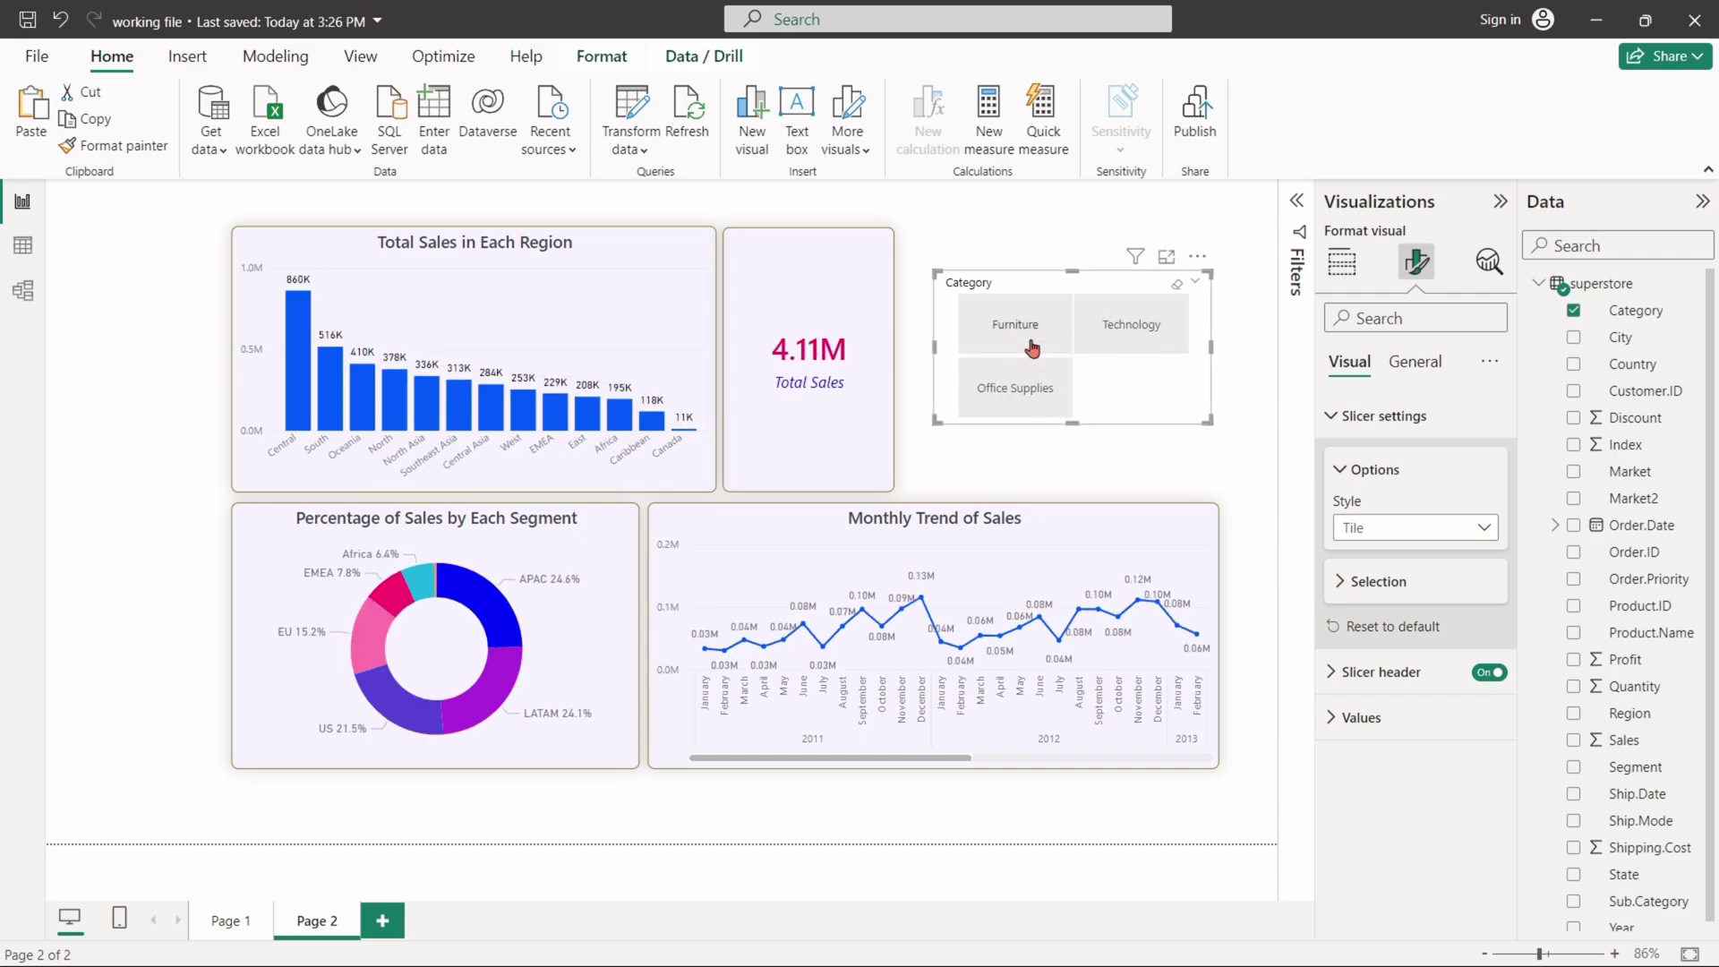
pyautogui.click(1110, 336)
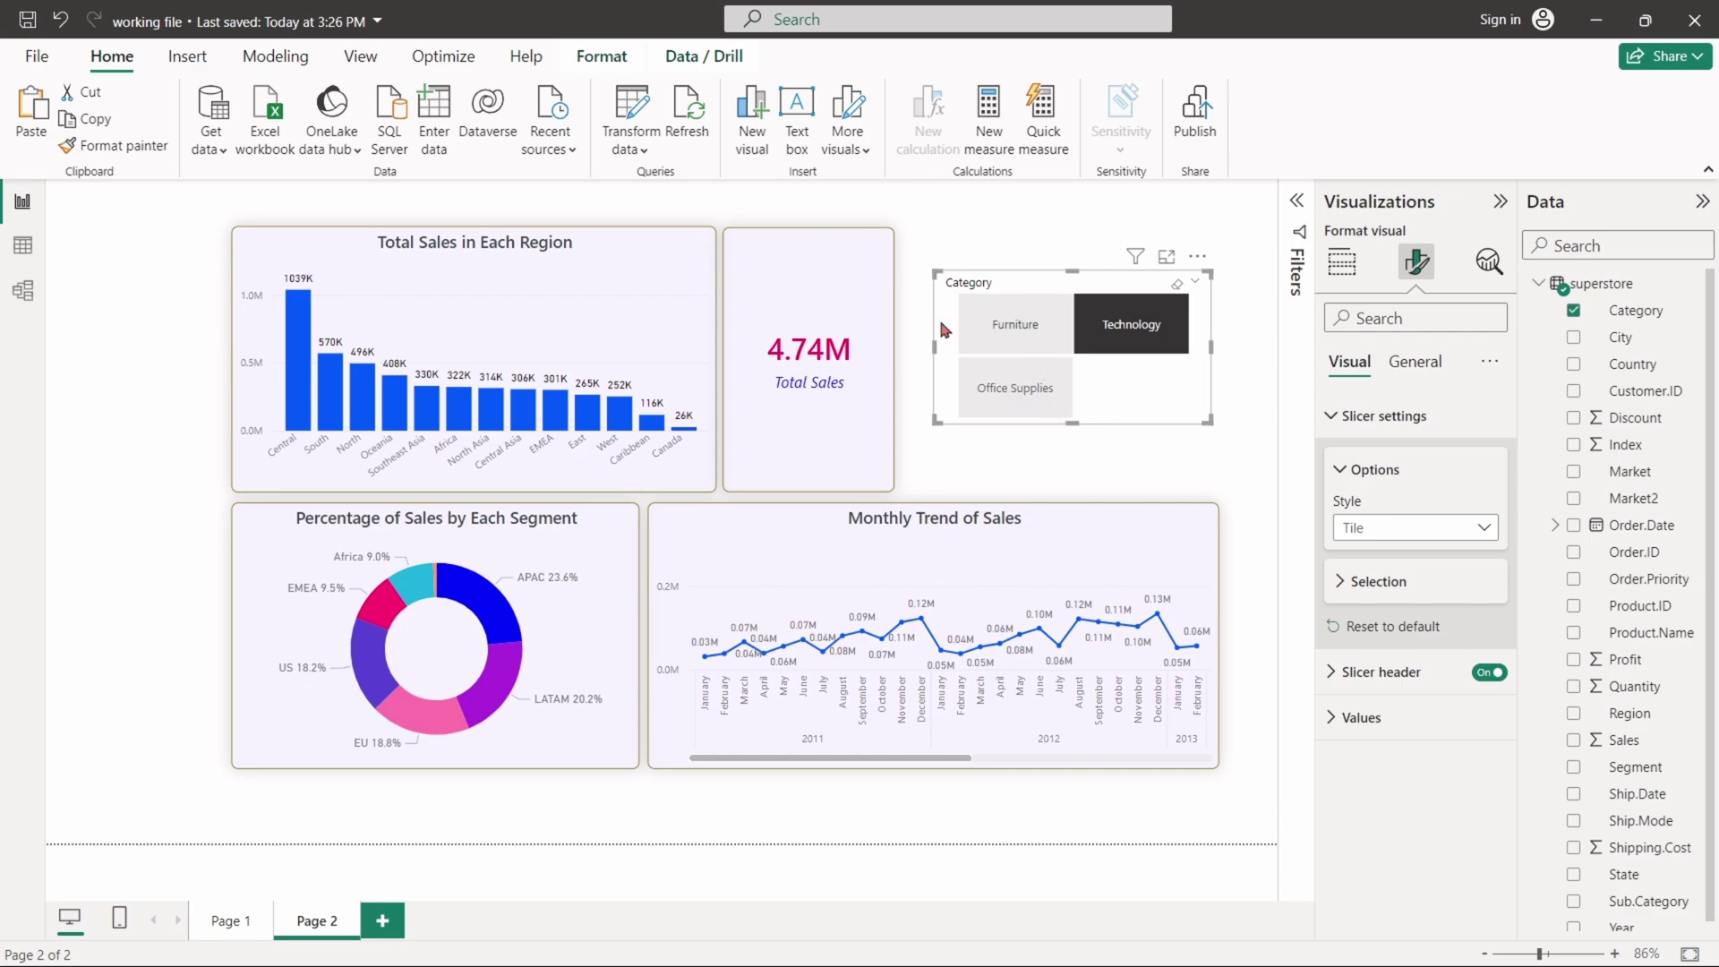
pyautogui.click(1018, 388)
pyautogui.click(1177, 284)
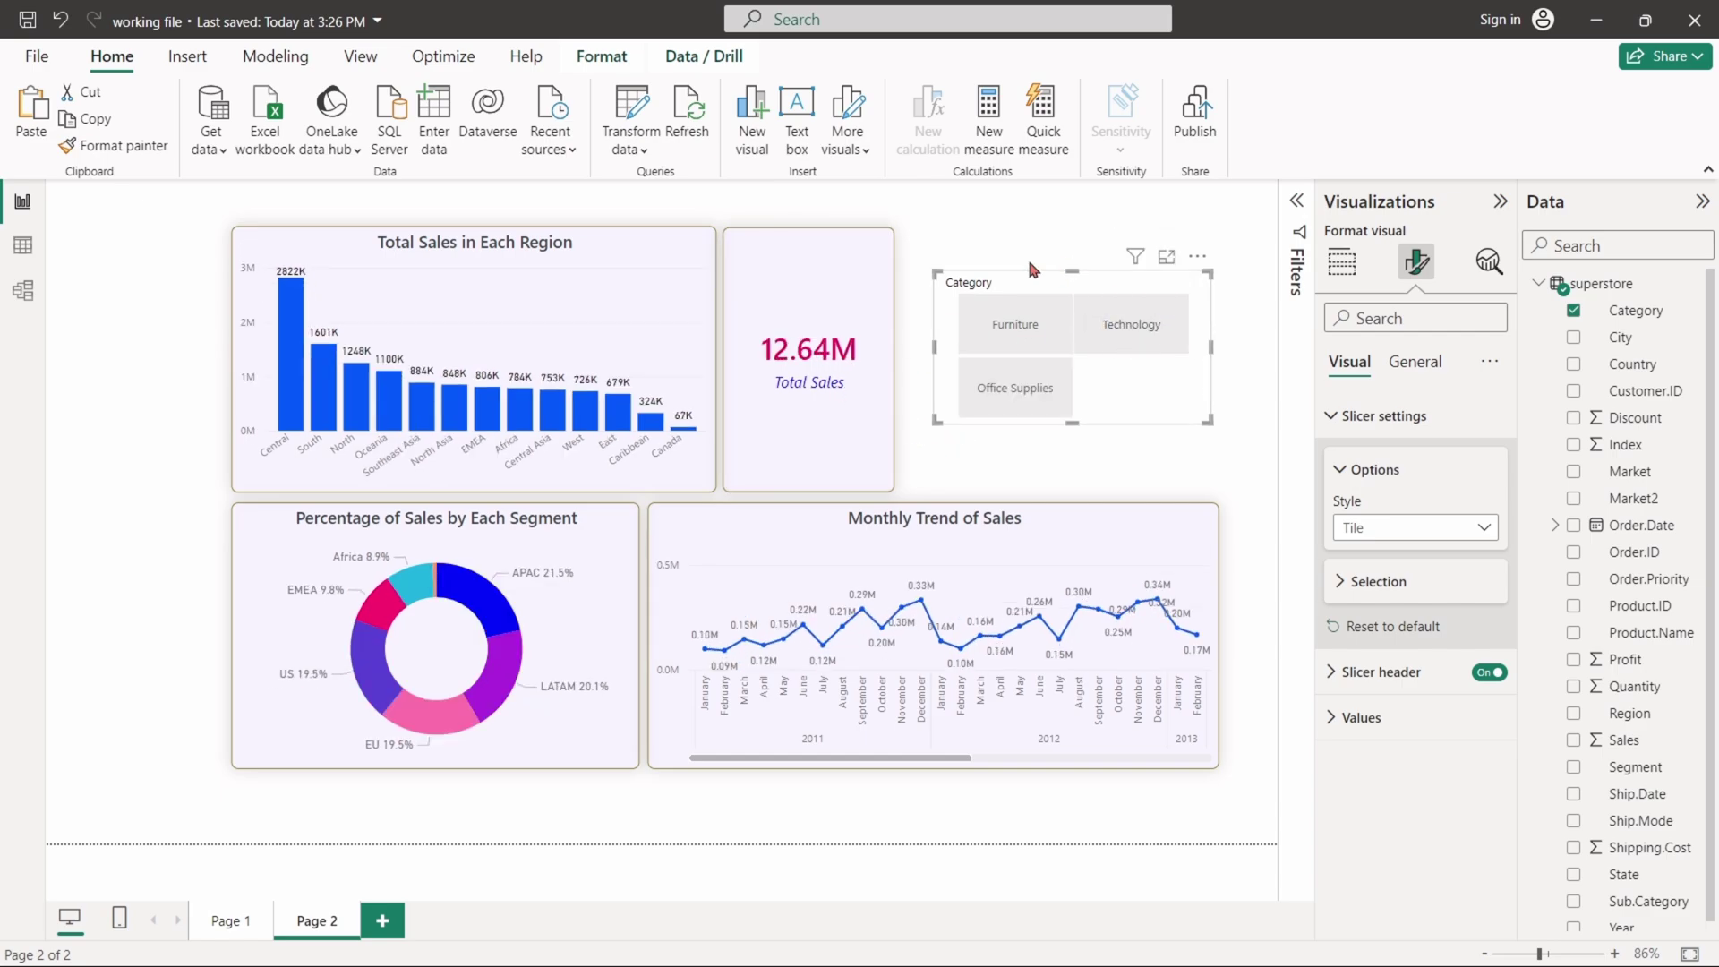
# Step: Change the slicer style to Dropdown and preview its category list
pyautogui.click(1353, 527)
pyautogui.click(1375, 609)
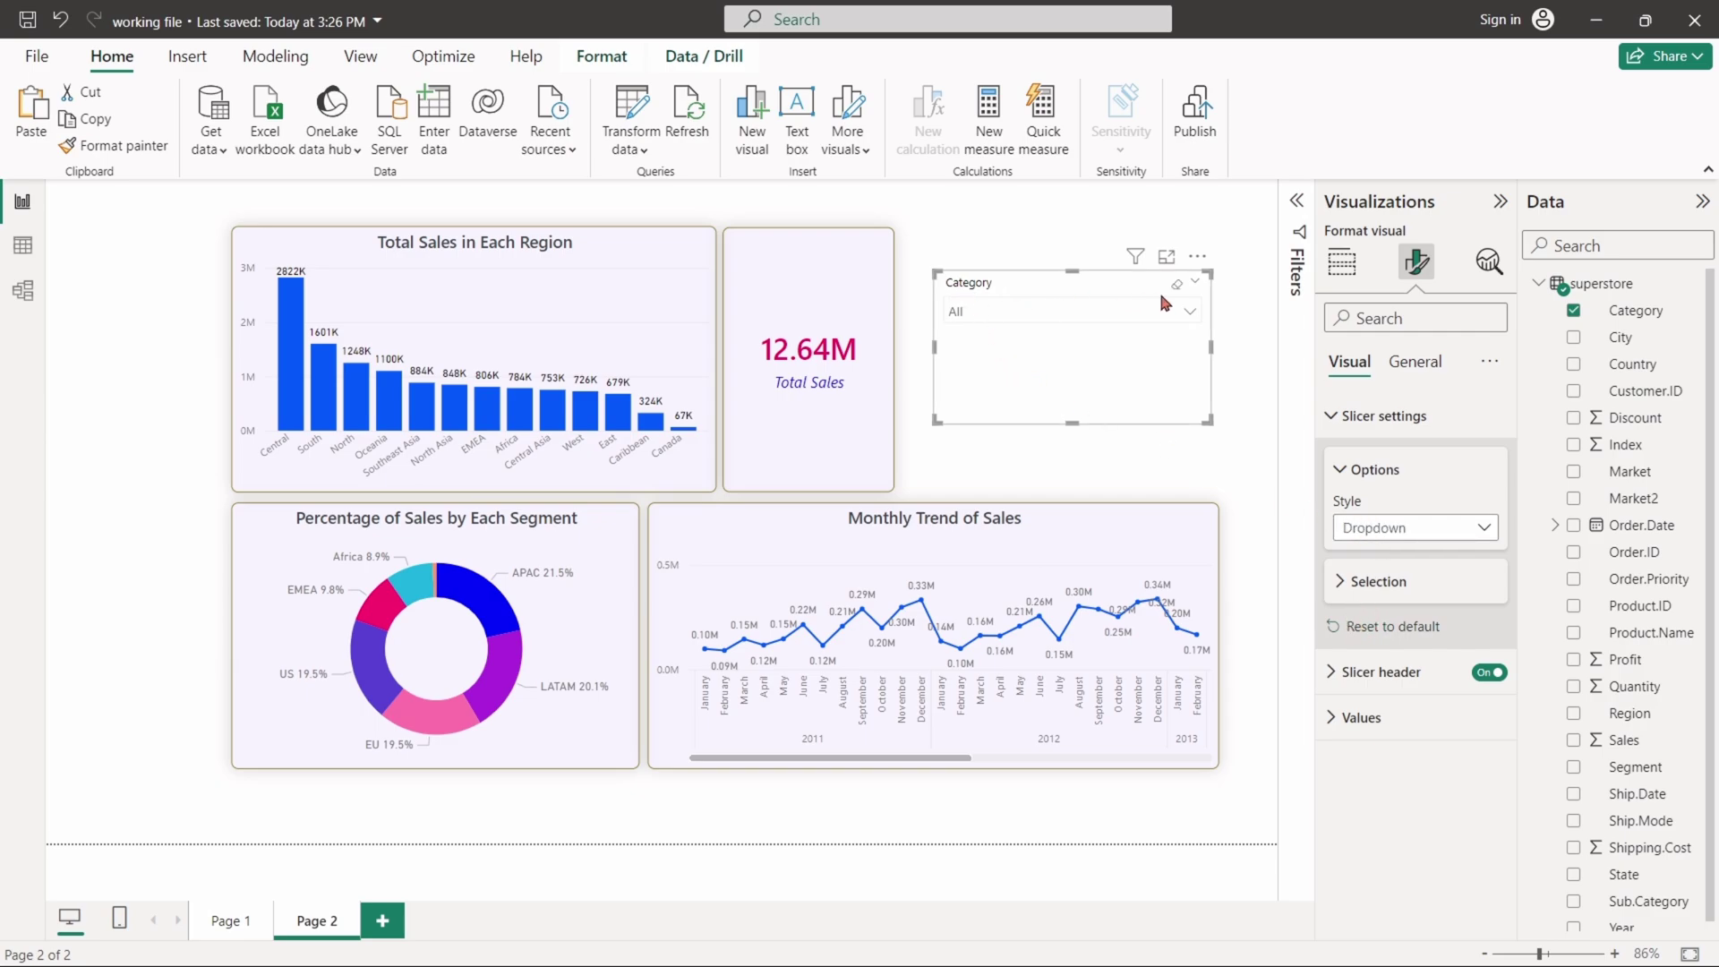
pyautogui.click(1191, 313)
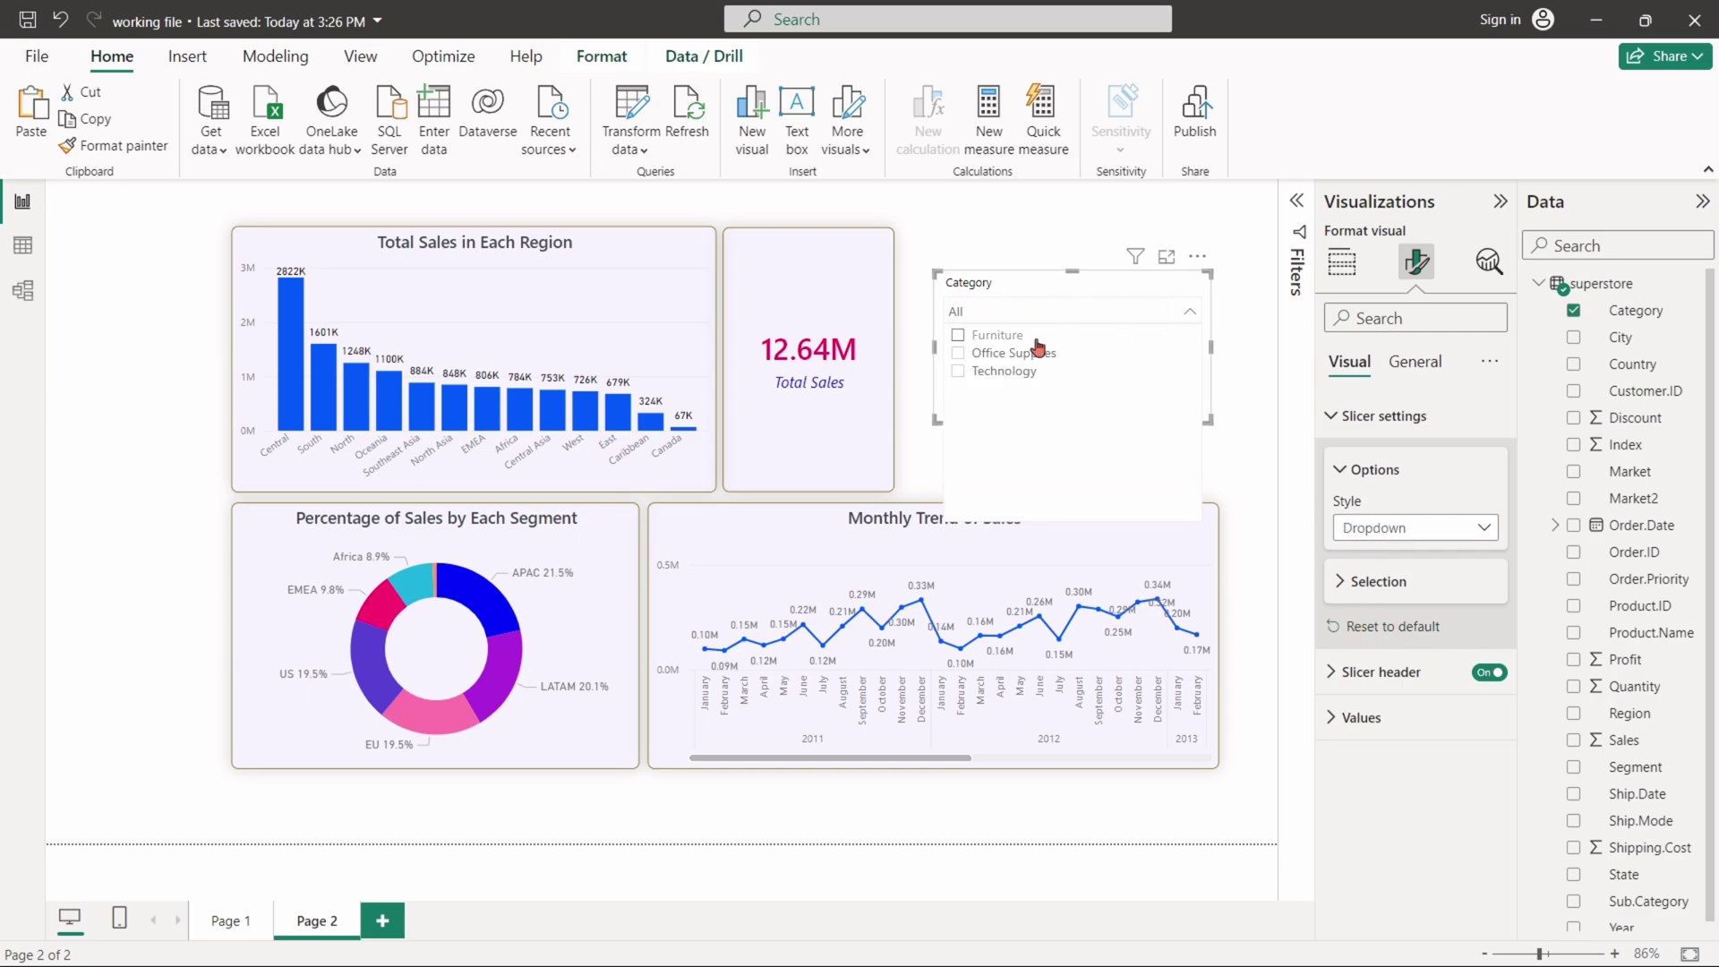
pyautogui.click(1354, 469)
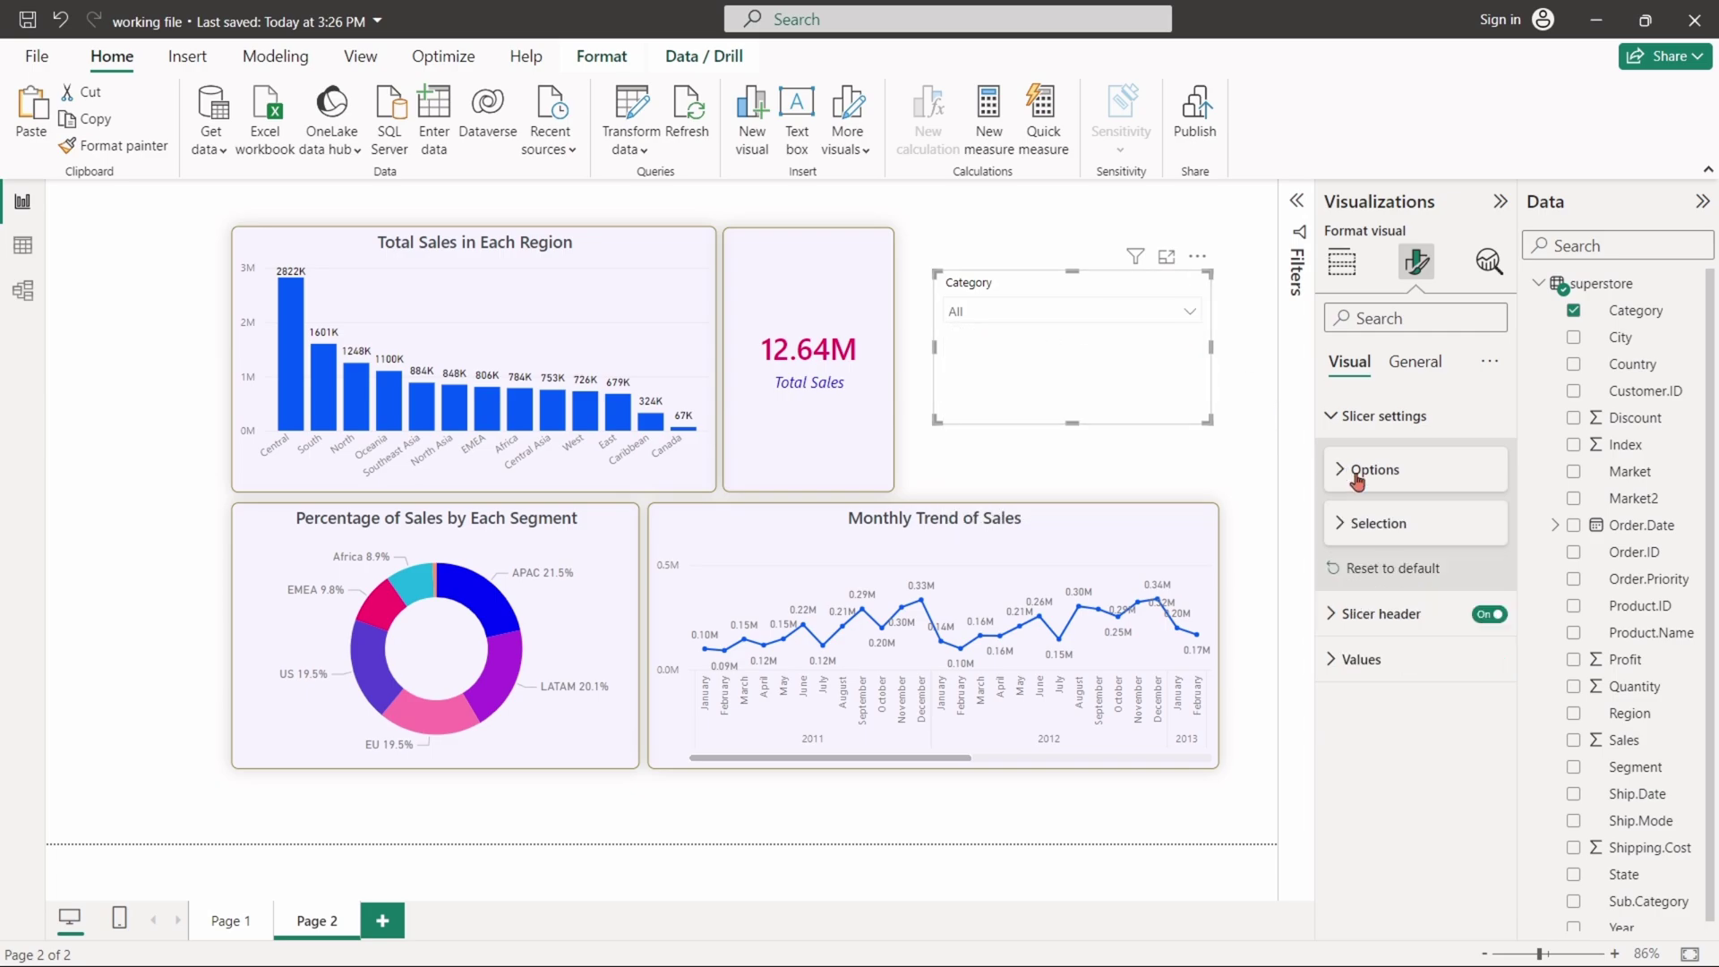
pyautogui.click(1354, 521)
pyautogui.click(1356, 519)
# Step: Turn on Single select and try Office Supplies, Technology and Furniture one at a time
pyautogui.click(1344, 529)
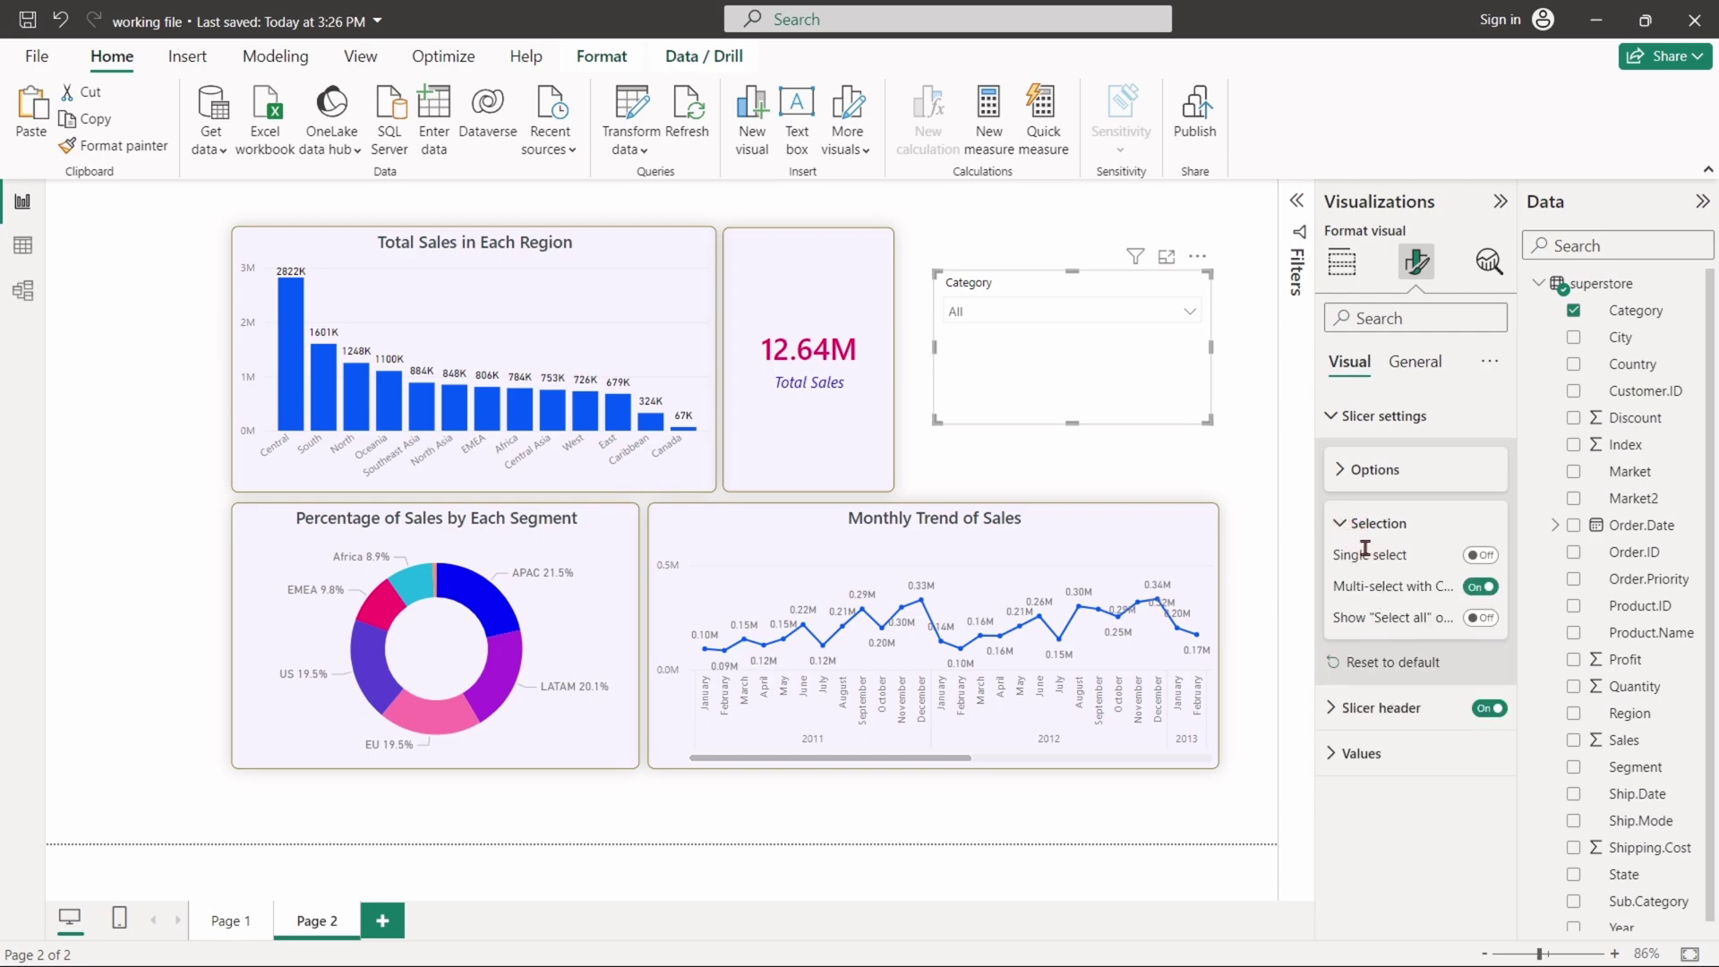
pyautogui.click(1480, 557)
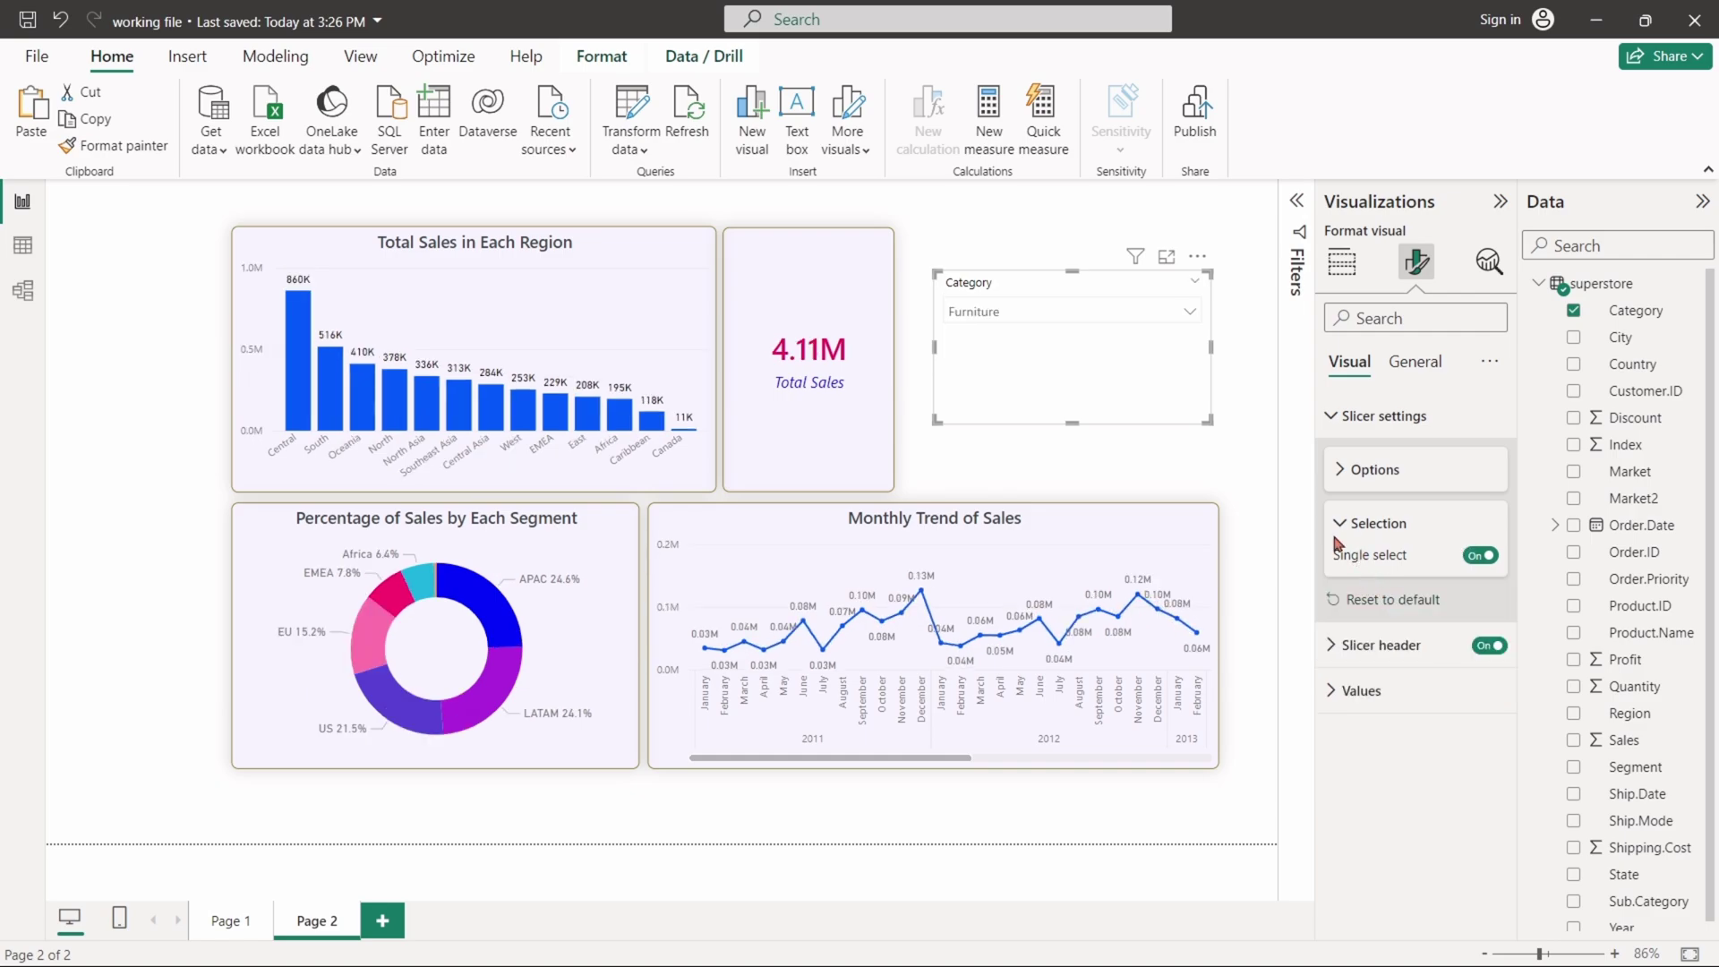
pyautogui.click(1075, 312)
pyautogui.click(992, 355)
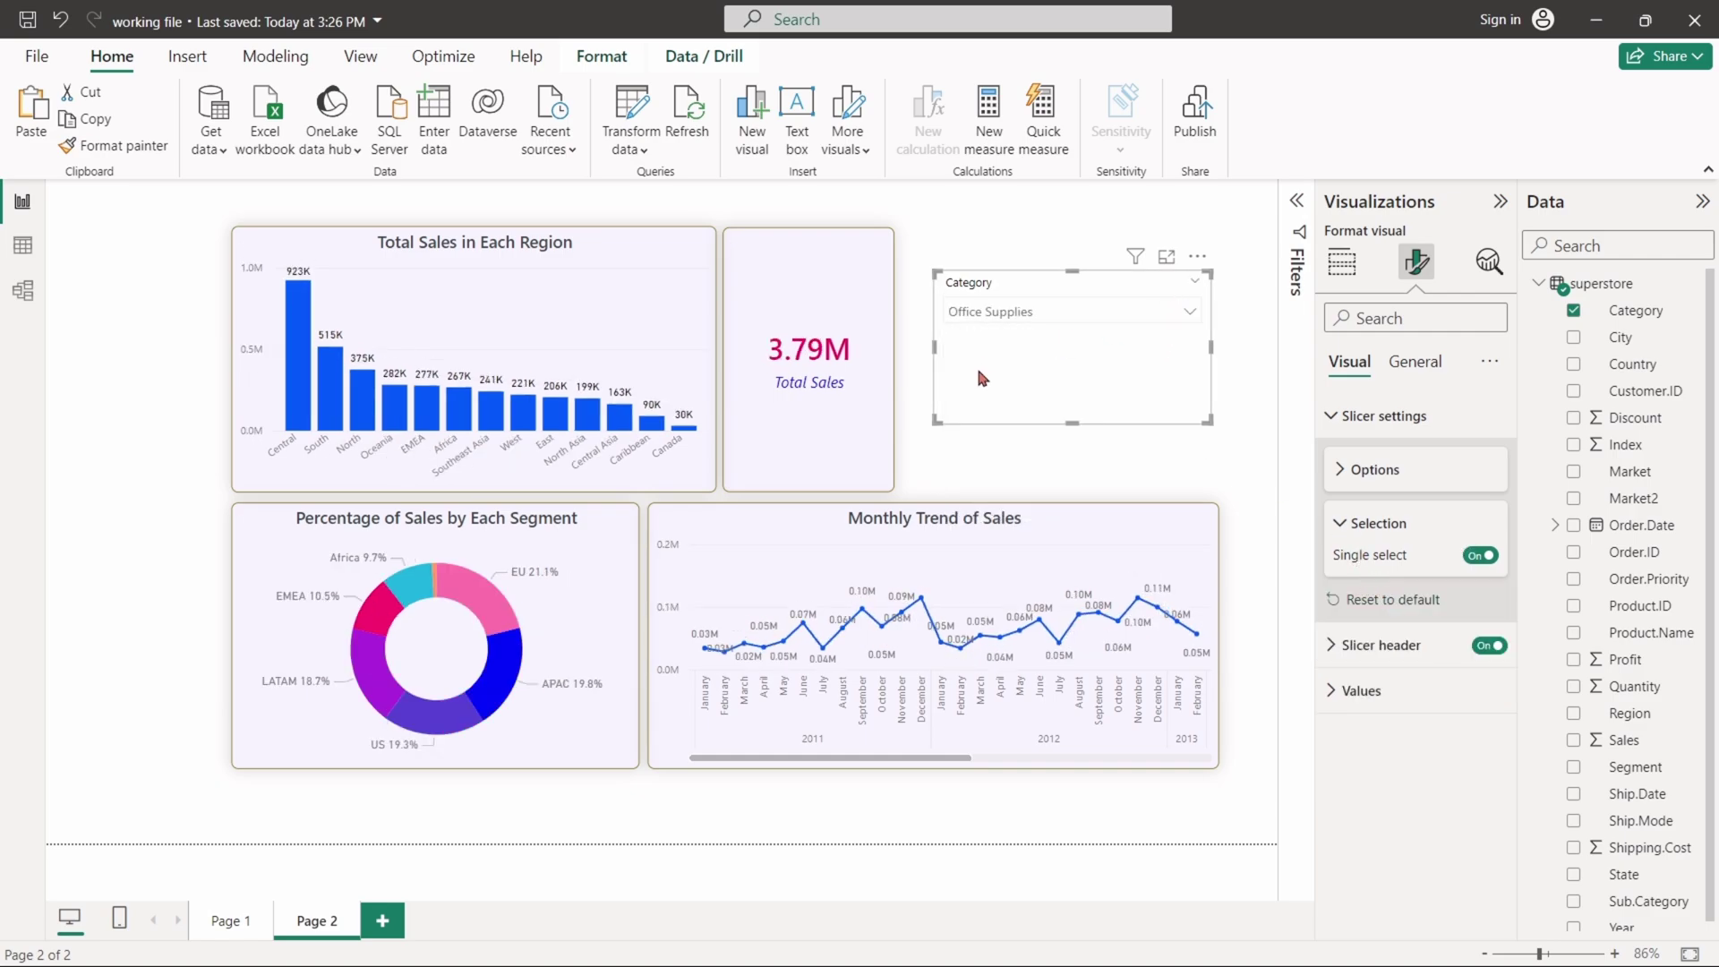
pyautogui.click(985, 312)
pyautogui.click(985, 372)
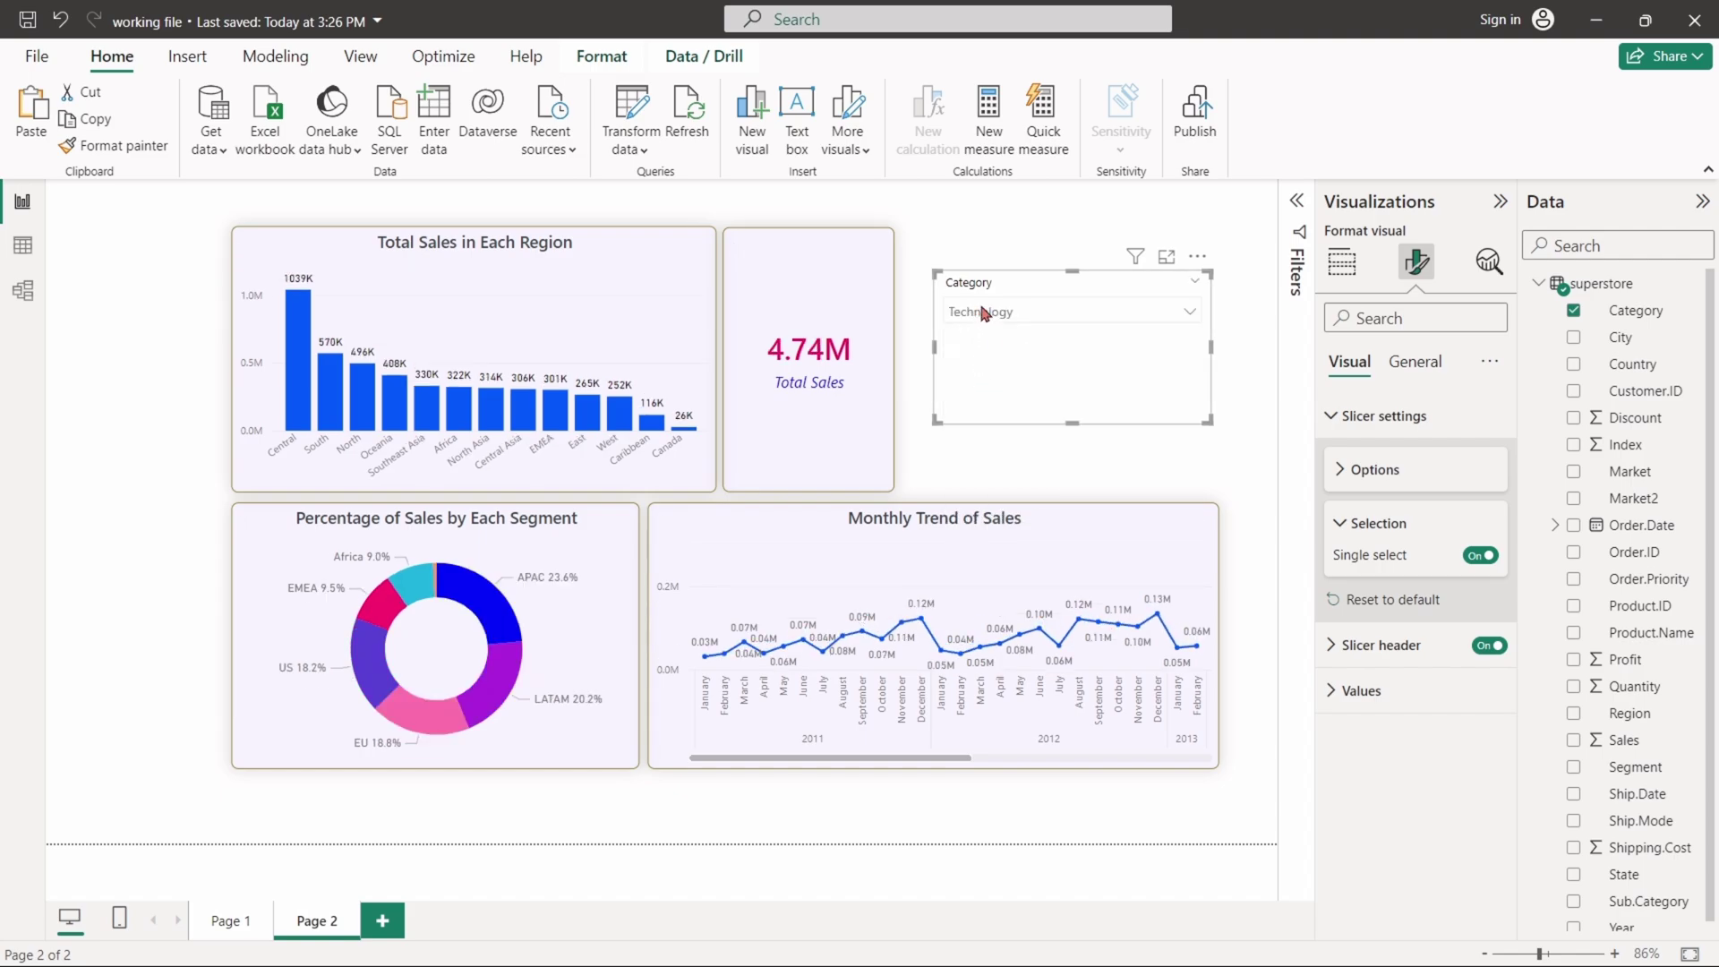
pyautogui.click(984, 313)
pyautogui.click(984, 338)
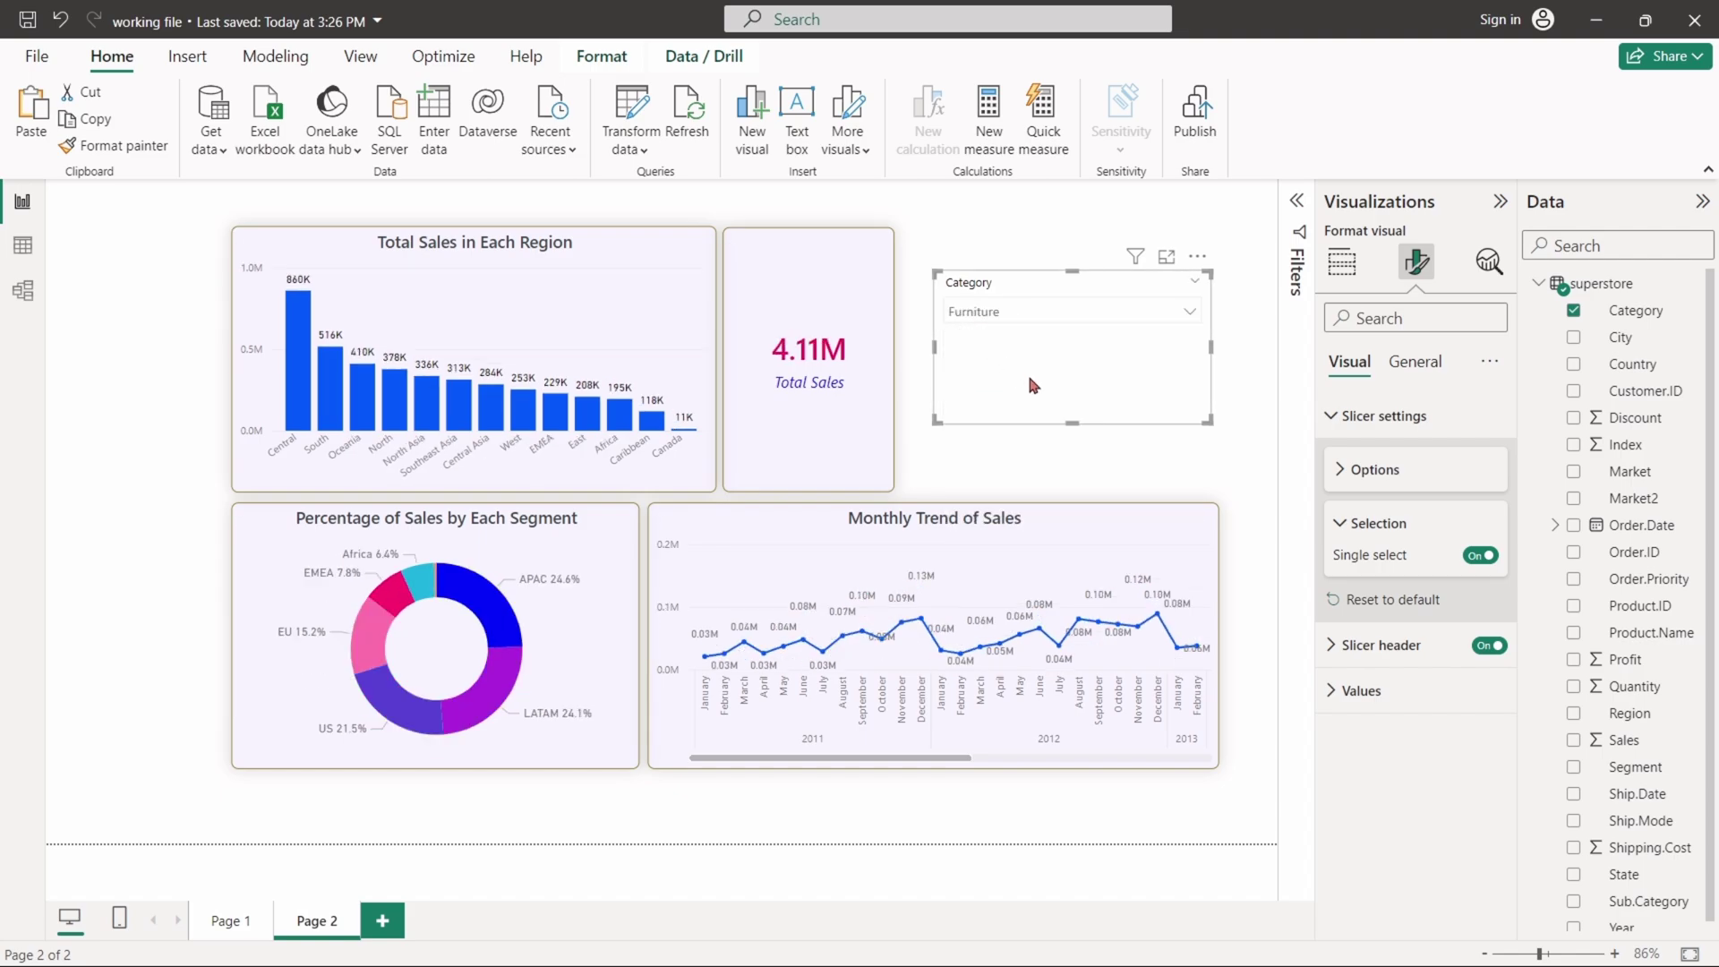
# Step: Turn Single select off, enable the Select all option, and leave Select all ticked
pyautogui.click(1377, 548)
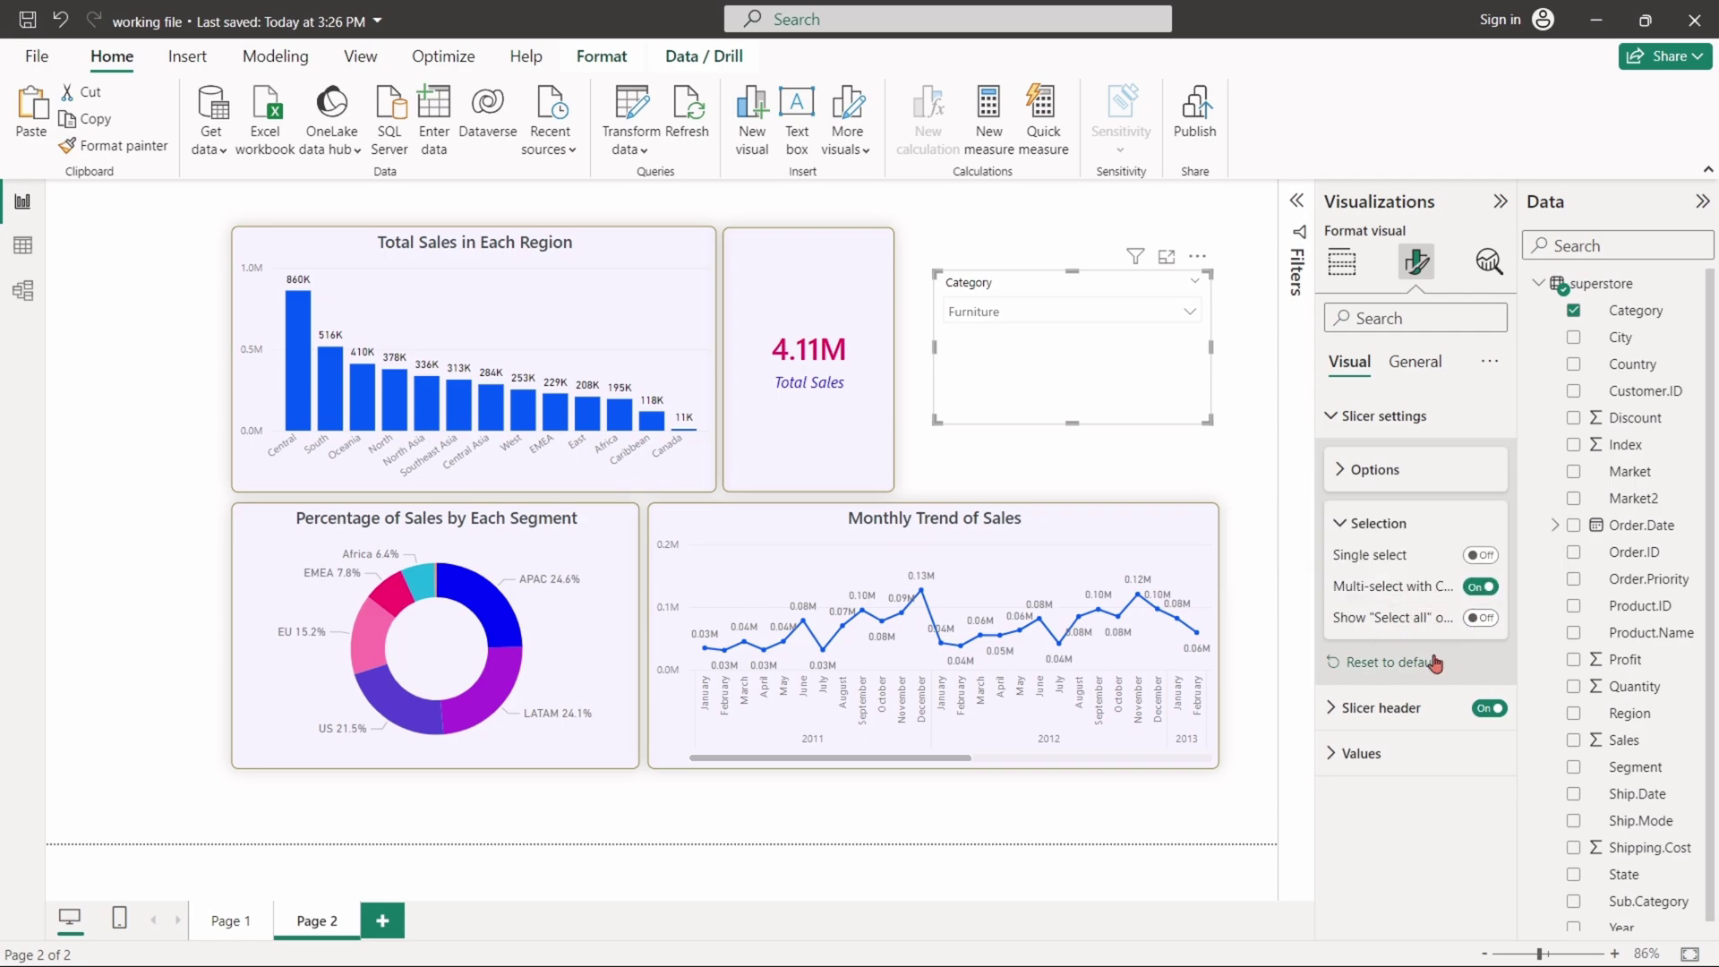
pyautogui.click(1477, 618)
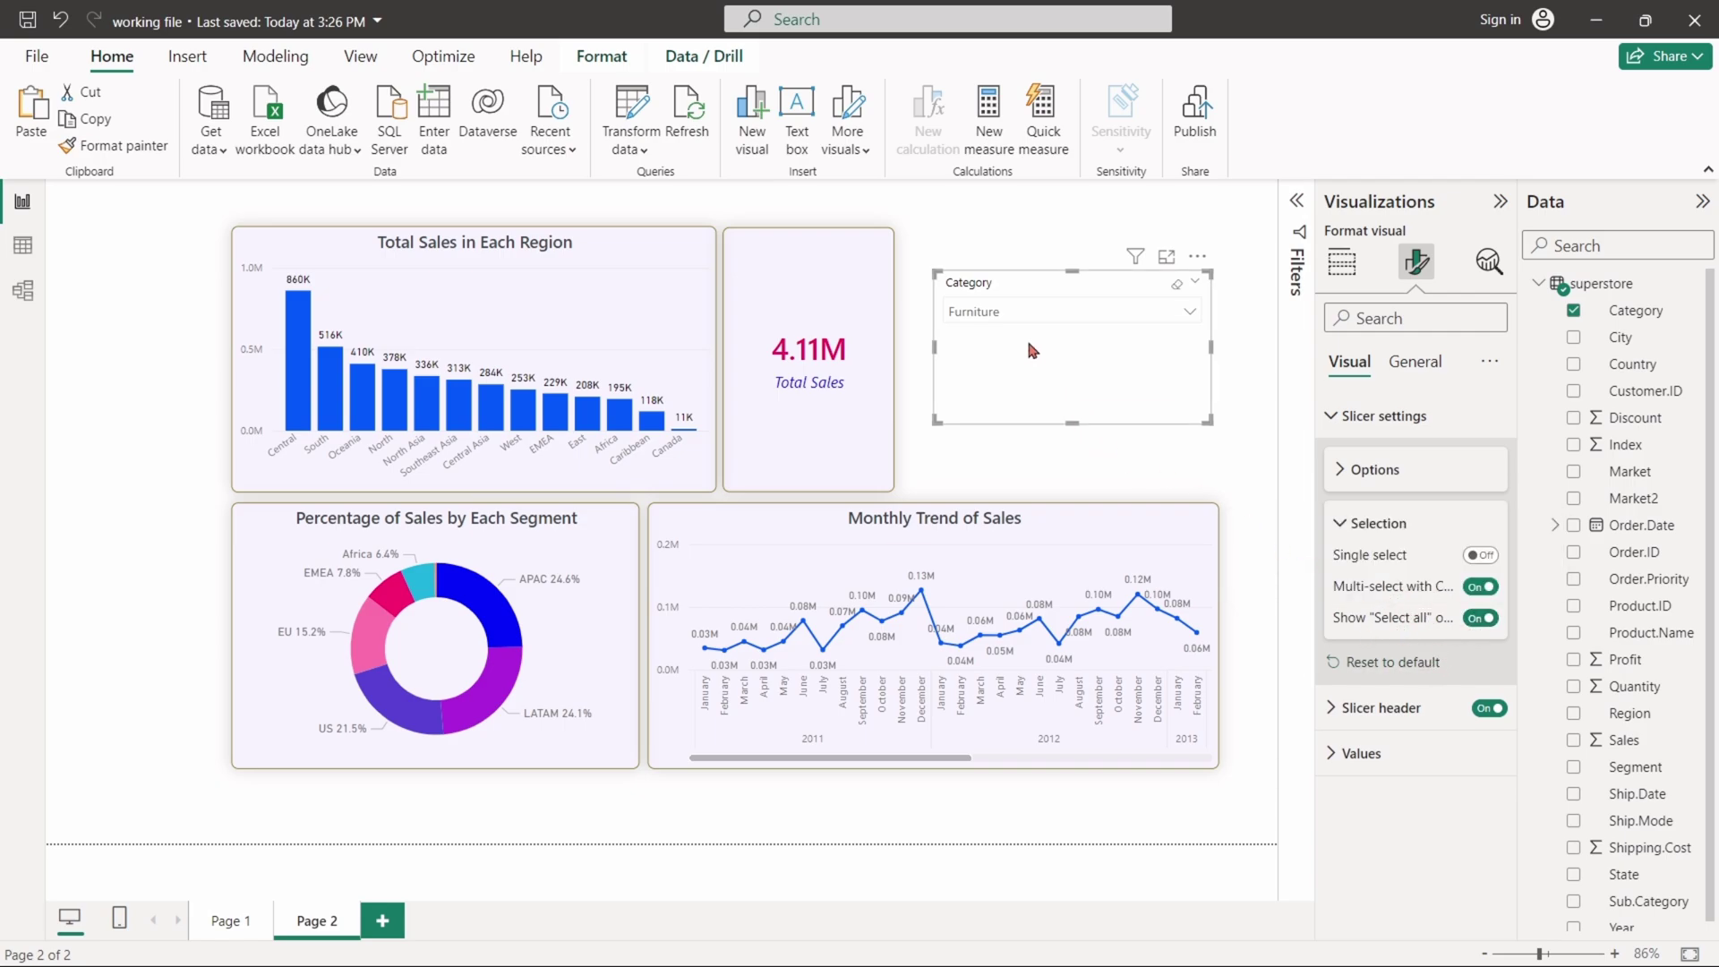
pyautogui.click(992, 314)
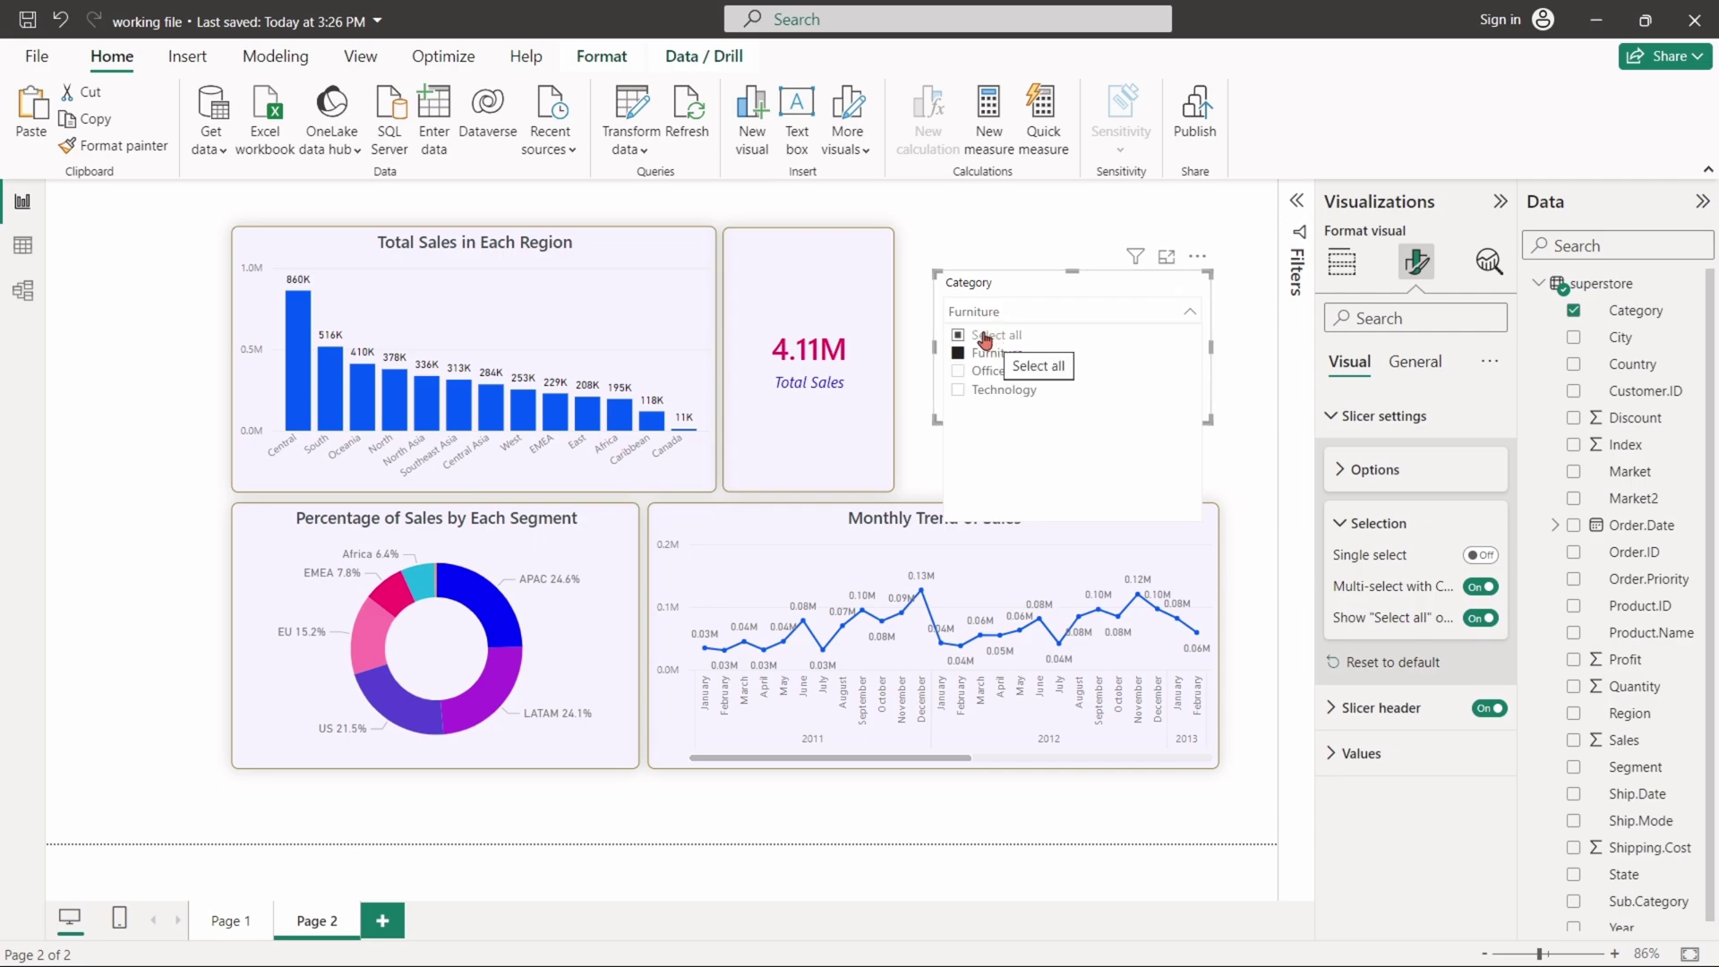
pyautogui.click(985, 335)
pyautogui.click(985, 337)
pyautogui.click(985, 336)
pyautogui.click(1097, 314)
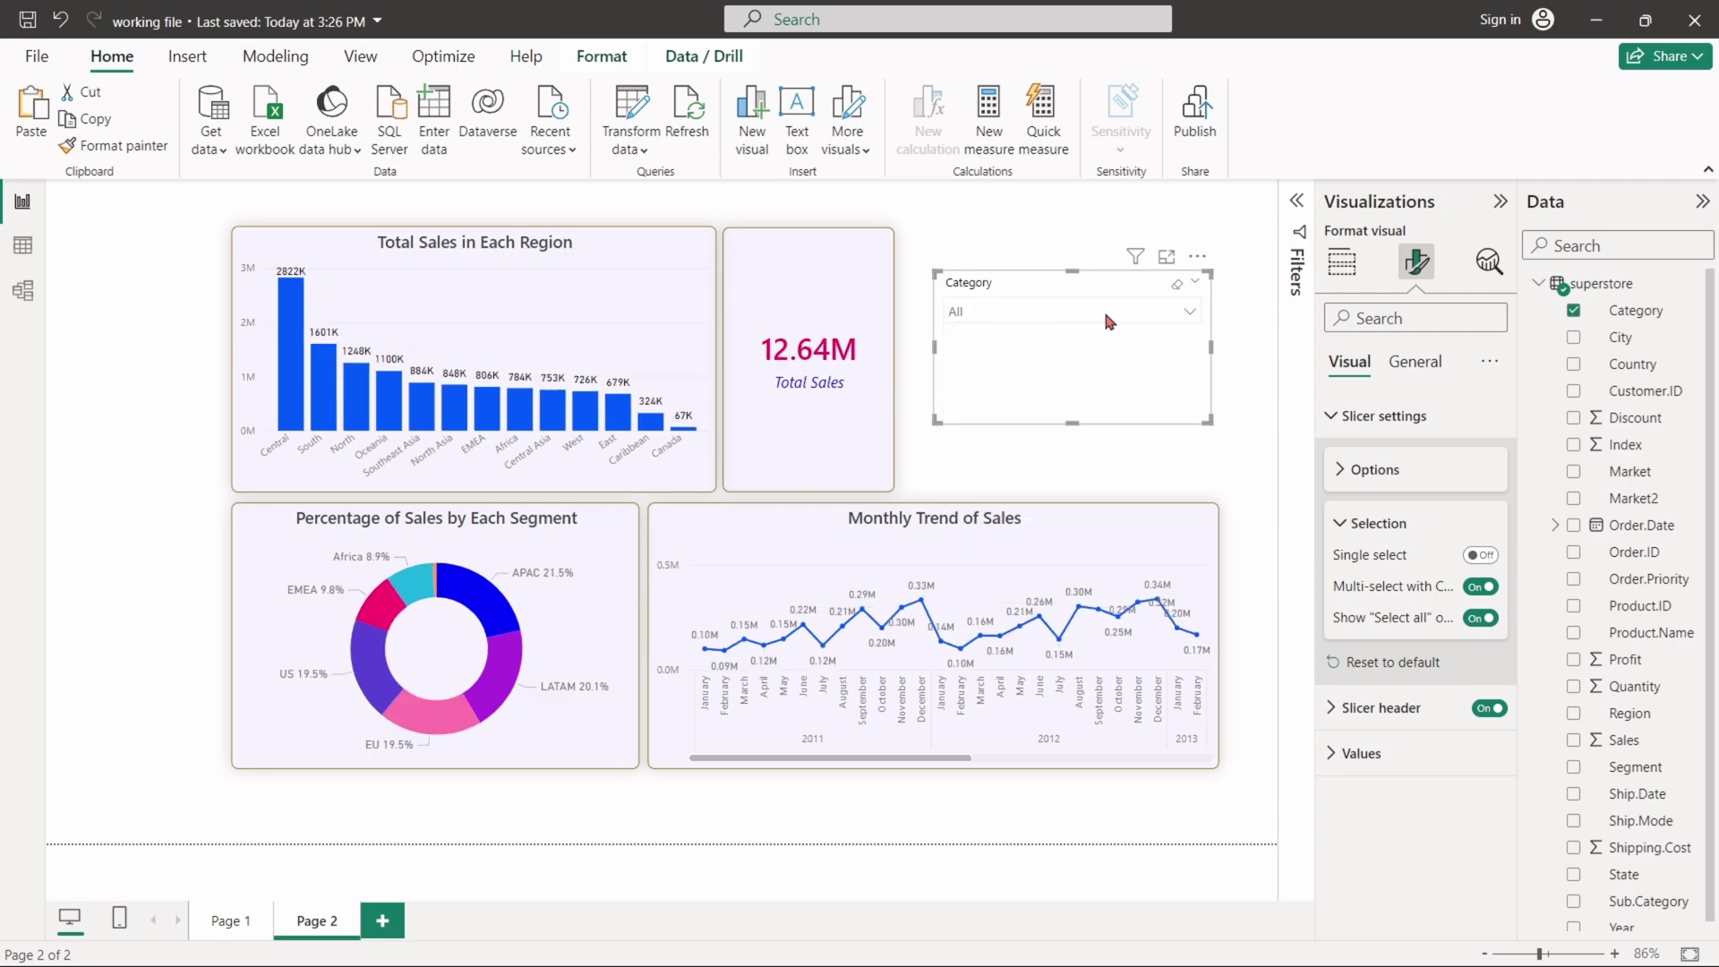
# Step: Change the slicer header title text to 'Category Slicer'
pyautogui.click(1370, 524)
pyautogui.click(1338, 618)
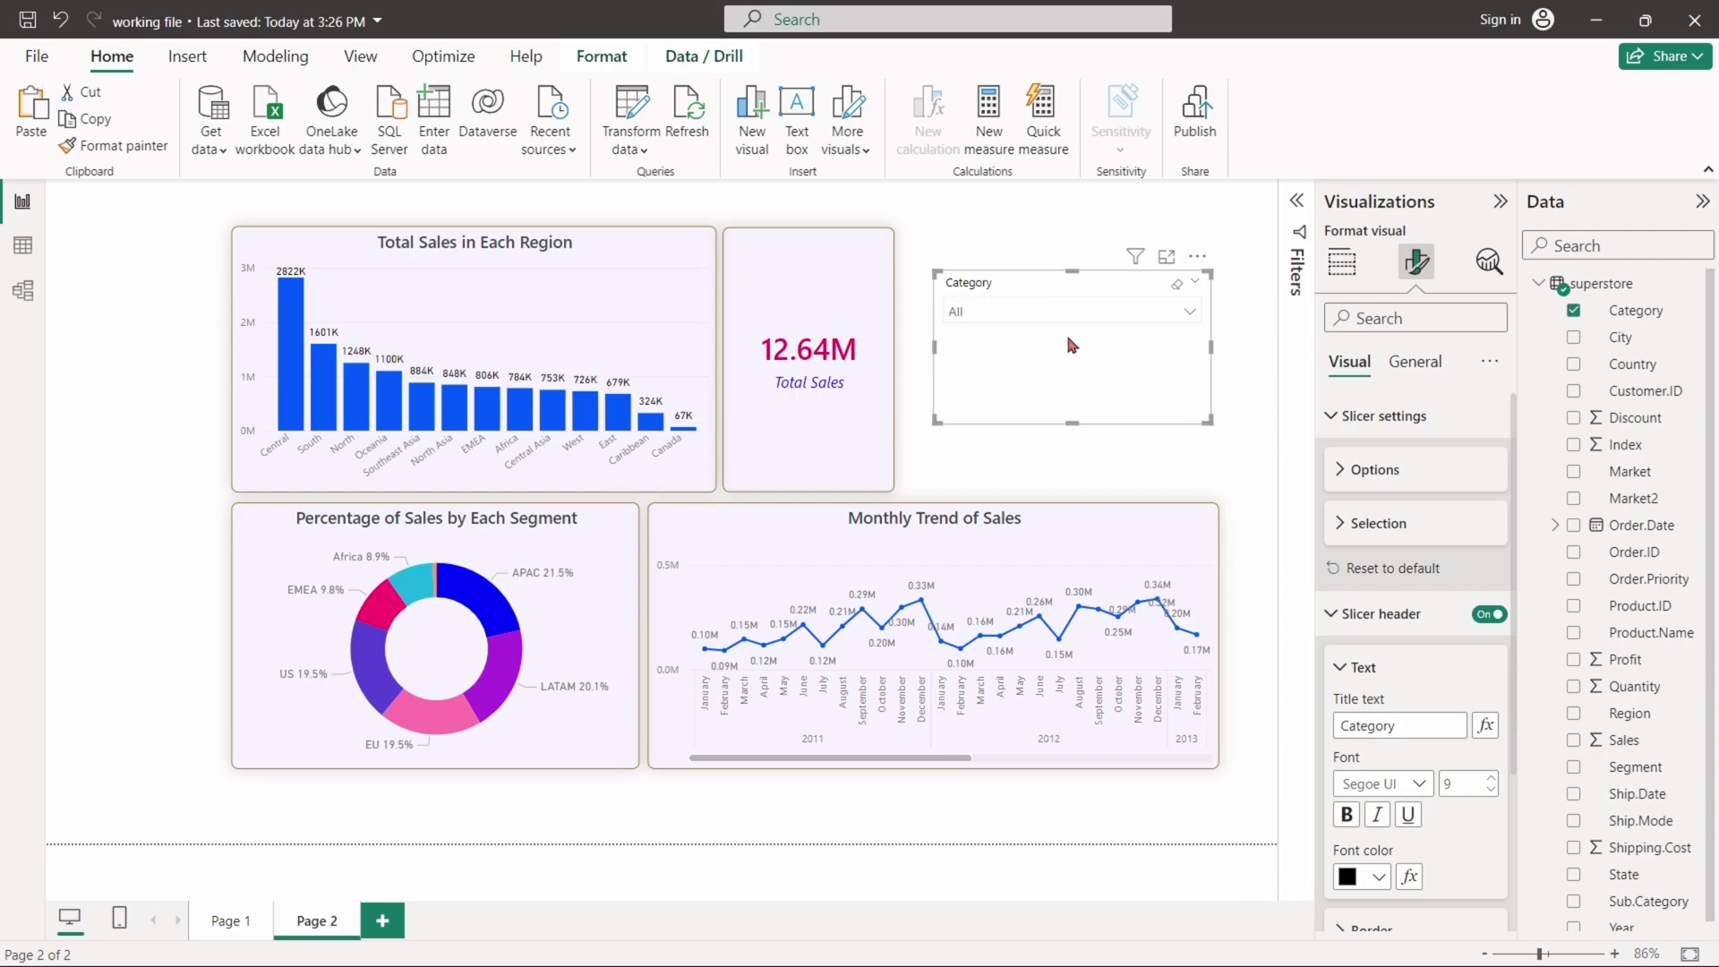
pyautogui.scroll(-3, 1414, 573)
pyautogui.doubleClick(1365, 564)
pyautogui.write('Category Slicerr')
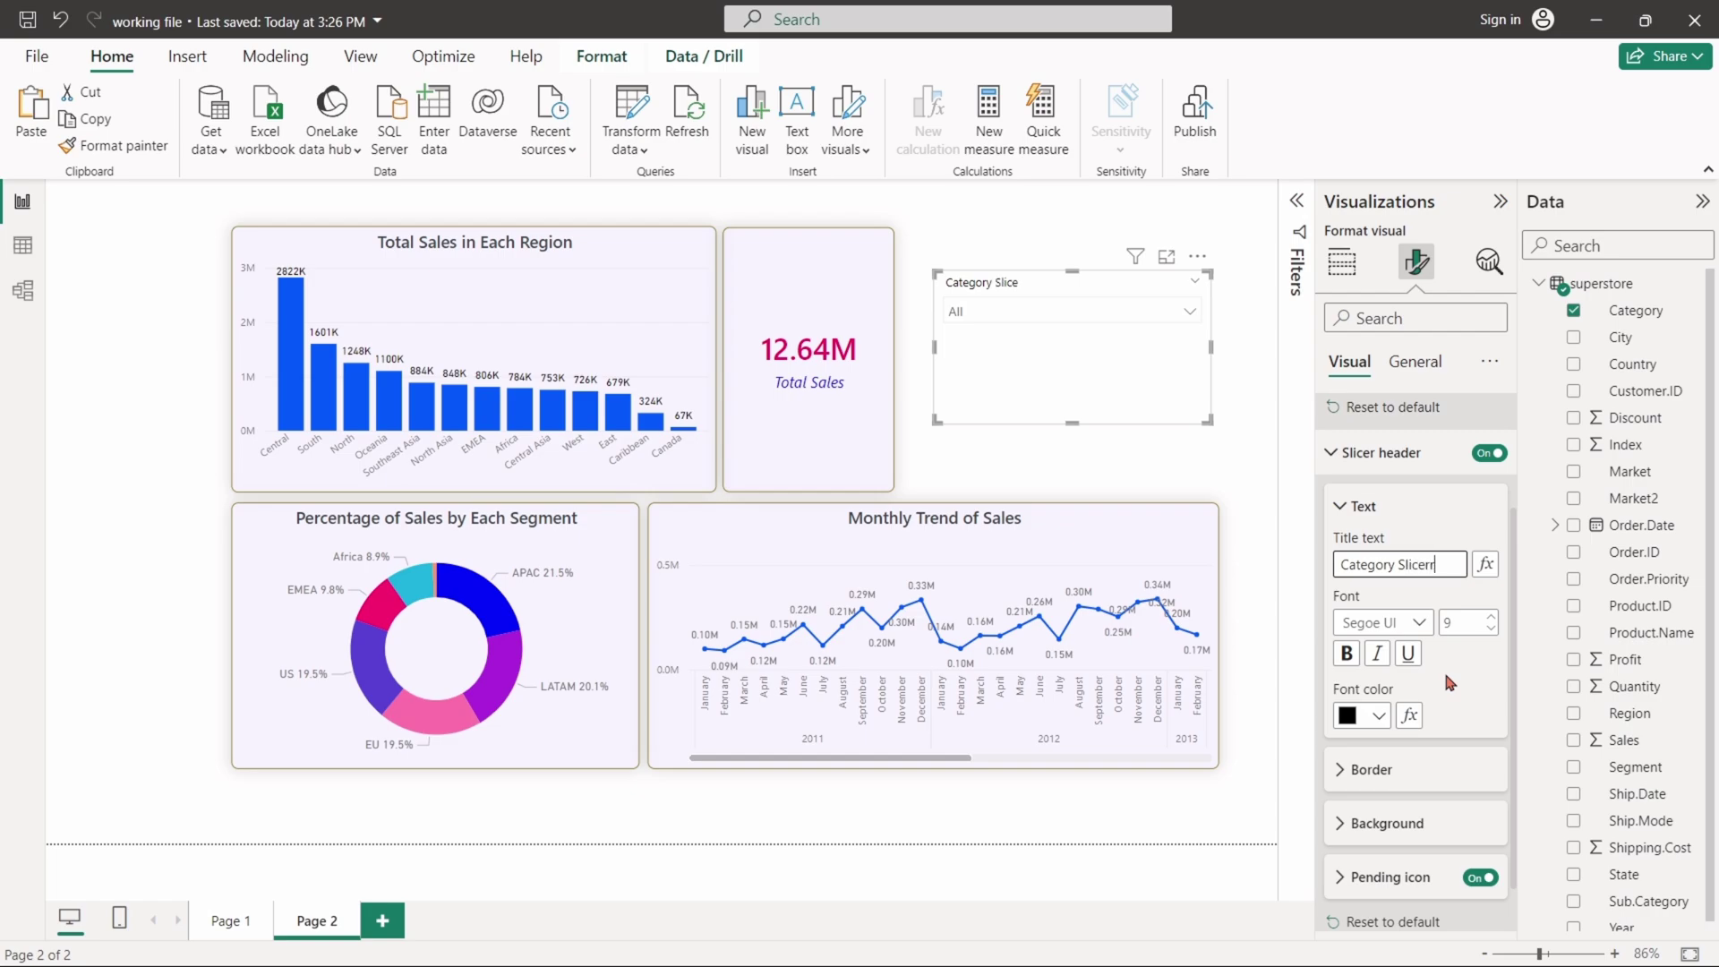
pyautogui.press('BackSpace')
pyautogui.press('Return')
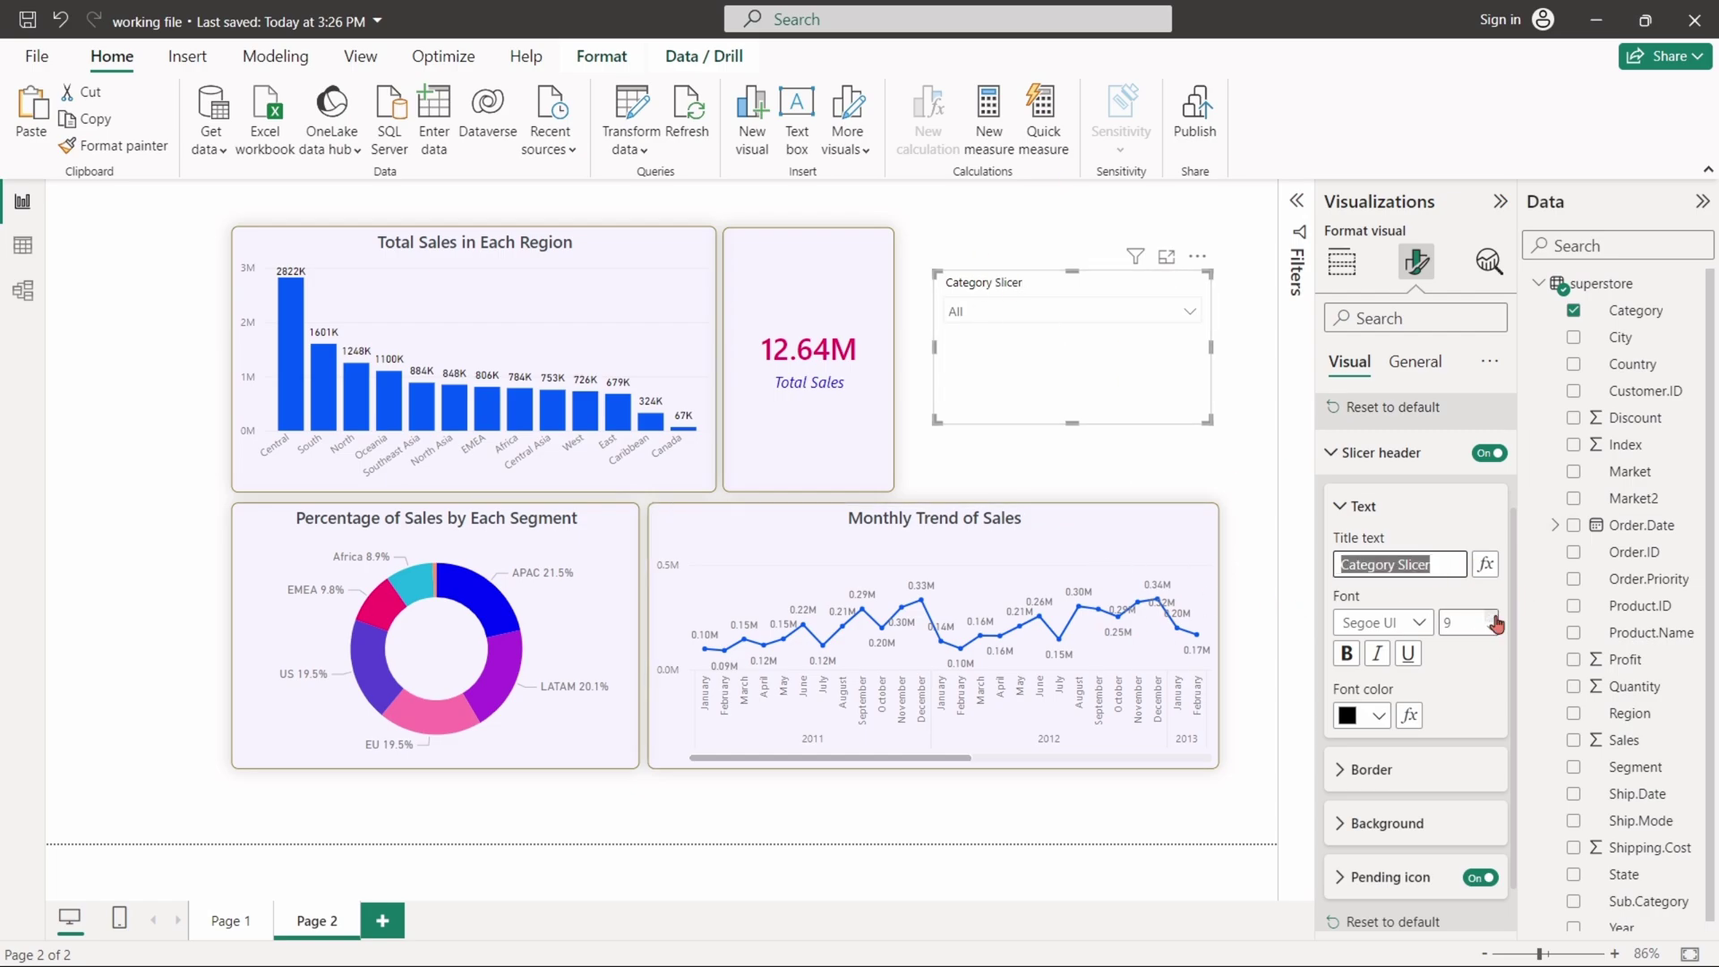
# Step: Make the title size 13, bold and red, with a light-grey header background
pyautogui.click(1491, 618)
pyautogui.click(1492, 618)
pyautogui.click(1491, 617)
pyautogui.click(1491, 618)
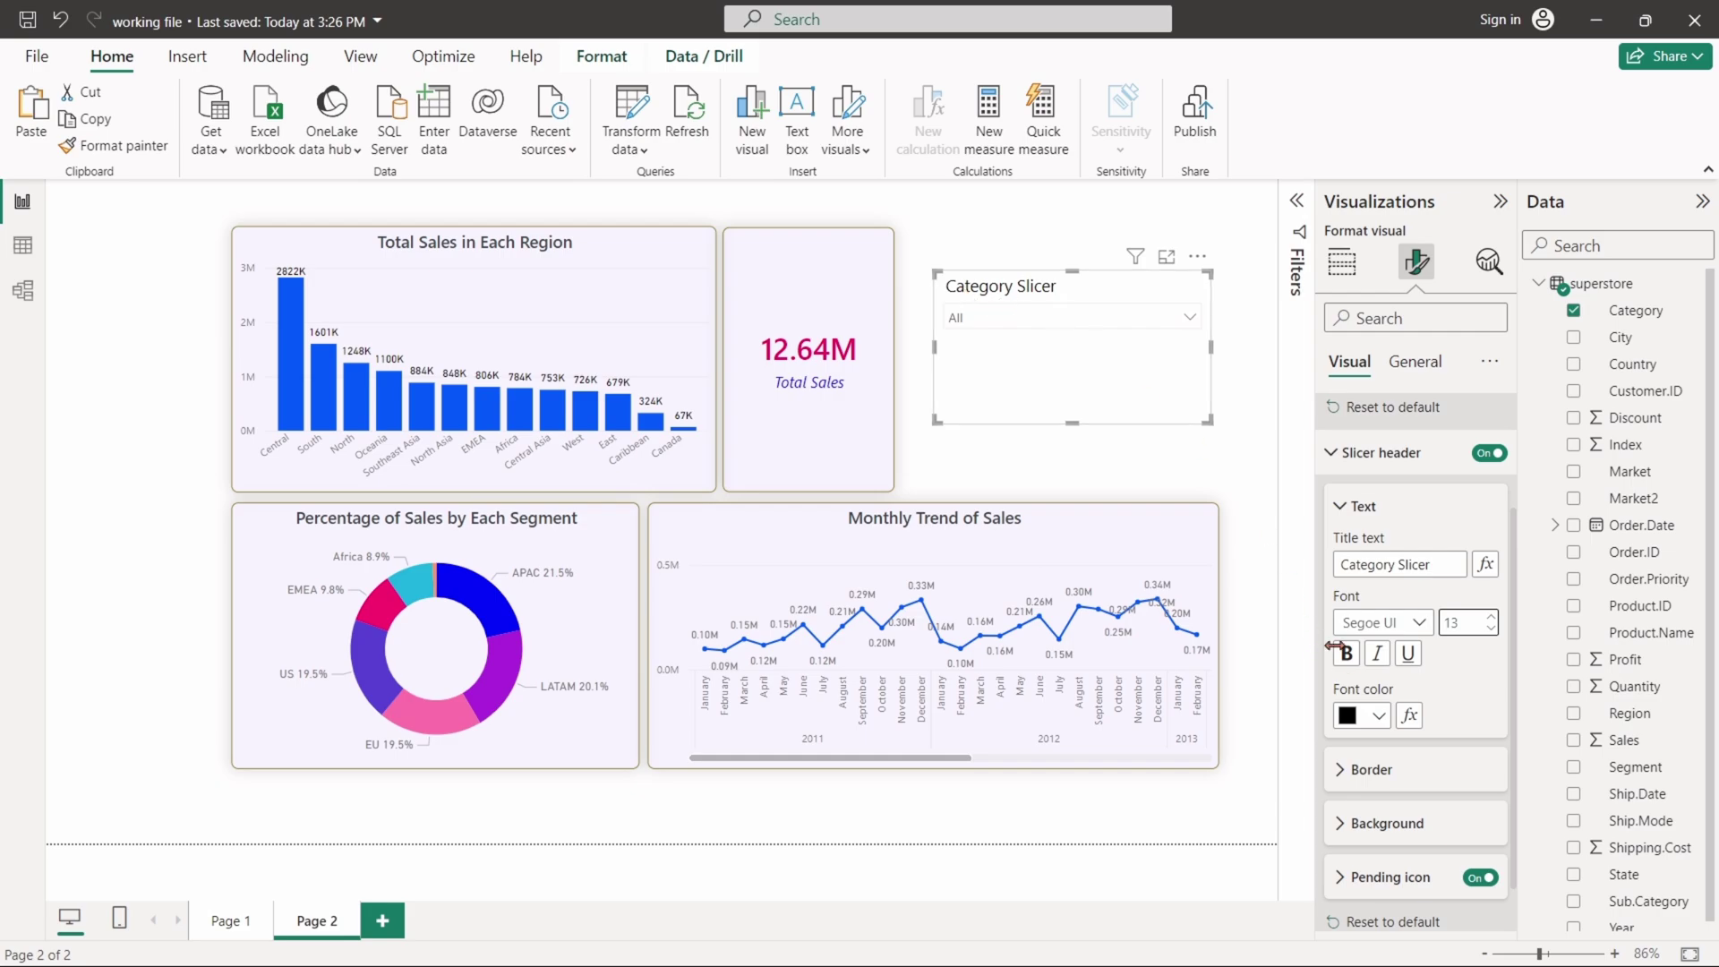
pyautogui.click(1345, 653)
pyautogui.click(1375, 717)
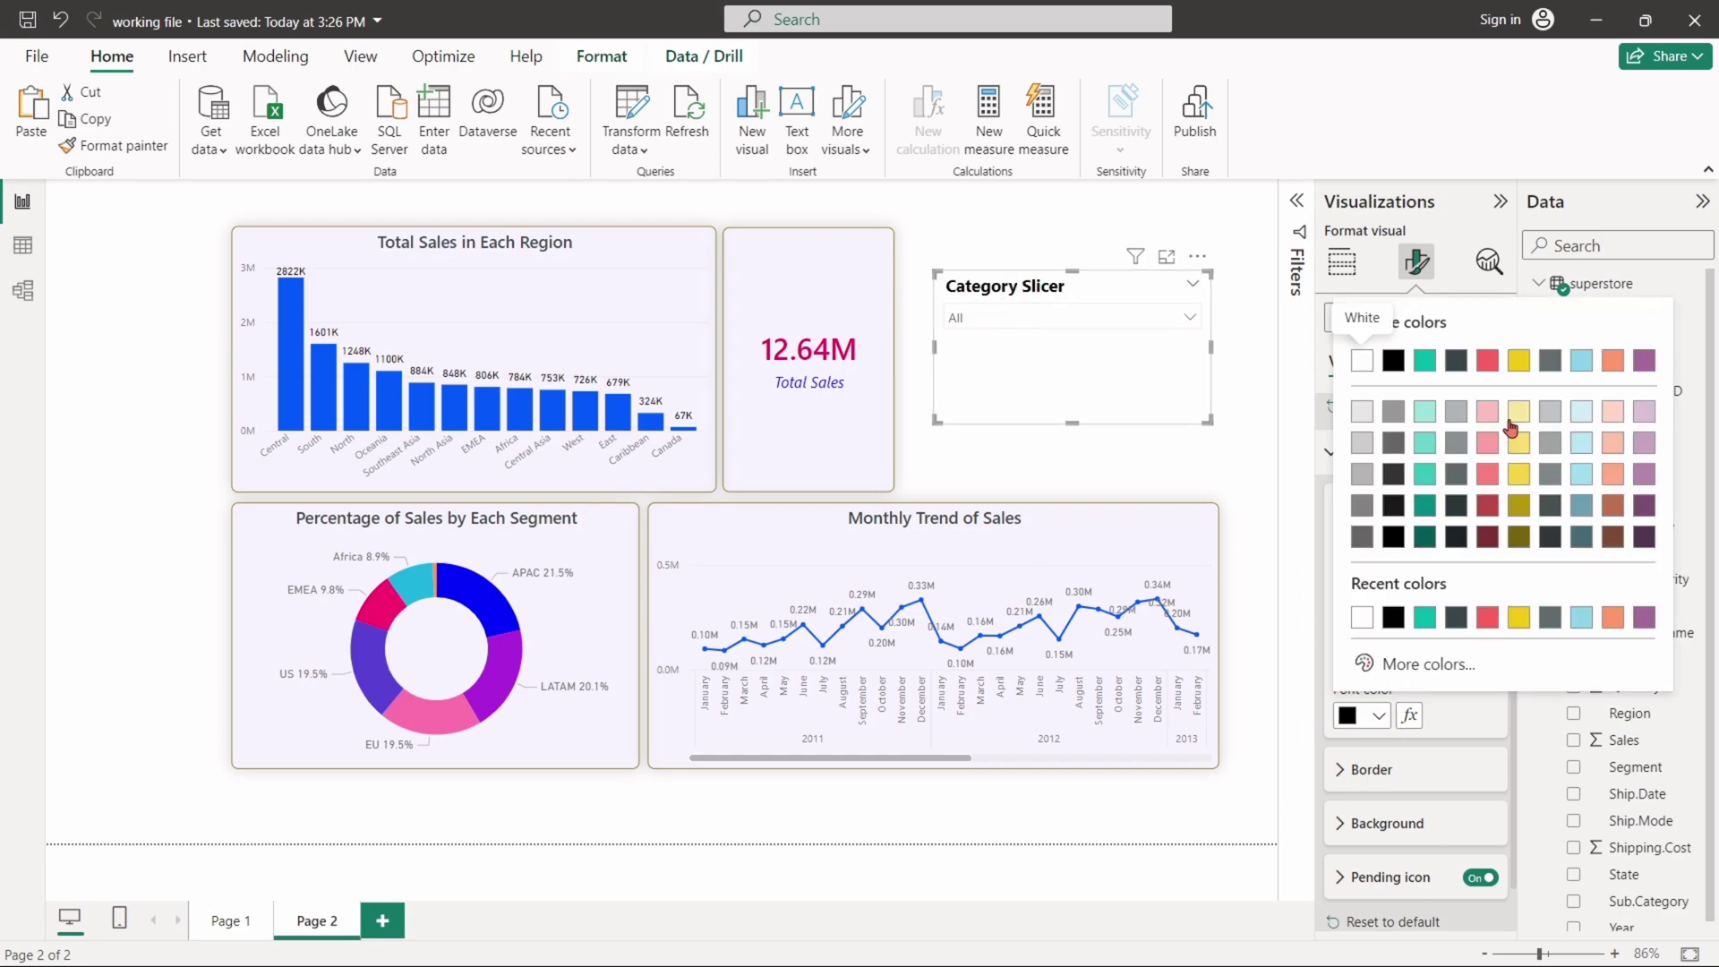
pyautogui.click(1488, 361)
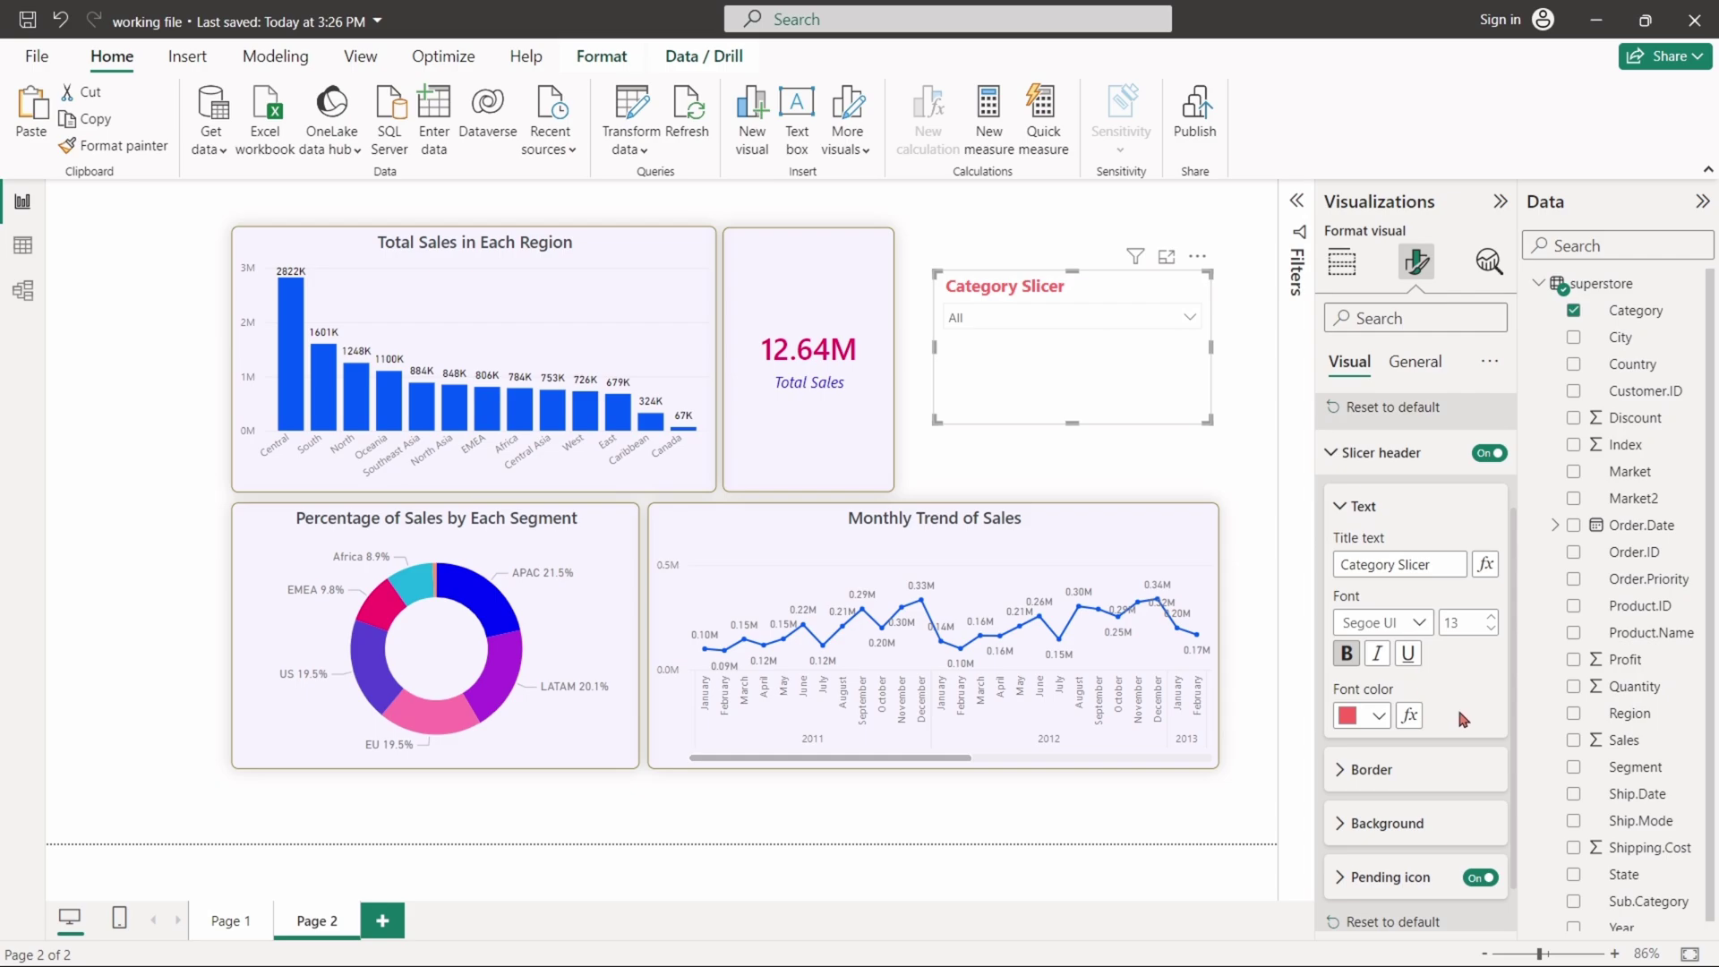
pyautogui.scroll(-1, 1437, 706)
pyautogui.scroll(-5, 1437, 705)
pyautogui.click(1388, 761)
pyautogui.click(1379, 763)
pyautogui.click(1370, 472)
# Step: Shorten the Category slicer, then delete it
pyautogui.click(1239, 443)
pyautogui.click(1041, 340)
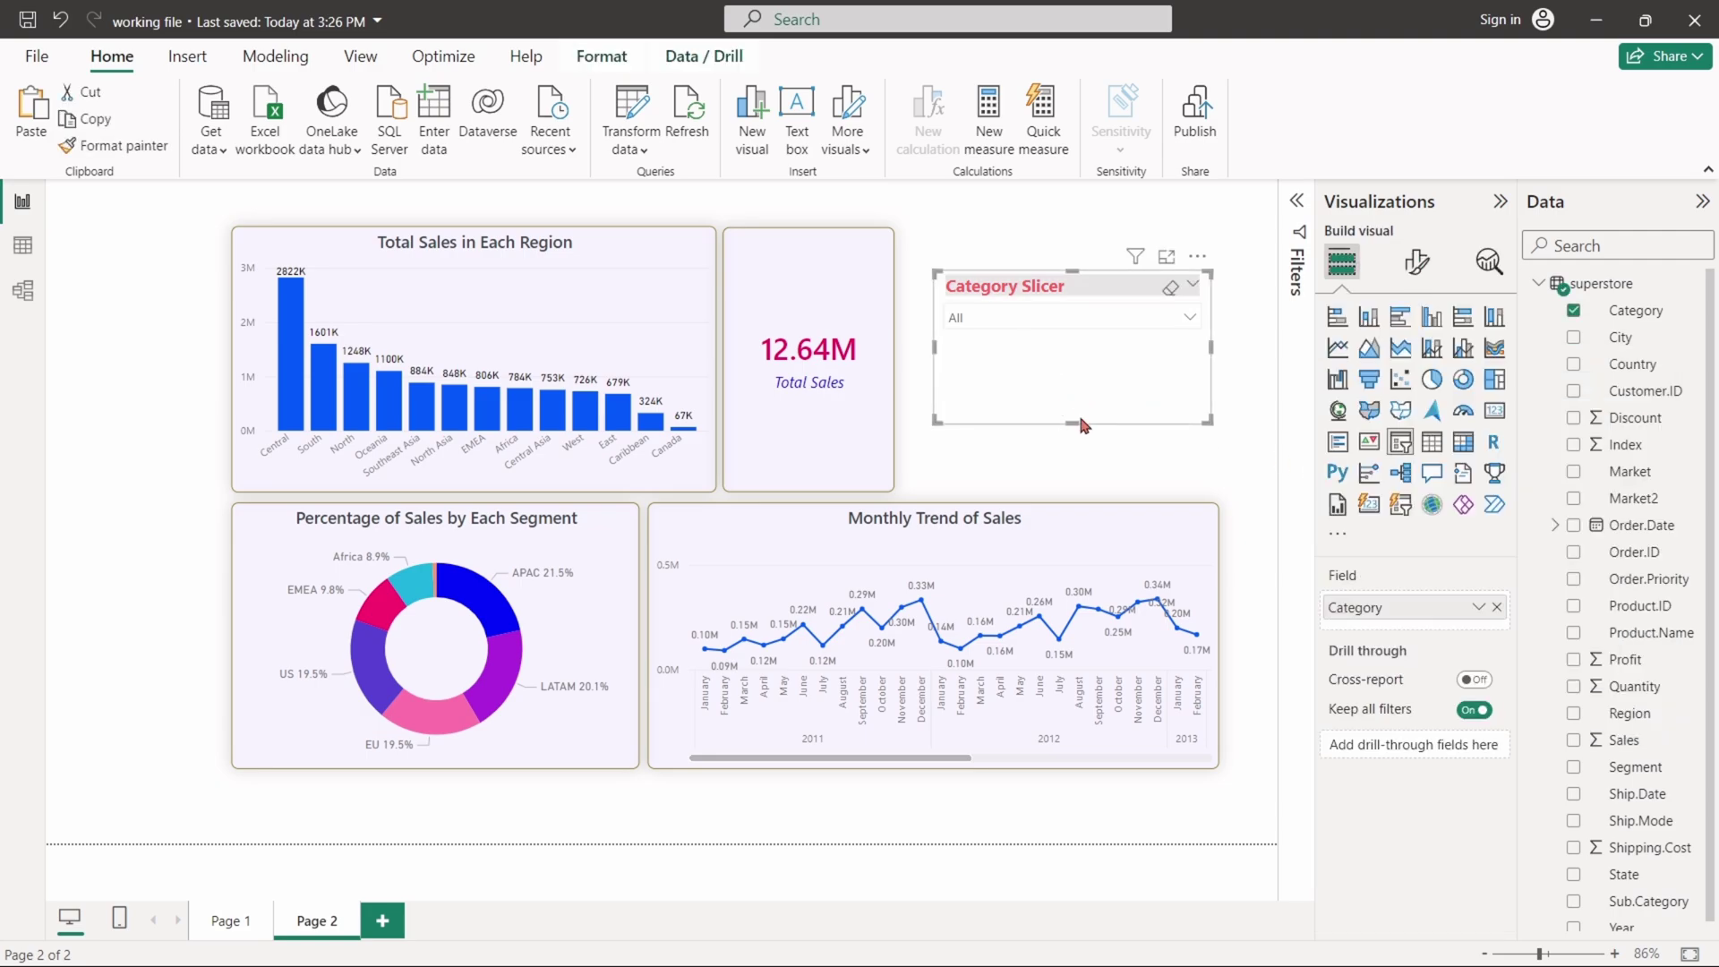
pyautogui.moveTo(1084, 425); pyautogui.dragTo(1081, 385)
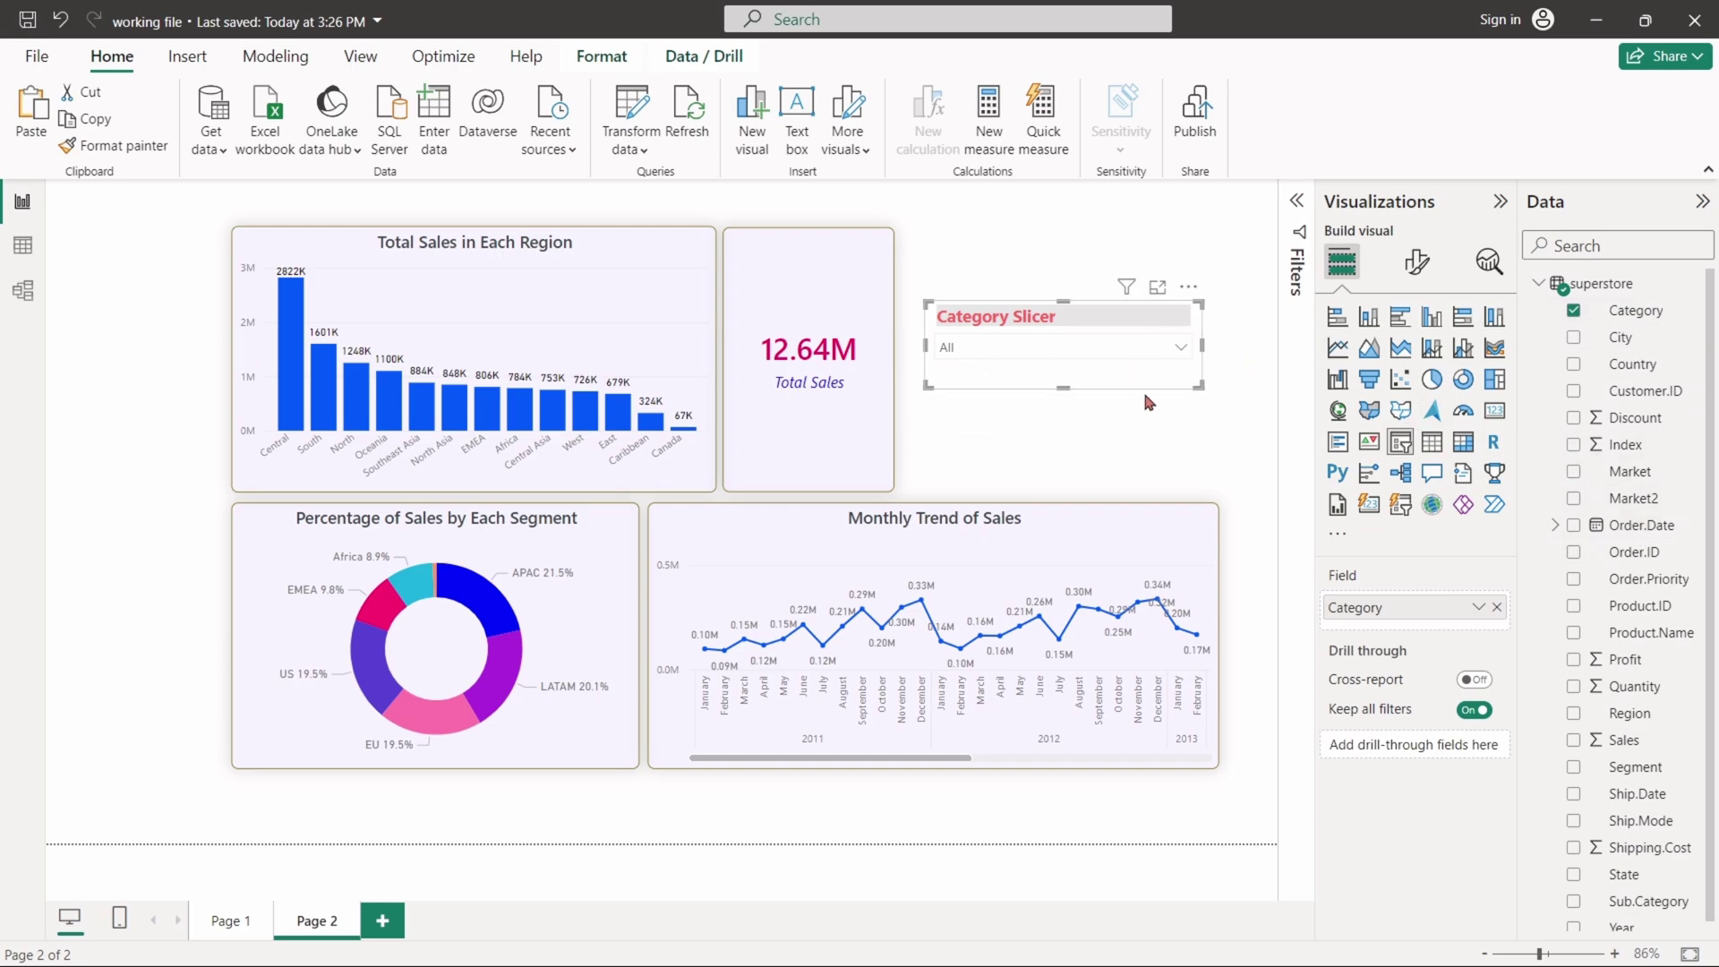
pyautogui.press('Delete')
# Step: Add a new slicer right of the Total Sales card and fill it with Order.Date
pyautogui.click(1400, 441)
pyautogui.moveTo(425, 327); pyautogui.dragTo(1103, 335)
pyautogui.moveTo(731, 491); pyautogui.dragTo(987, 368)
pyautogui.moveTo(1029, 287); pyautogui.dragTo(985, 326)
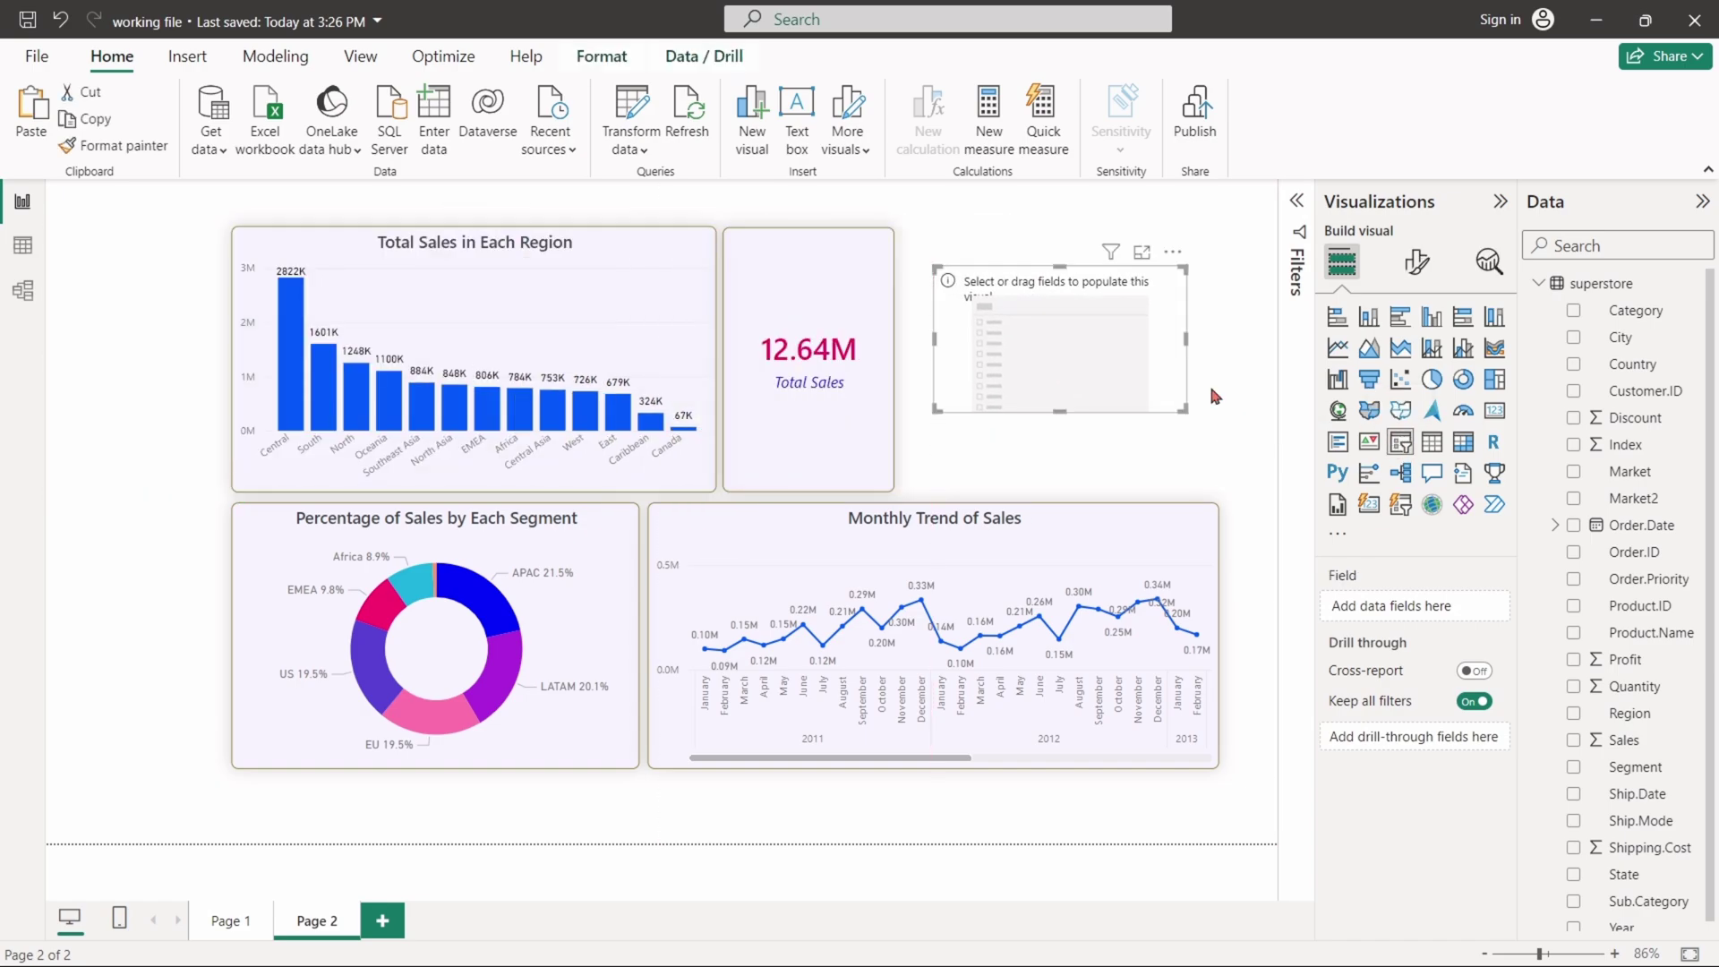
pyautogui.moveTo(1629, 527); pyautogui.dragTo(1444, 607)
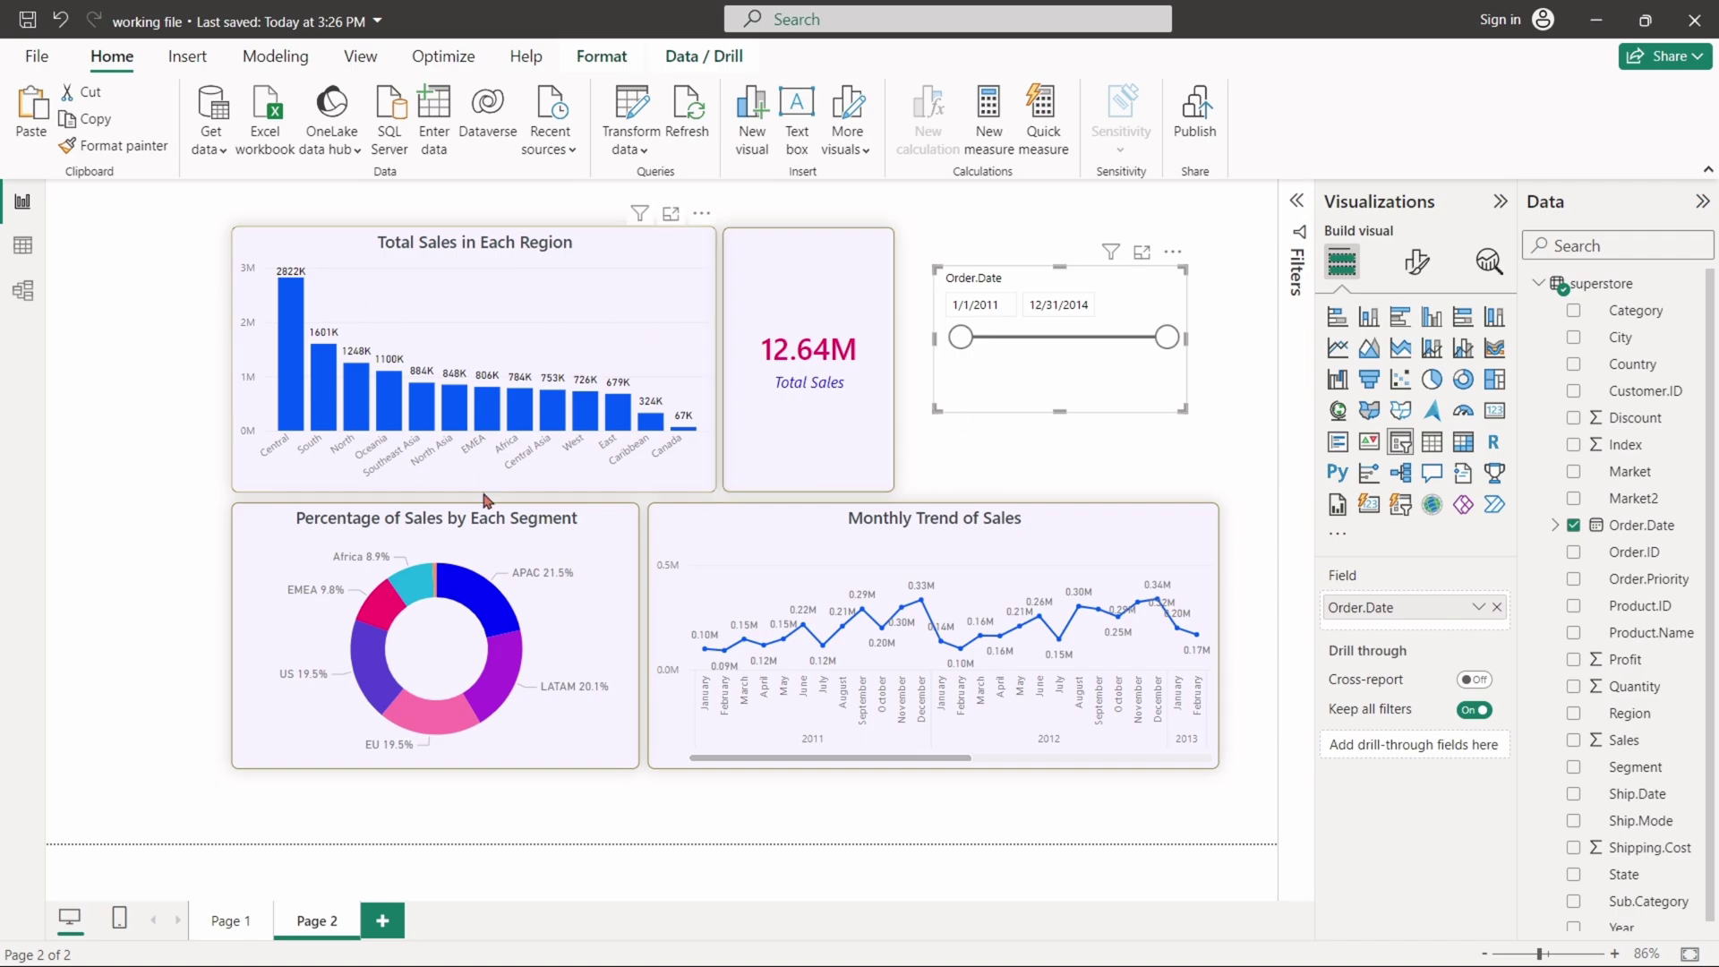
# Step: Set the date range to 3/1/2011 through 5/31/2011 using the calendars
pyautogui.click(977, 307)
pyautogui.click(1164, 358)
pyautogui.click(1164, 358)
pyautogui.click(1035, 428)
pyautogui.click(1058, 304)
pyautogui.click(1211, 350)
pyautogui.click(1107, 354)
pyautogui.click(1216, 350)
pyautogui.click(1216, 350)
pyautogui.click(1217, 350)
pyautogui.click(1217, 350)
pyautogui.click(1069, 471)
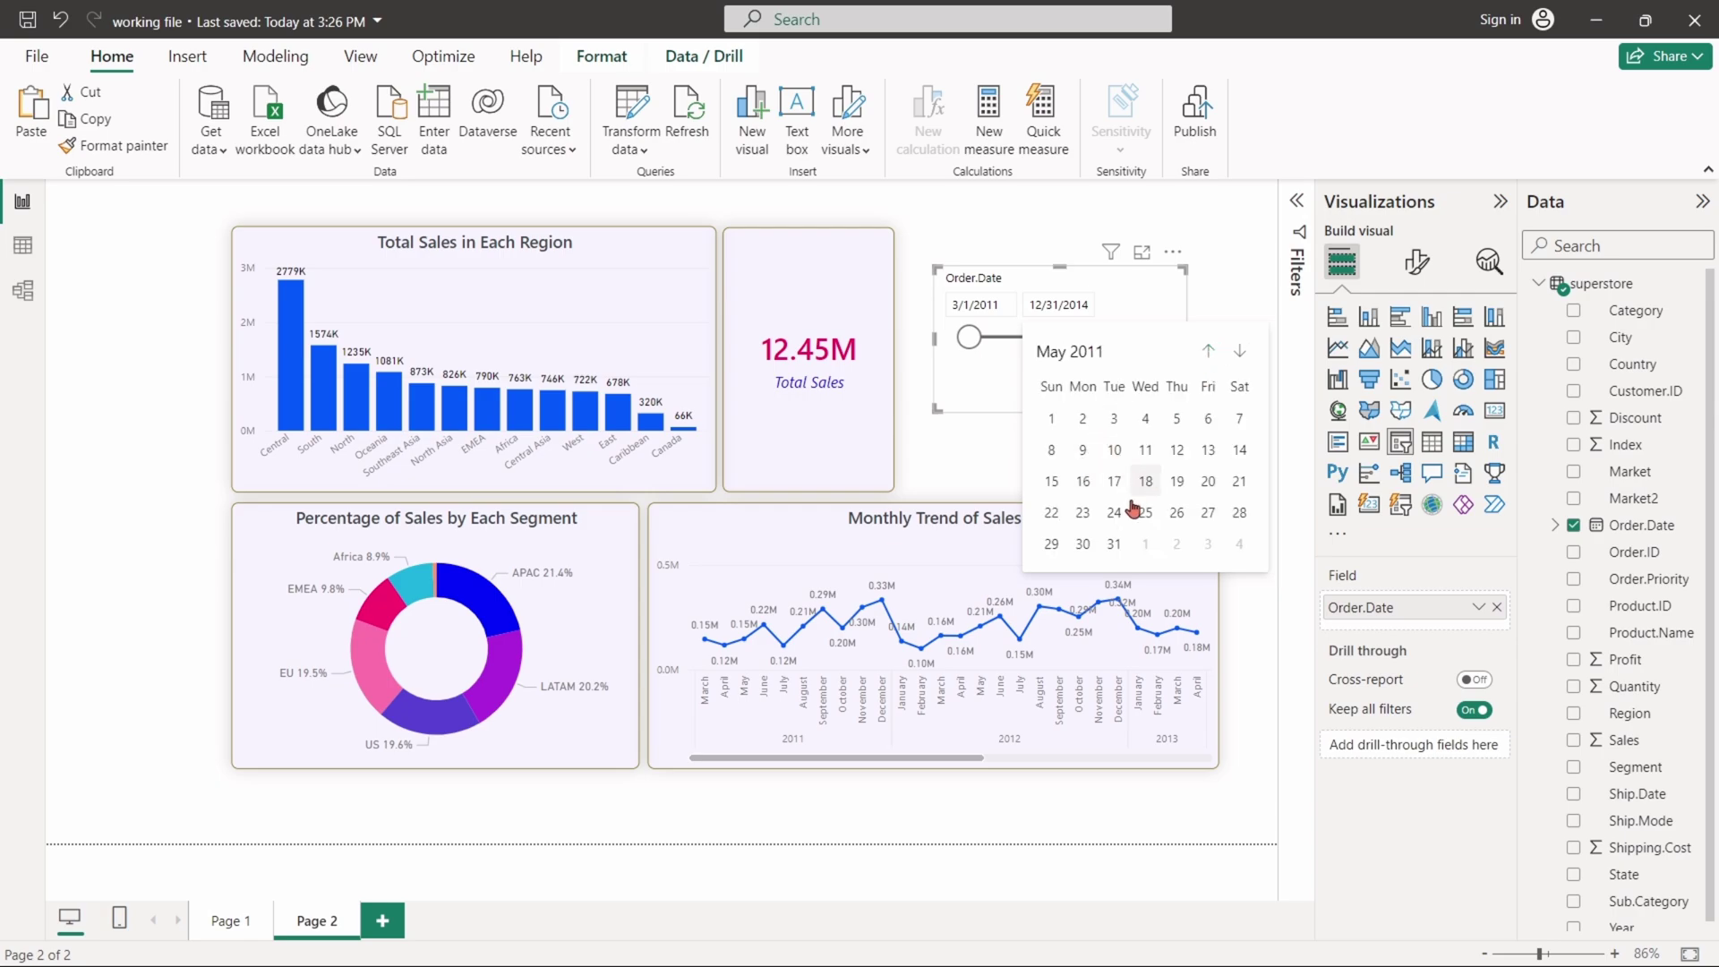
pyautogui.click(1113, 543)
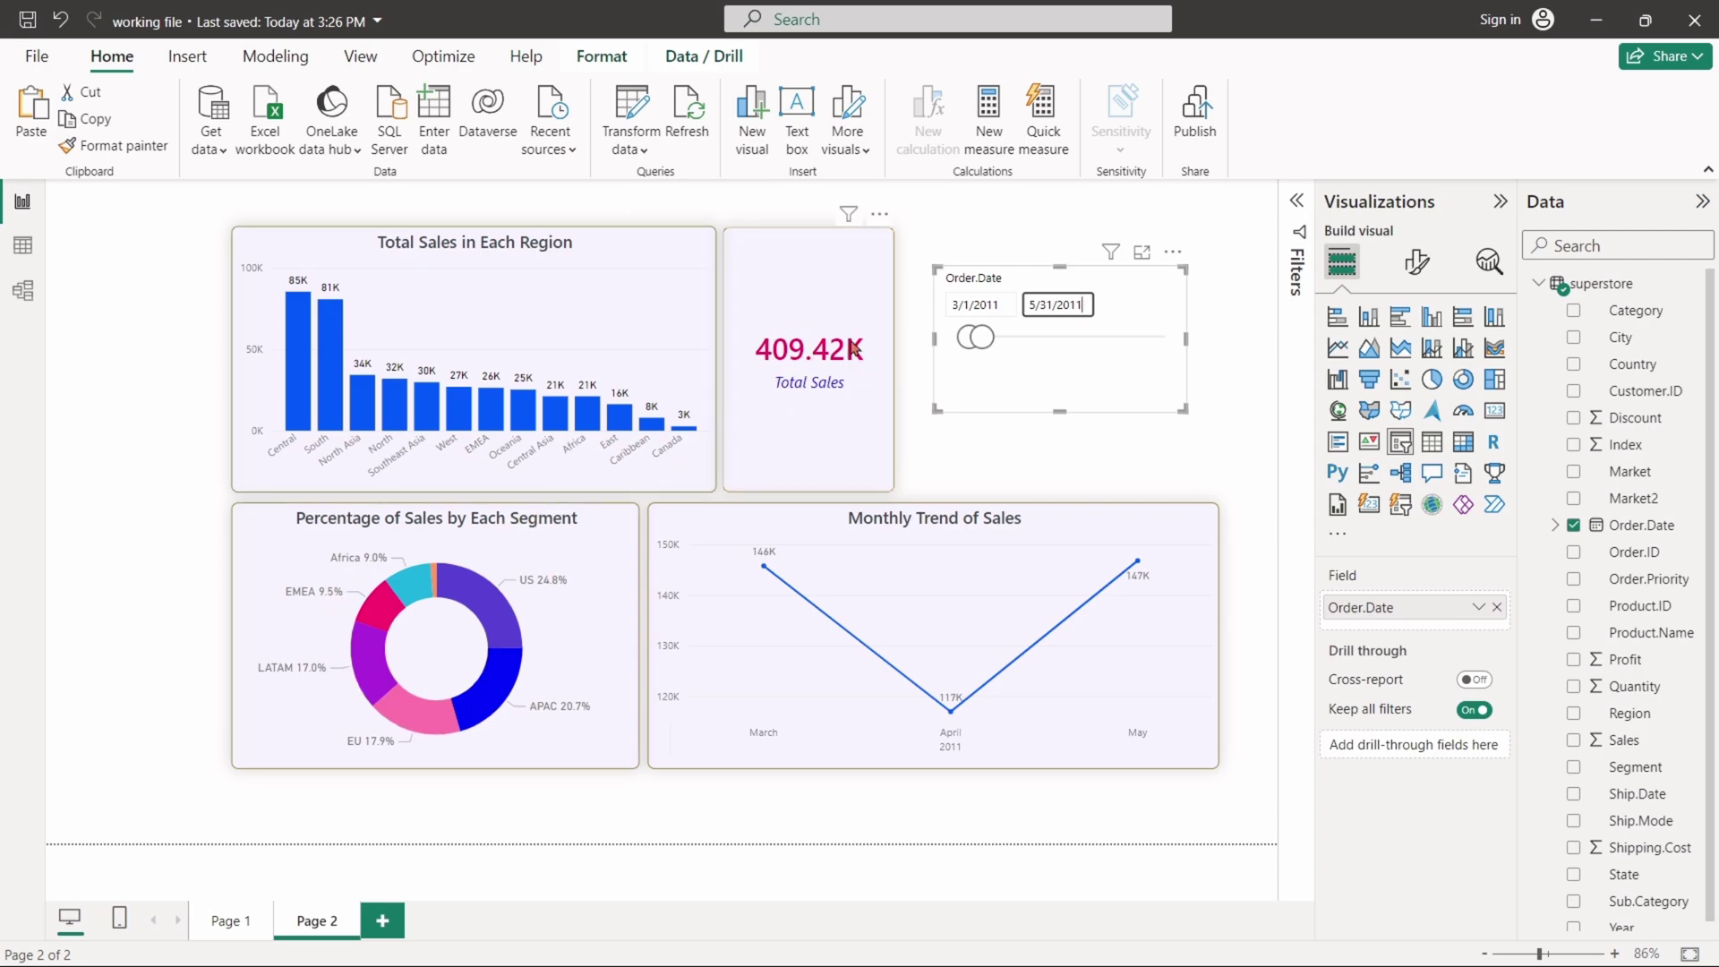
# Step: Reset the date slicer to its full range, shorten it, and set its style to After
pyautogui.click(1152, 279)
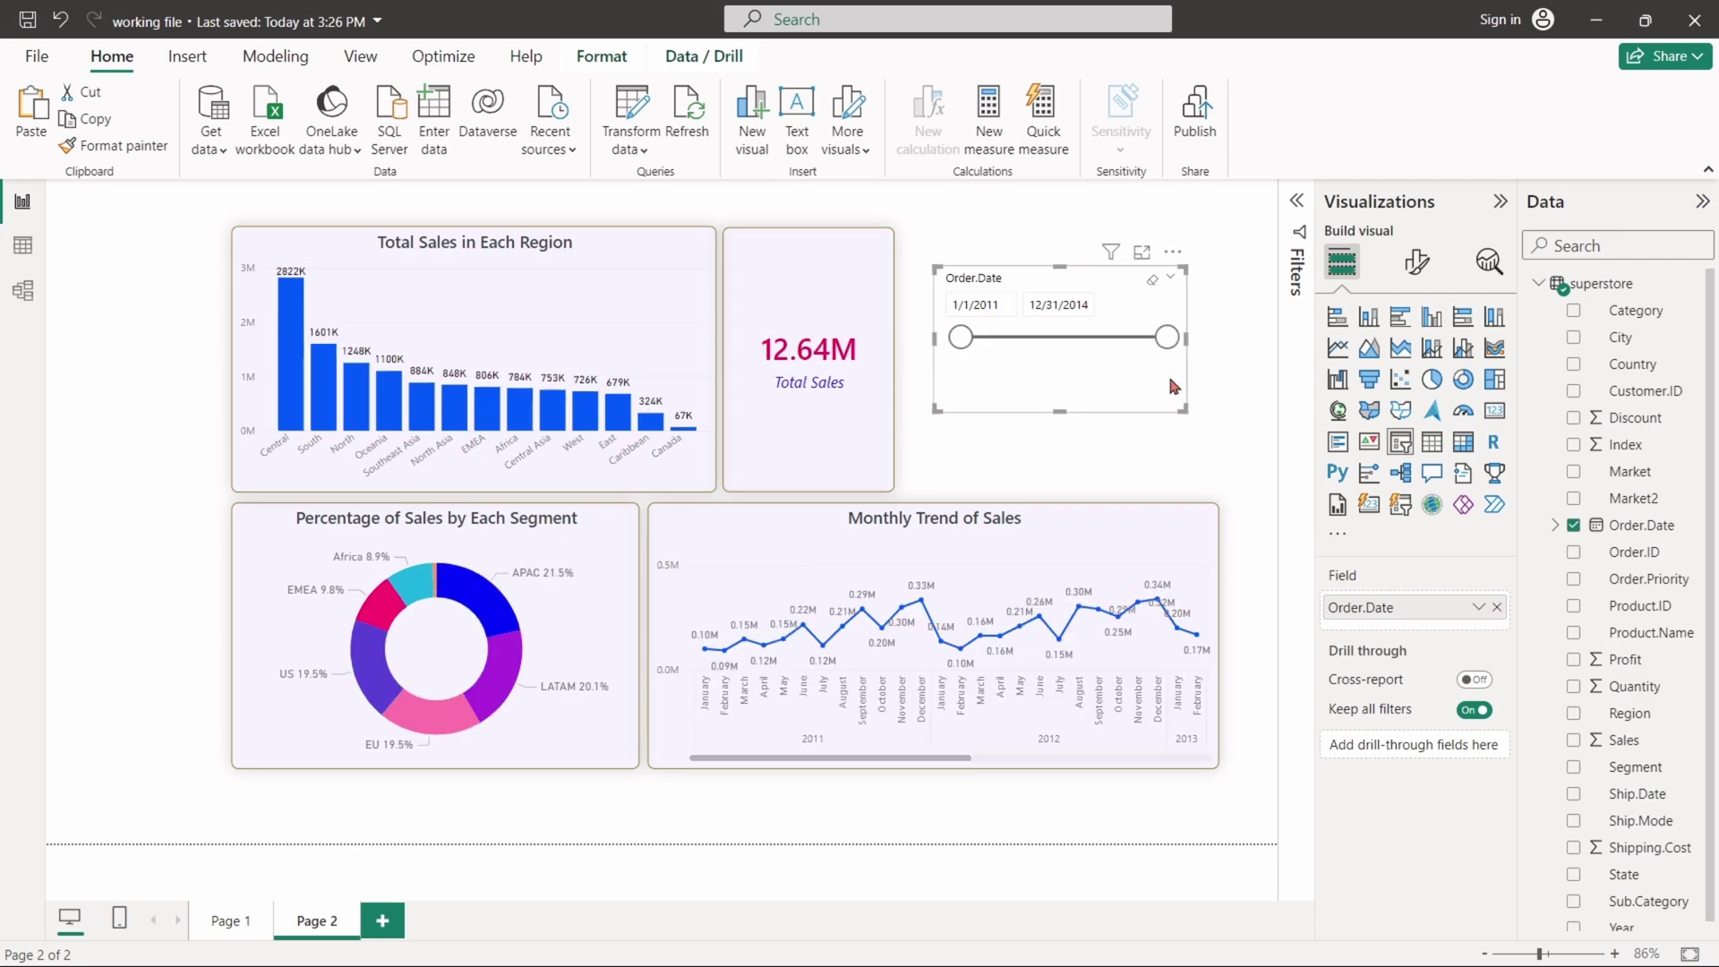
pyautogui.moveTo(1183, 410); pyautogui.dragTo(1183, 378)
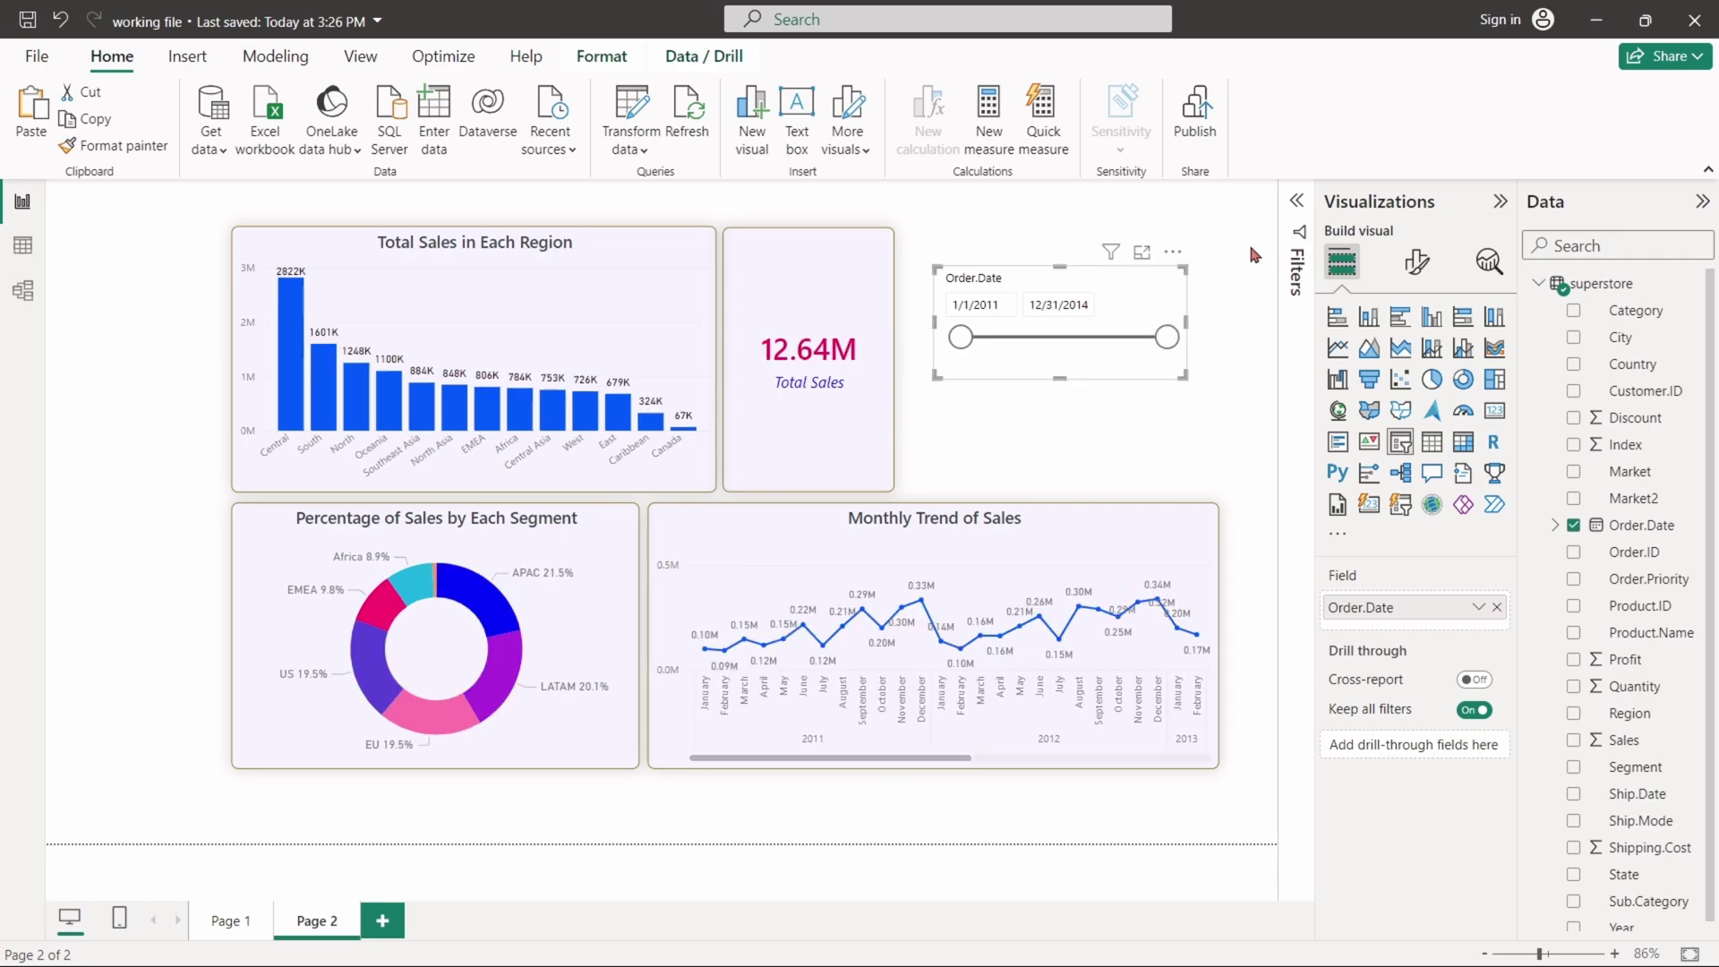
pyautogui.click(1417, 262)
pyautogui.click(1390, 432)
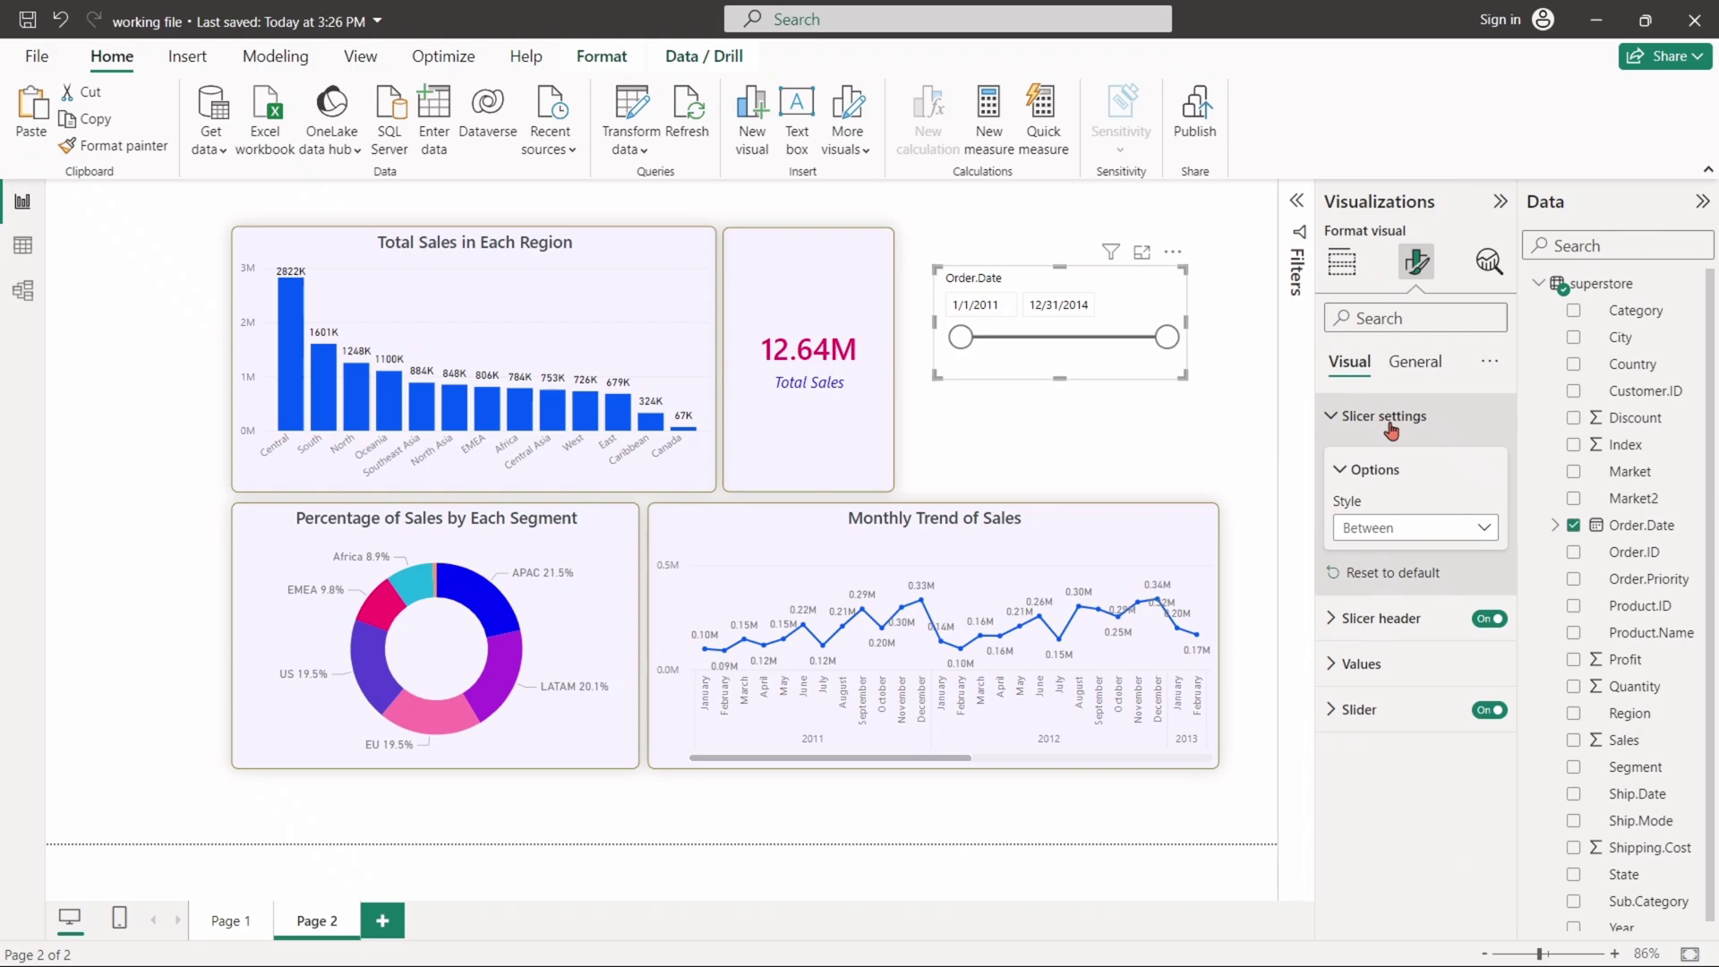
pyautogui.click(1402, 529)
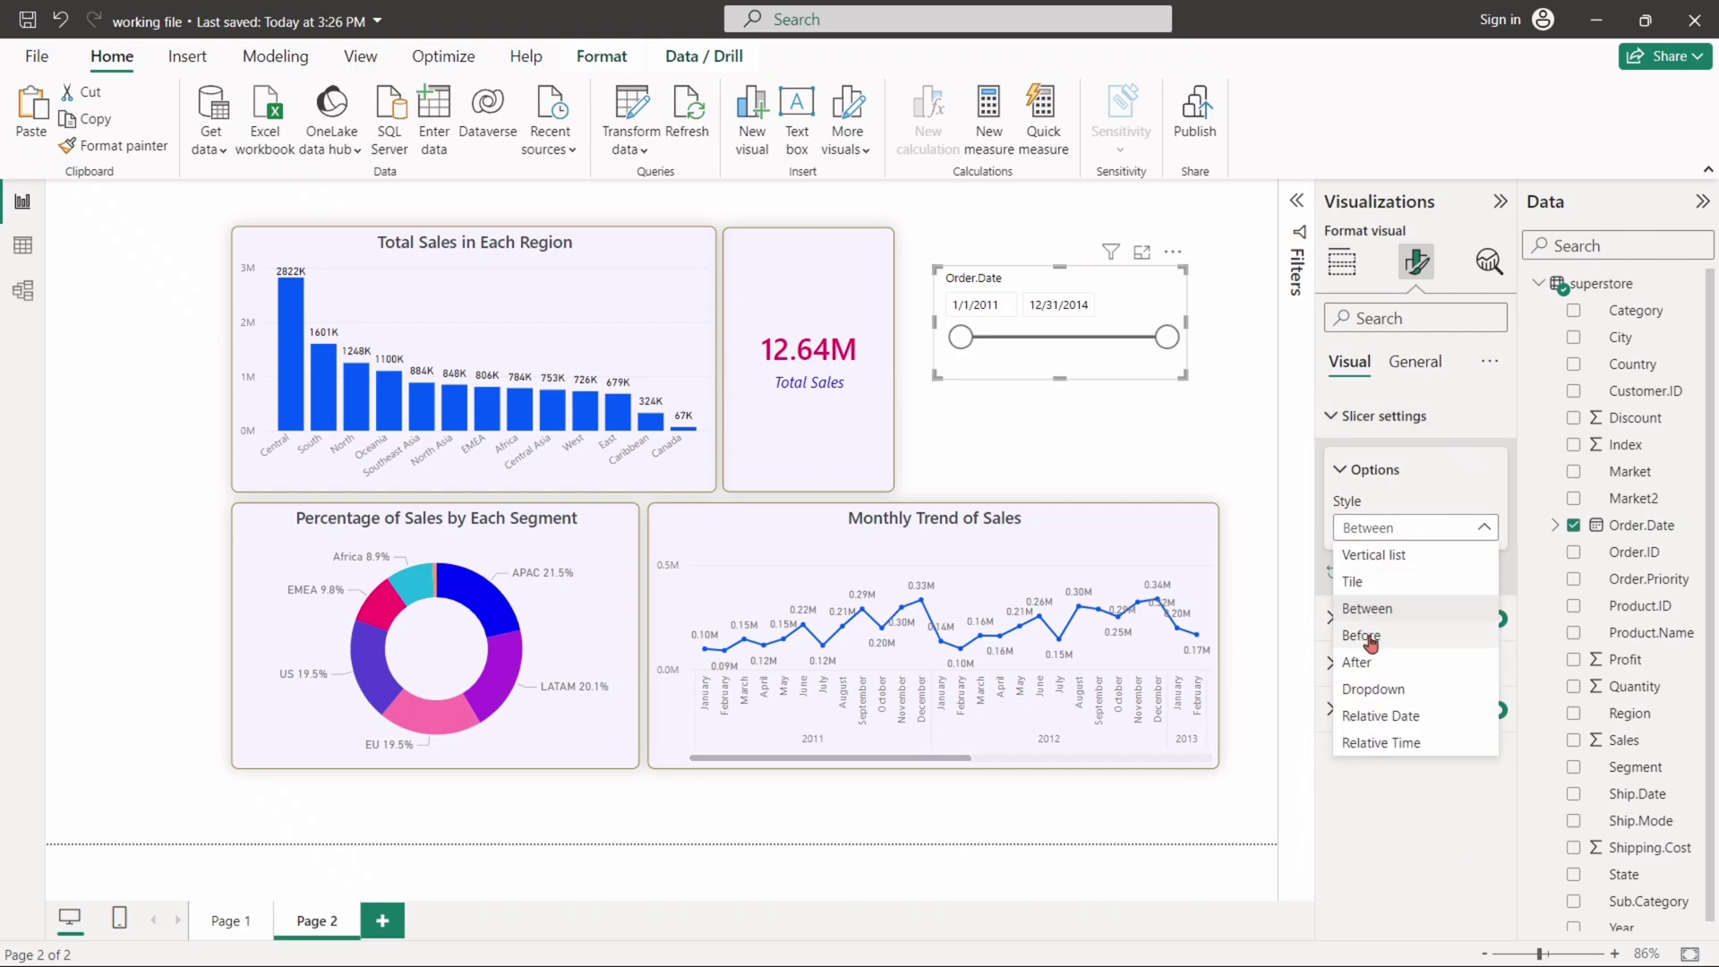
pyautogui.click(1356, 663)
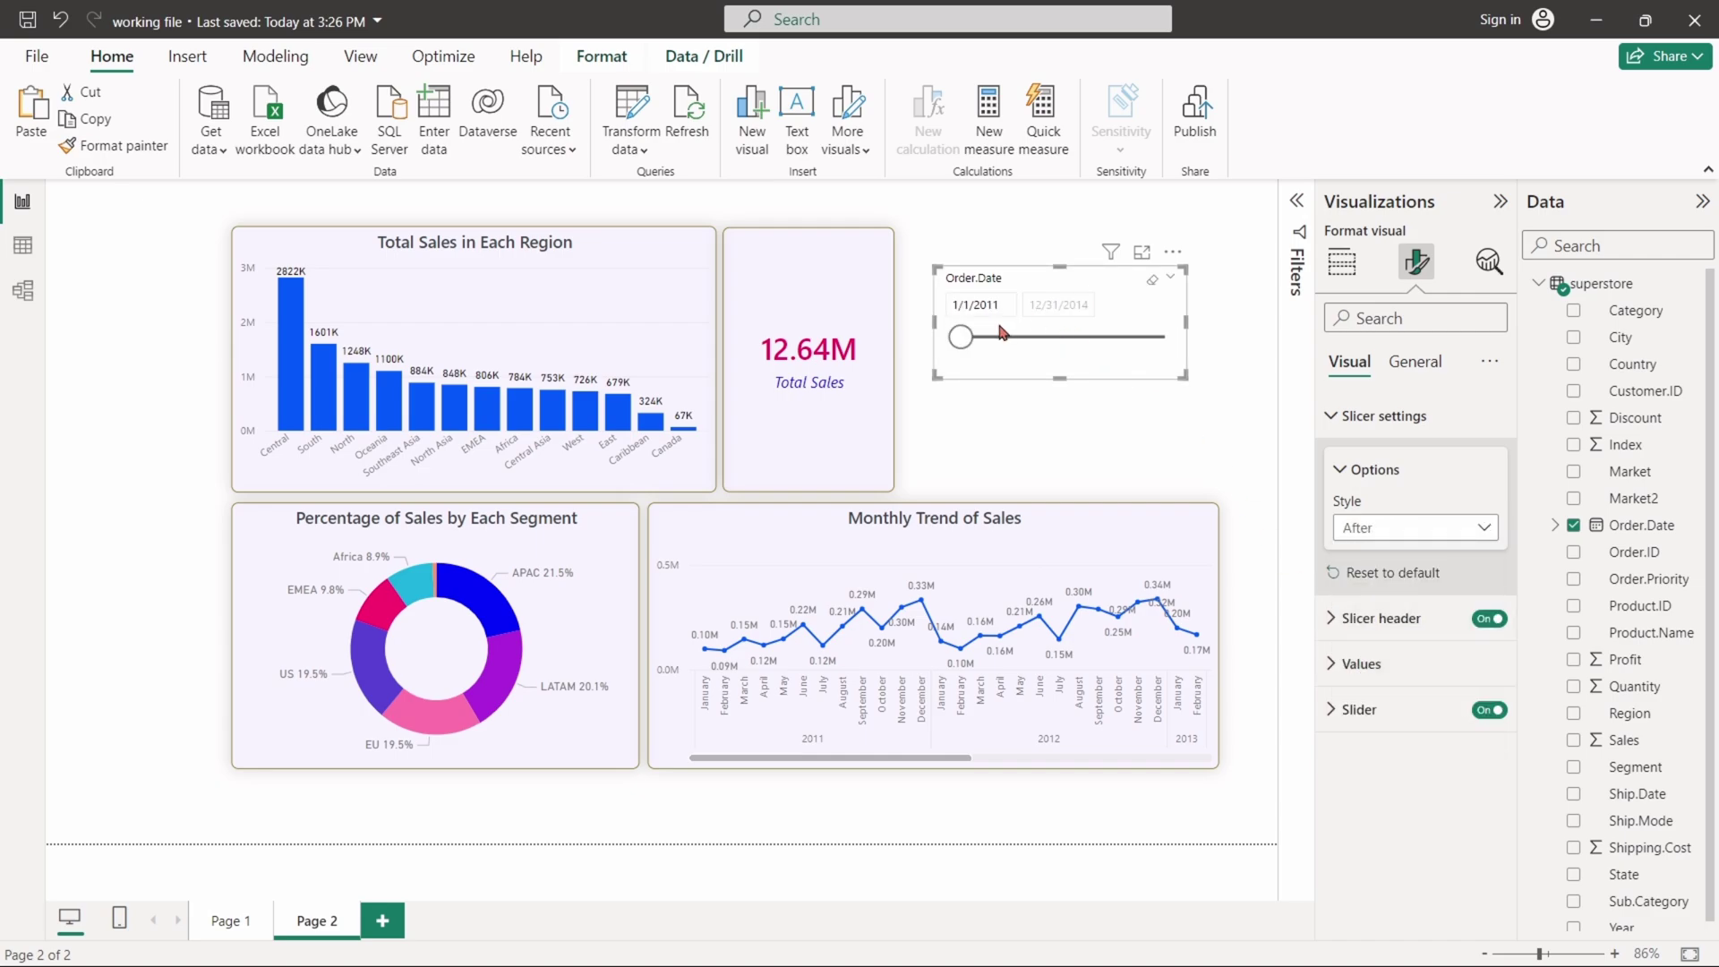
# Step: Set the After start date to 10/21/2011
pyautogui.click(980, 305)
pyautogui.click(1163, 352)
pyautogui.click(1163, 352)
pyautogui.click(1163, 352)
pyautogui.click(1163, 352)
pyautogui.click(1163, 352)
pyautogui.click(1163, 352)
pyautogui.click(1163, 352)
pyautogui.click(1163, 352)
pyautogui.click(1163, 352)
pyautogui.click(1130, 514)
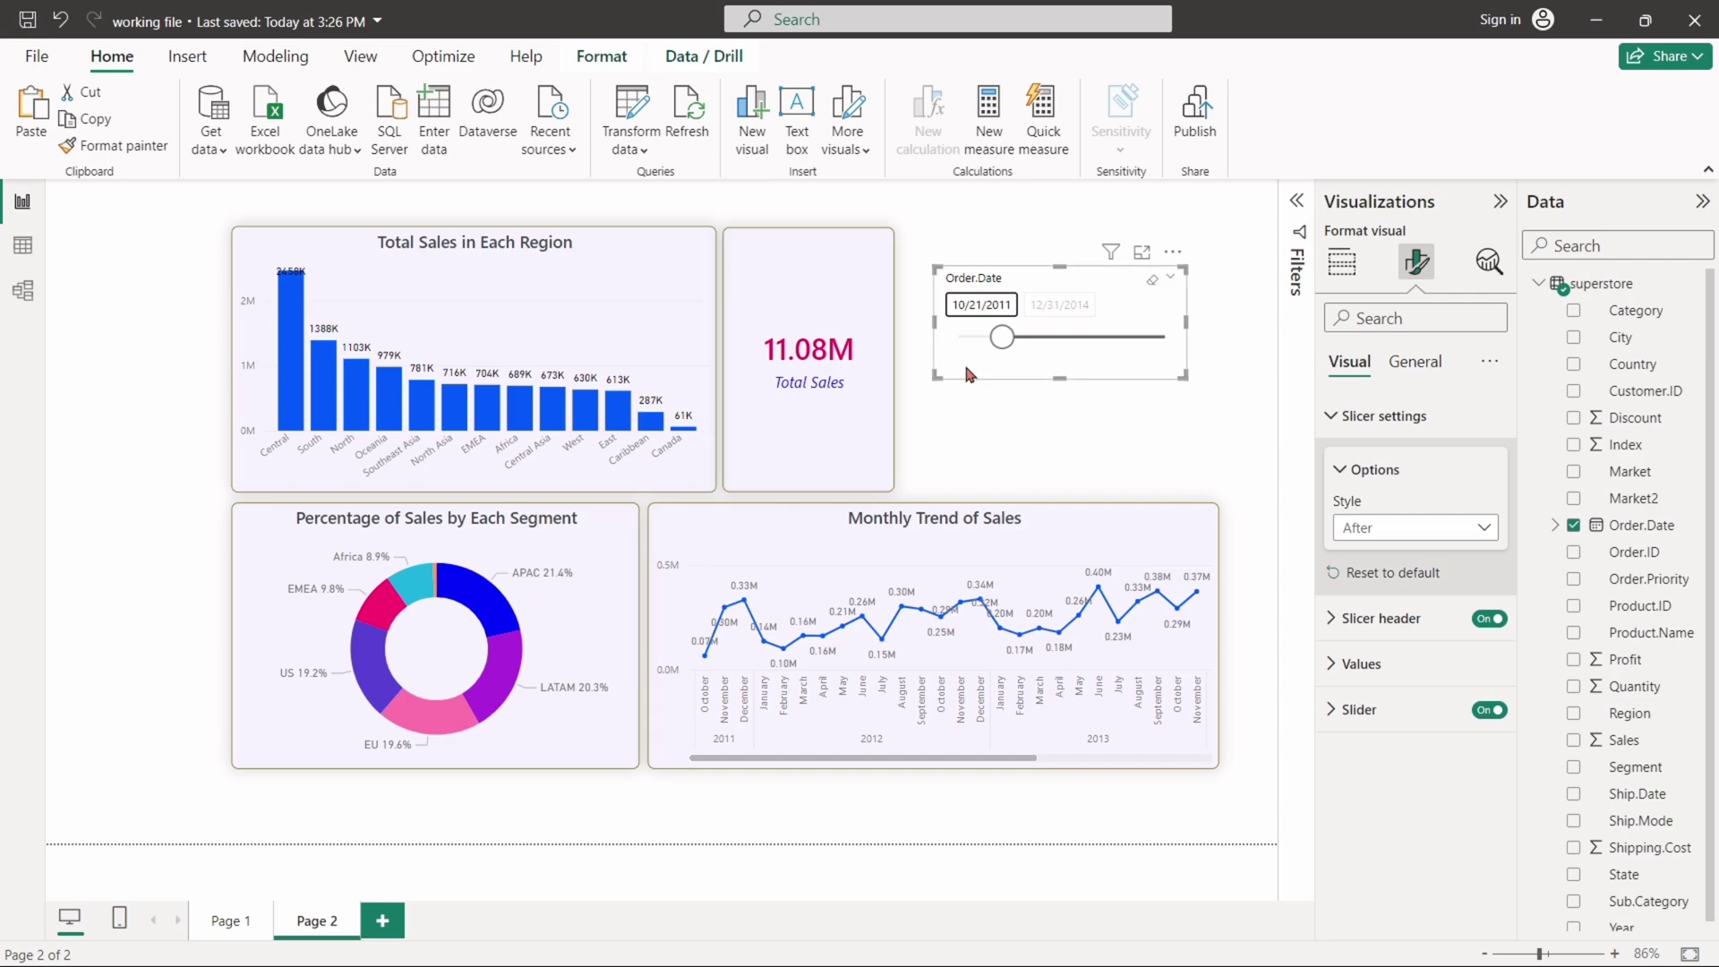
# Step: Change the style to Before and pick 10/12/2011 as the end date
pyautogui.click(1357, 529)
pyautogui.click(1362, 635)
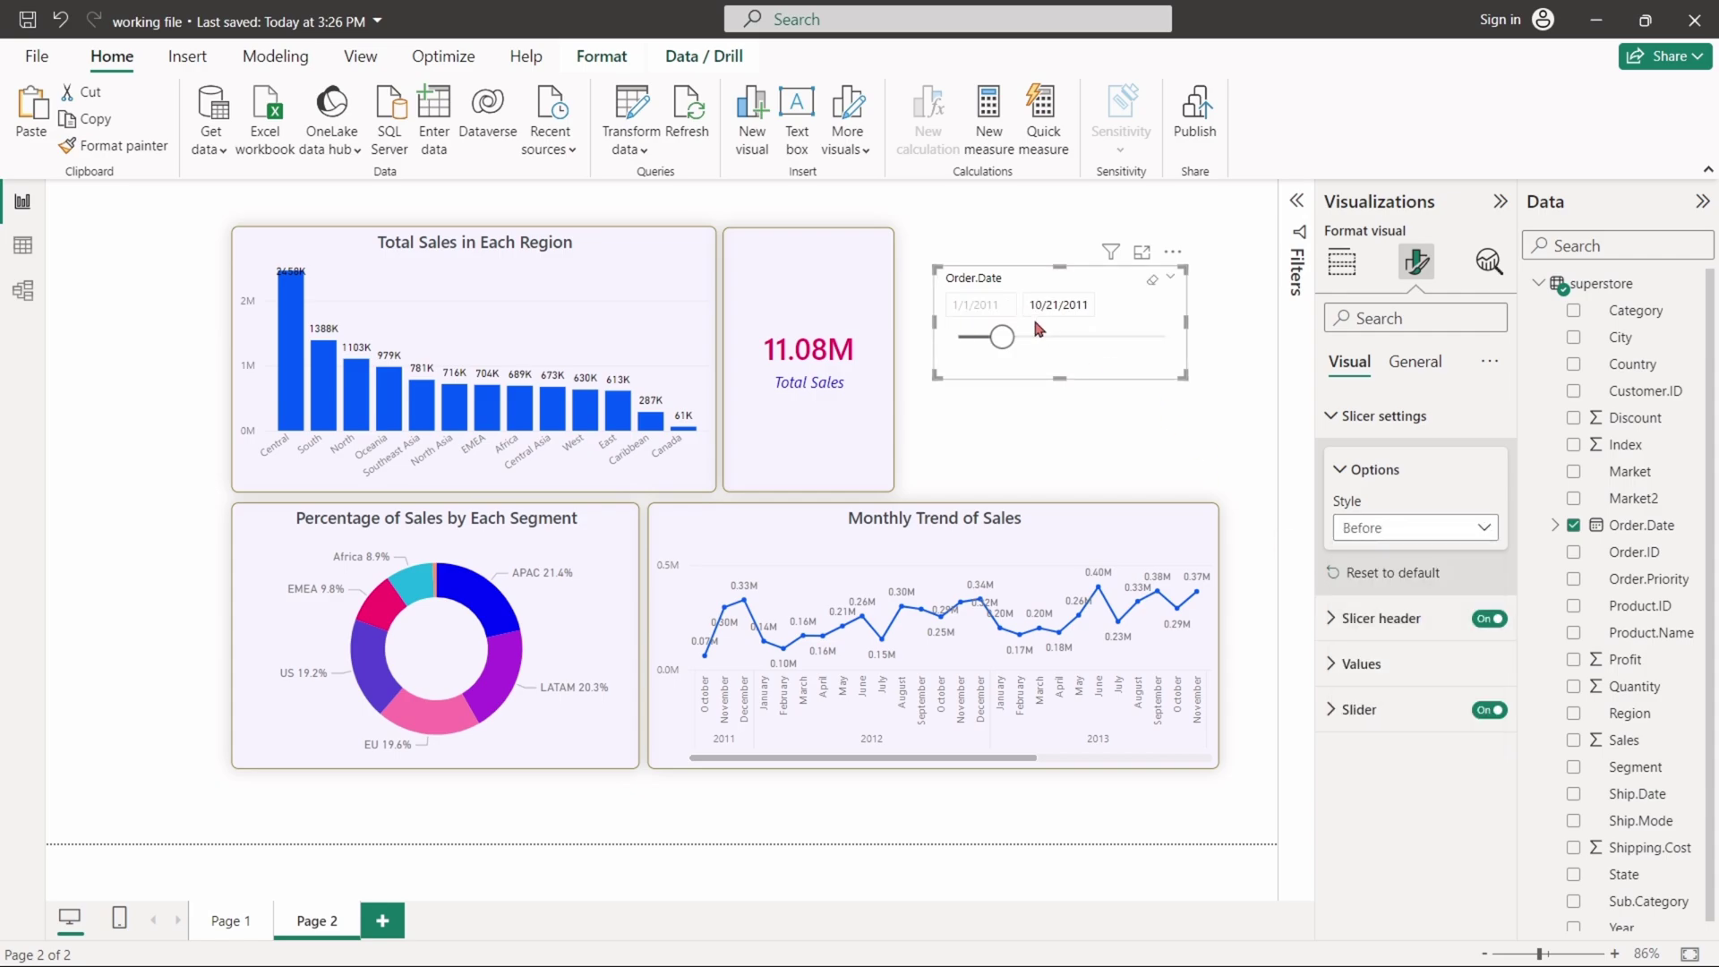
pyautogui.click(1056, 304)
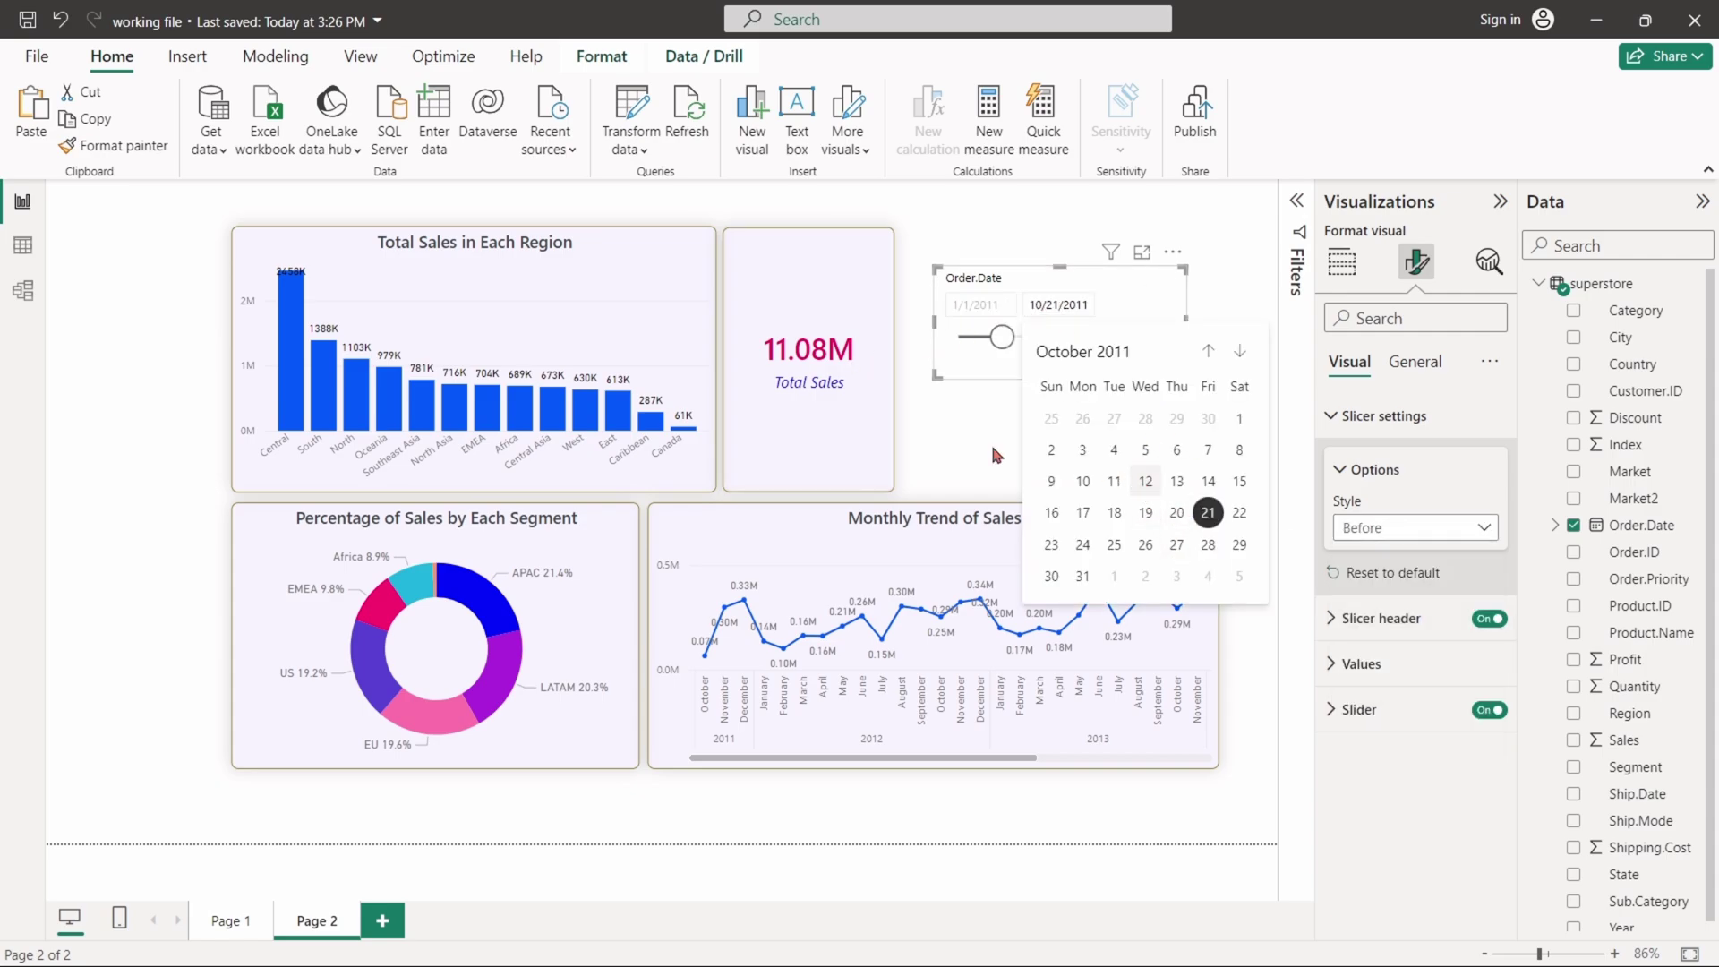
pyautogui.click(1124, 472)
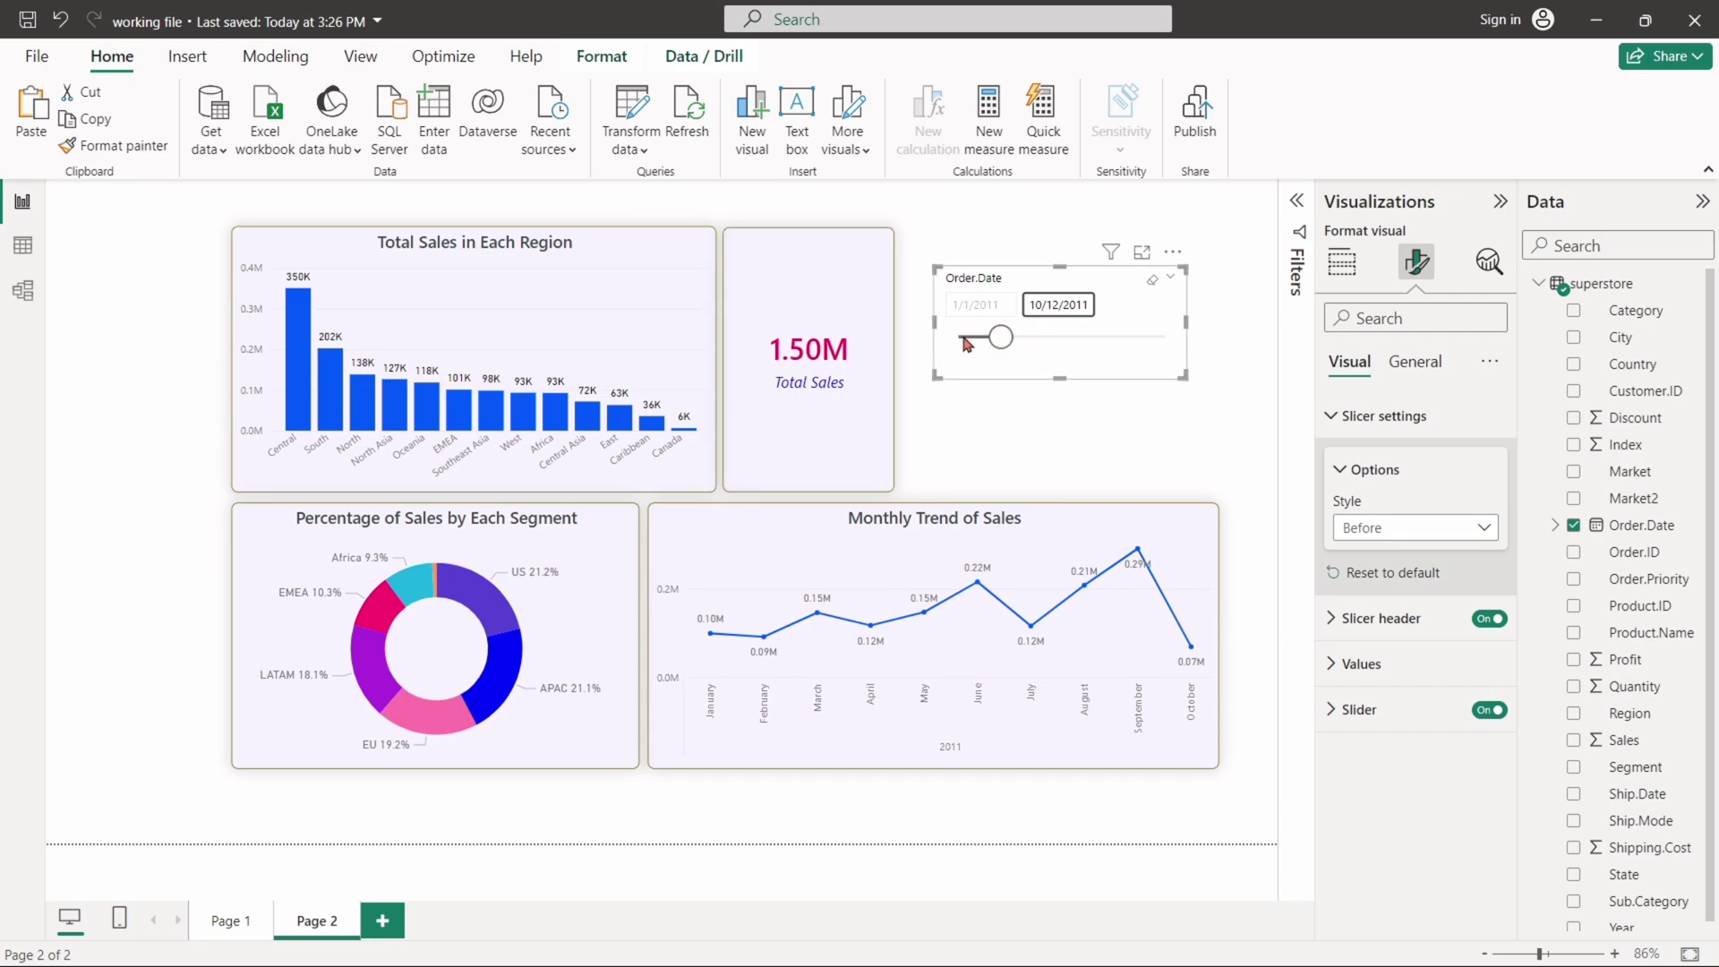
pyautogui.click(1045, 307)
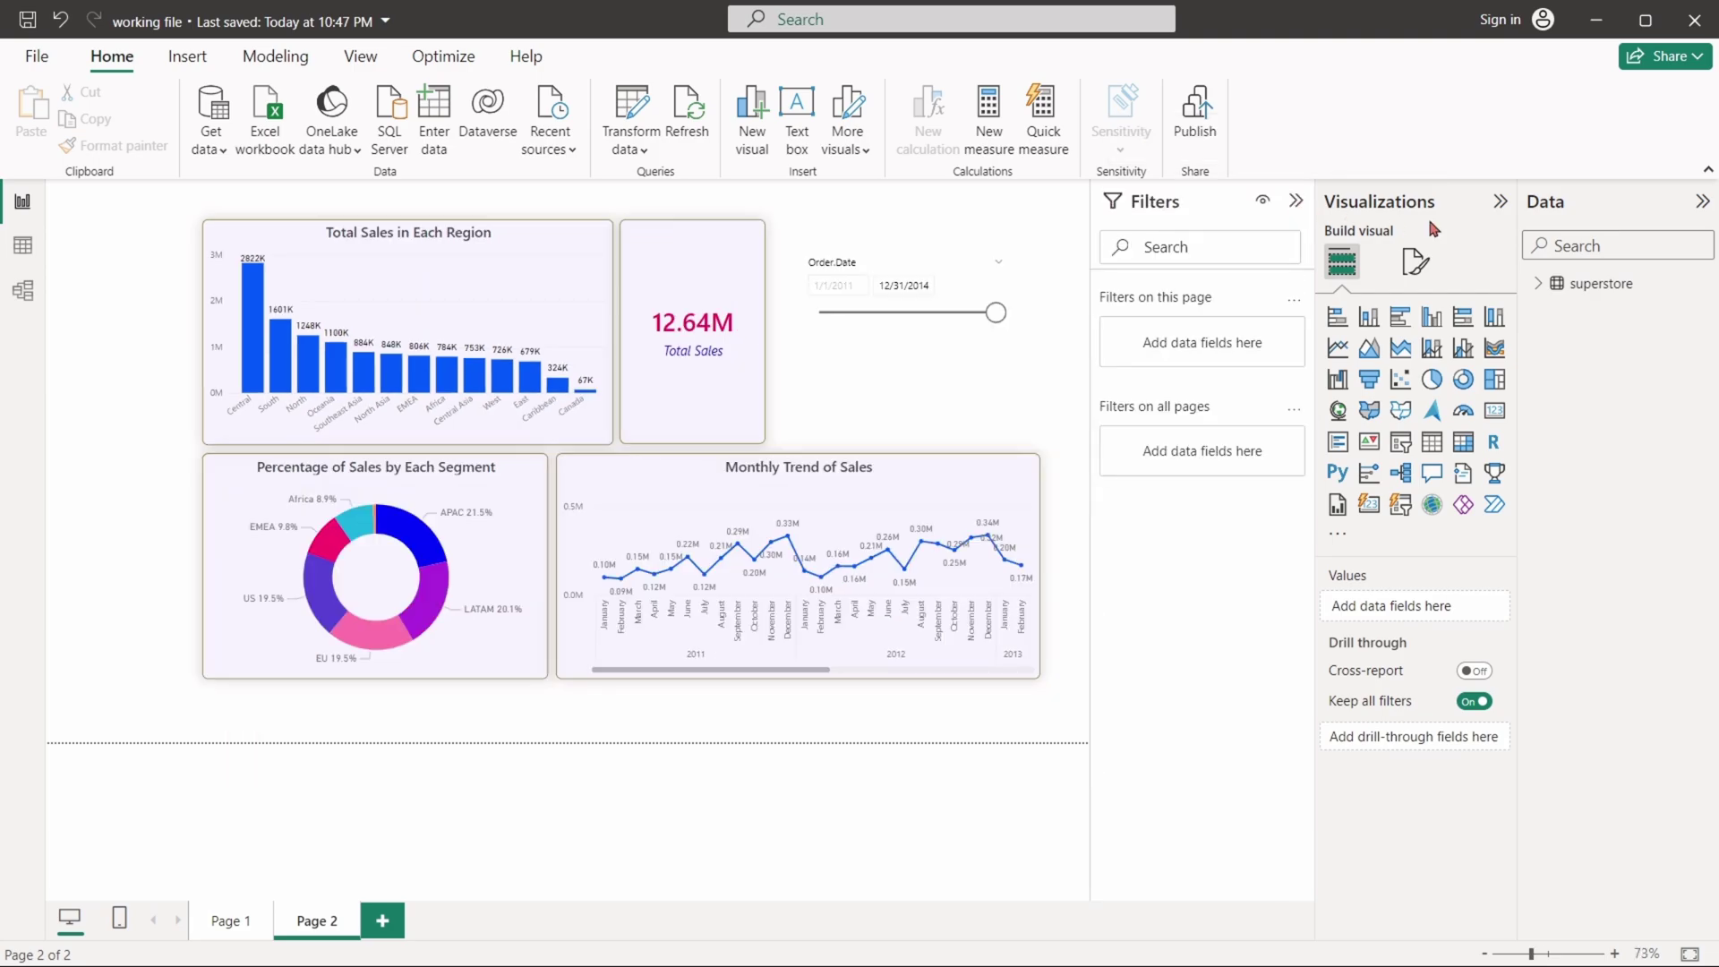
# Step: Open the Filters pane, select the Total Sales in Each Region chart, and expand the superstore table
pyautogui.click(1703, 201)
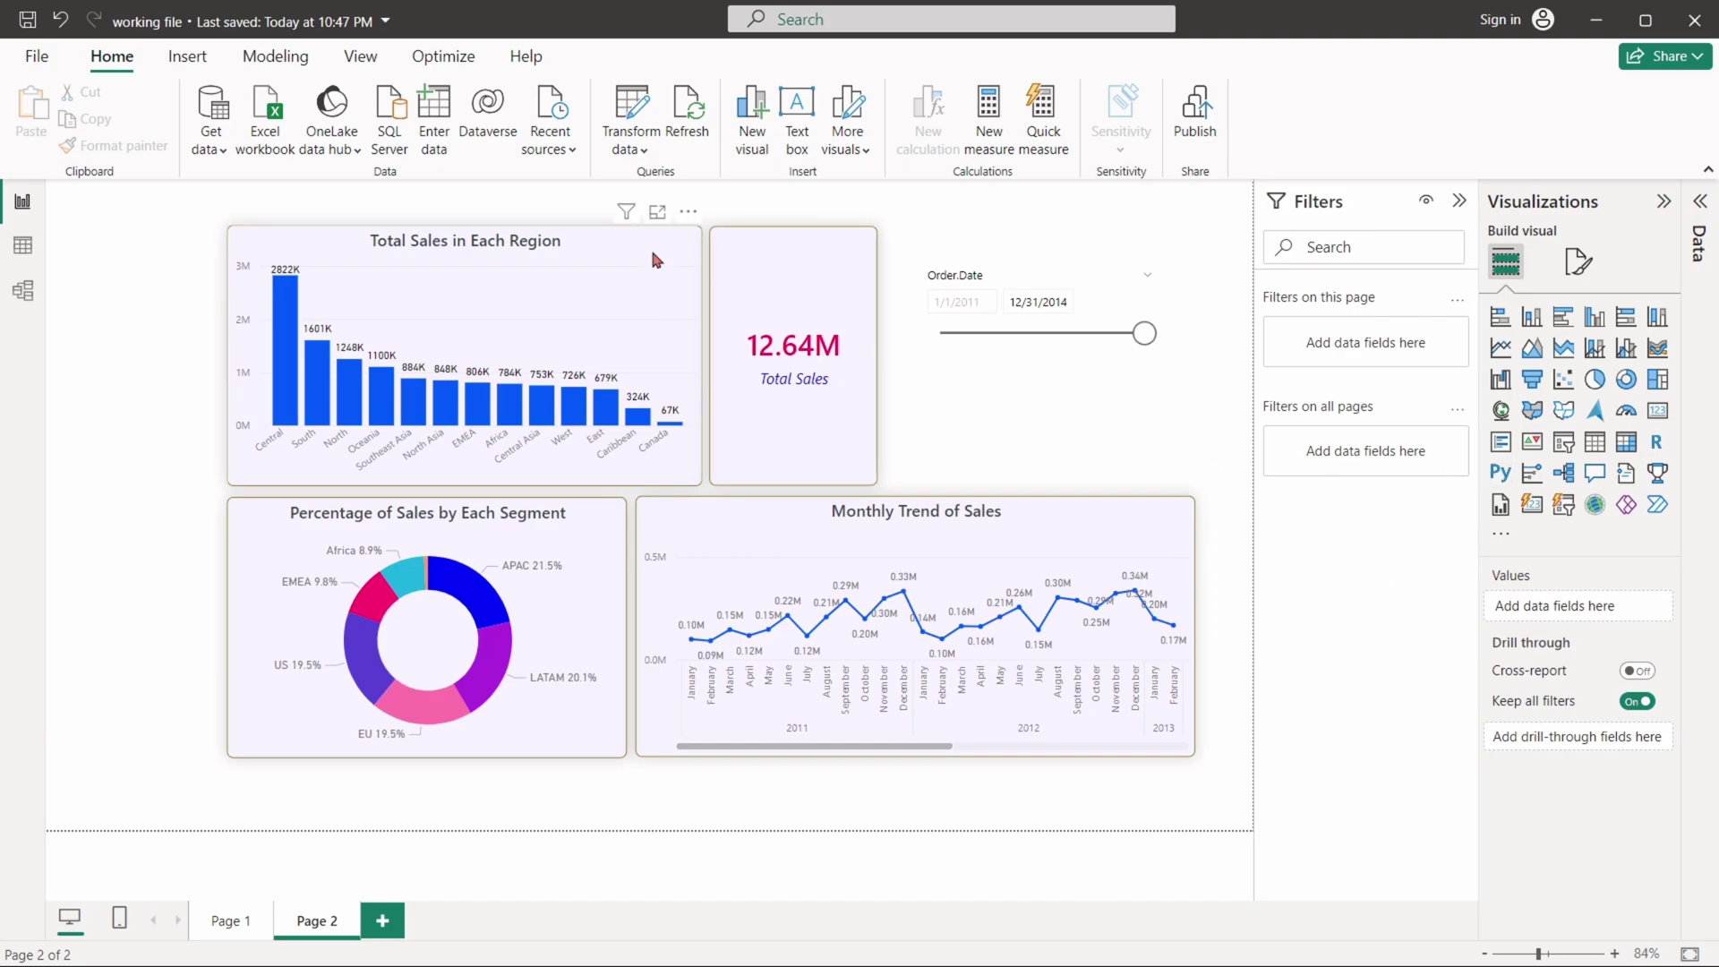
pyautogui.click(674, 262)
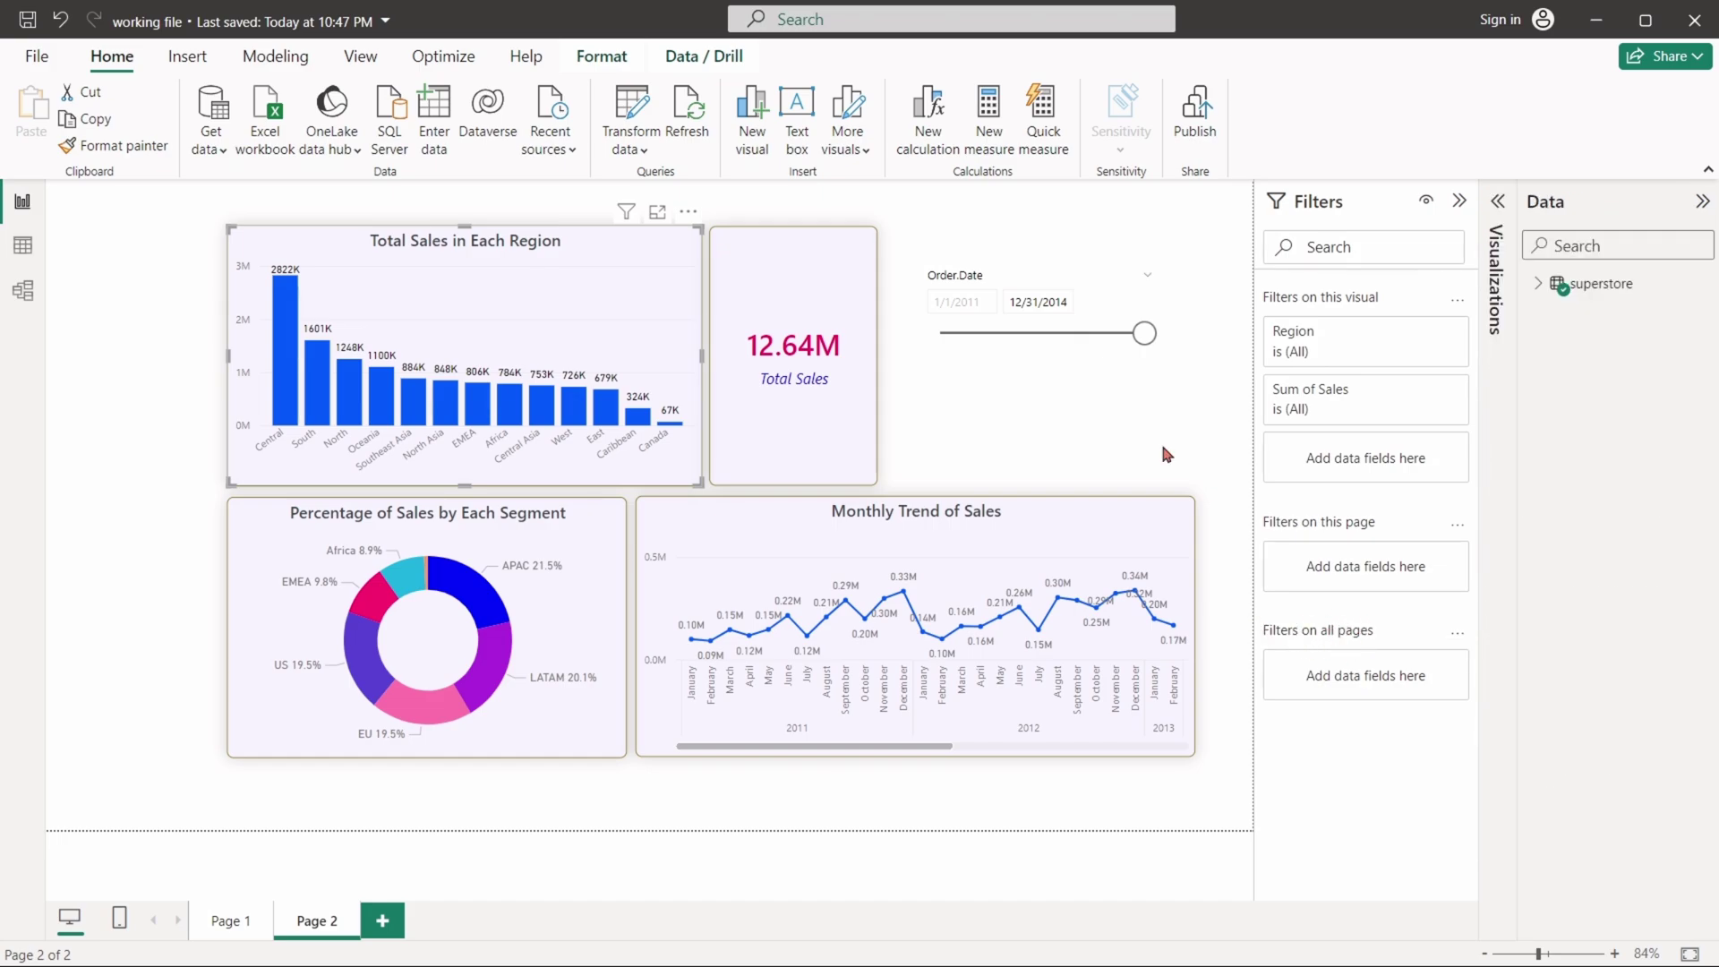
pyautogui.click(1539, 282)
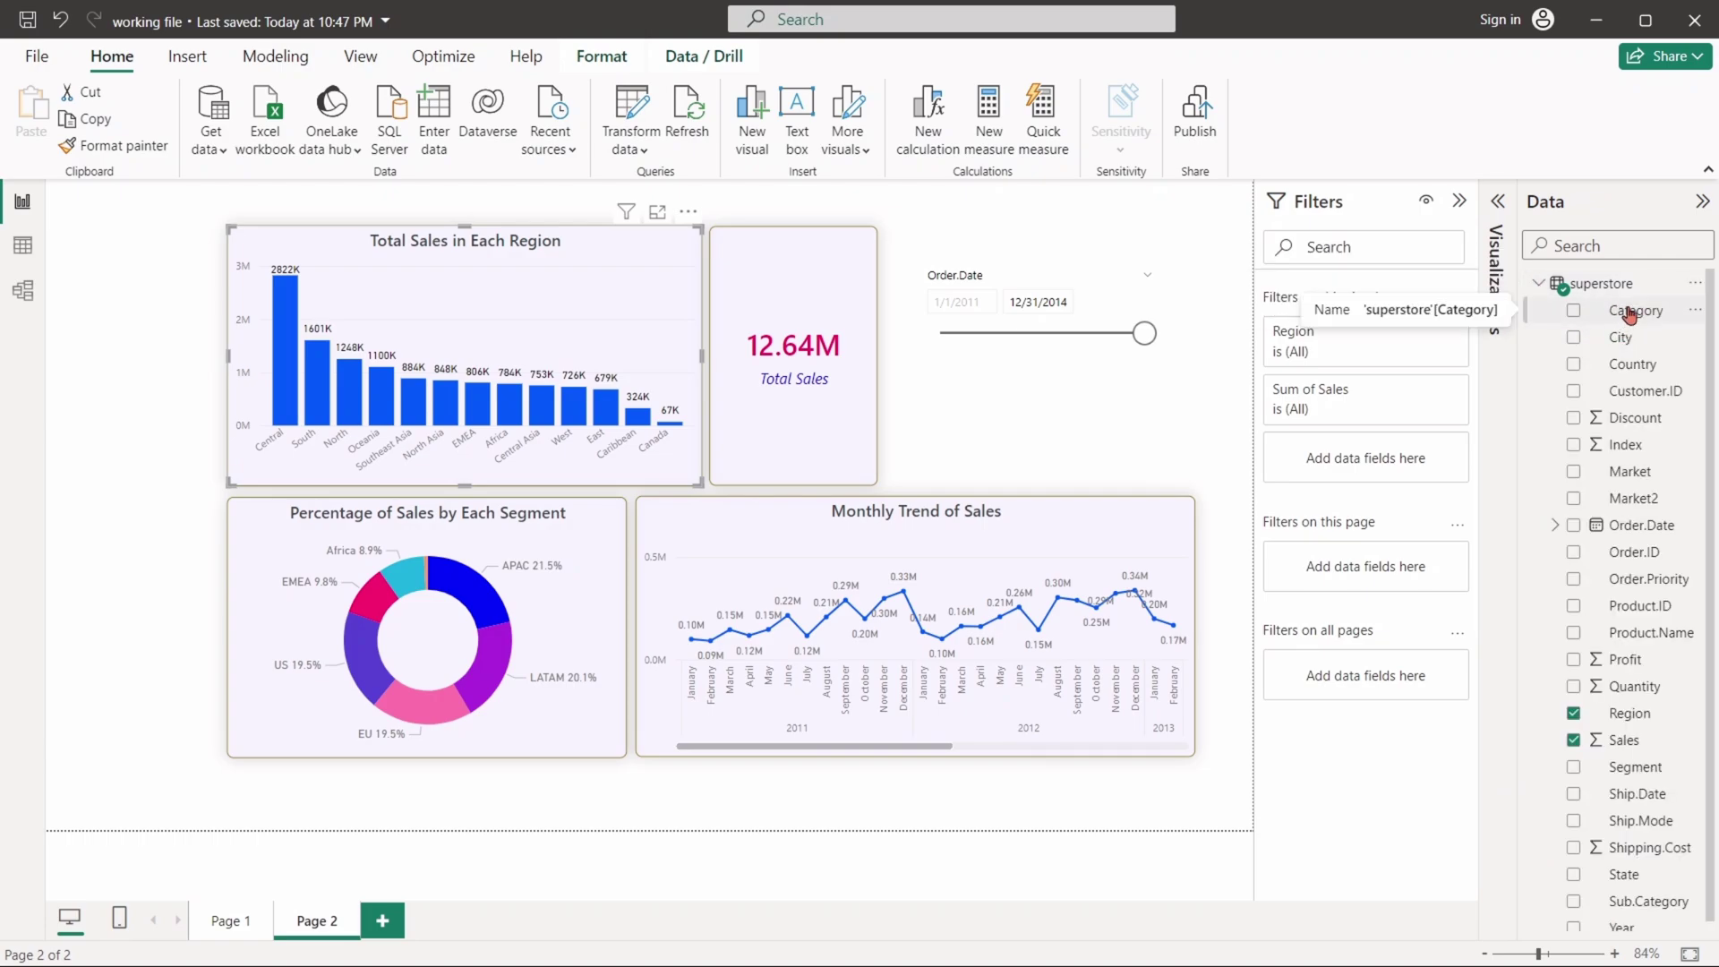
# Step: Add Category as a Basic filter on the region chart and tick only Technology
pyautogui.moveTo(1618, 311); pyautogui.dragTo(1385, 464)
pyautogui.click(1402, 336)
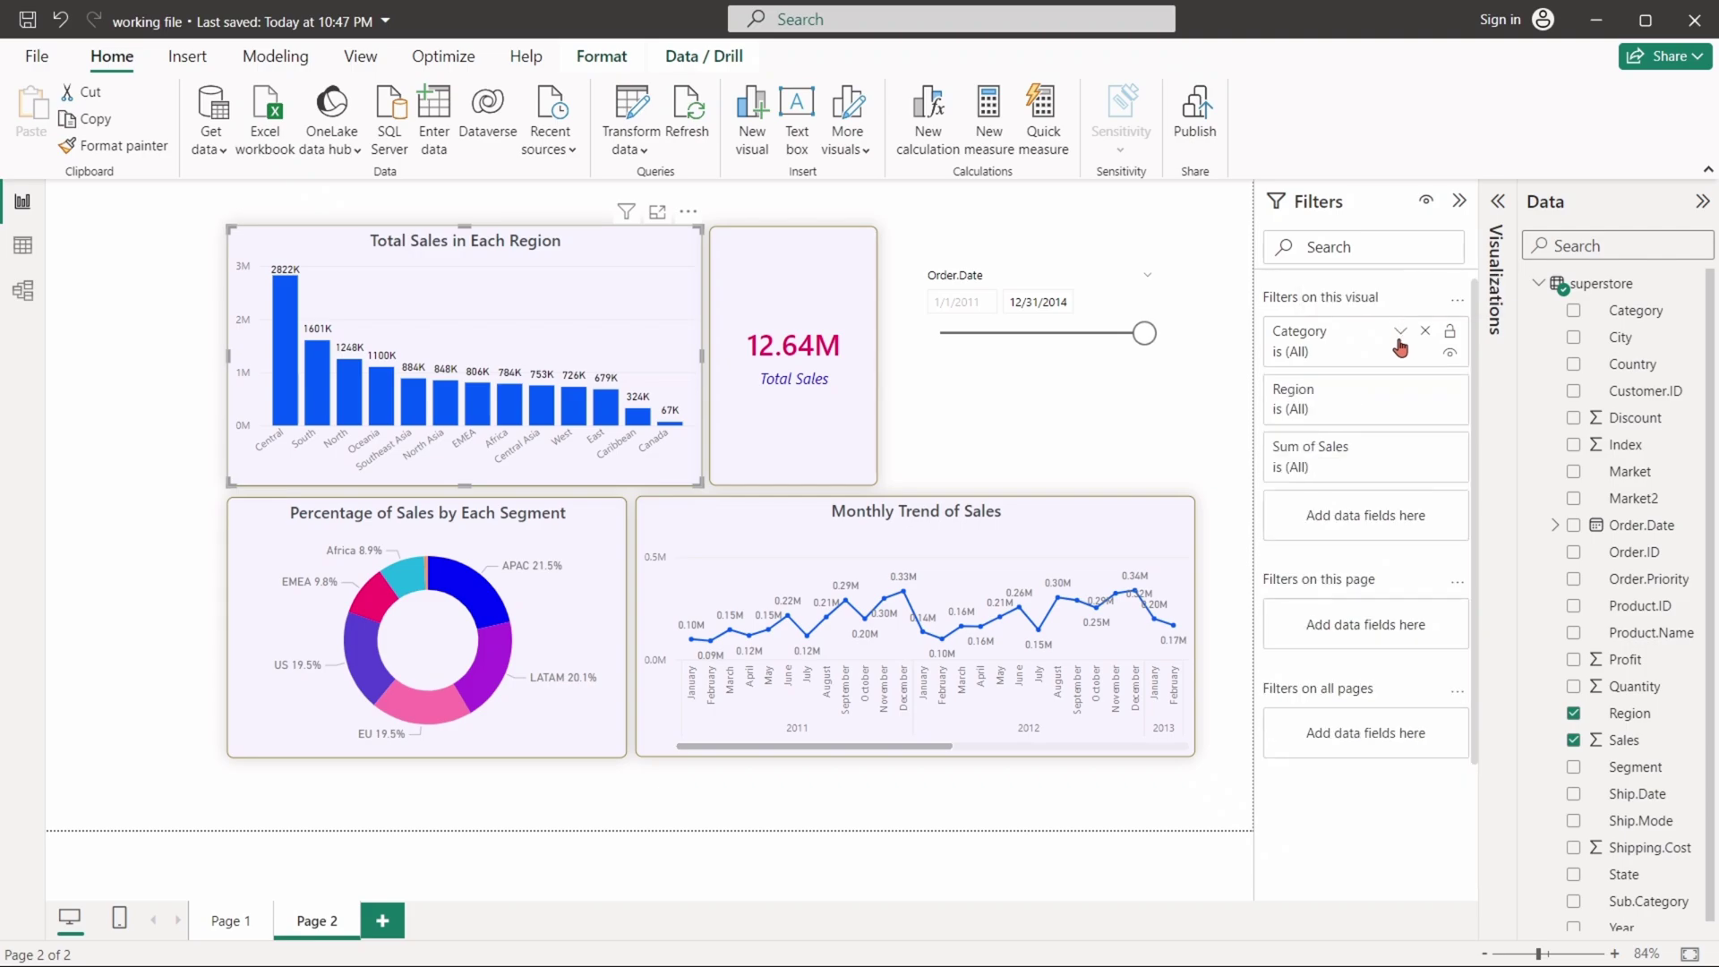
pyautogui.click(1399, 337)
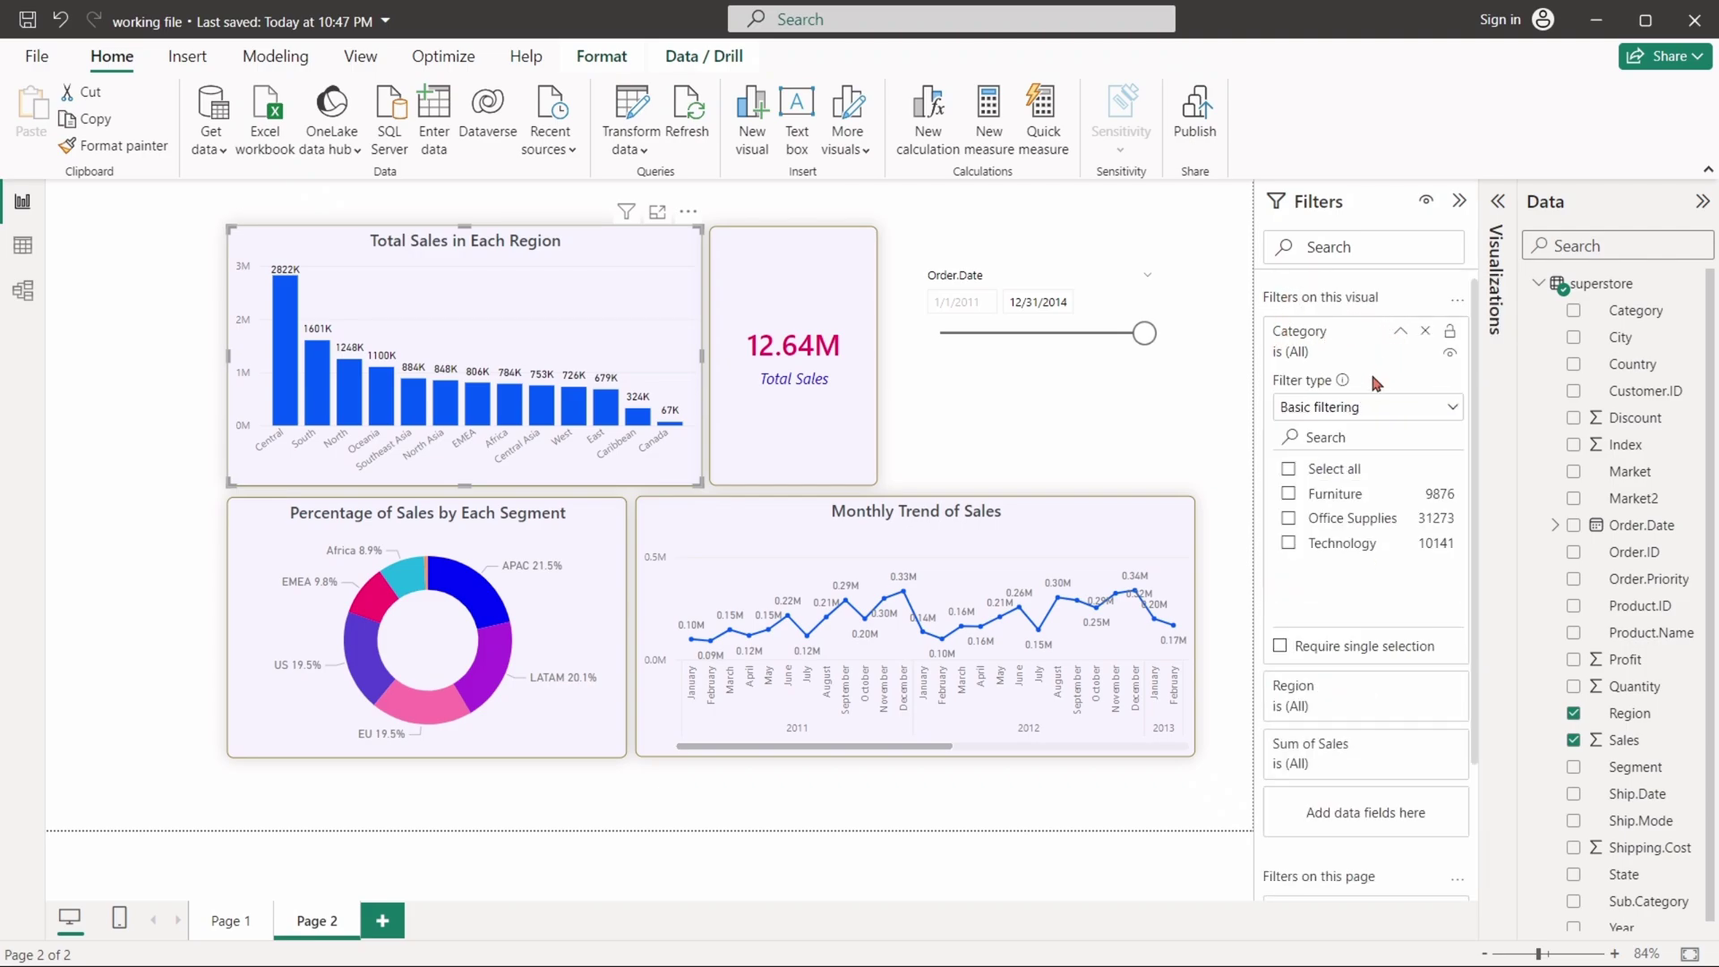
pyautogui.click(1334, 411)
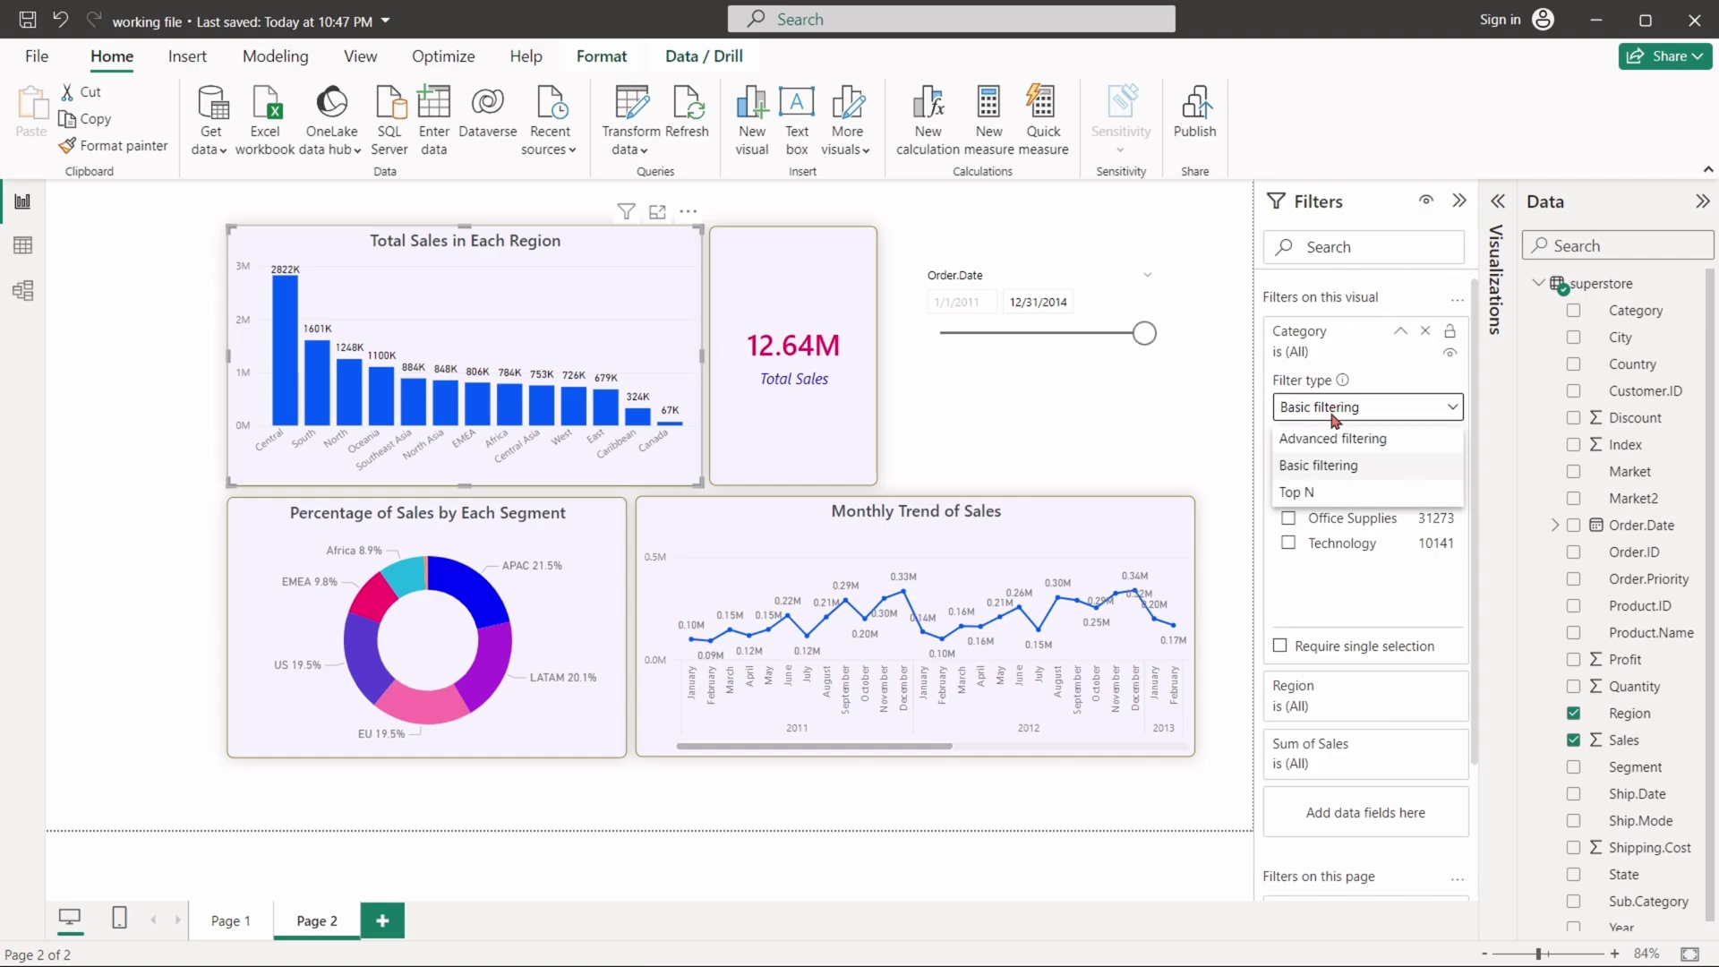
pyautogui.click(1317, 467)
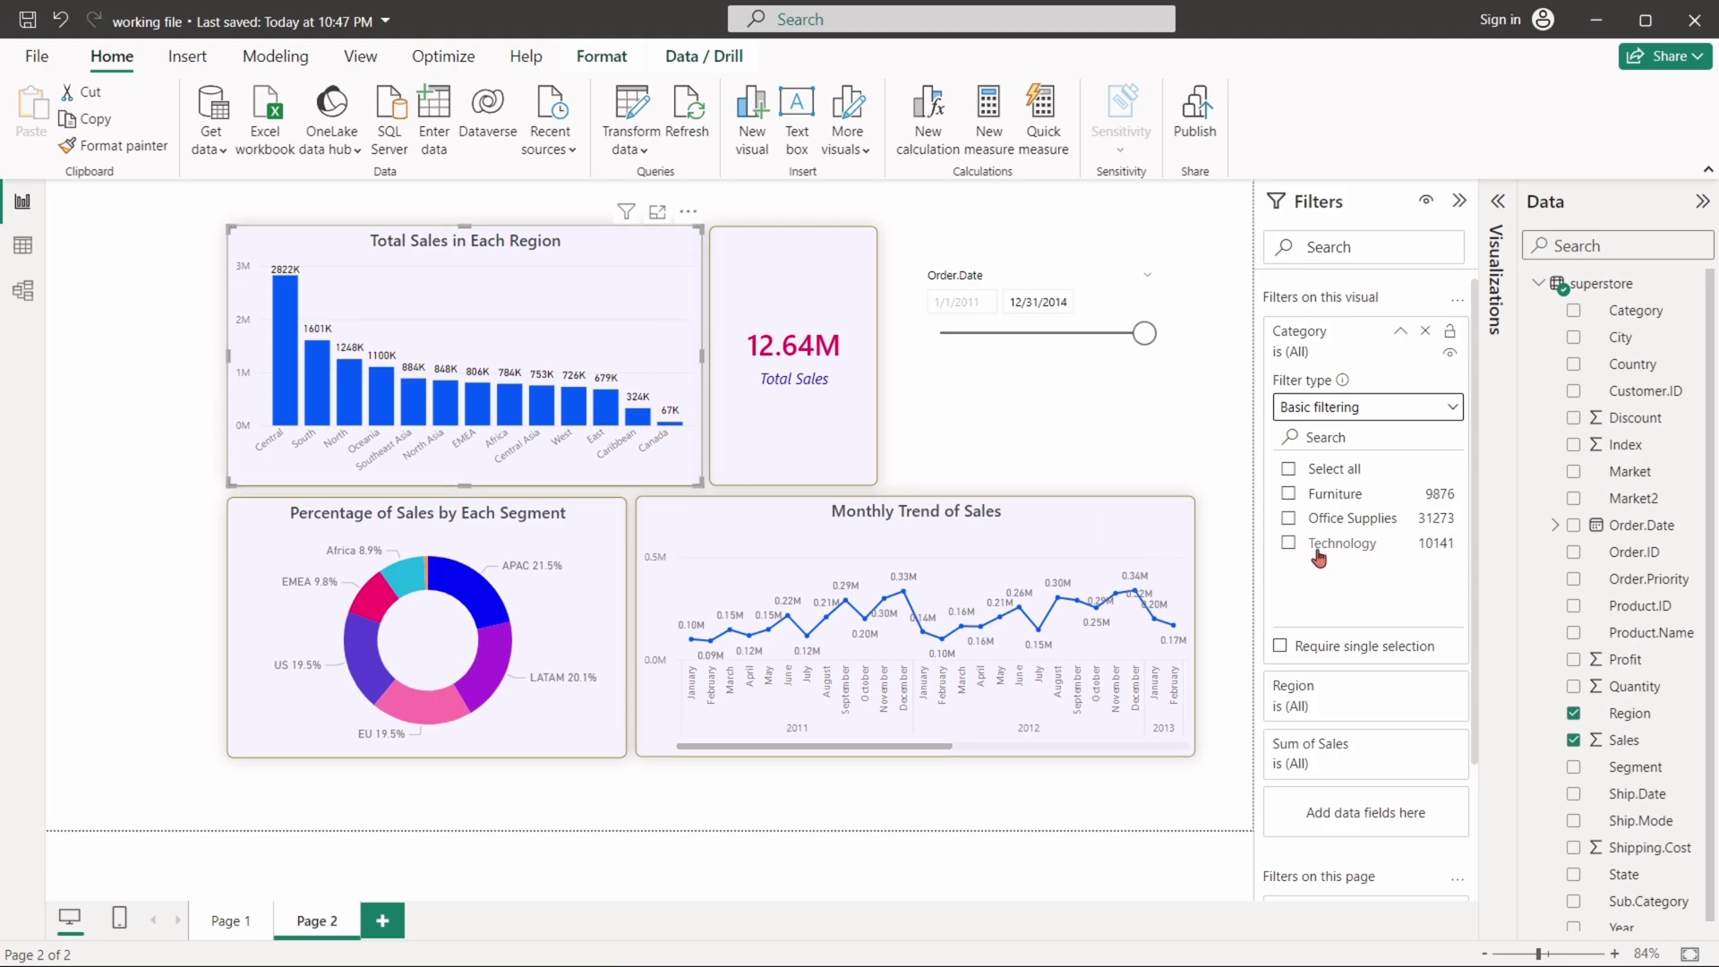
pyautogui.click(1290, 545)
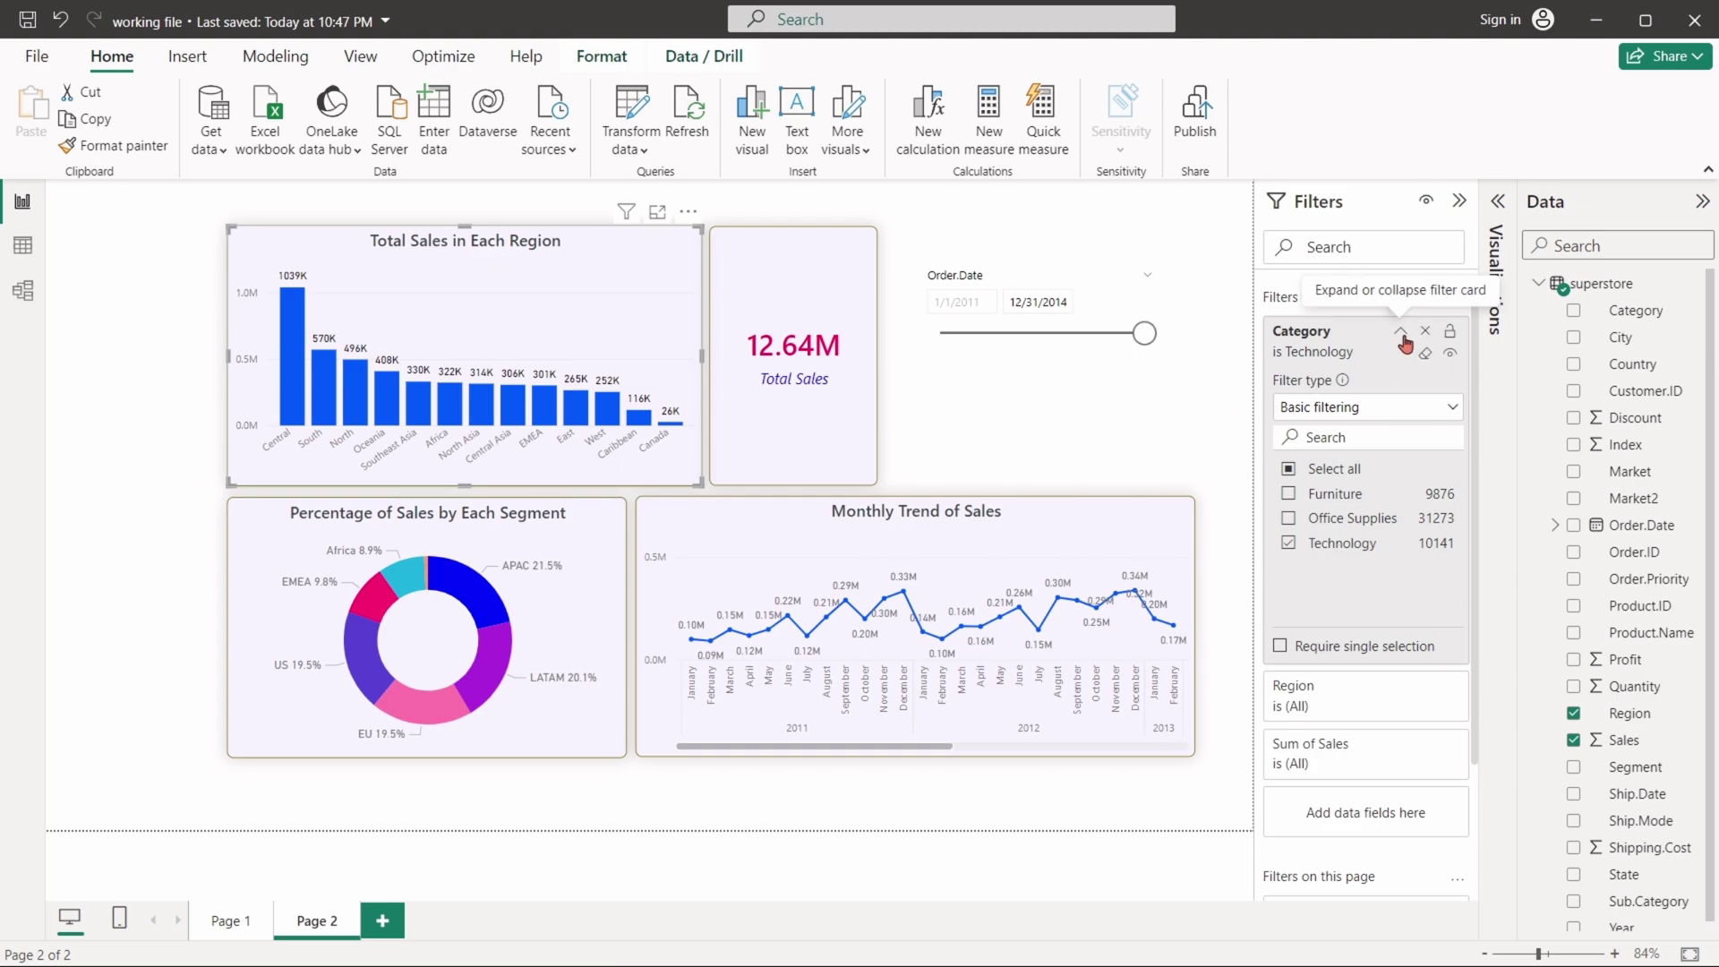
# Step: Set the Region filter to Top N, keeping the top 5 regions by Sum of Sales
pyautogui.click(1402, 335)
pyautogui.click(1338, 394)
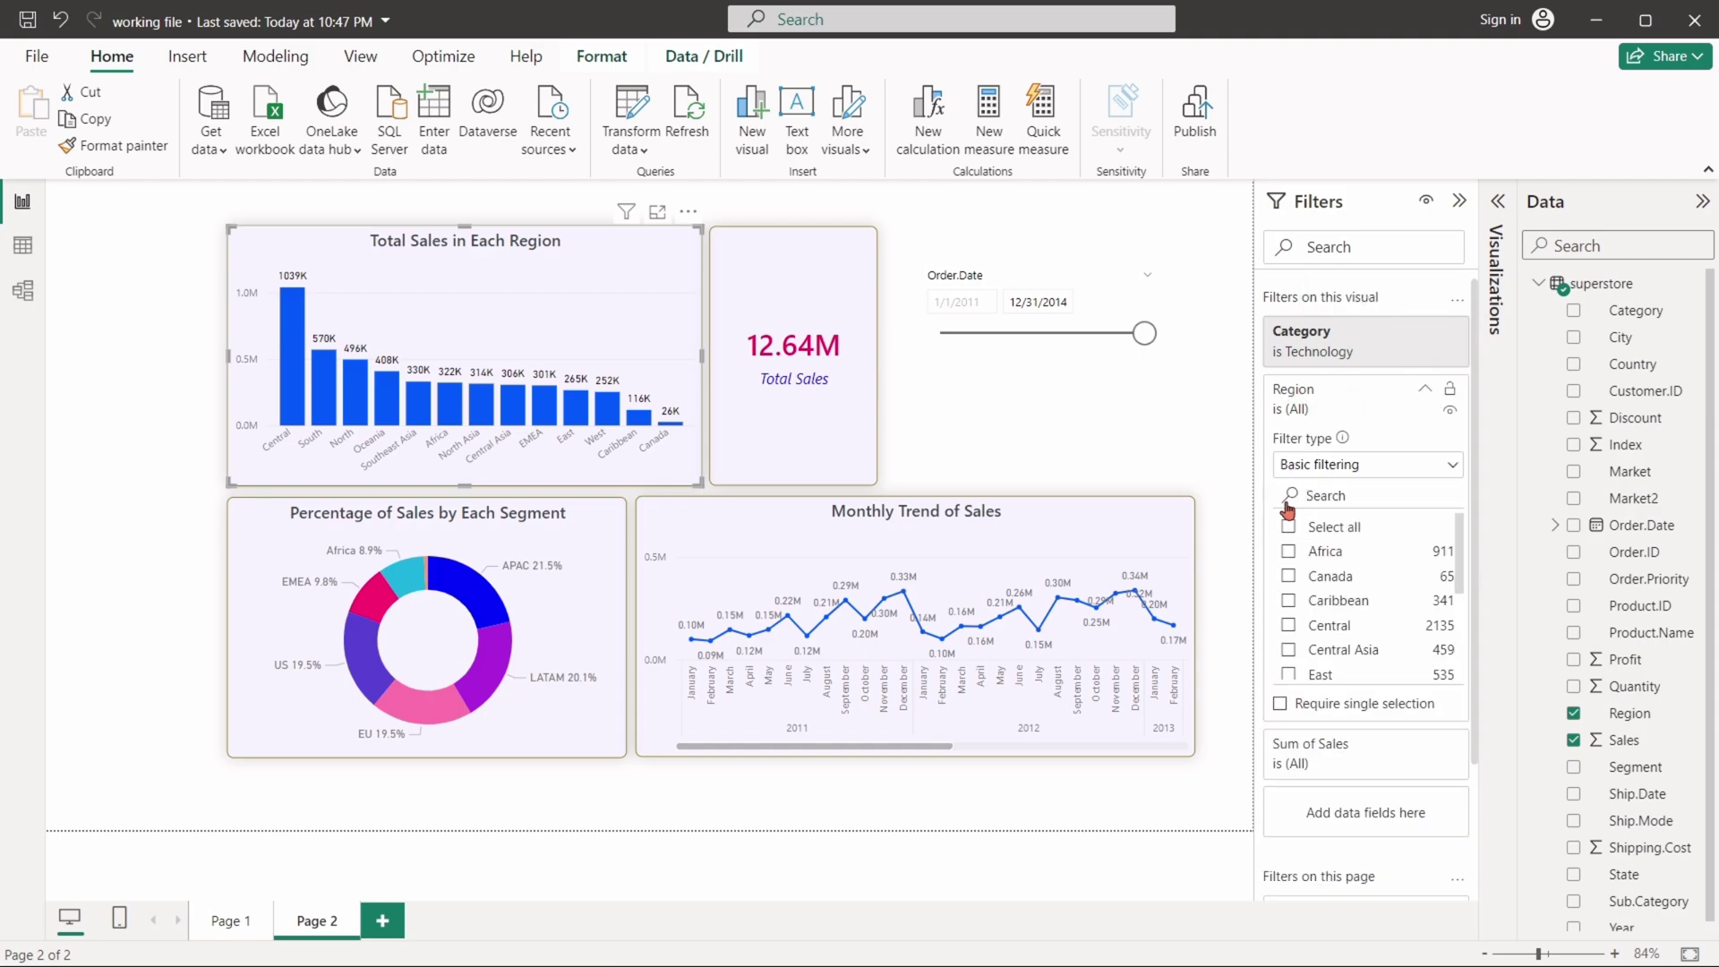
pyautogui.click(1349, 469)
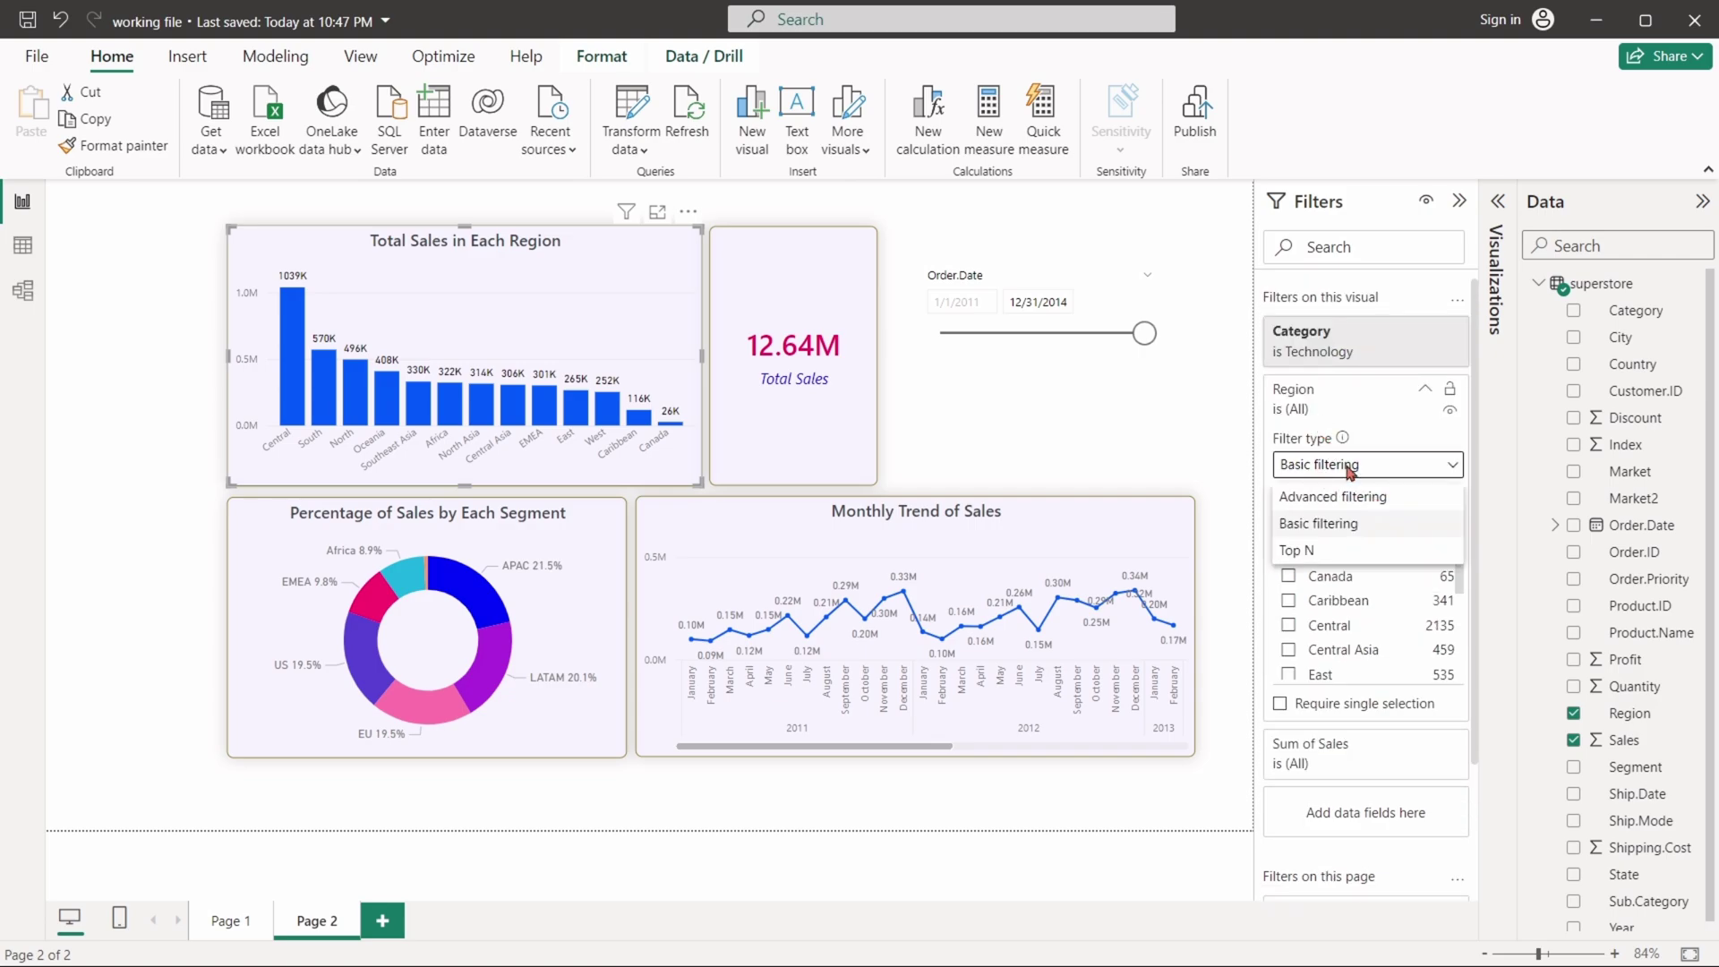
pyautogui.click(1300, 553)
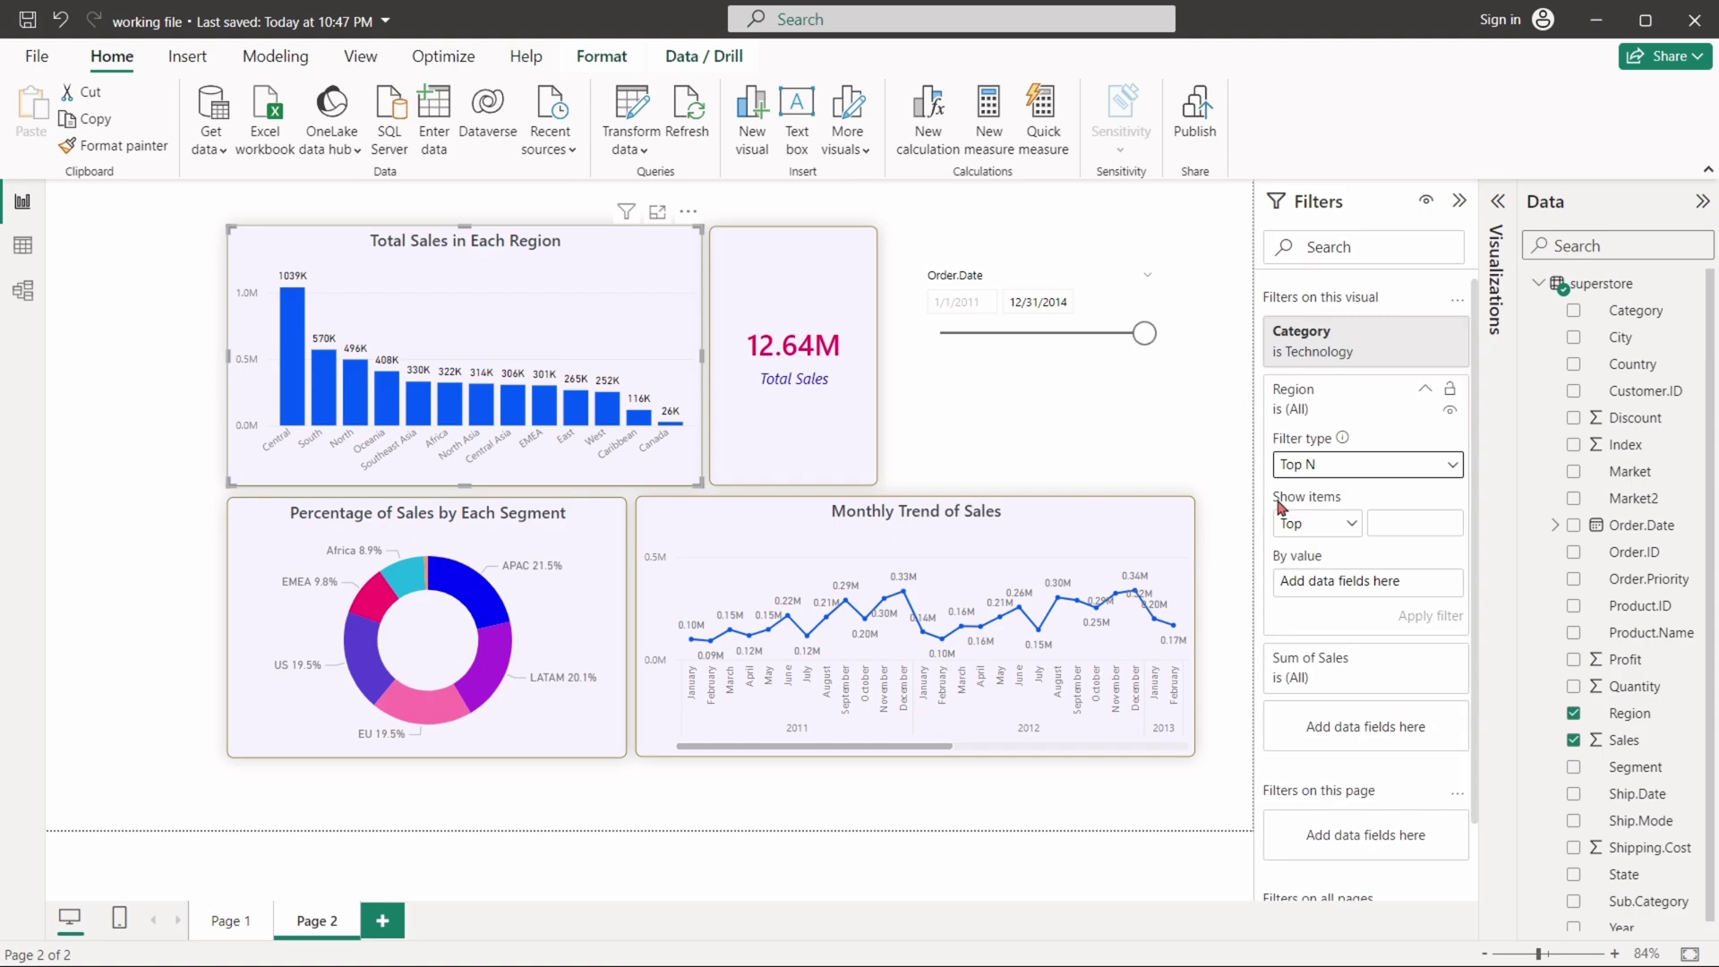
pyautogui.click(1412, 531)
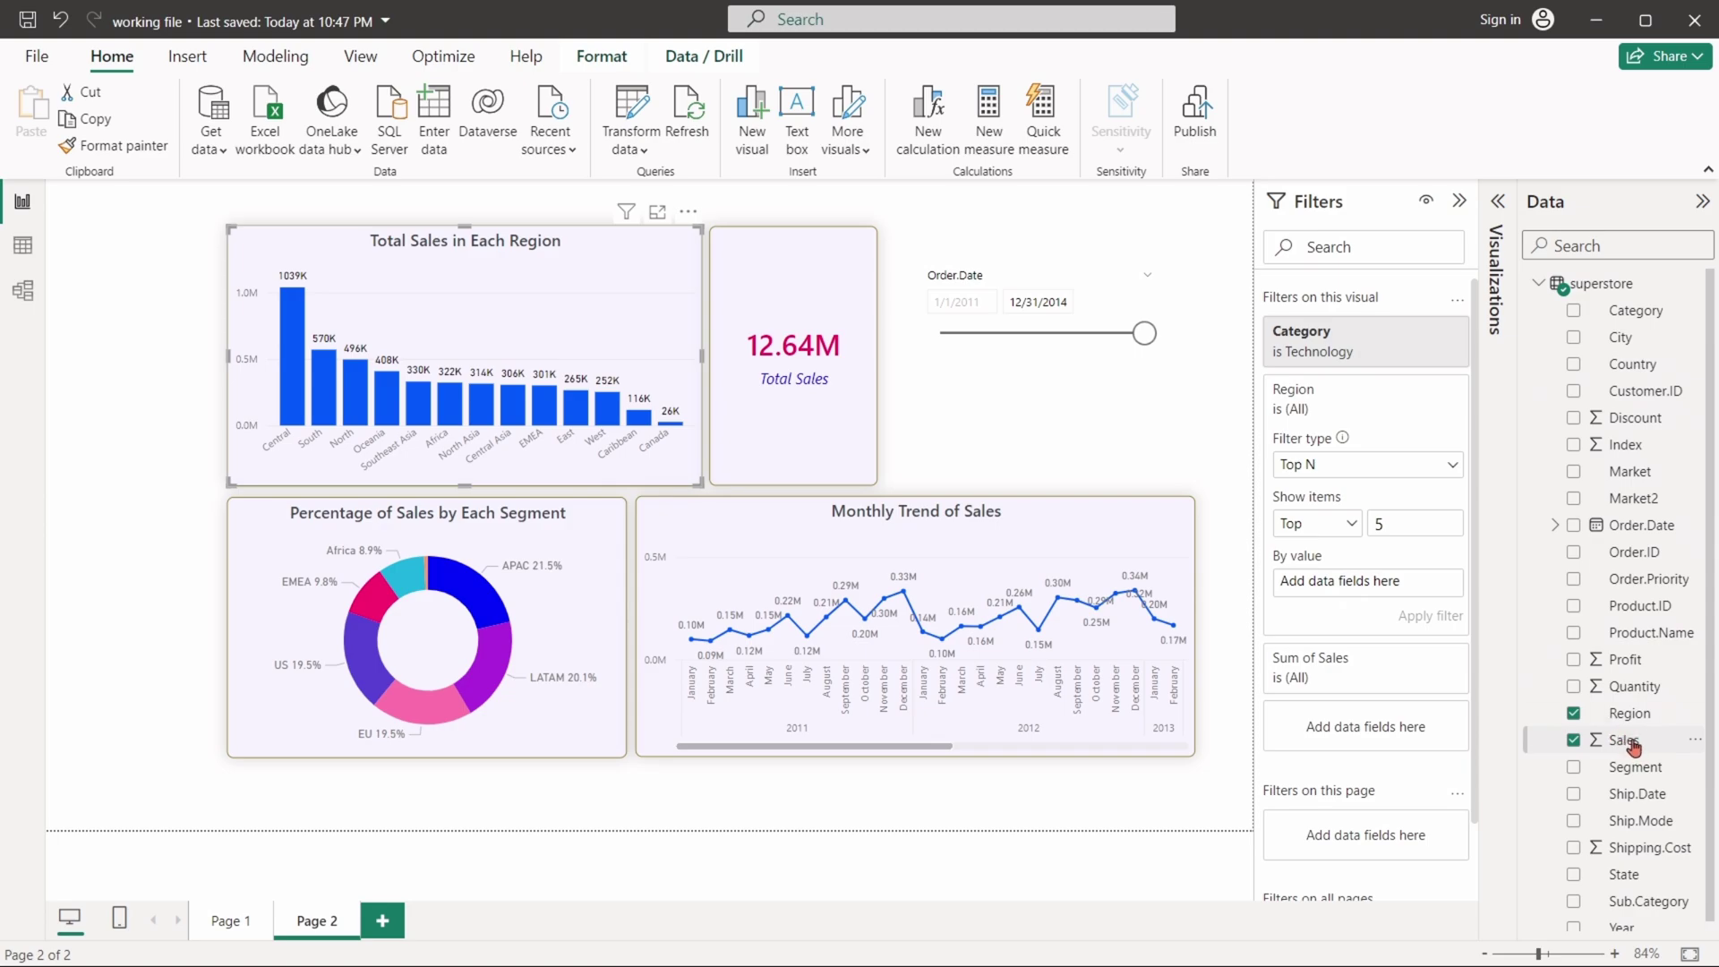
pyautogui.moveTo(1628, 744); pyautogui.dragTo(1319, 587)
pyautogui.click(1413, 618)
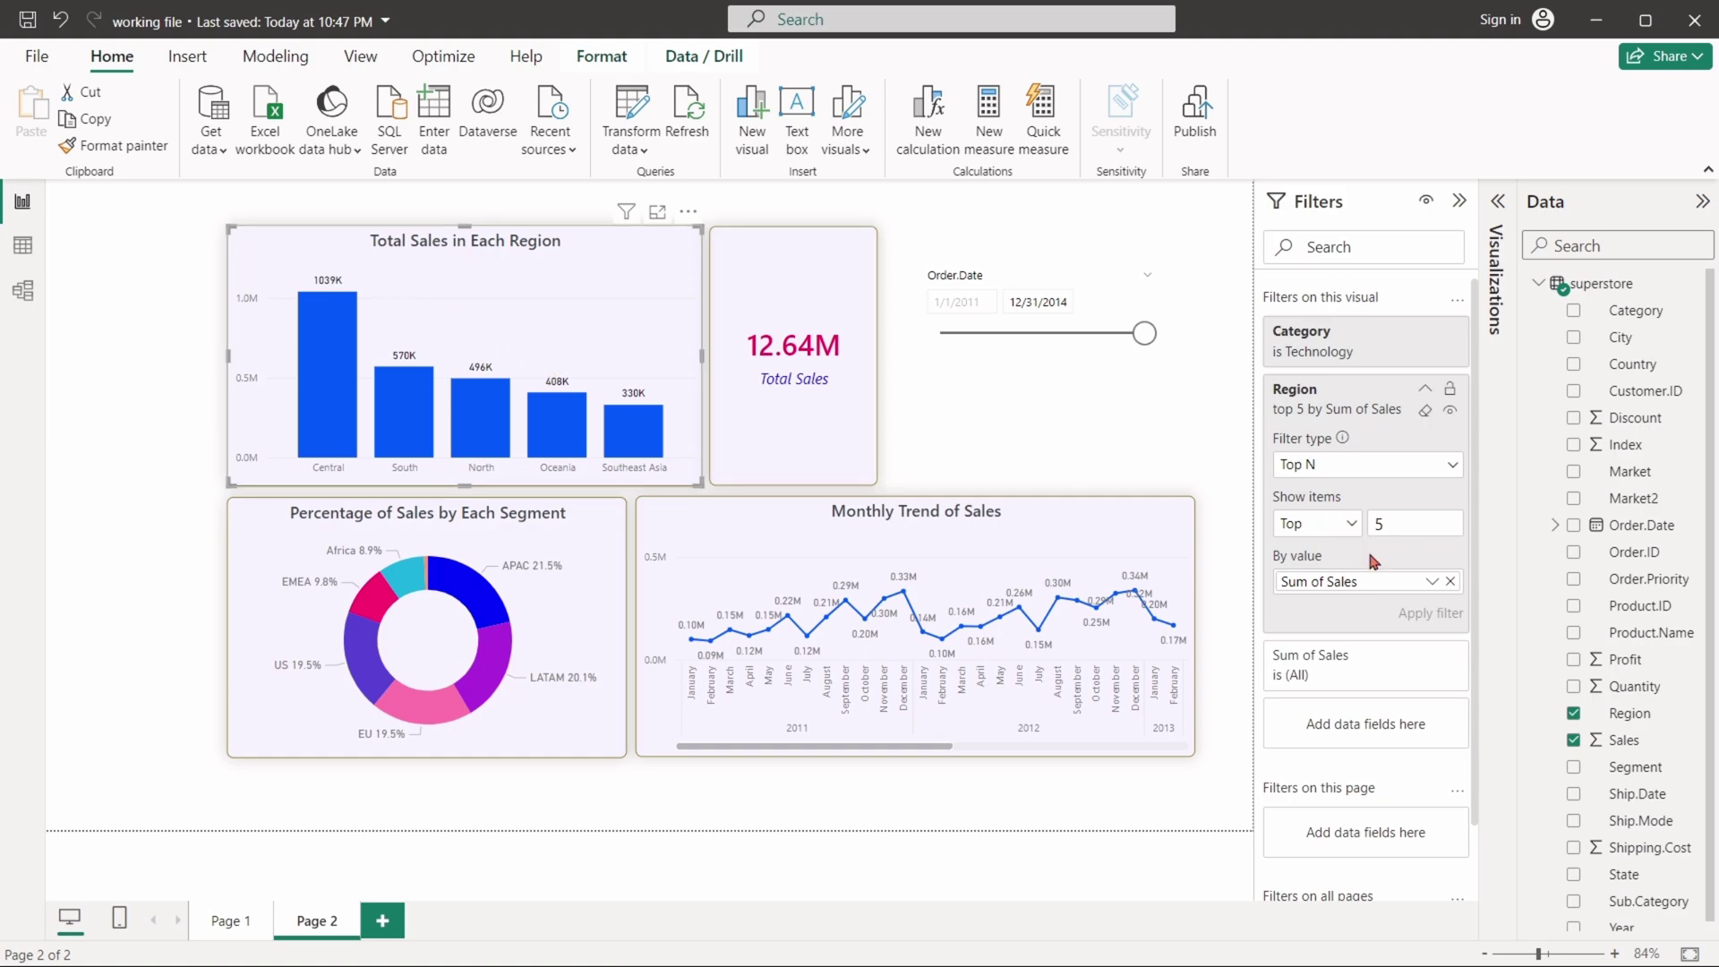
# Step: Switch the filter to the bottom 5 regions, then undo it so all regions show
pyautogui.click(1321, 530)
pyautogui.click(1300, 584)
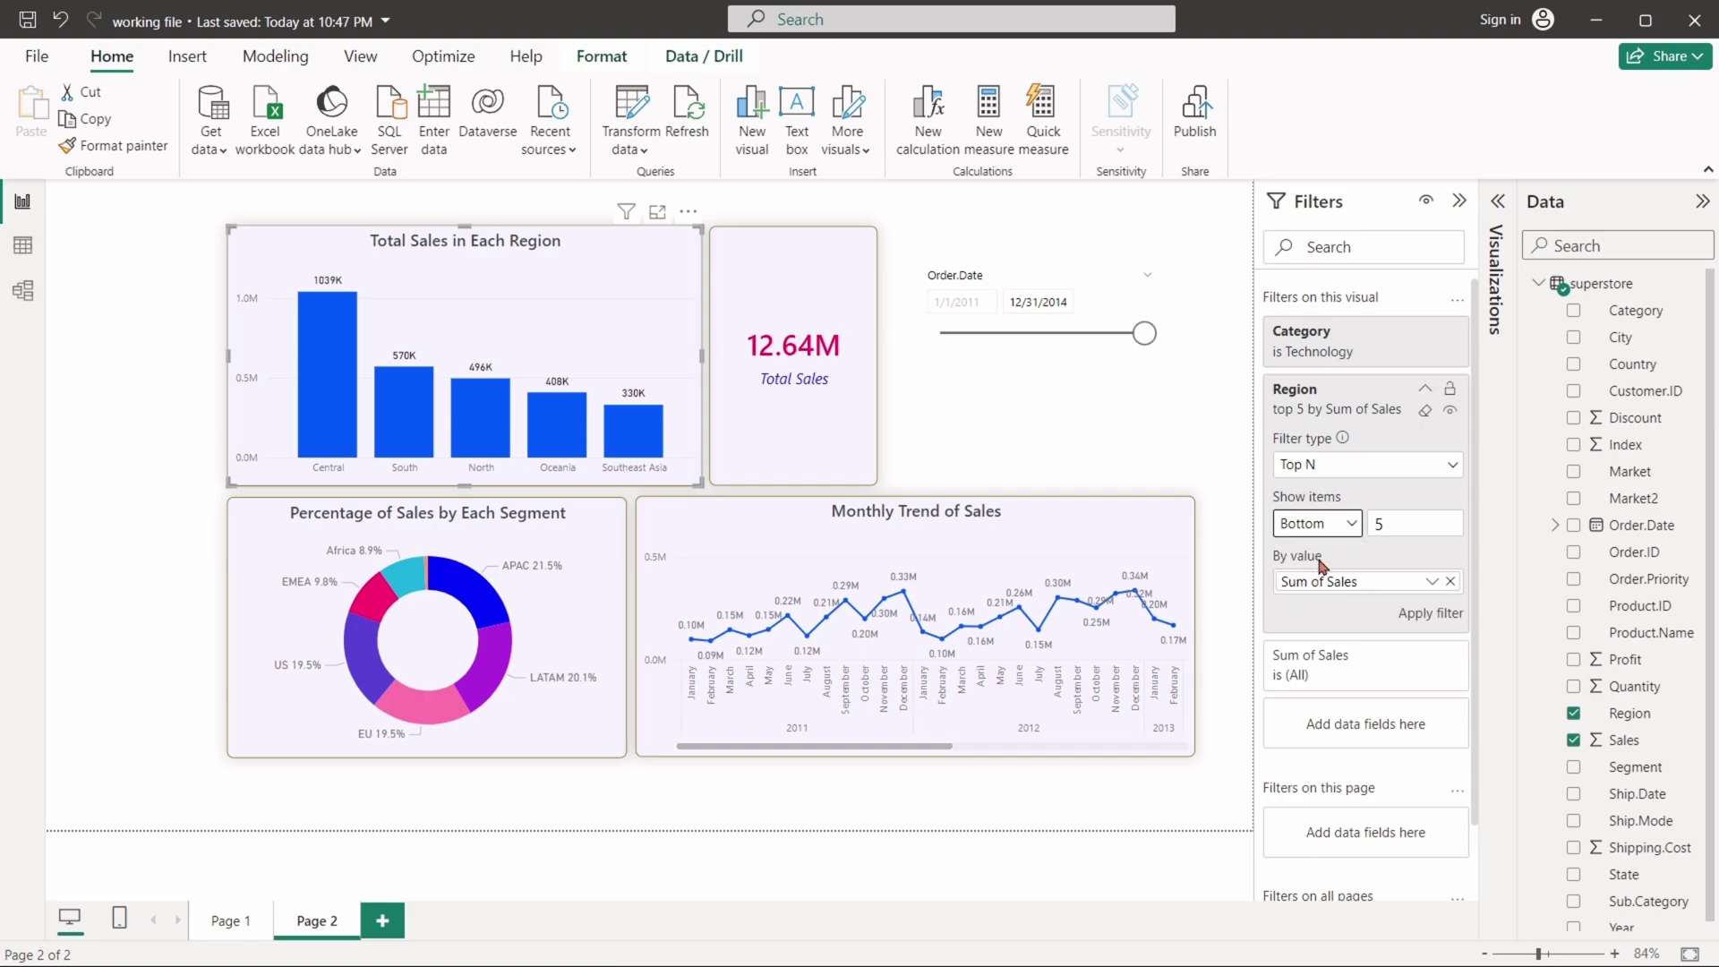
pyautogui.click(1415, 612)
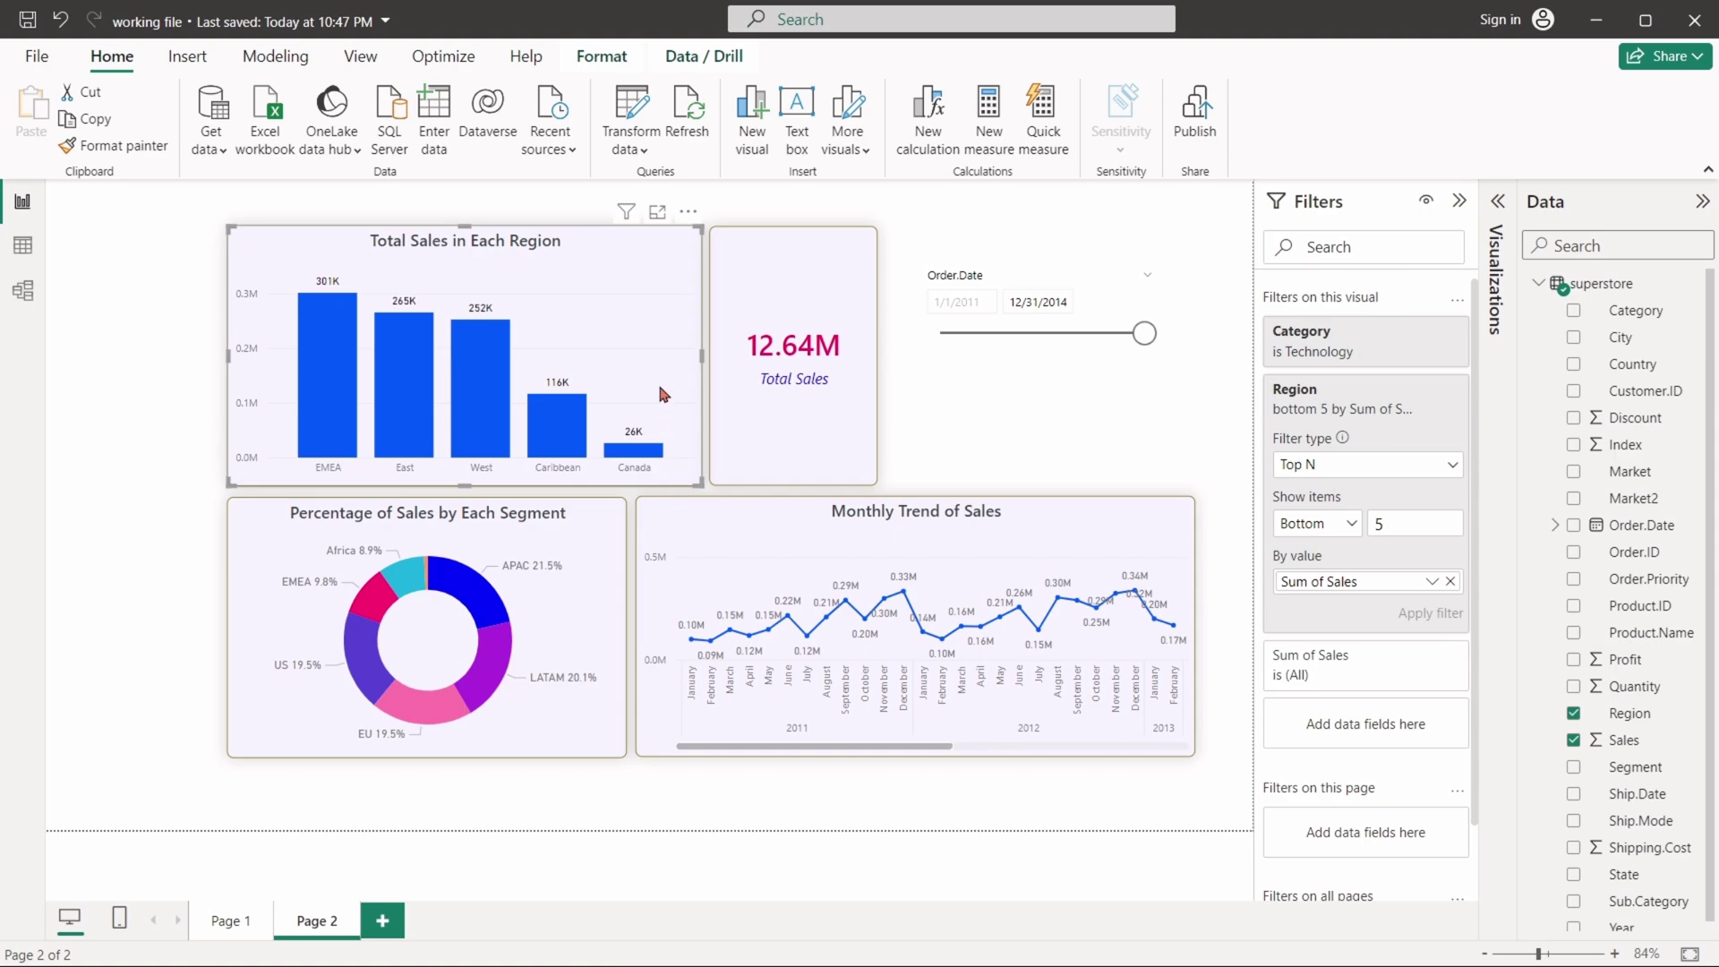
pyautogui.hotkey('ctrl', 'z')
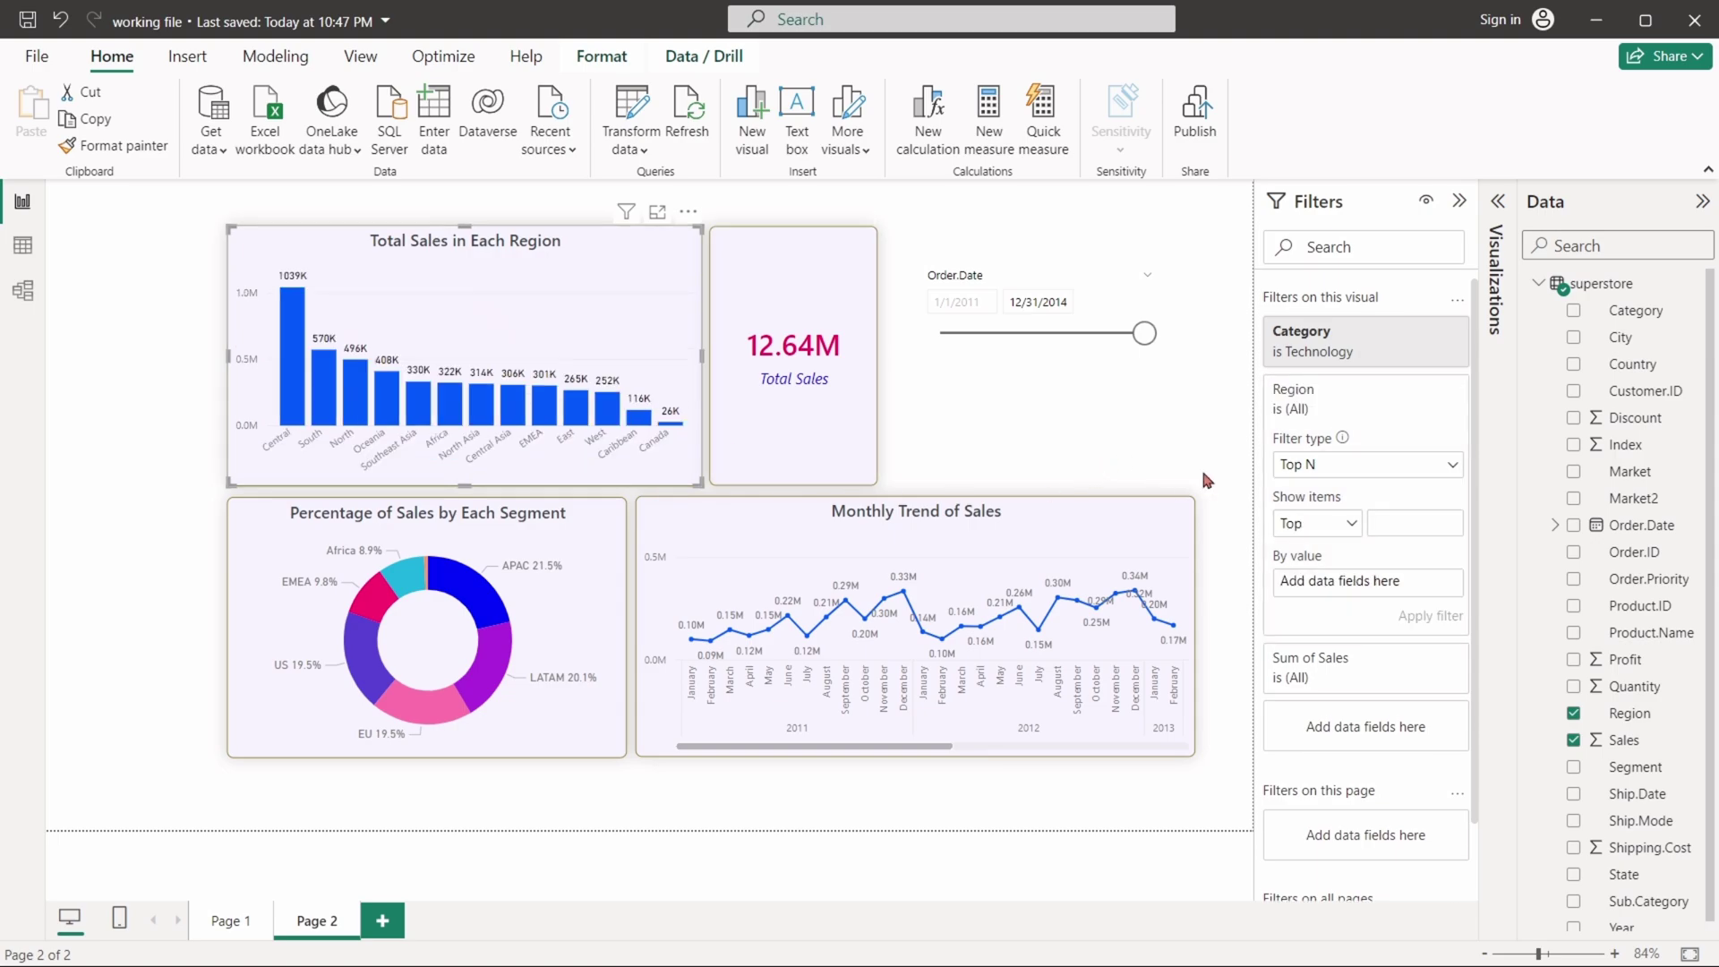
# Step: Apply an advanced Region filter showing only regions that contain 'West'
pyautogui.click(1323, 473)
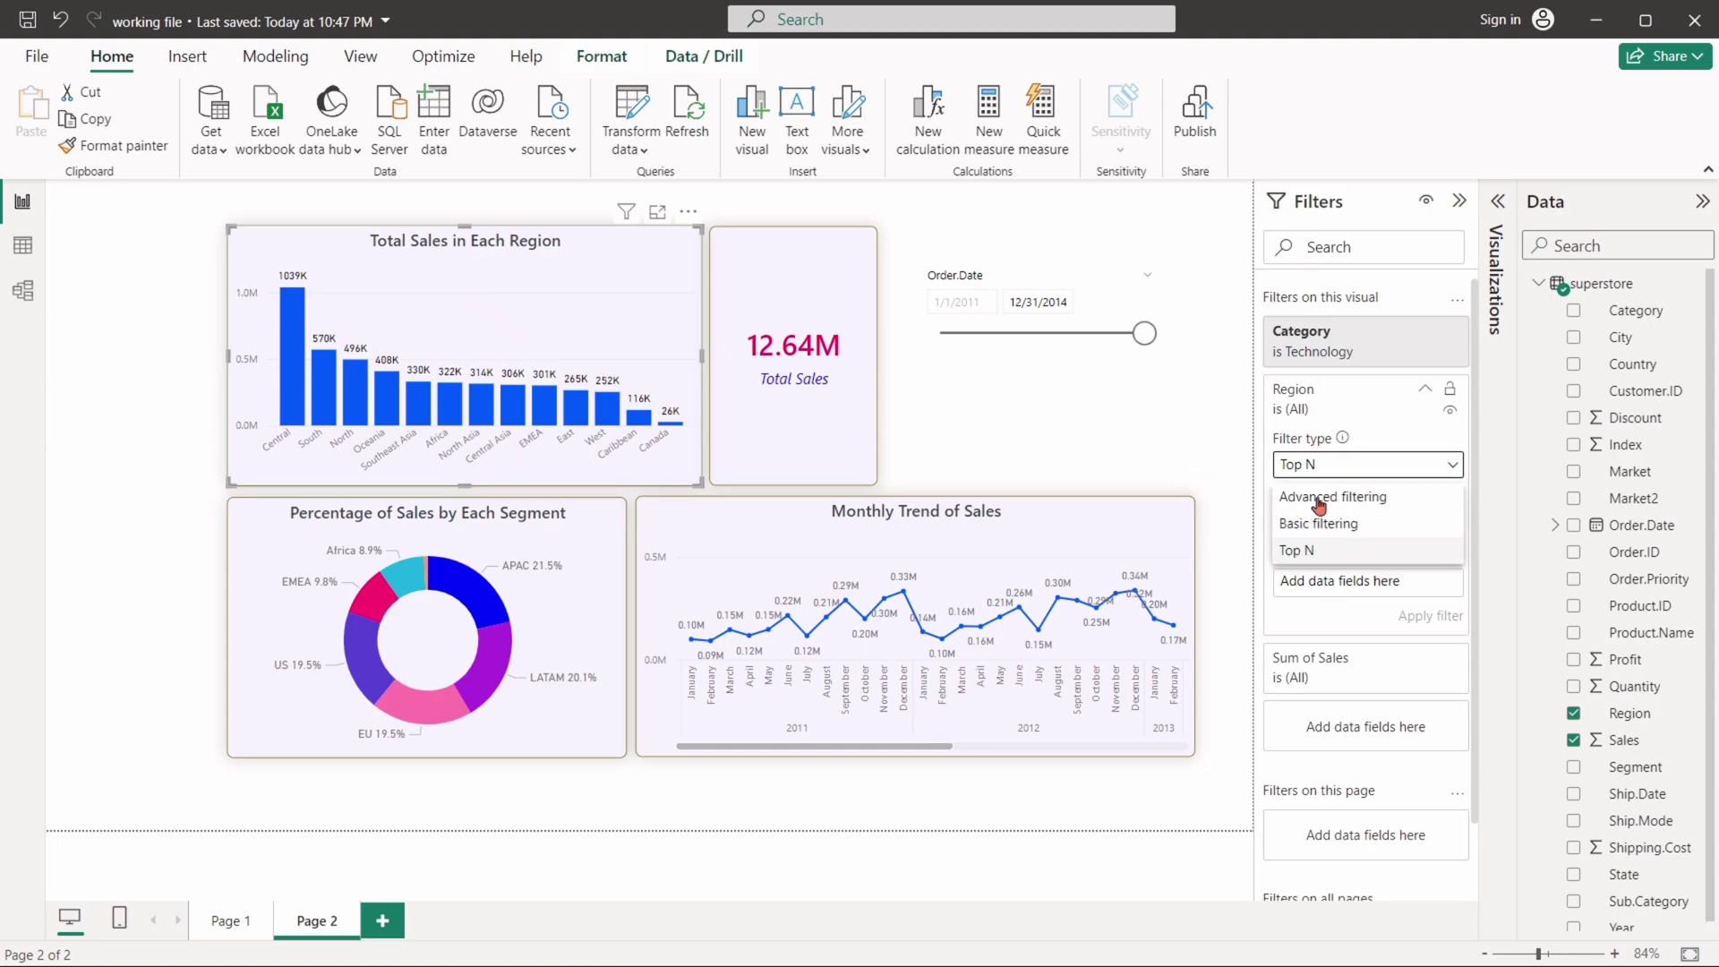
pyautogui.click(1341, 498)
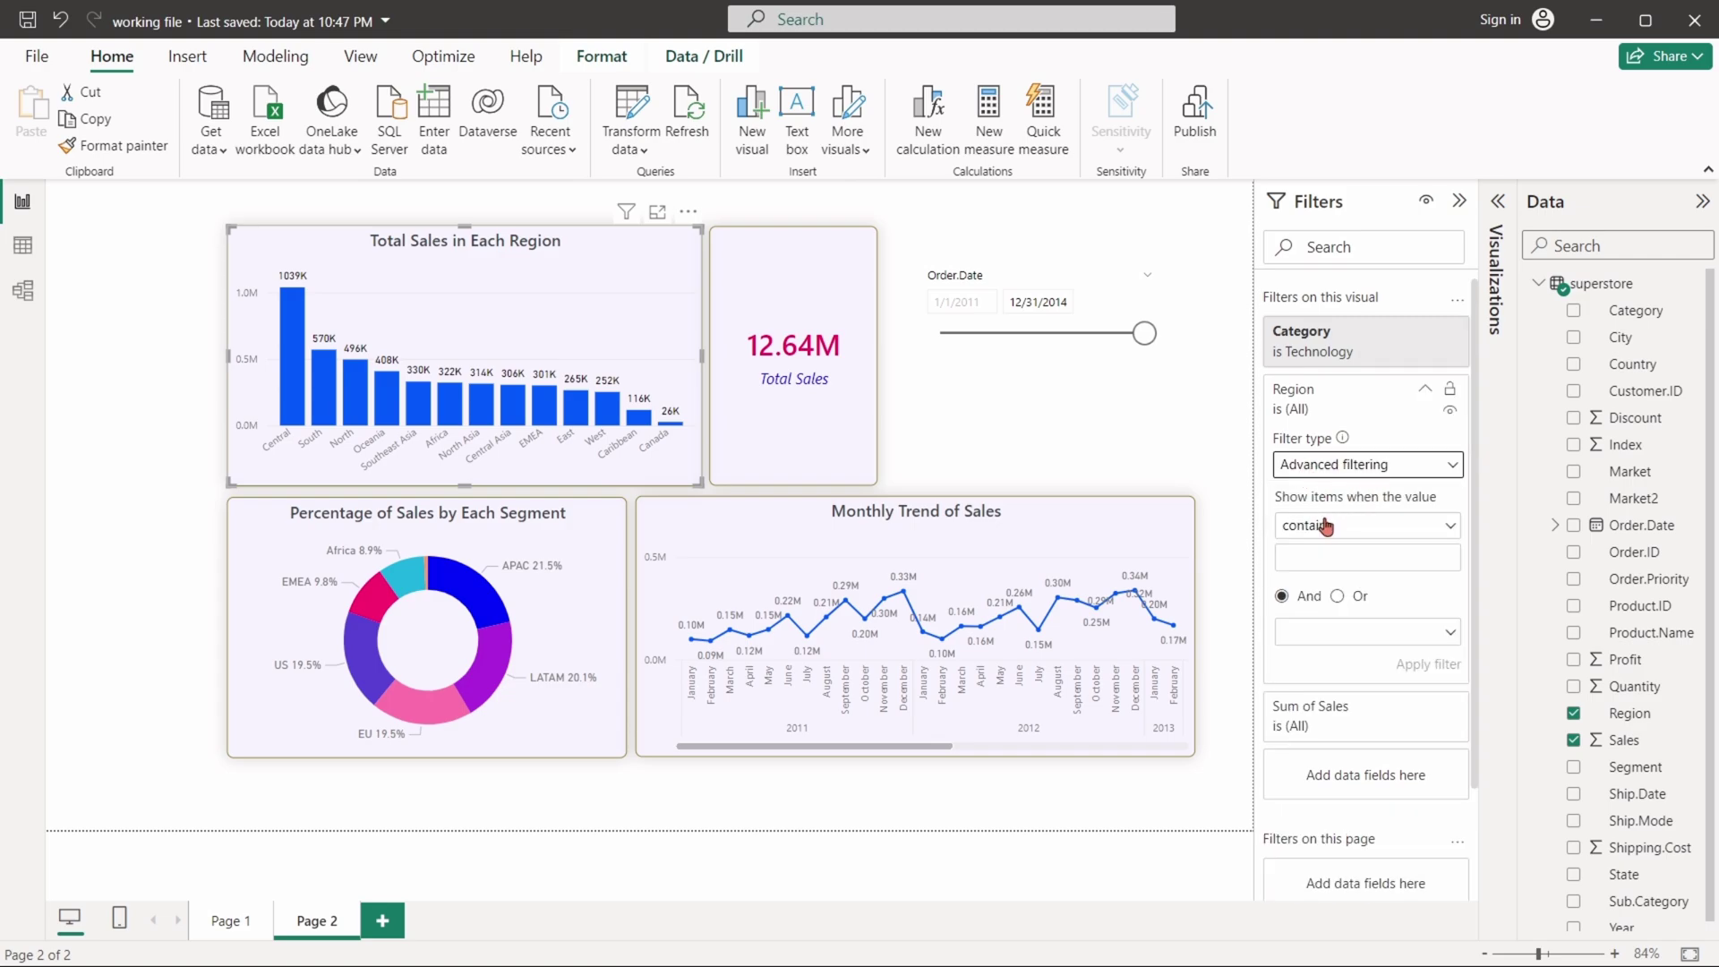
pyautogui.click(1334, 532)
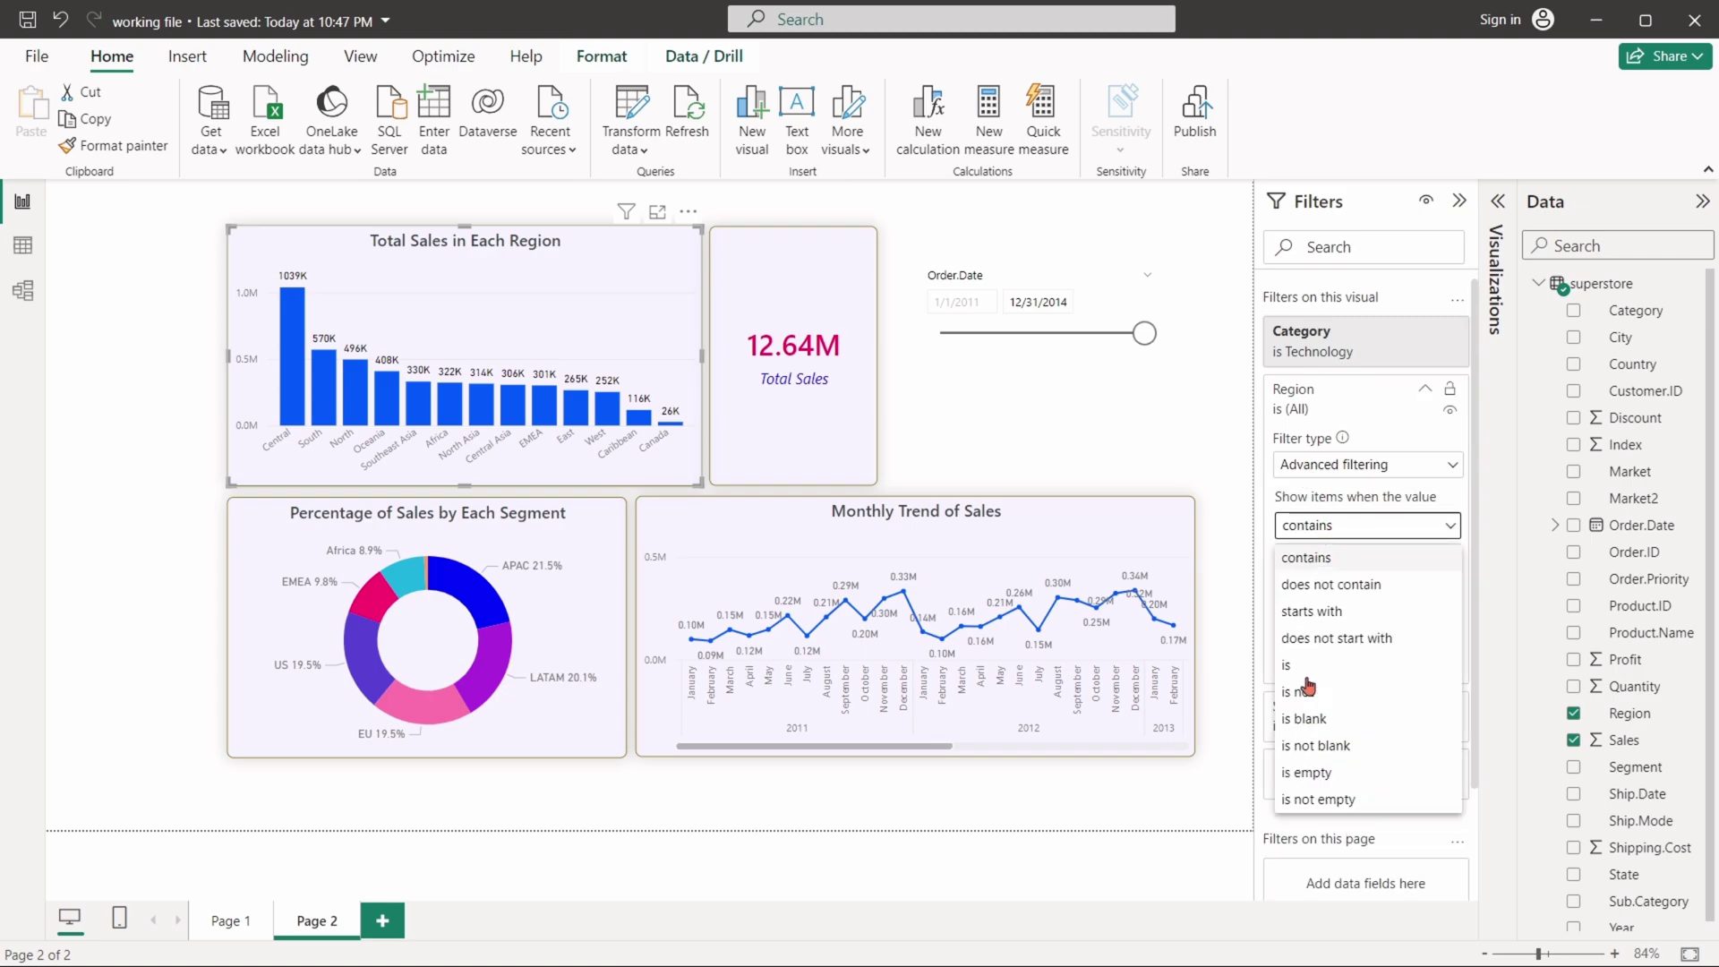
pyautogui.click(1313, 562)
pyautogui.click(1314, 562)
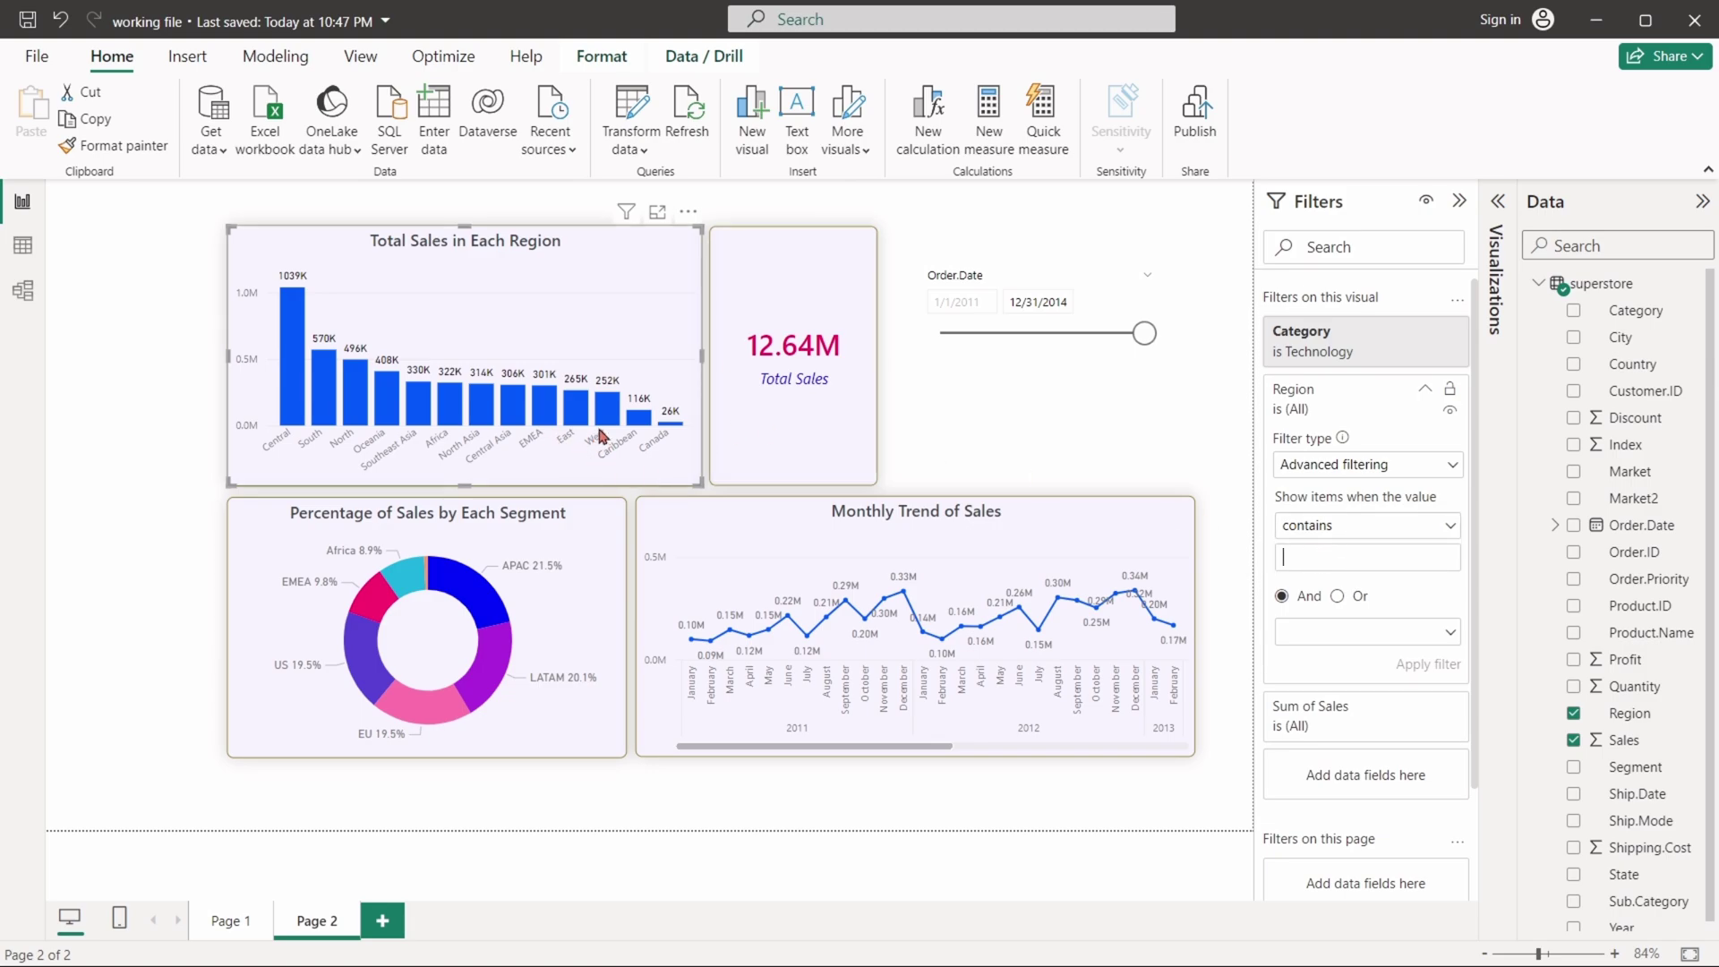
pyautogui.write('West')
pyautogui.click(1397, 664)
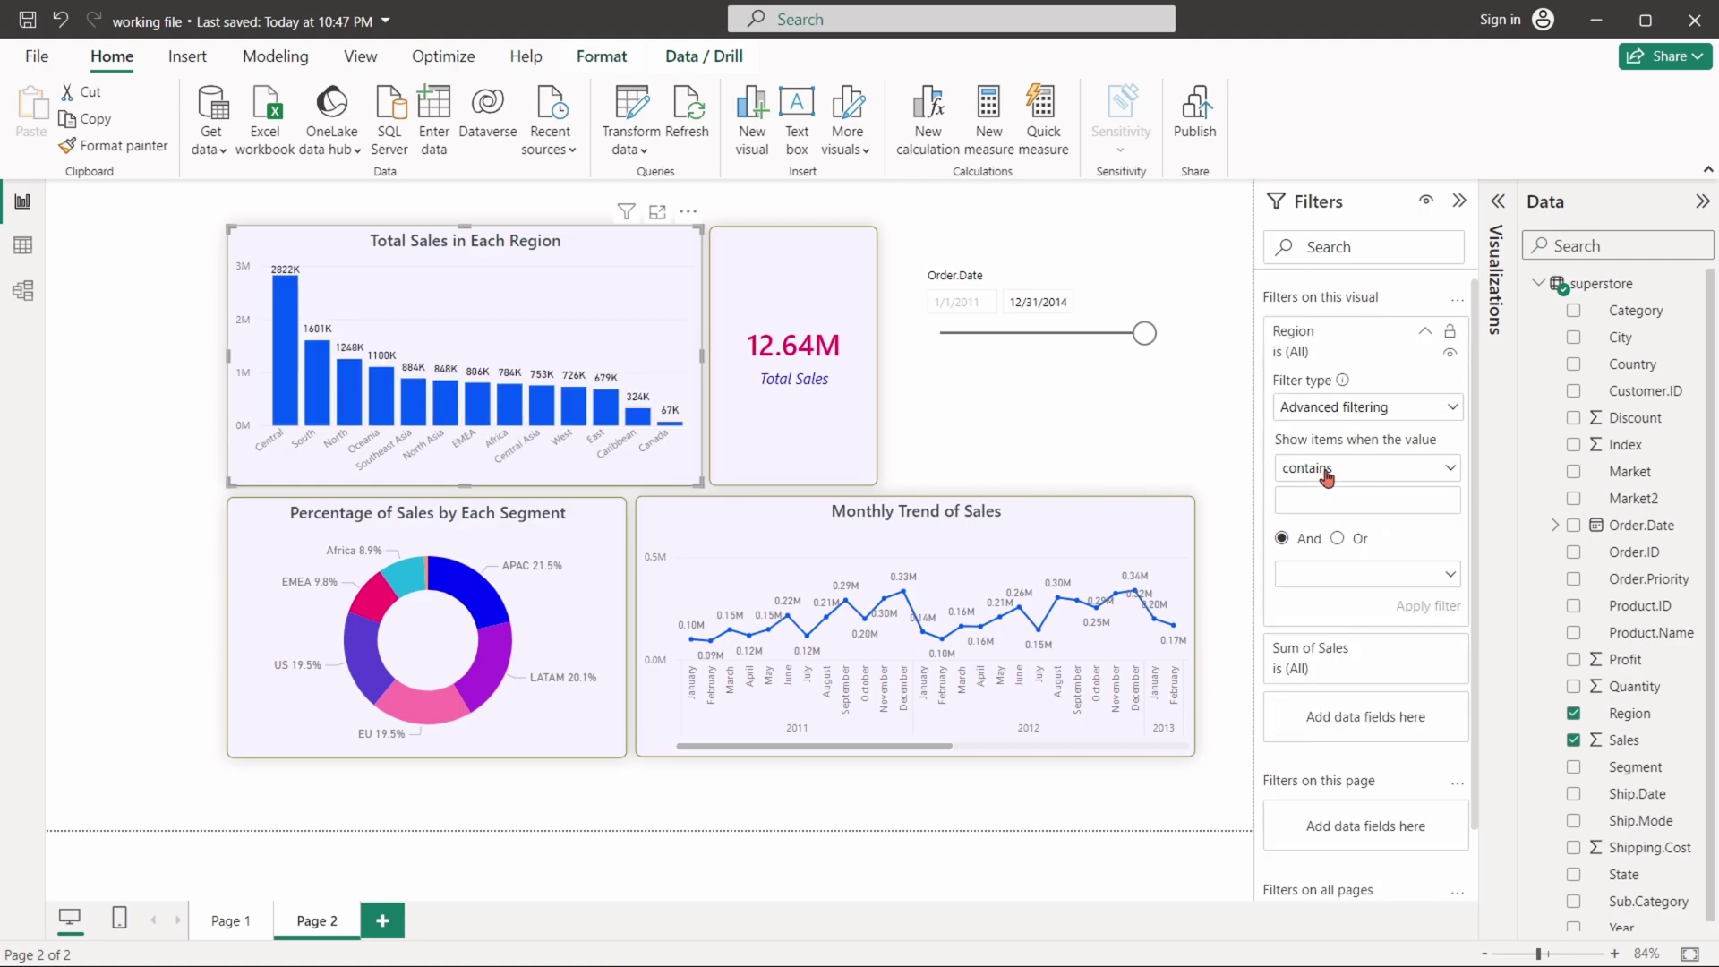
# Step: Change the condition to 'does not contain Asia', then undo to clear the Region filter
pyautogui.click(1328, 472)
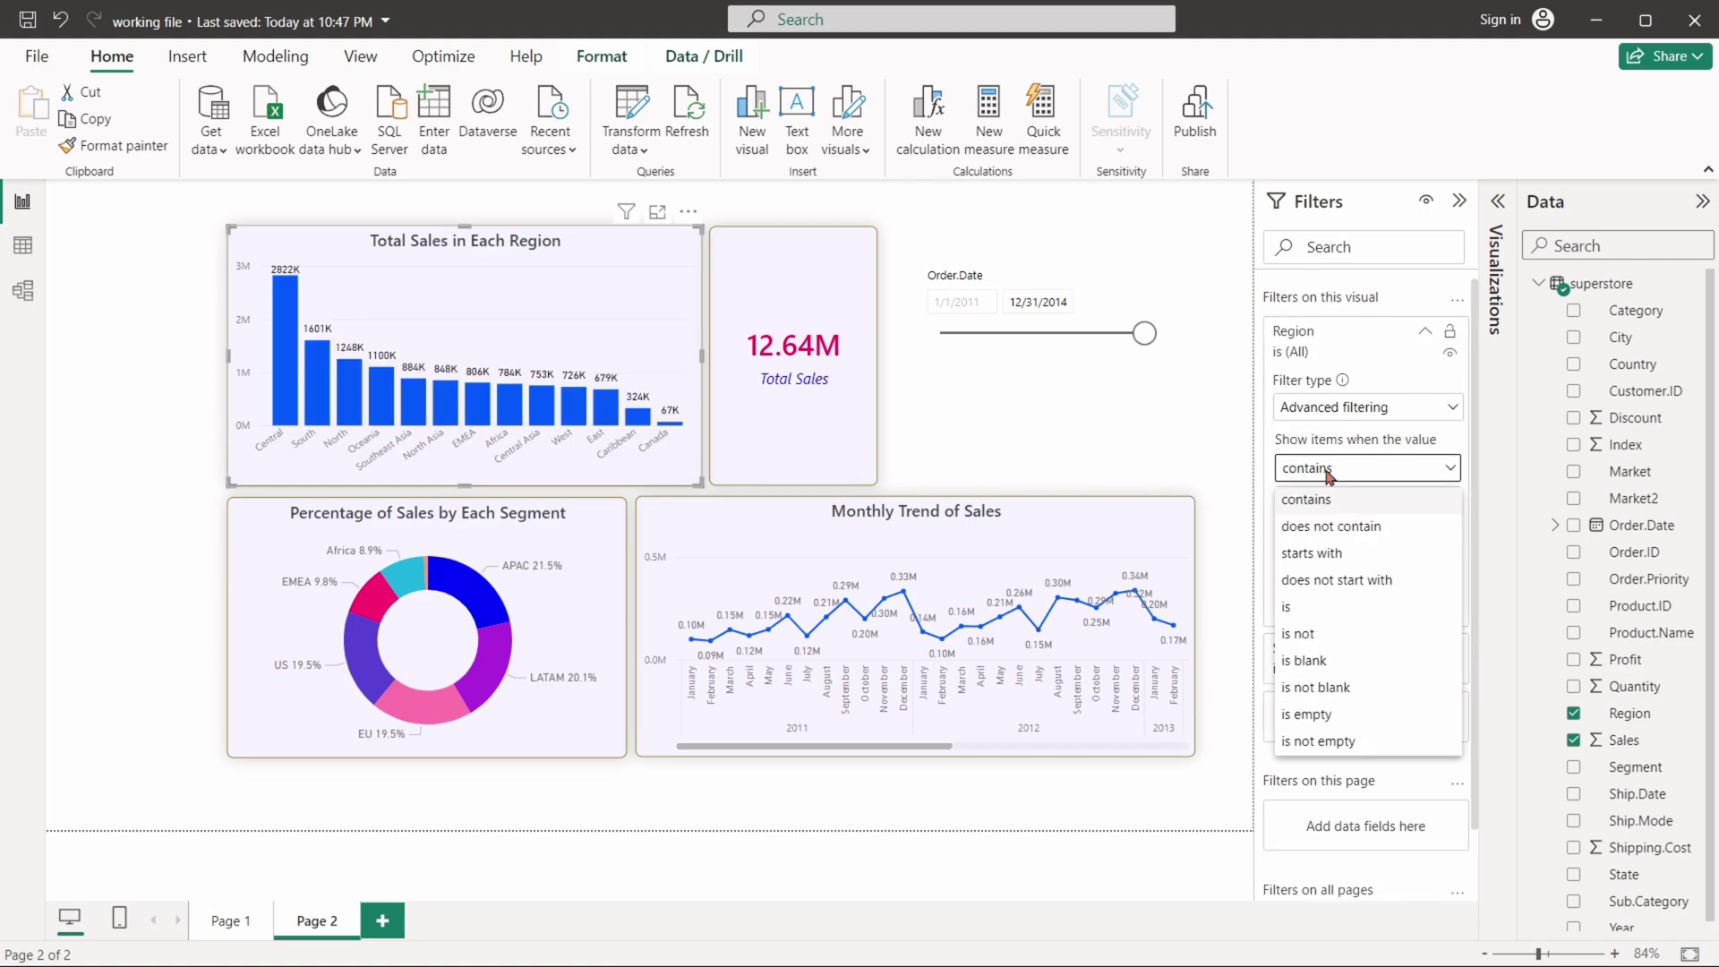
pyautogui.click(1328, 530)
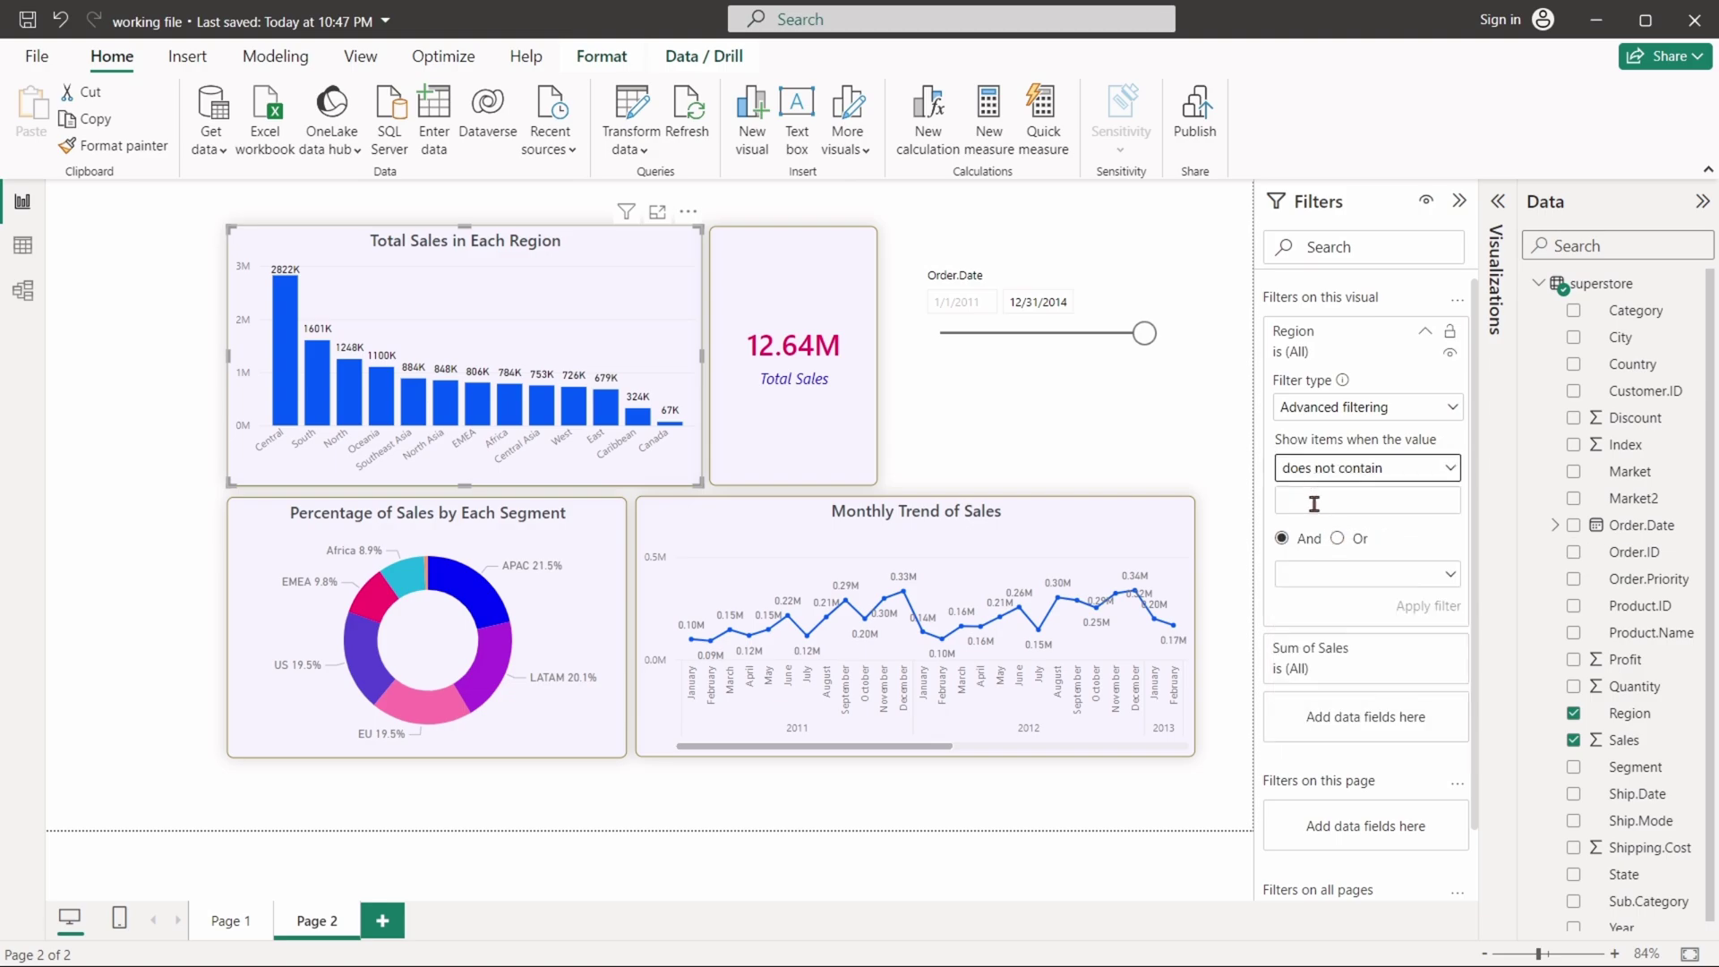
pyautogui.click(1314, 499)
pyautogui.write('Asia')
pyautogui.moveTo(1314, 502); pyautogui.dragTo(1278, 501)
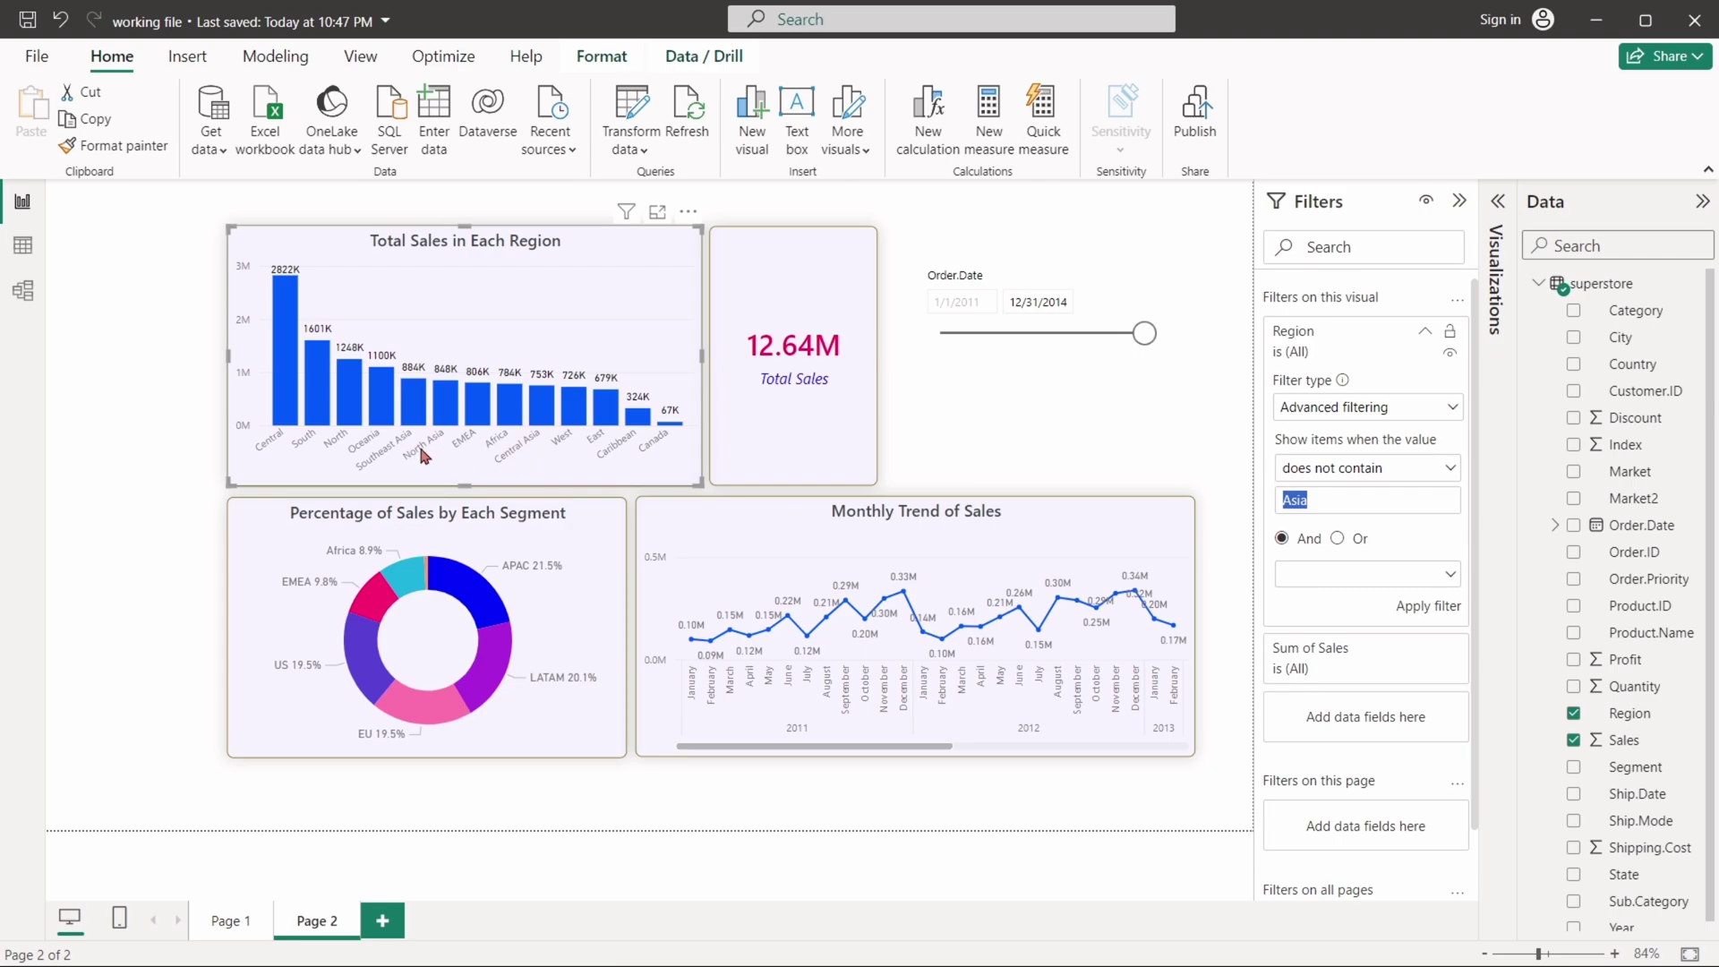
pyautogui.click(1414, 609)
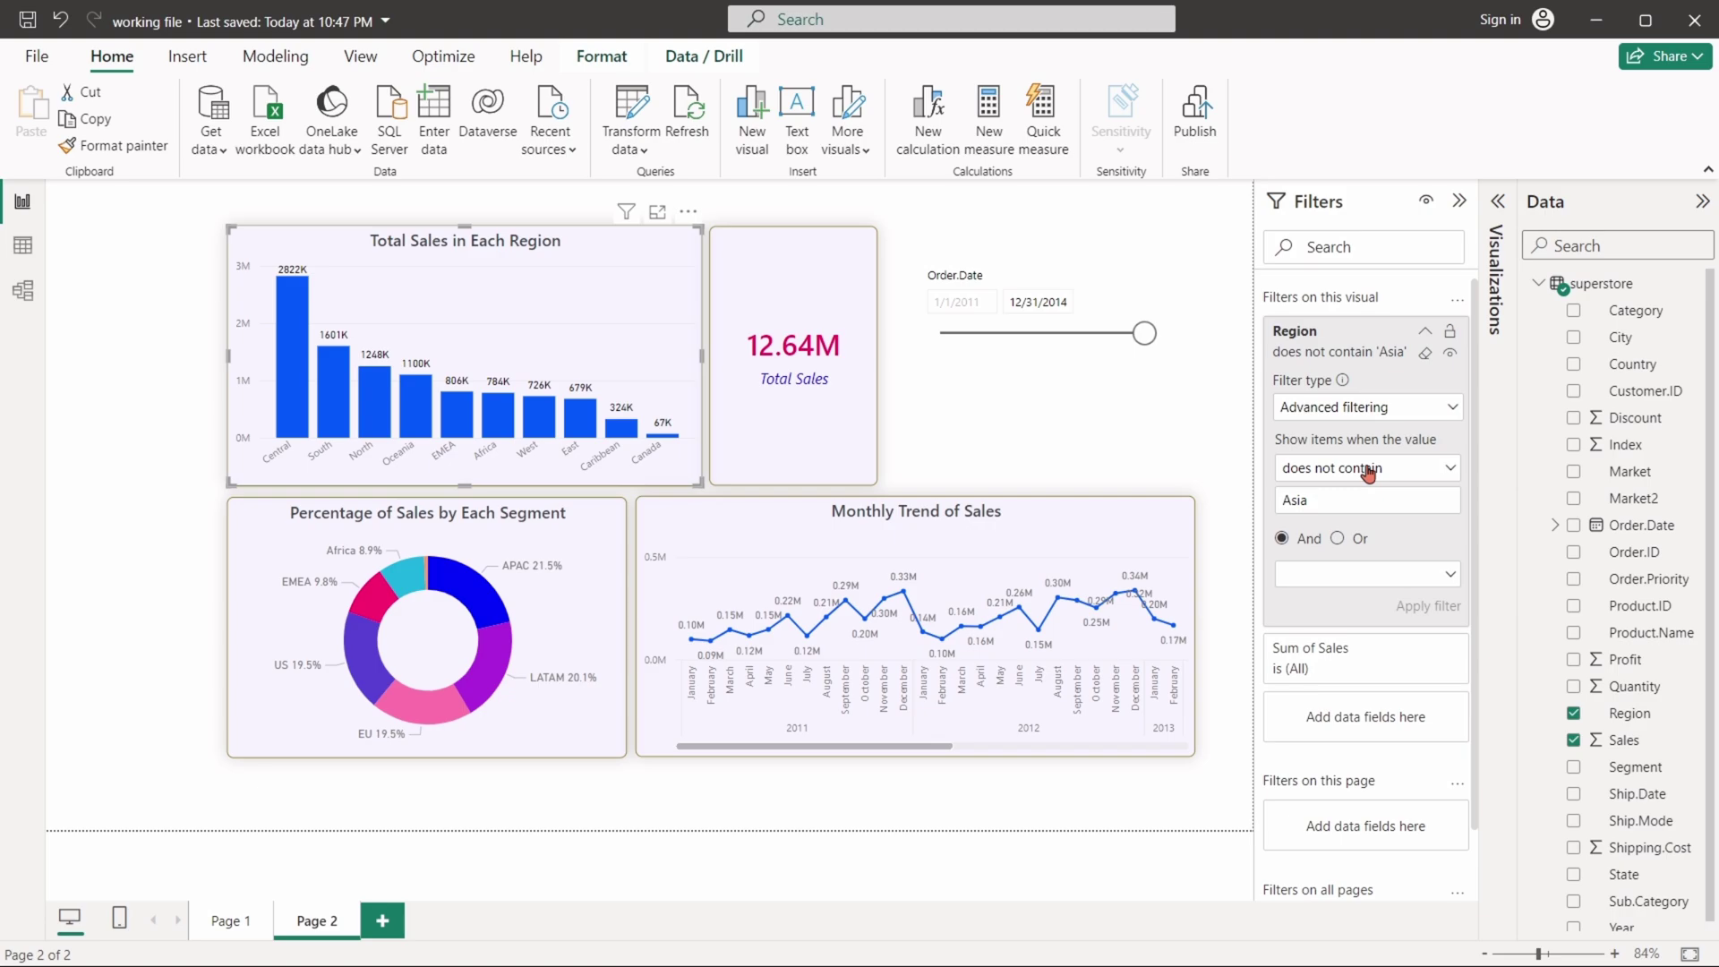
pyautogui.hotkey('ctrl', 'z')
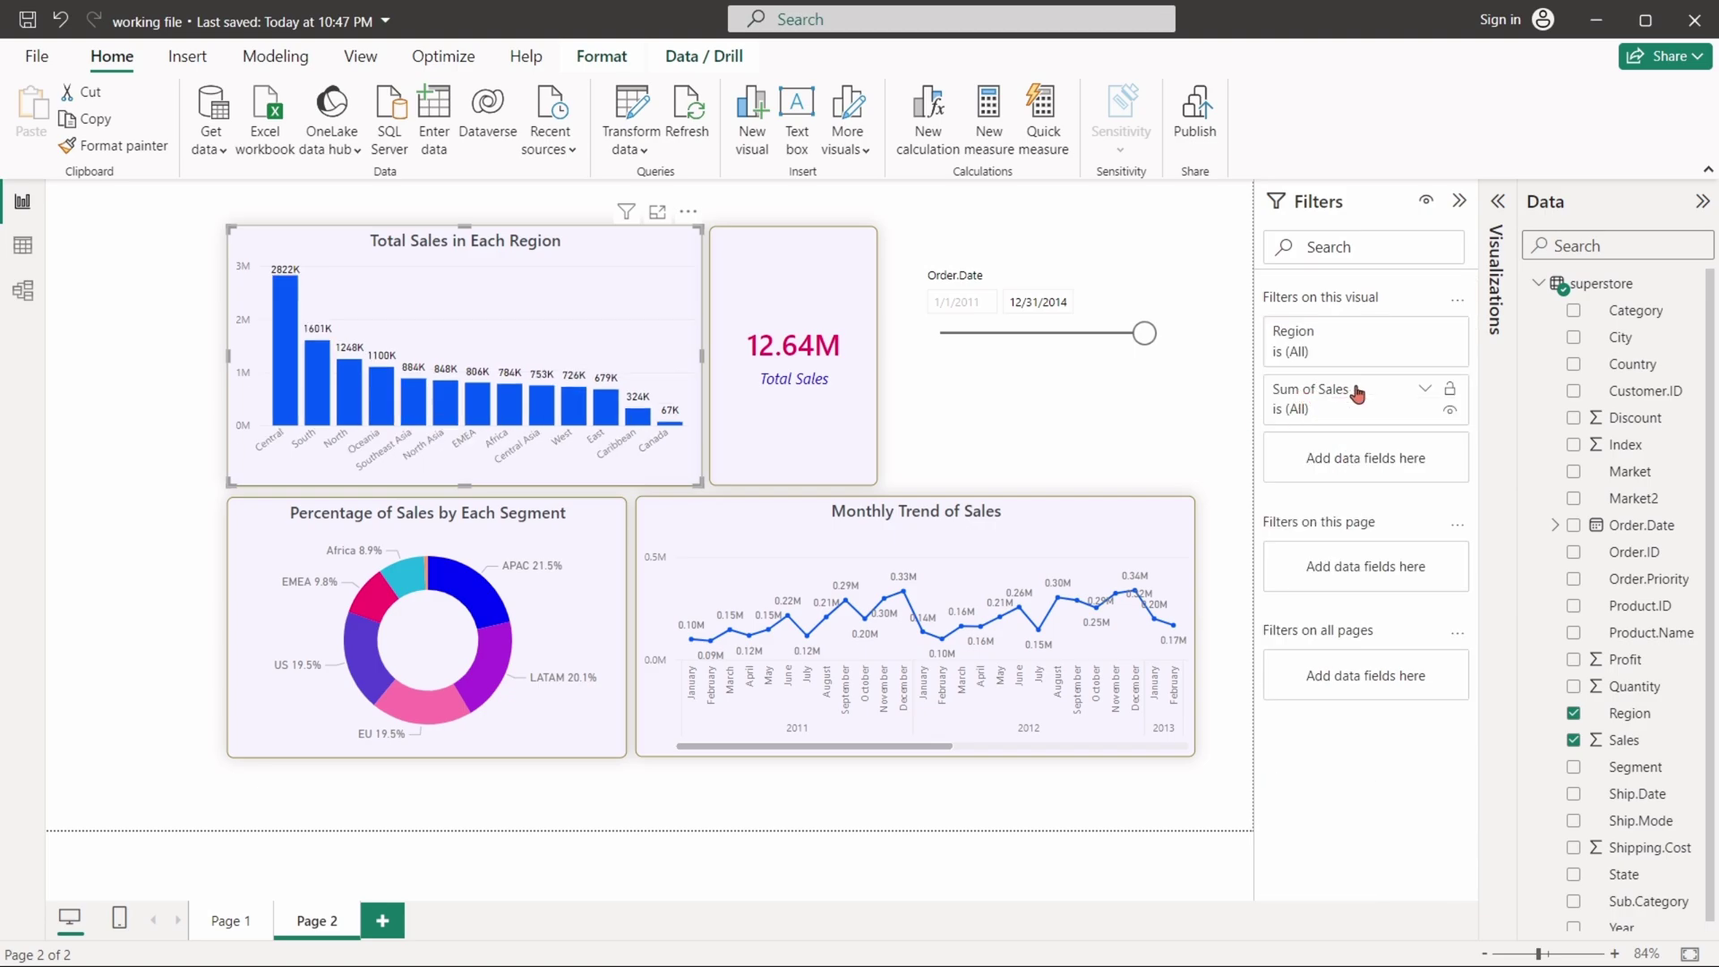
pyautogui.click(1424, 388)
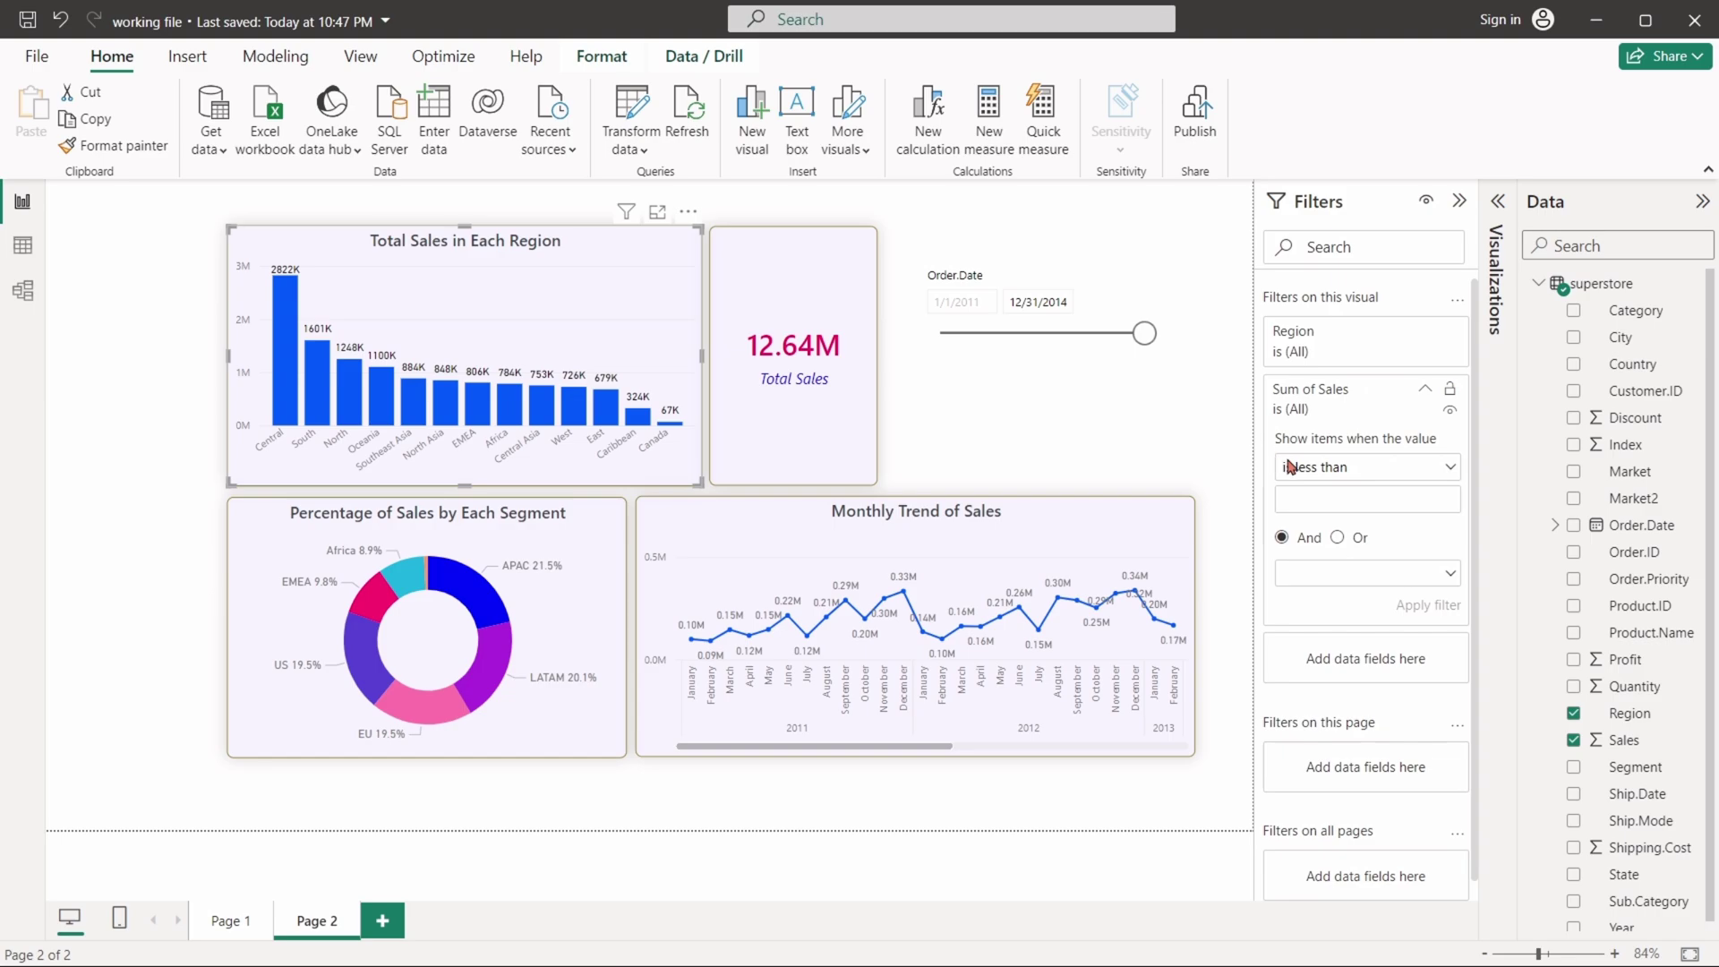
pyautogui.click(1314, 469)
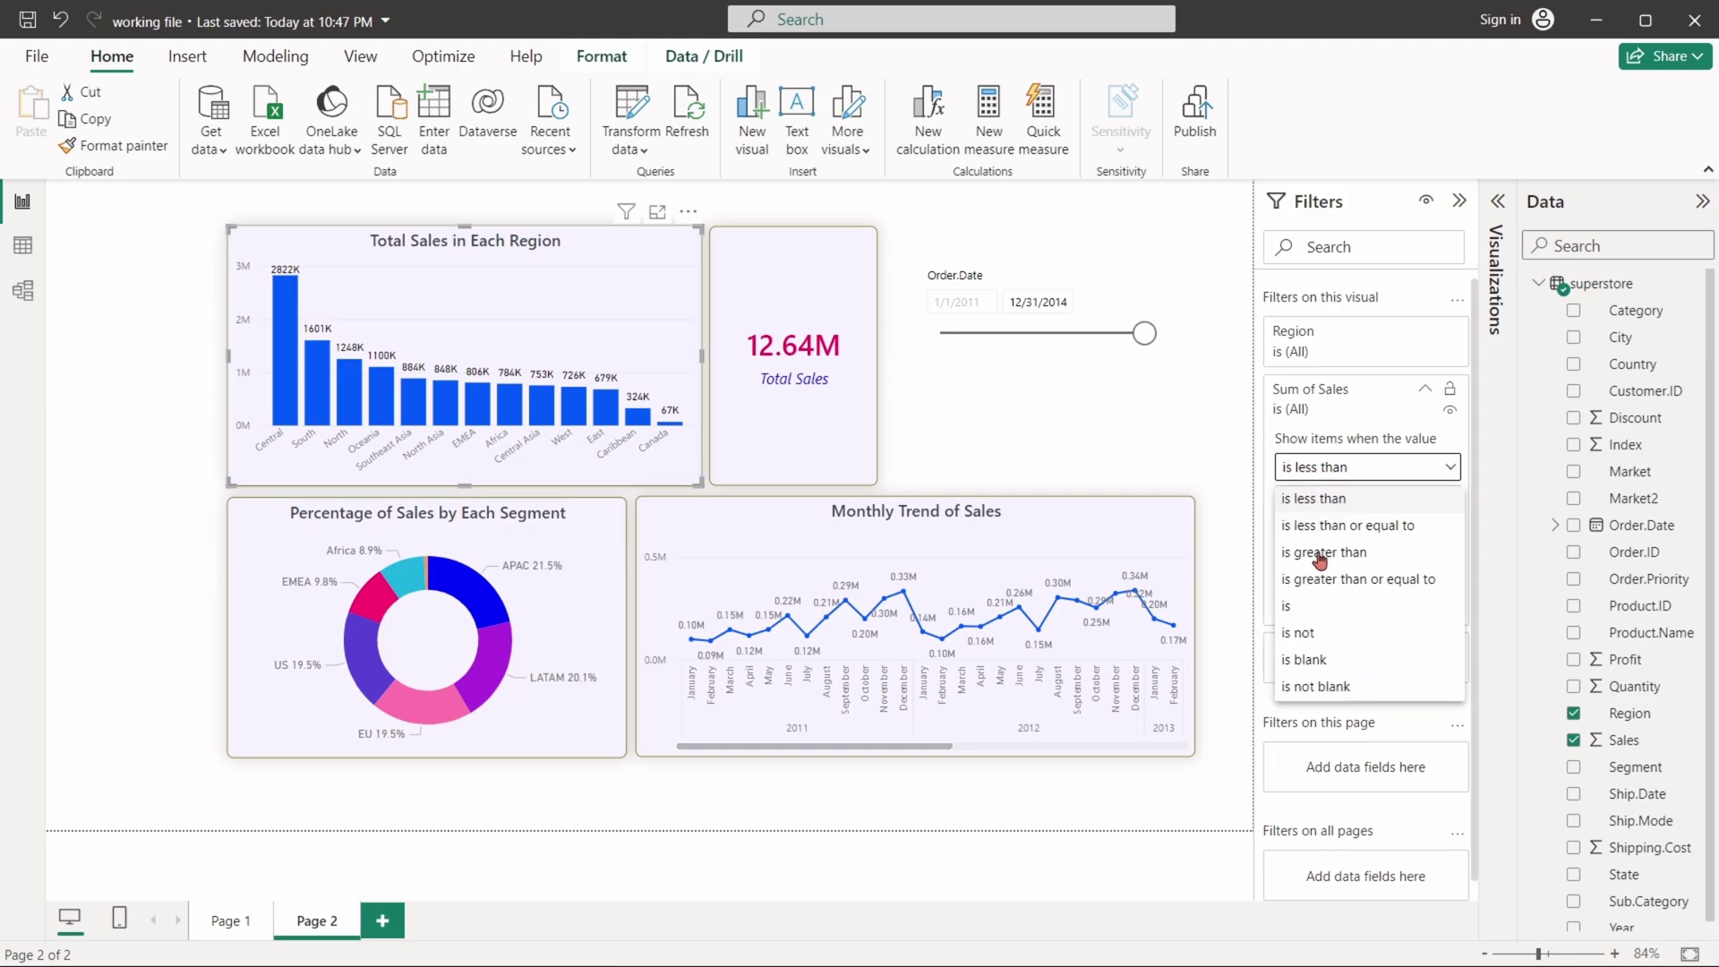
pyautogui.click(1320, 553)
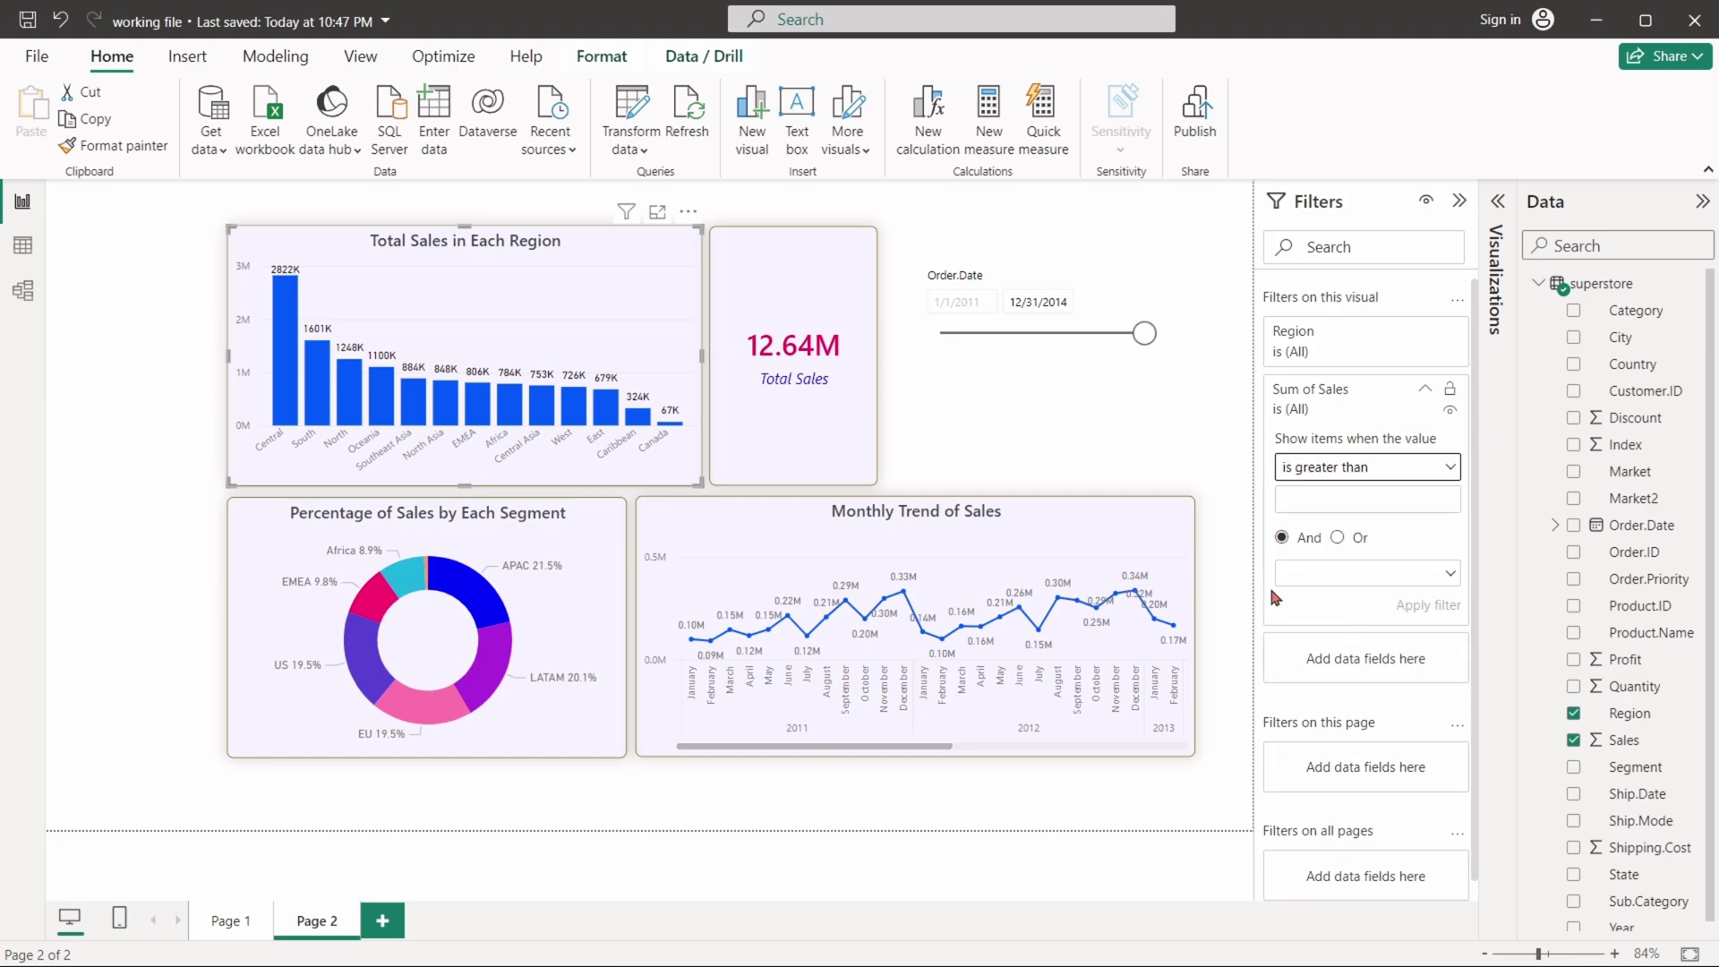
pyautogui.click(1304, 503)
pyautogui.write('800000')
pyautogui.moveTo(1336, 499); pyautogui.dragTo(1278, 502)
pyautogui.click(1423, 616)
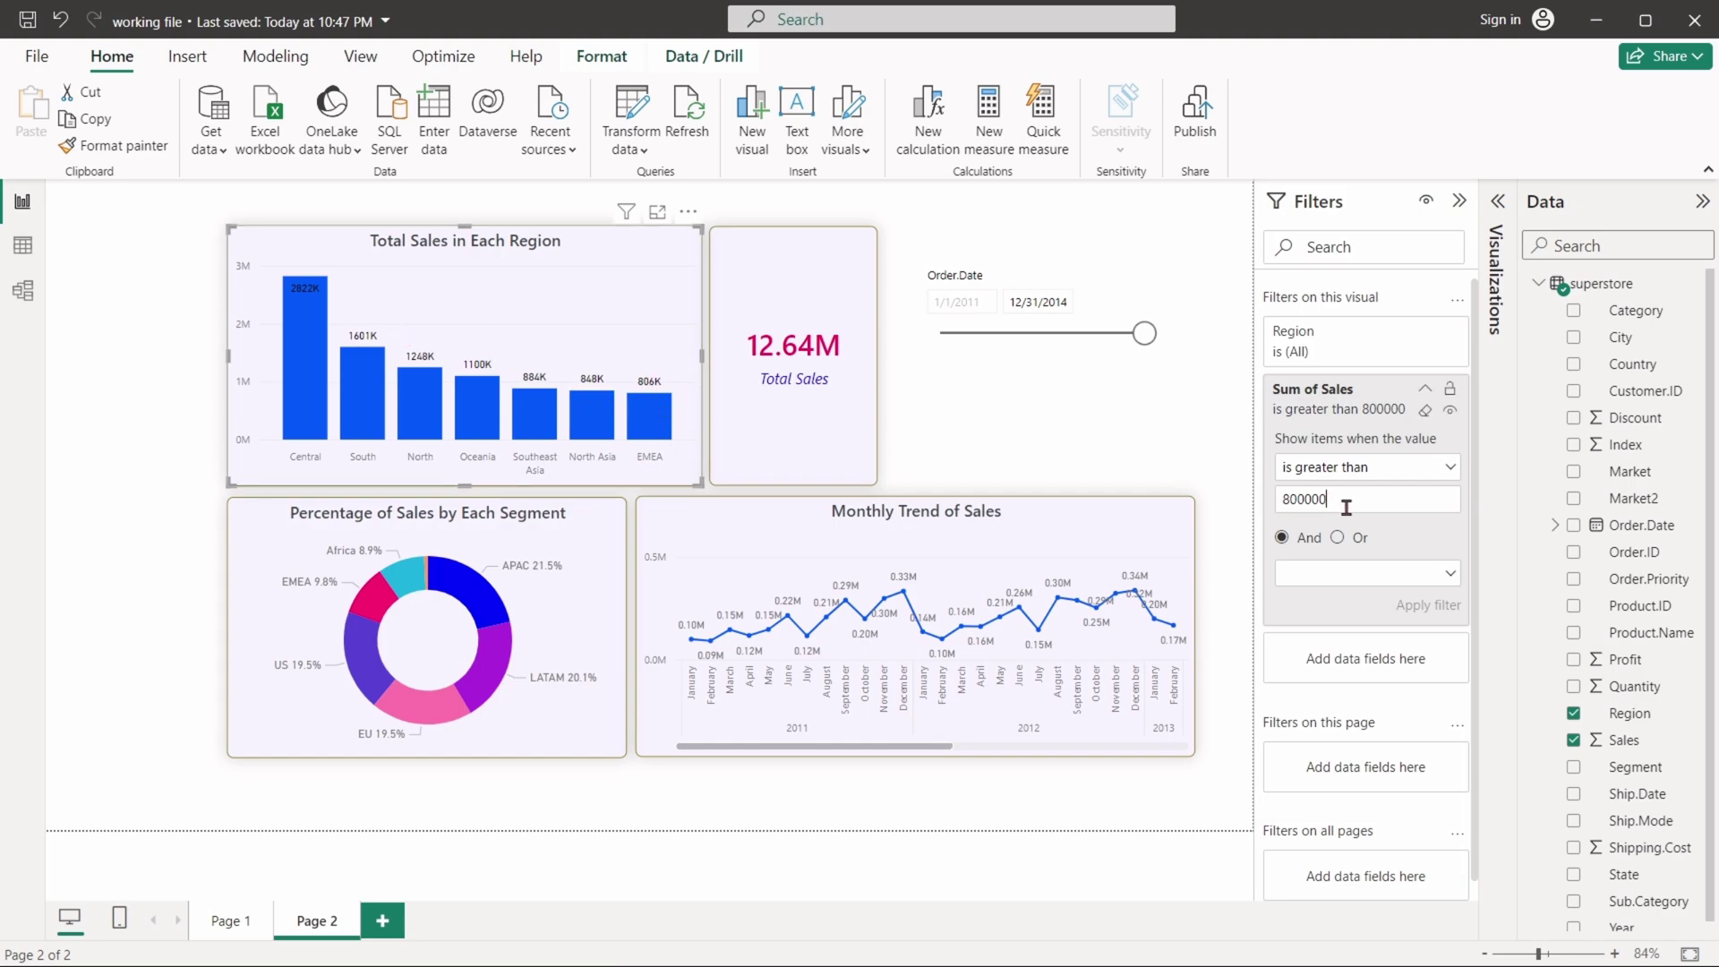
pyautogui.click(1449, 468)
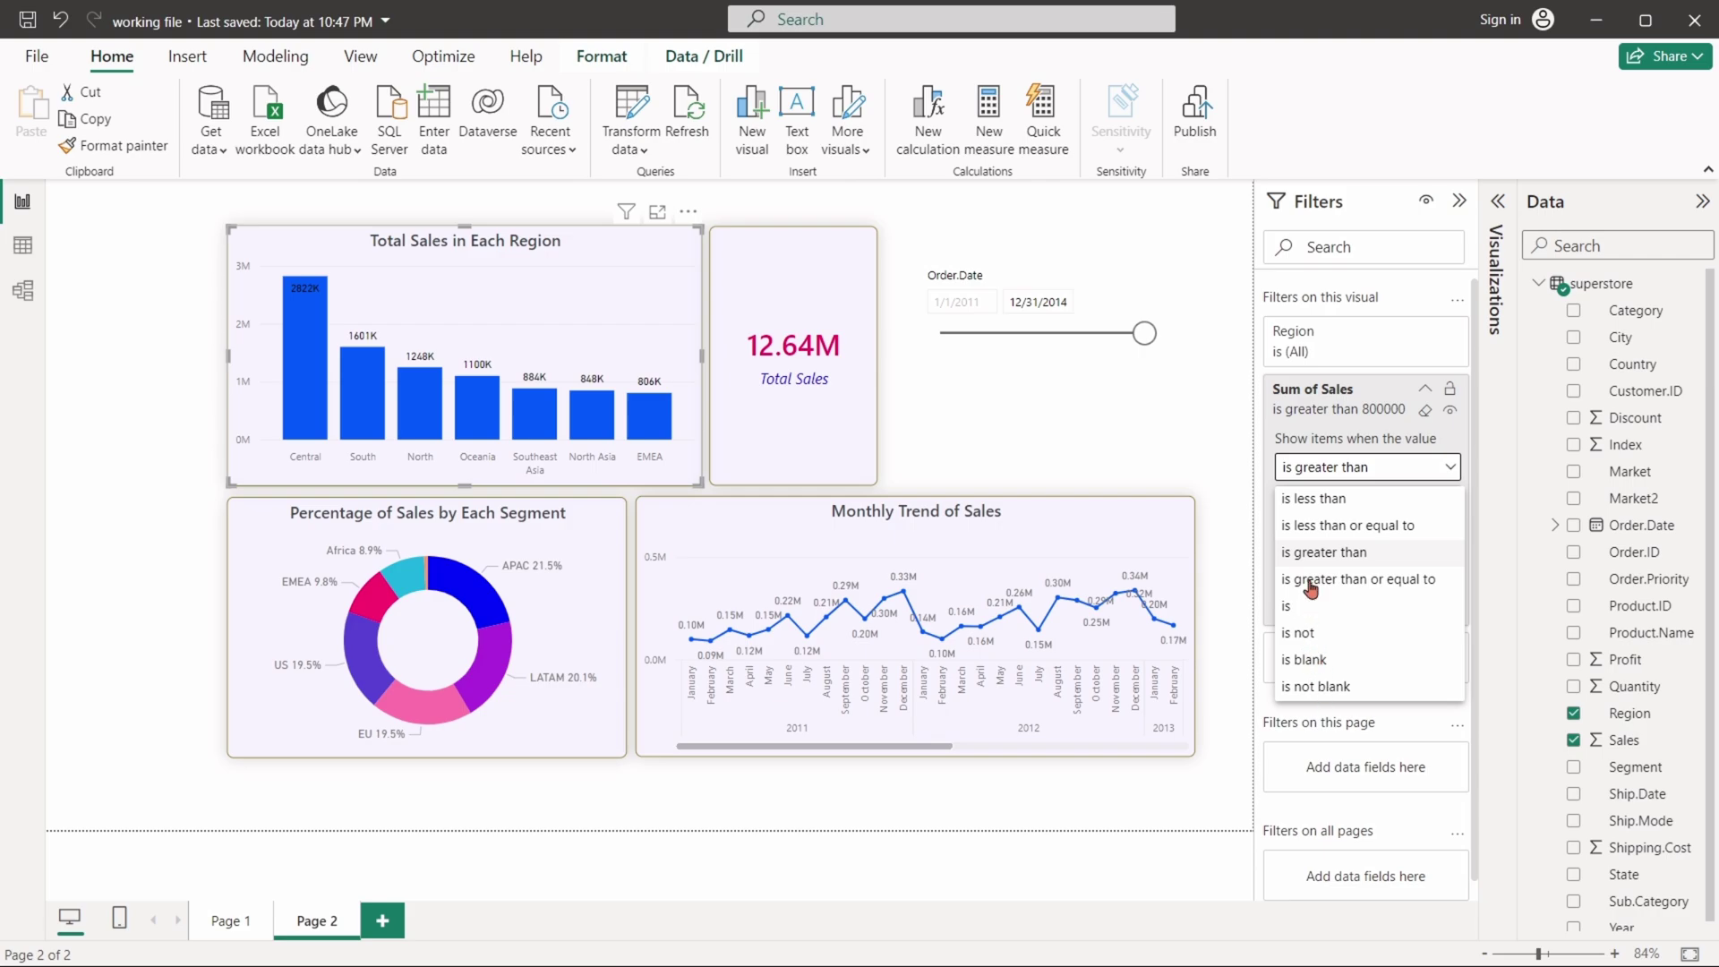
pyautogui.click(1450, 467)
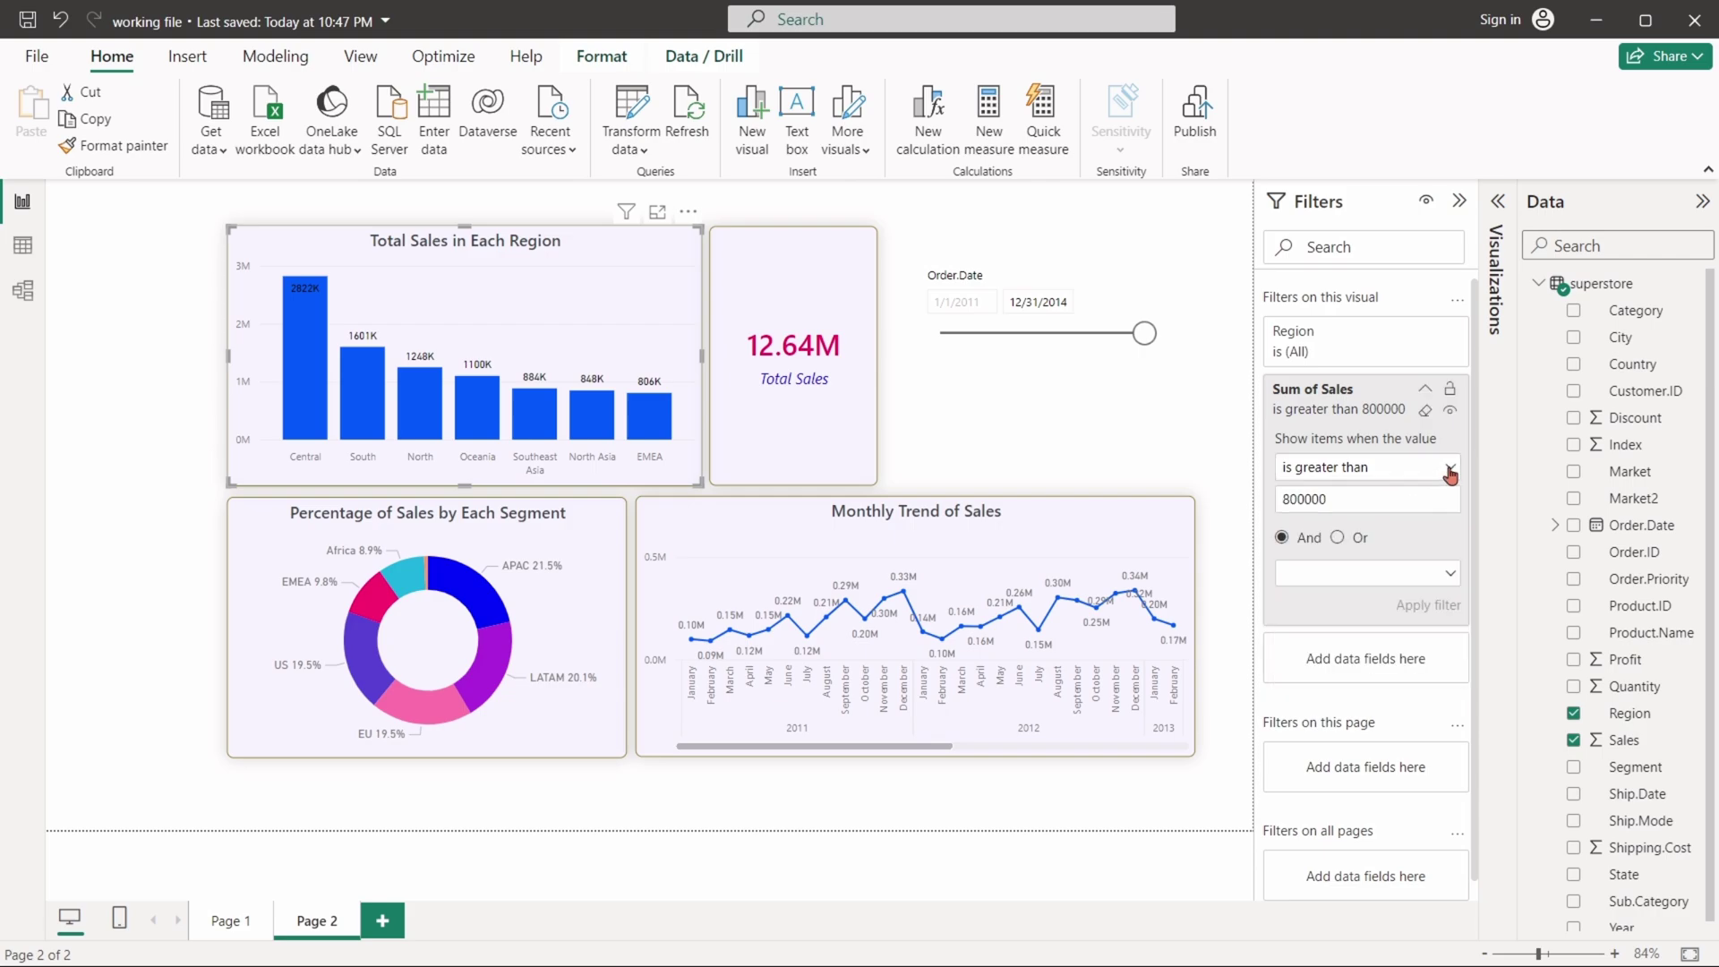
pyautogui.click(1424, 410)
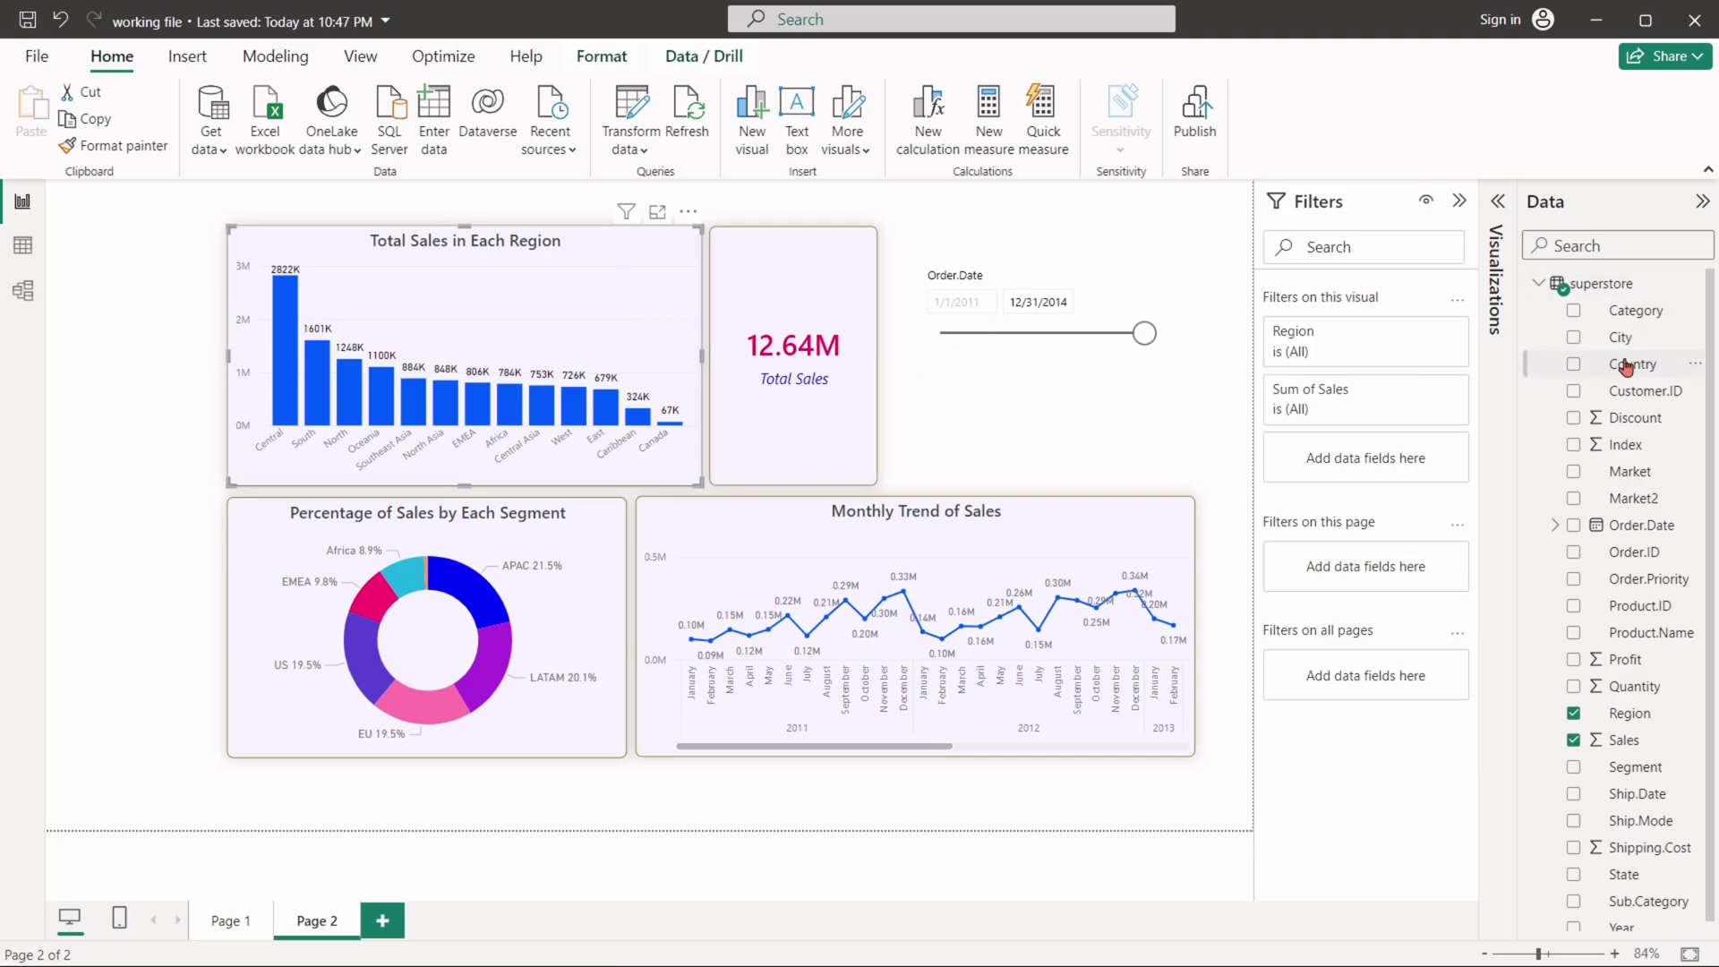
pyautogui.moveTo(1635, 367); pyautogui.dragTo(1379, 564)
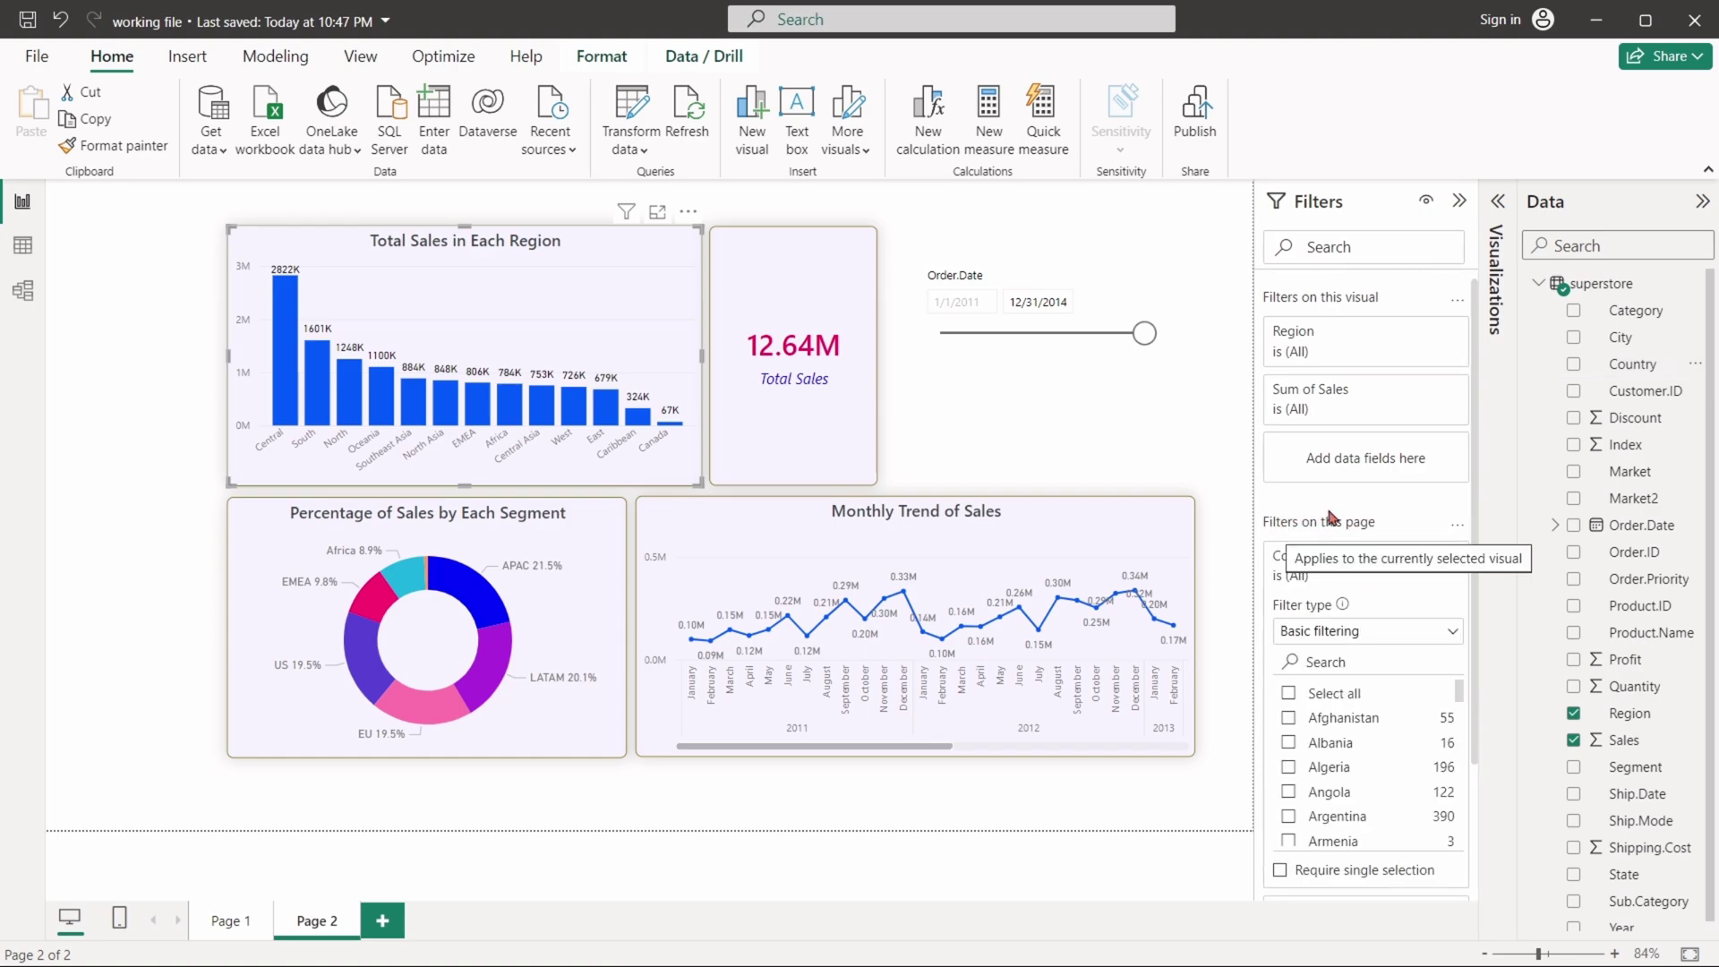
pyautogui.scroll(-2, 1343, 516)
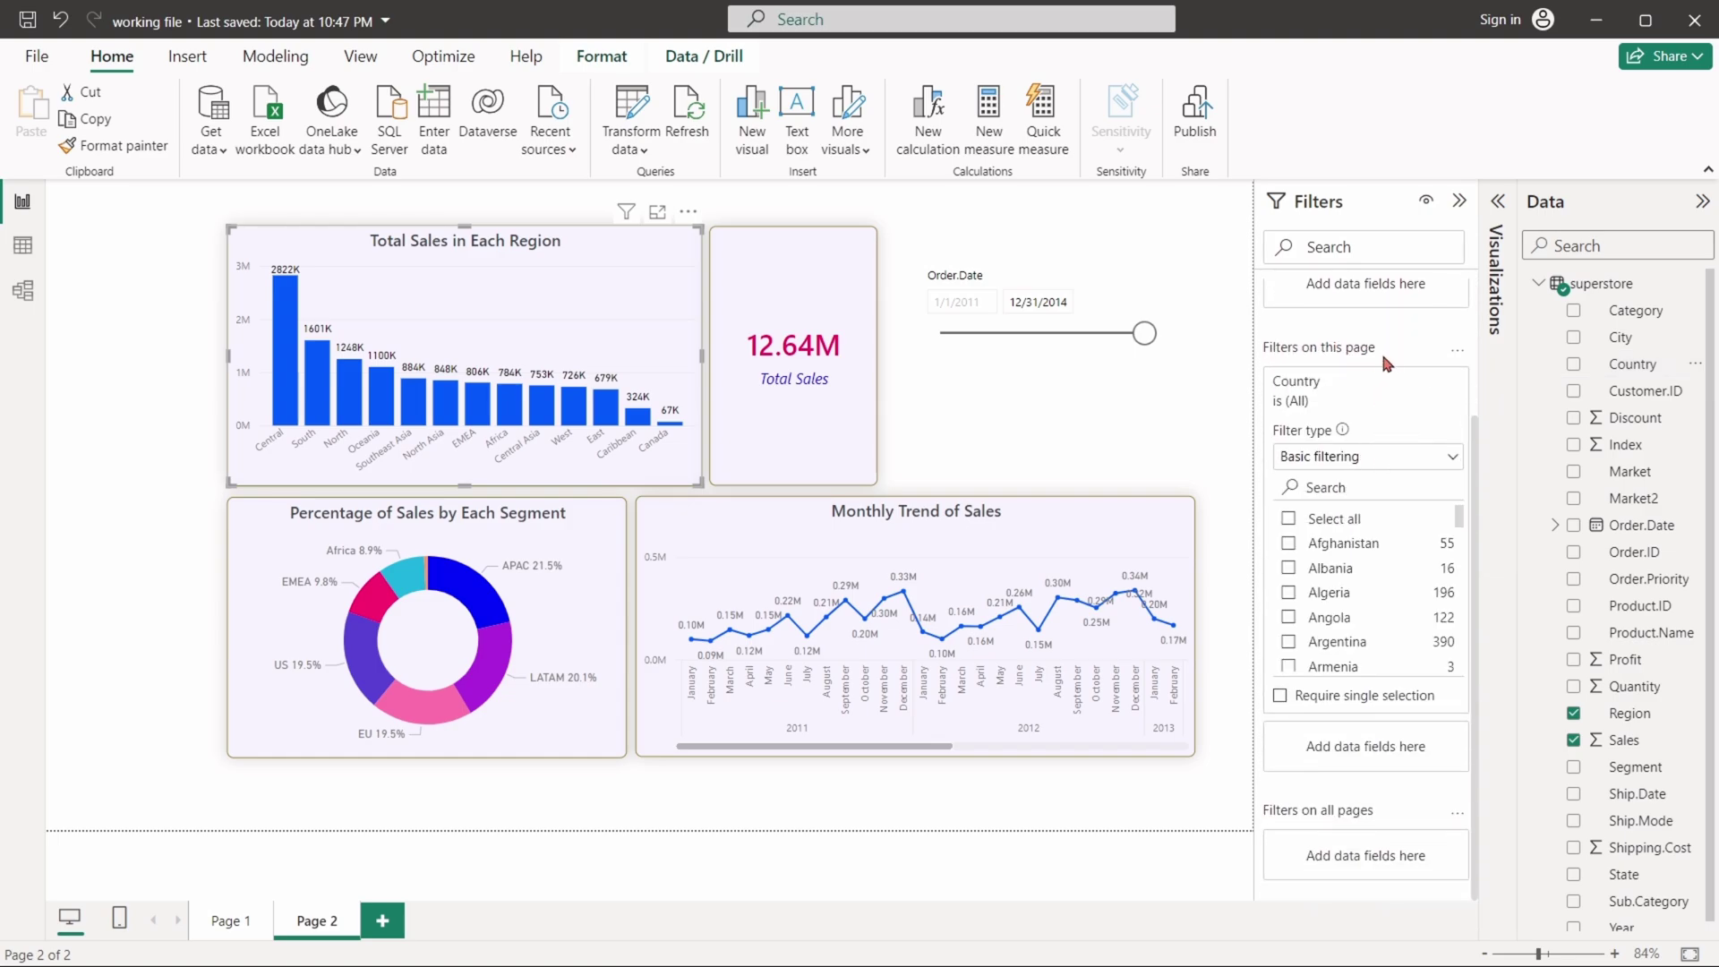
pyautogui.click(1290, 544)
pyautogui.click(1298, 594)
pyautogui.scroll(-1, 1340, 588)
pyautogui.scroll(-1, 1340, 591)
pyautogui.click(1312, 608)
pyautogui.scroll(-3, 1316, 609)
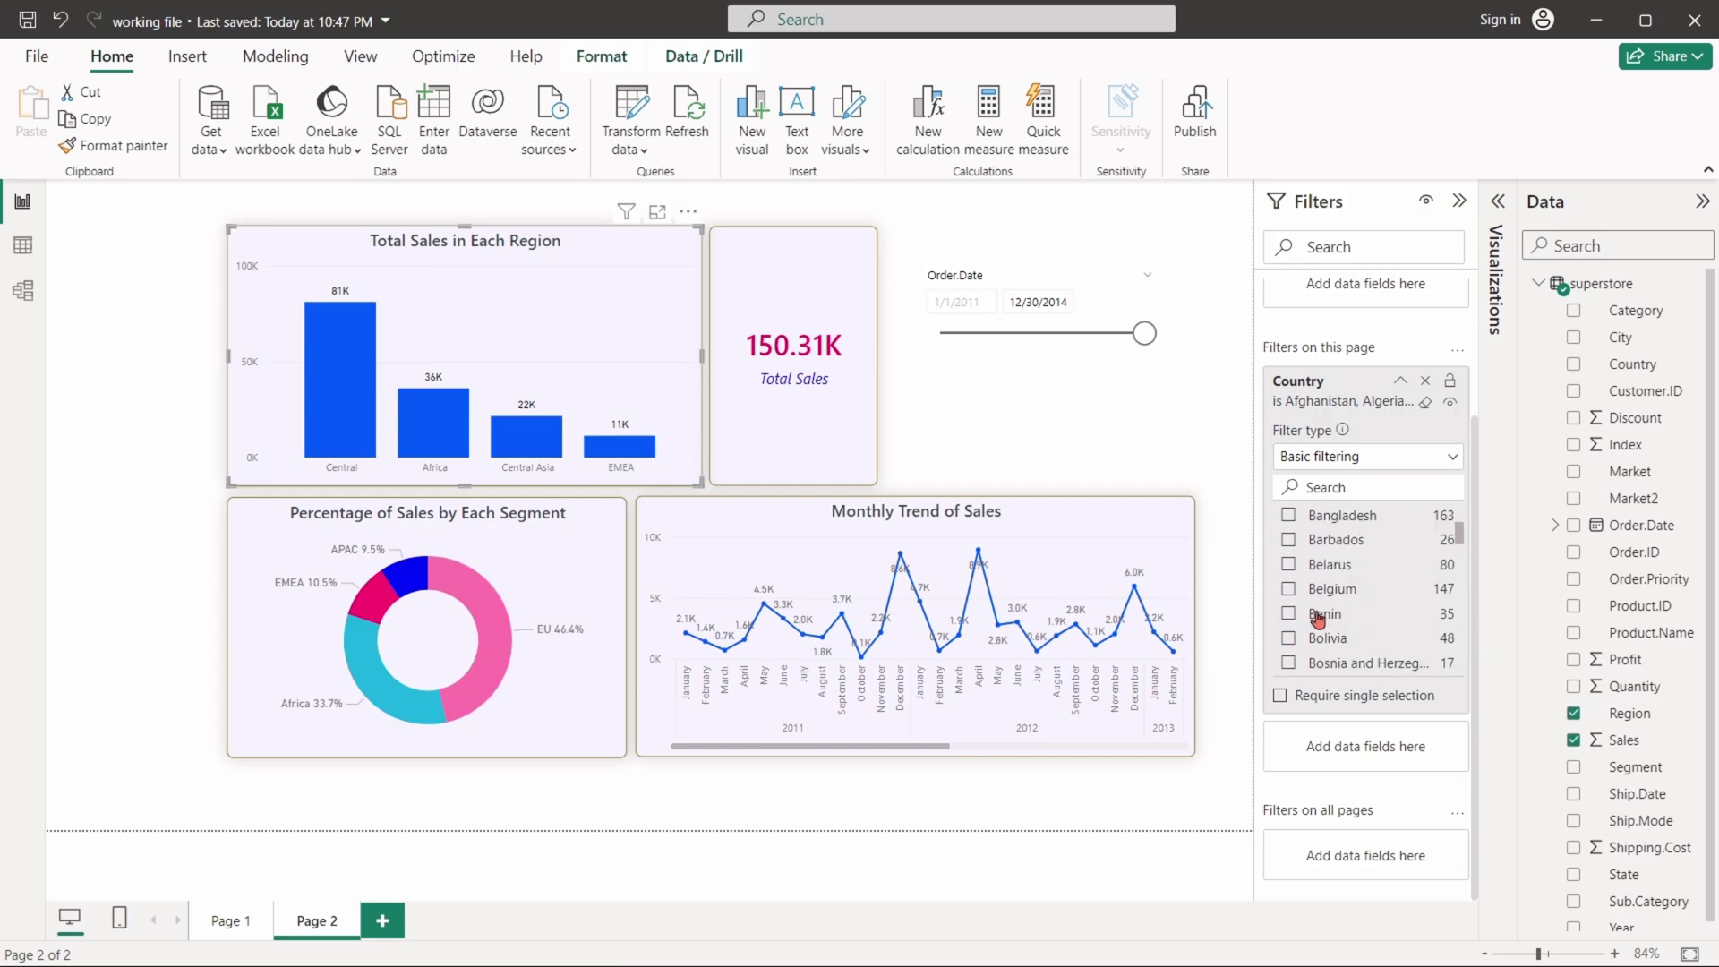
pyautogui.scroll(-1, 1318, 618)
pyautogui.click(1318, 616)
pyautogui.scroll(-3, 1316, 627)
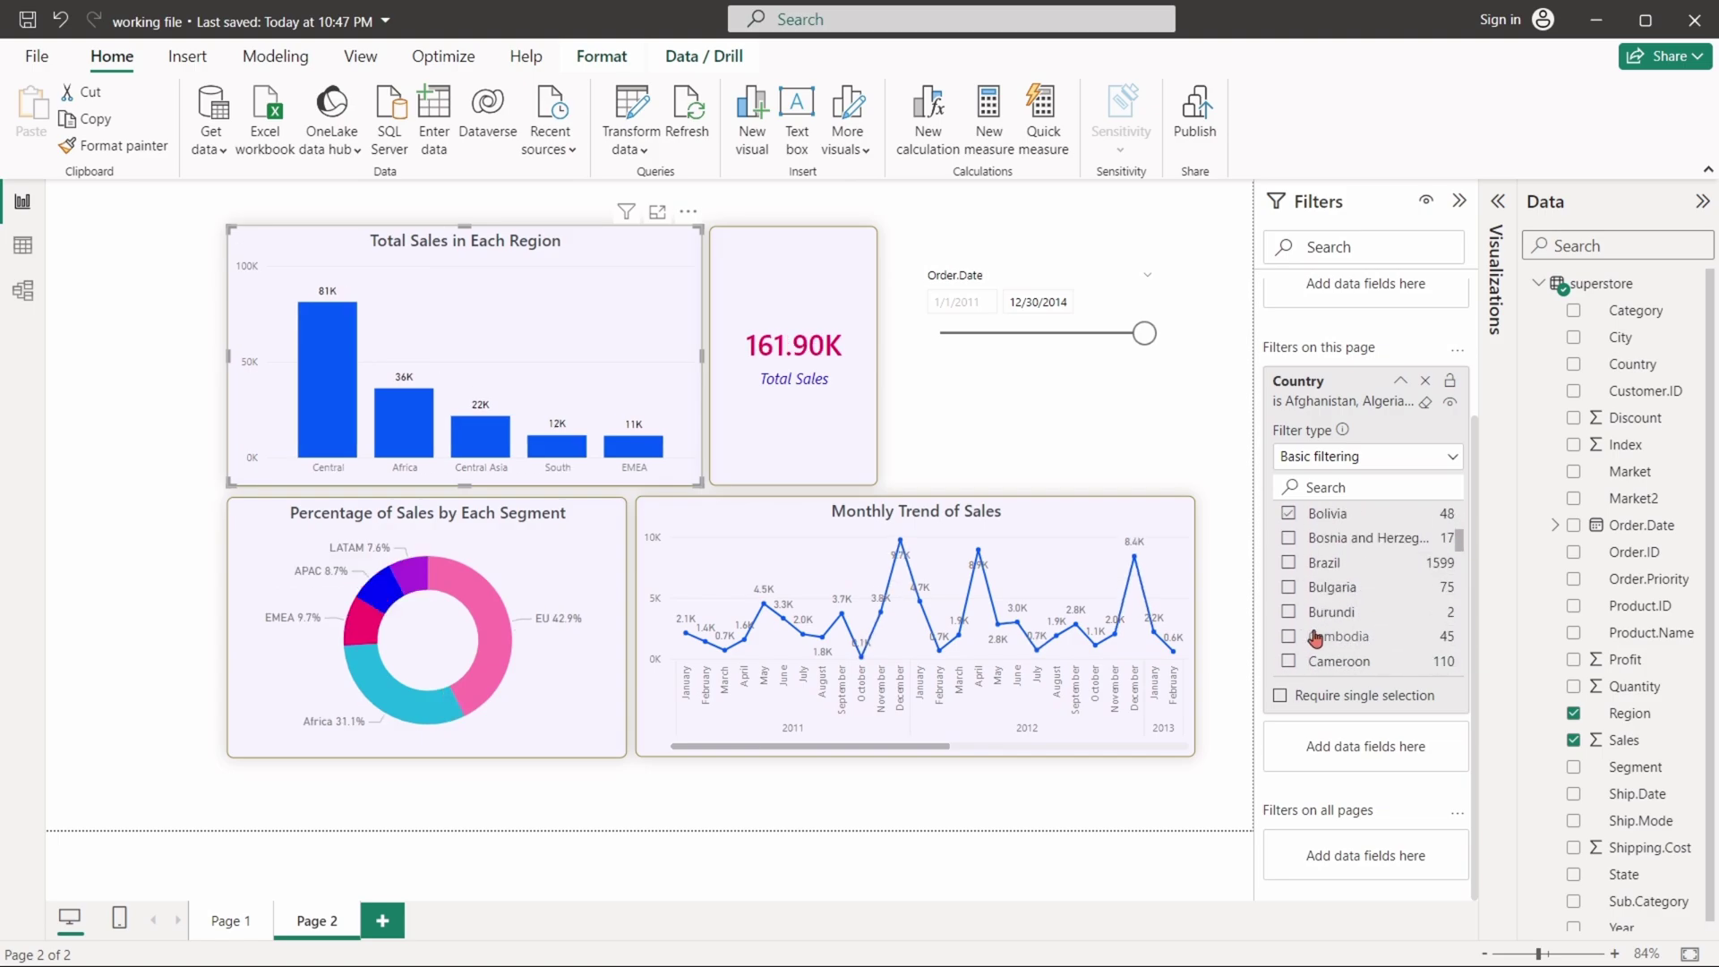
pyautogui.click(1317, 636)
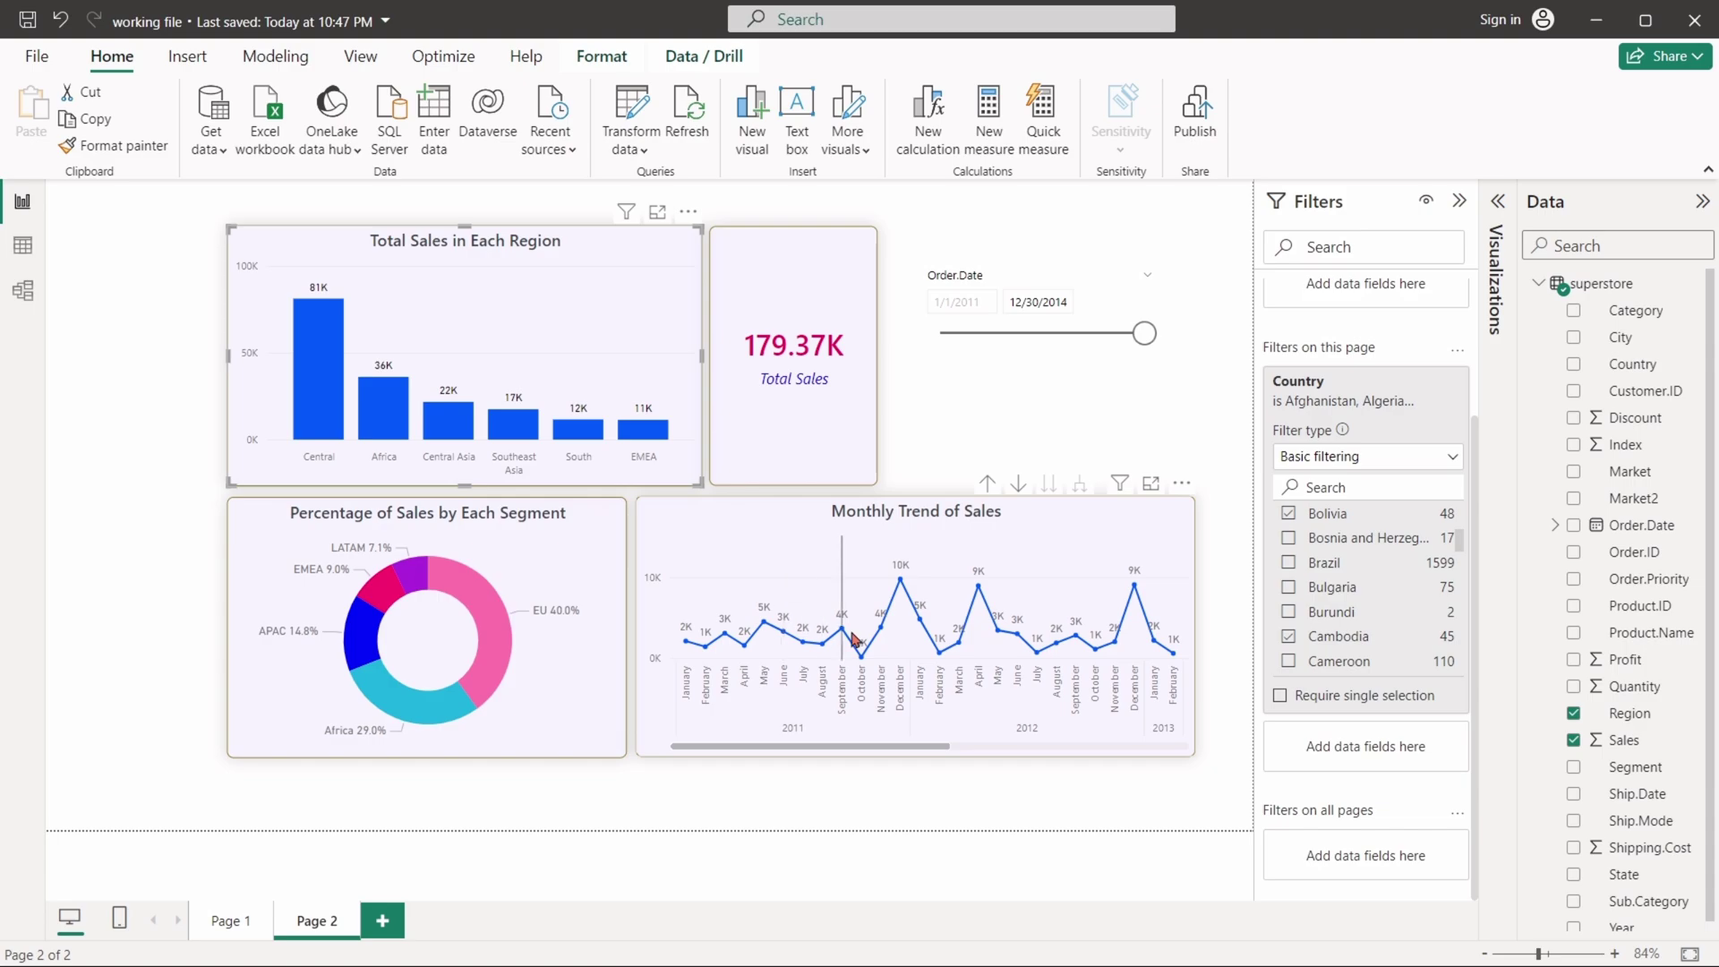
pyautogui.scroll(5, 1321, 662)
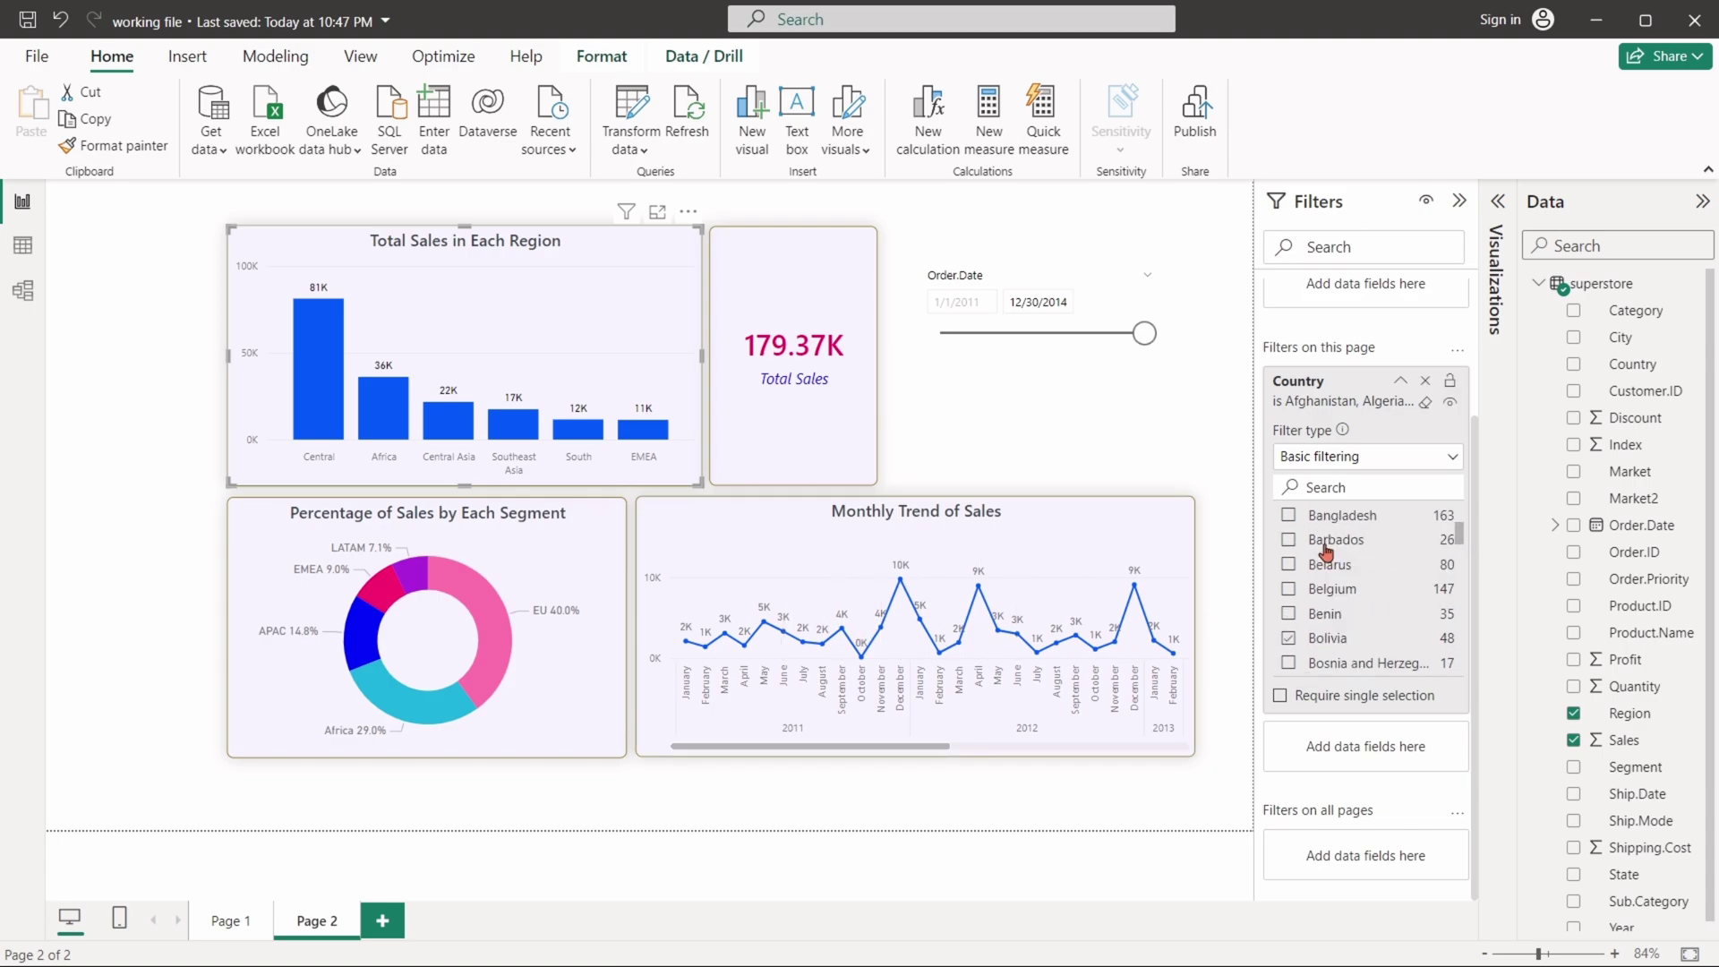
pyautogui.click(1449, 381)
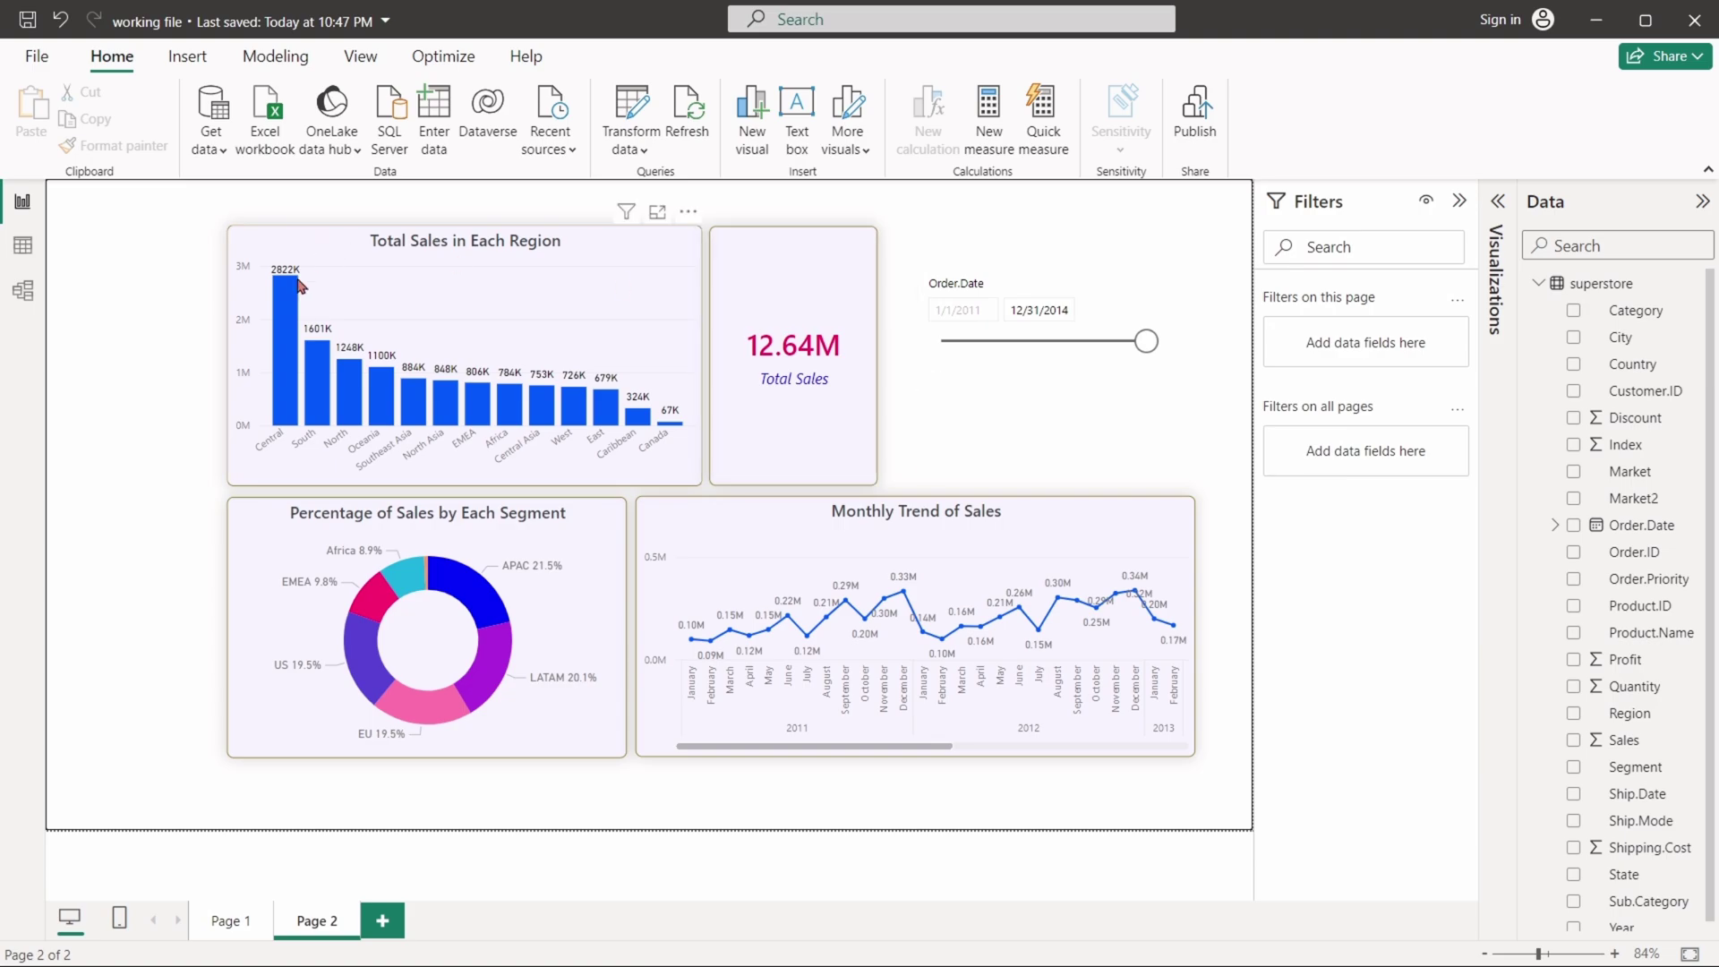
# Step: Cross-filter the page by each region bar in turn, from Central and South through West
pyautogui.click(293, 295)
pyautogui.click(328, 364)
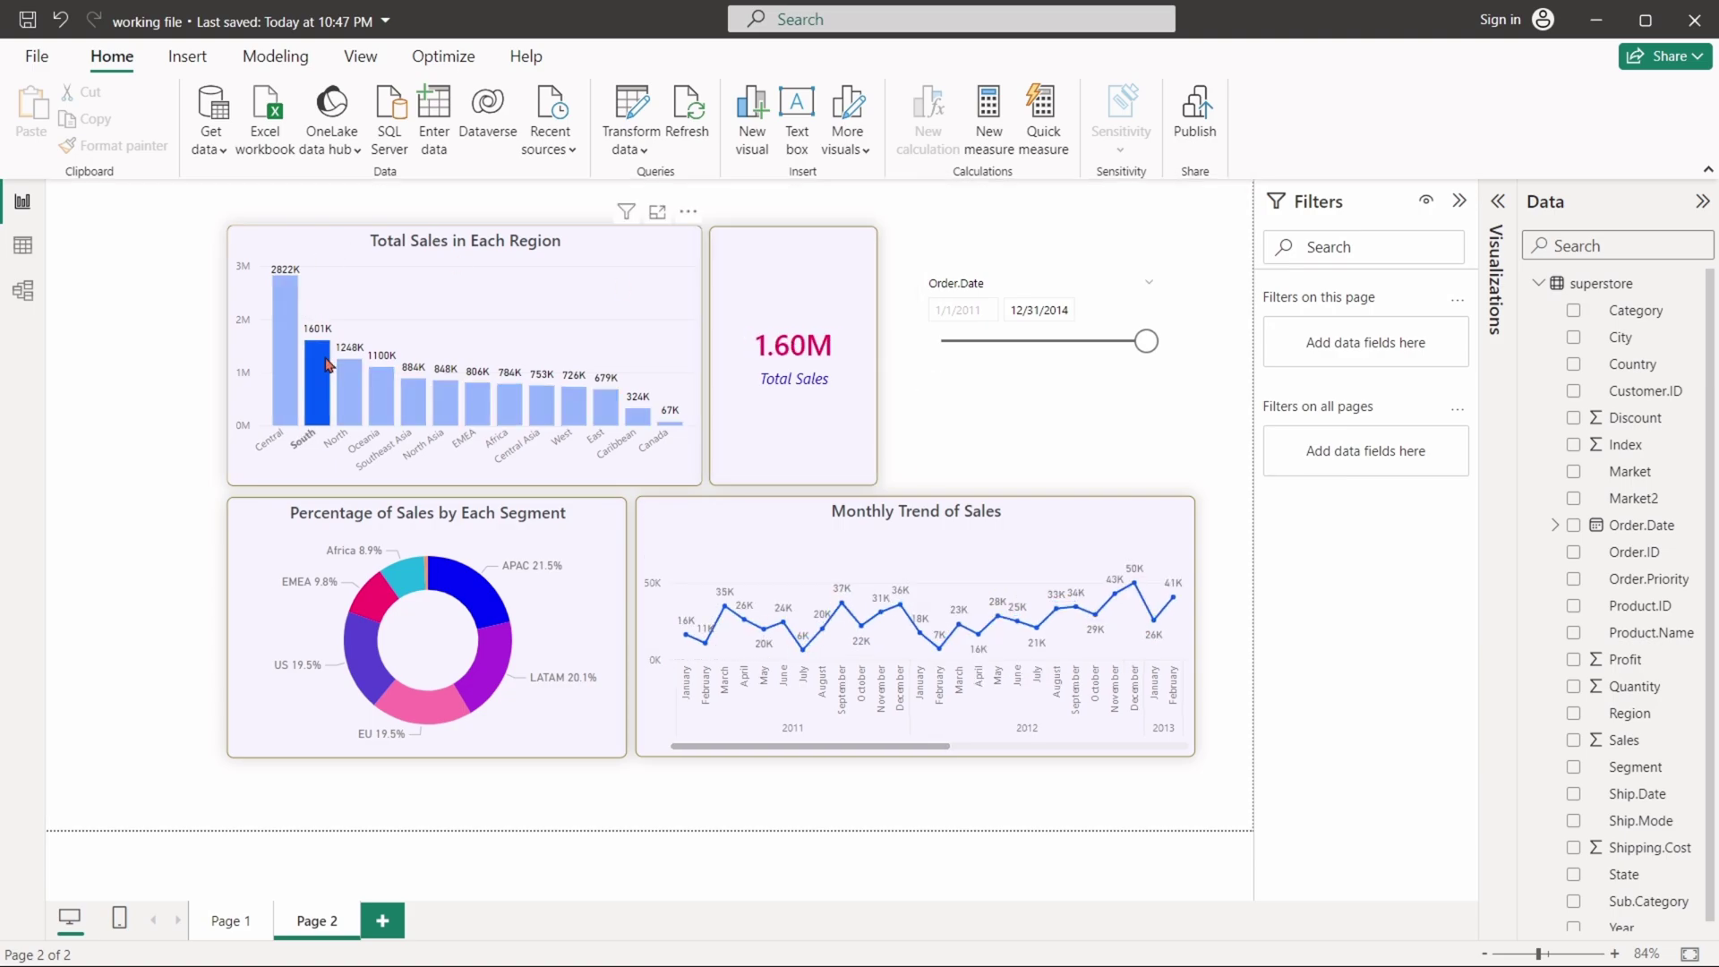
pyautogui.click(327, 364)
pyautogui.click(295, 324)
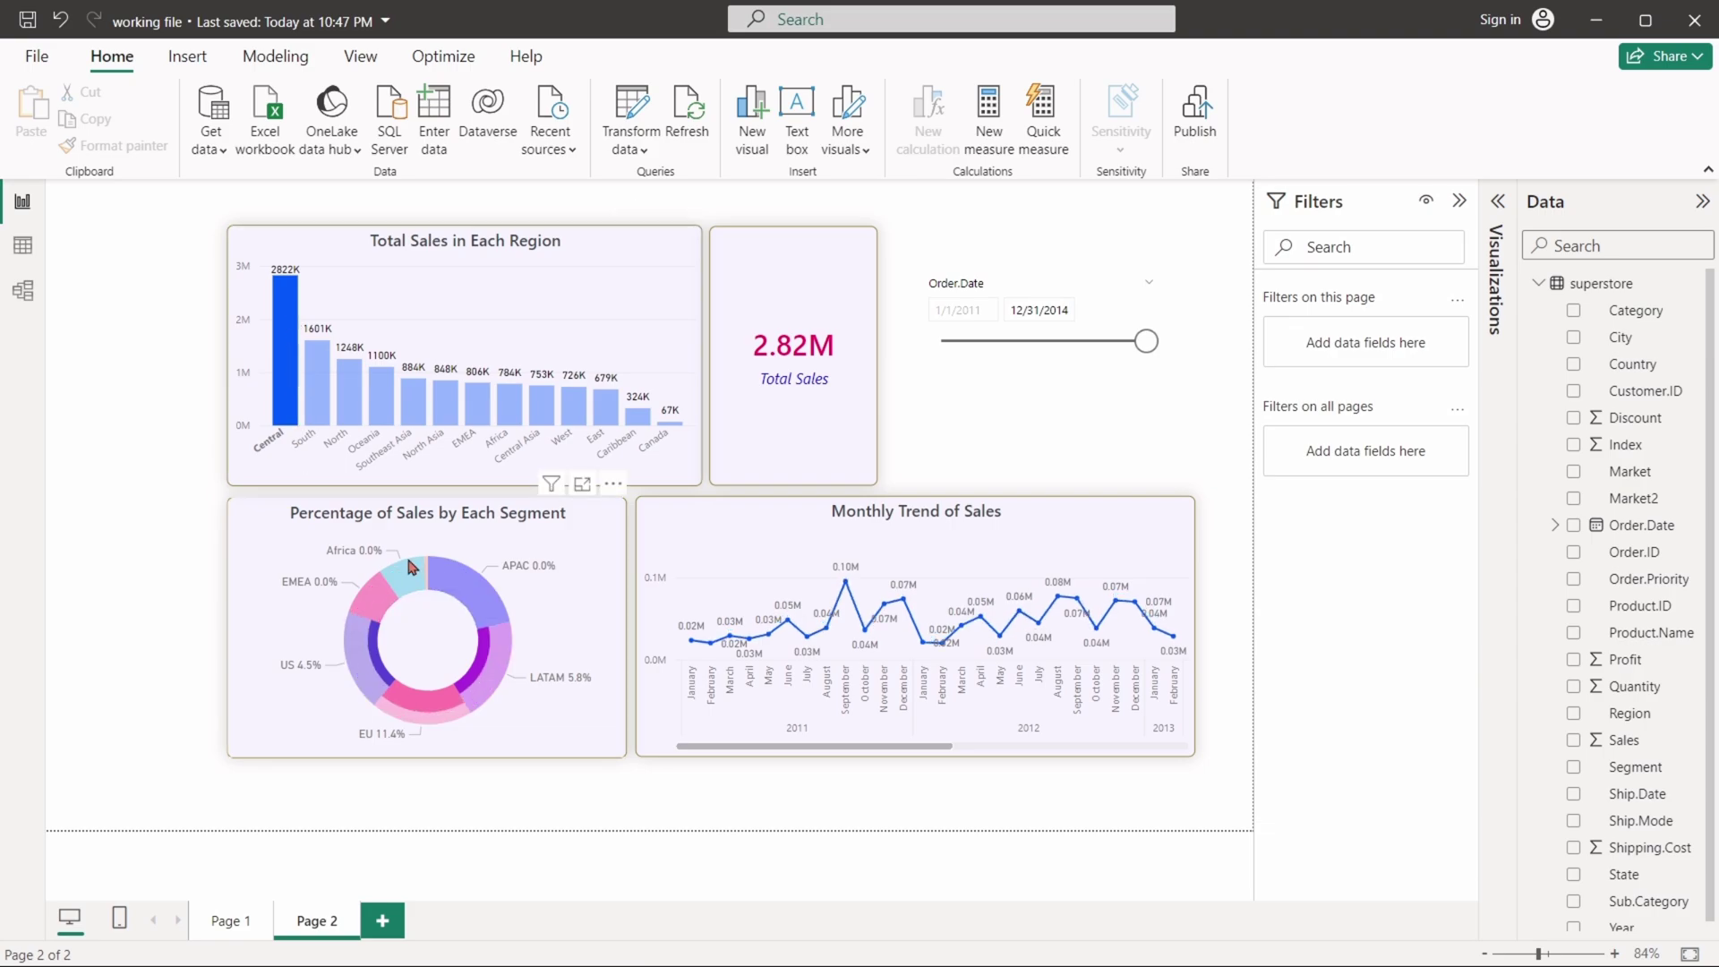
pyautogui.click(317, 376)
pyautogui.click(349, 399)
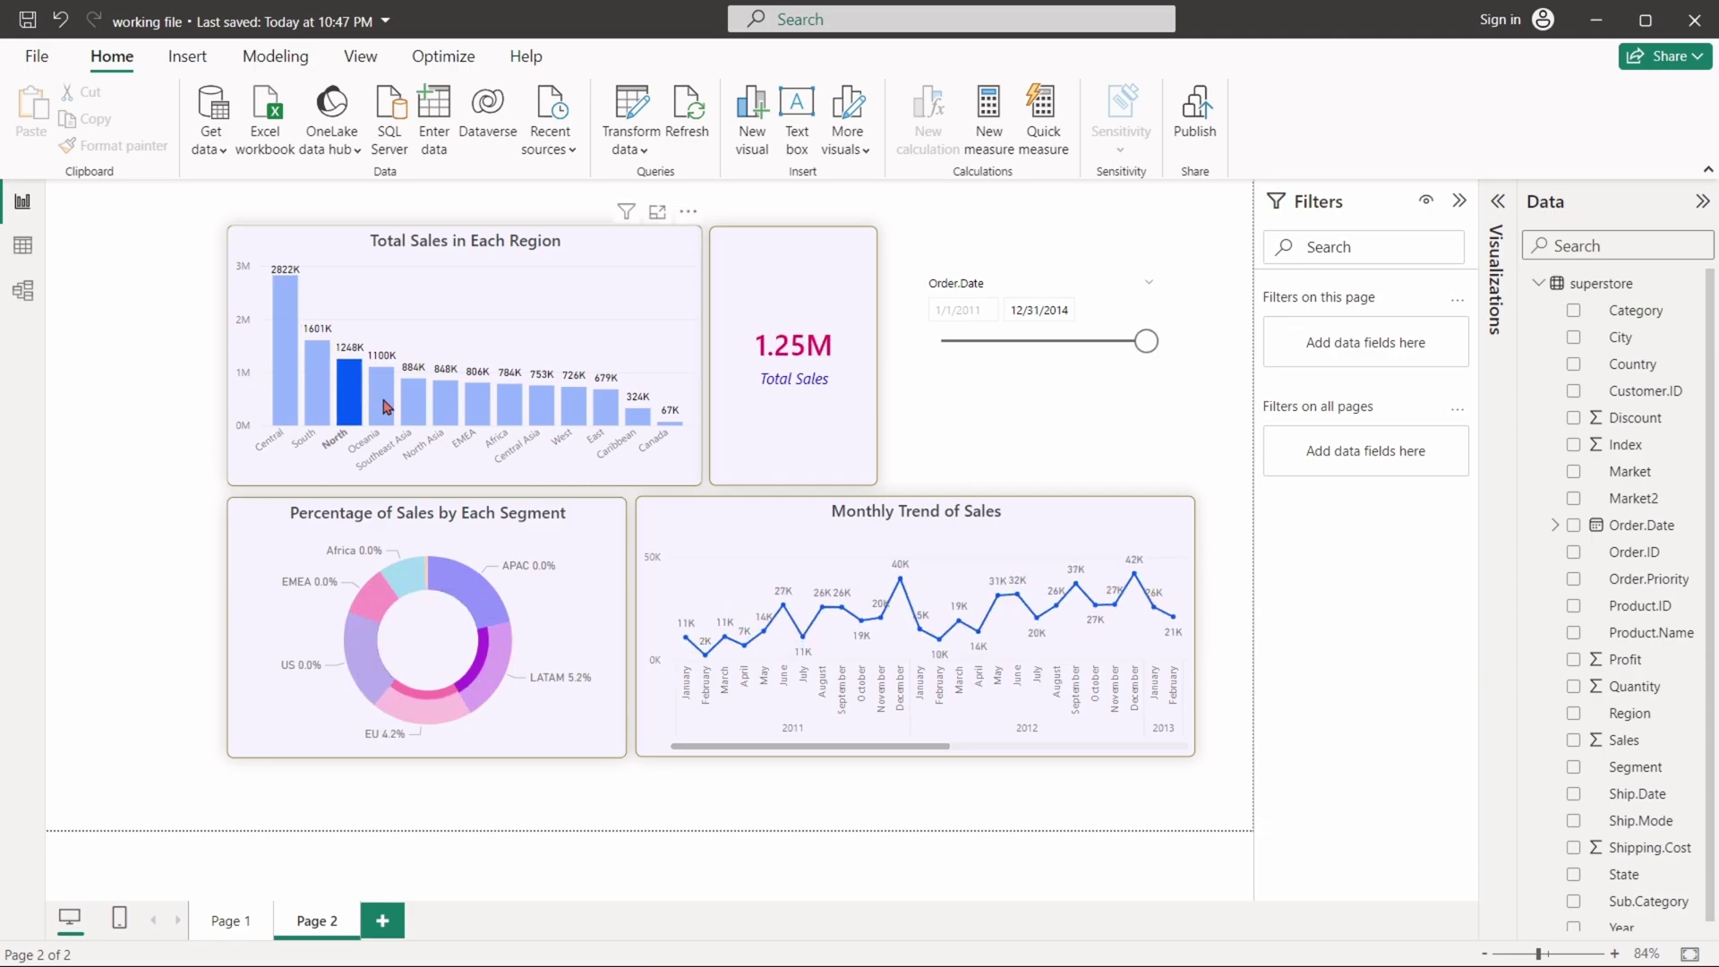
pyautogui.click(385, 405)
pyautogui.click(413, 404)
pyautogui.click(445, 404)
pyautogui.click(478, 405)
pyautogui.click(510, 407)
pyautogui.click(574, 406)
# Step: Cross-filter by the APAC, EU and LATAM donut slices, then clear the selection
pyautogui.click(475, 595)
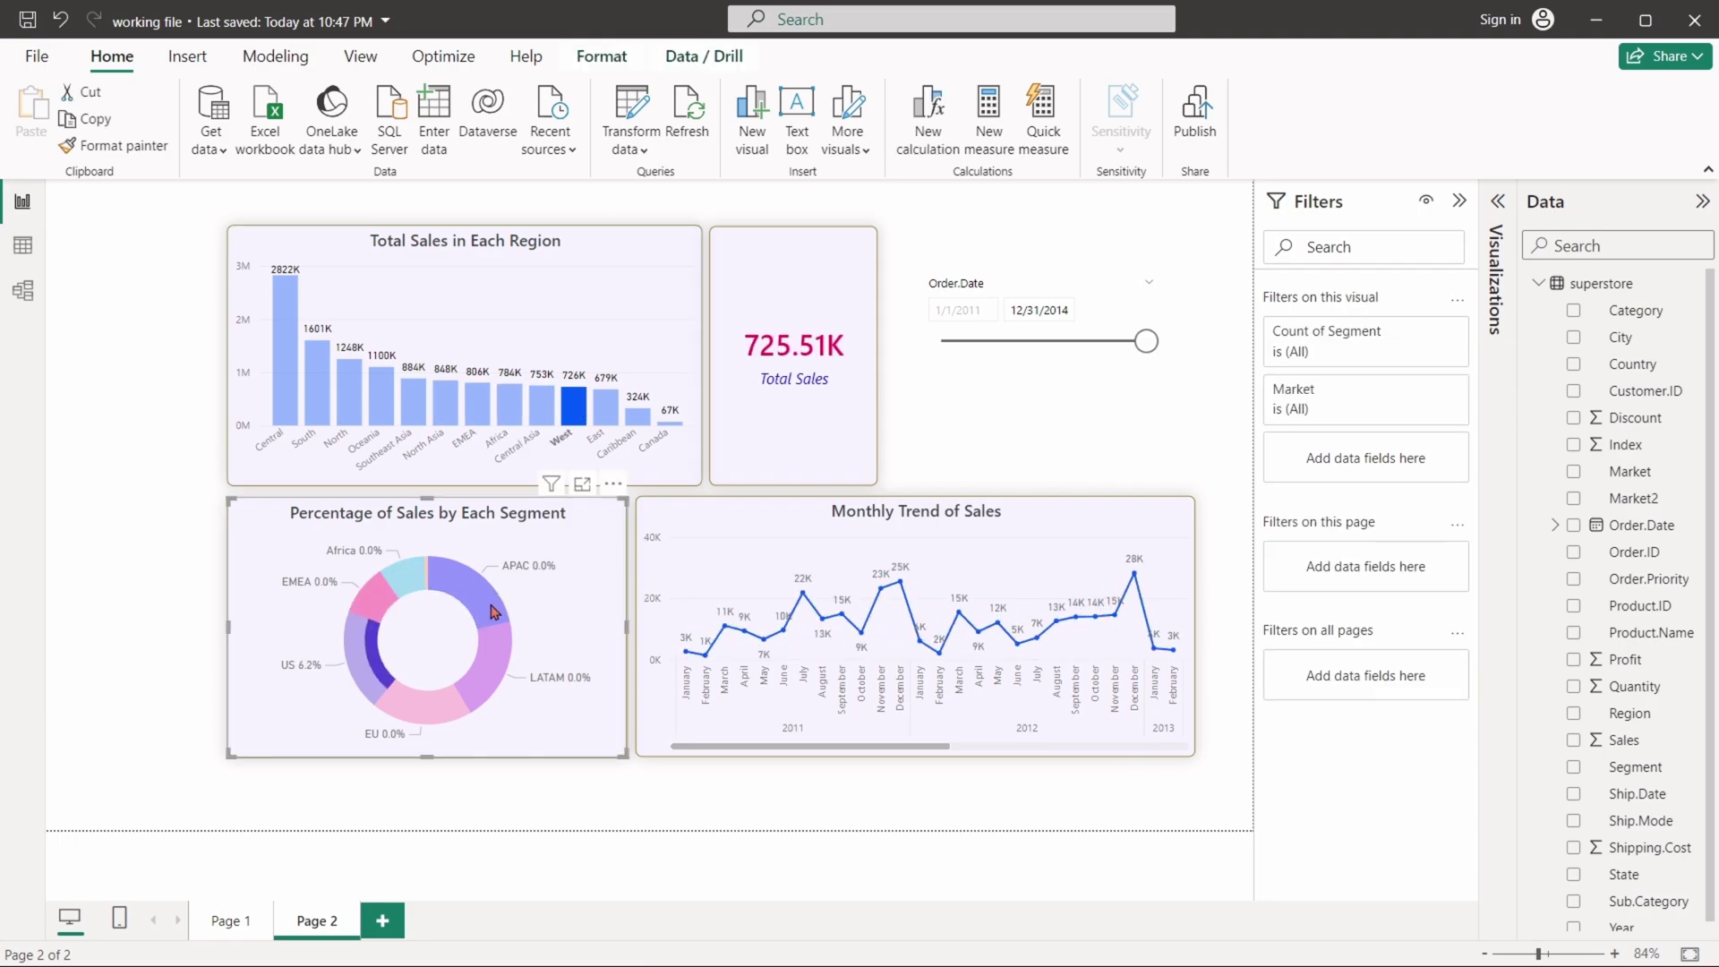
pyautogui.click(392, 595)
pyautogui.click(416, 703)
pyautogui.click(497, 652)
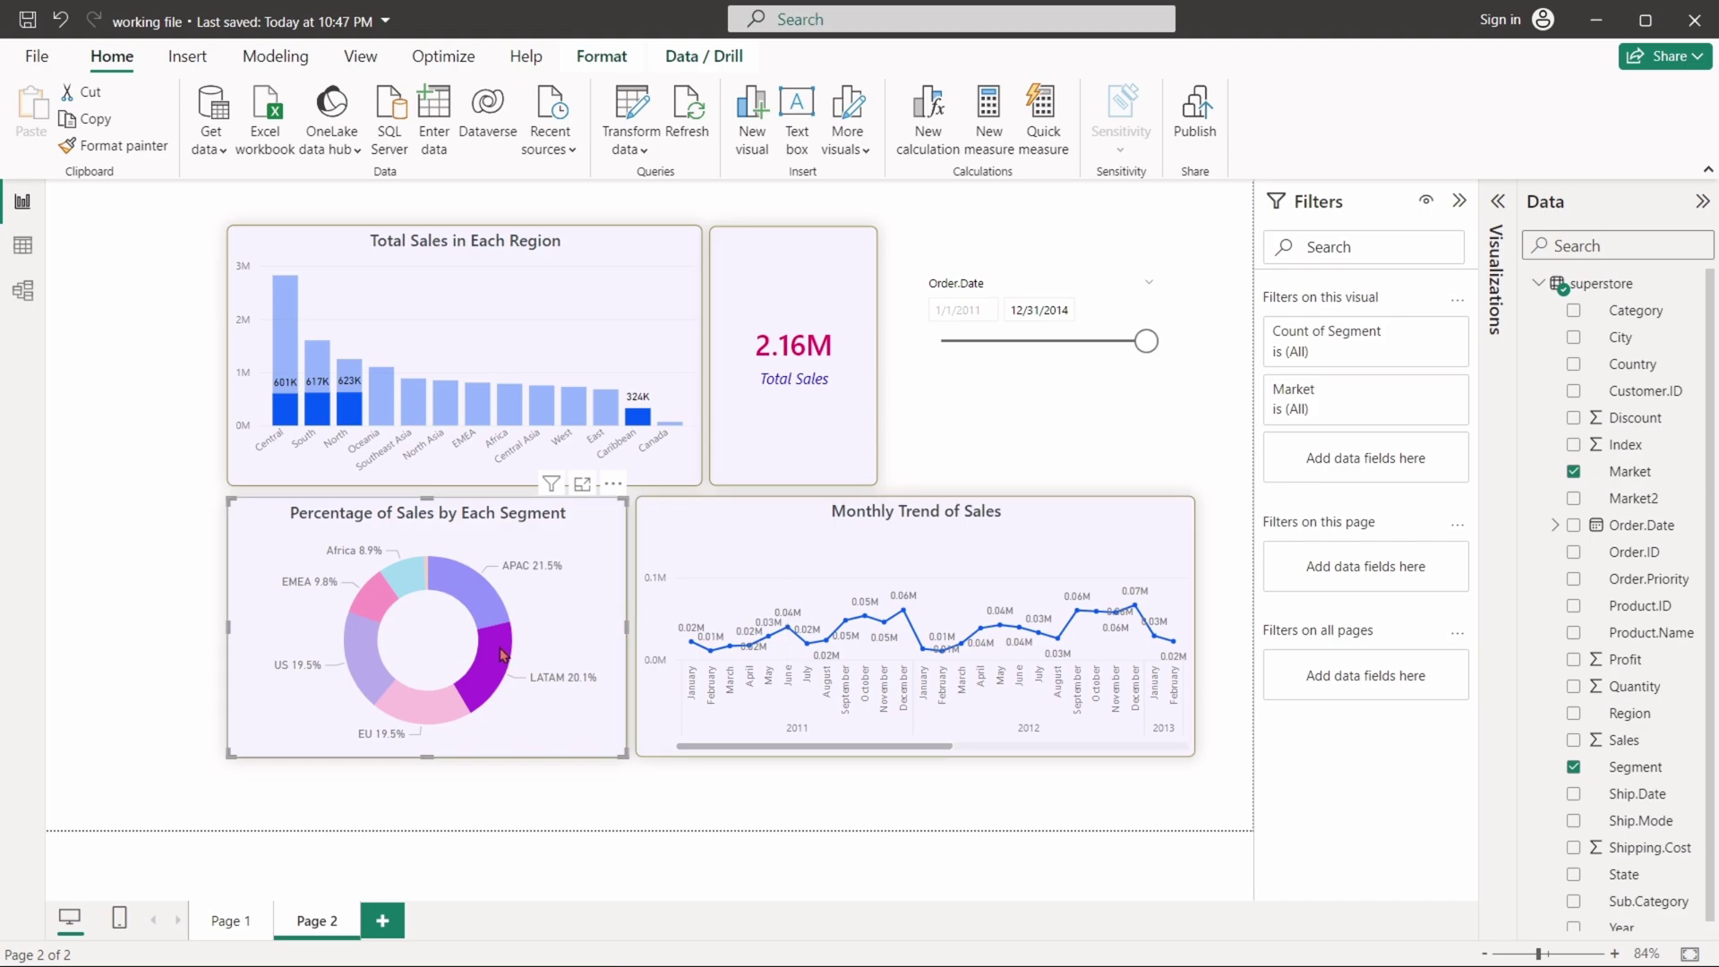
pyautogui.click(502, 654)
# Step: Cross-filter by the April through July 2011 points on the monthly trend, then clear it
pyautogui.click(749, 637)
pyautogui.click(768, 631)
pyautogui.click(788, 616)
pyautogui.click(806, 637)
pyautogui.click(807, 638)
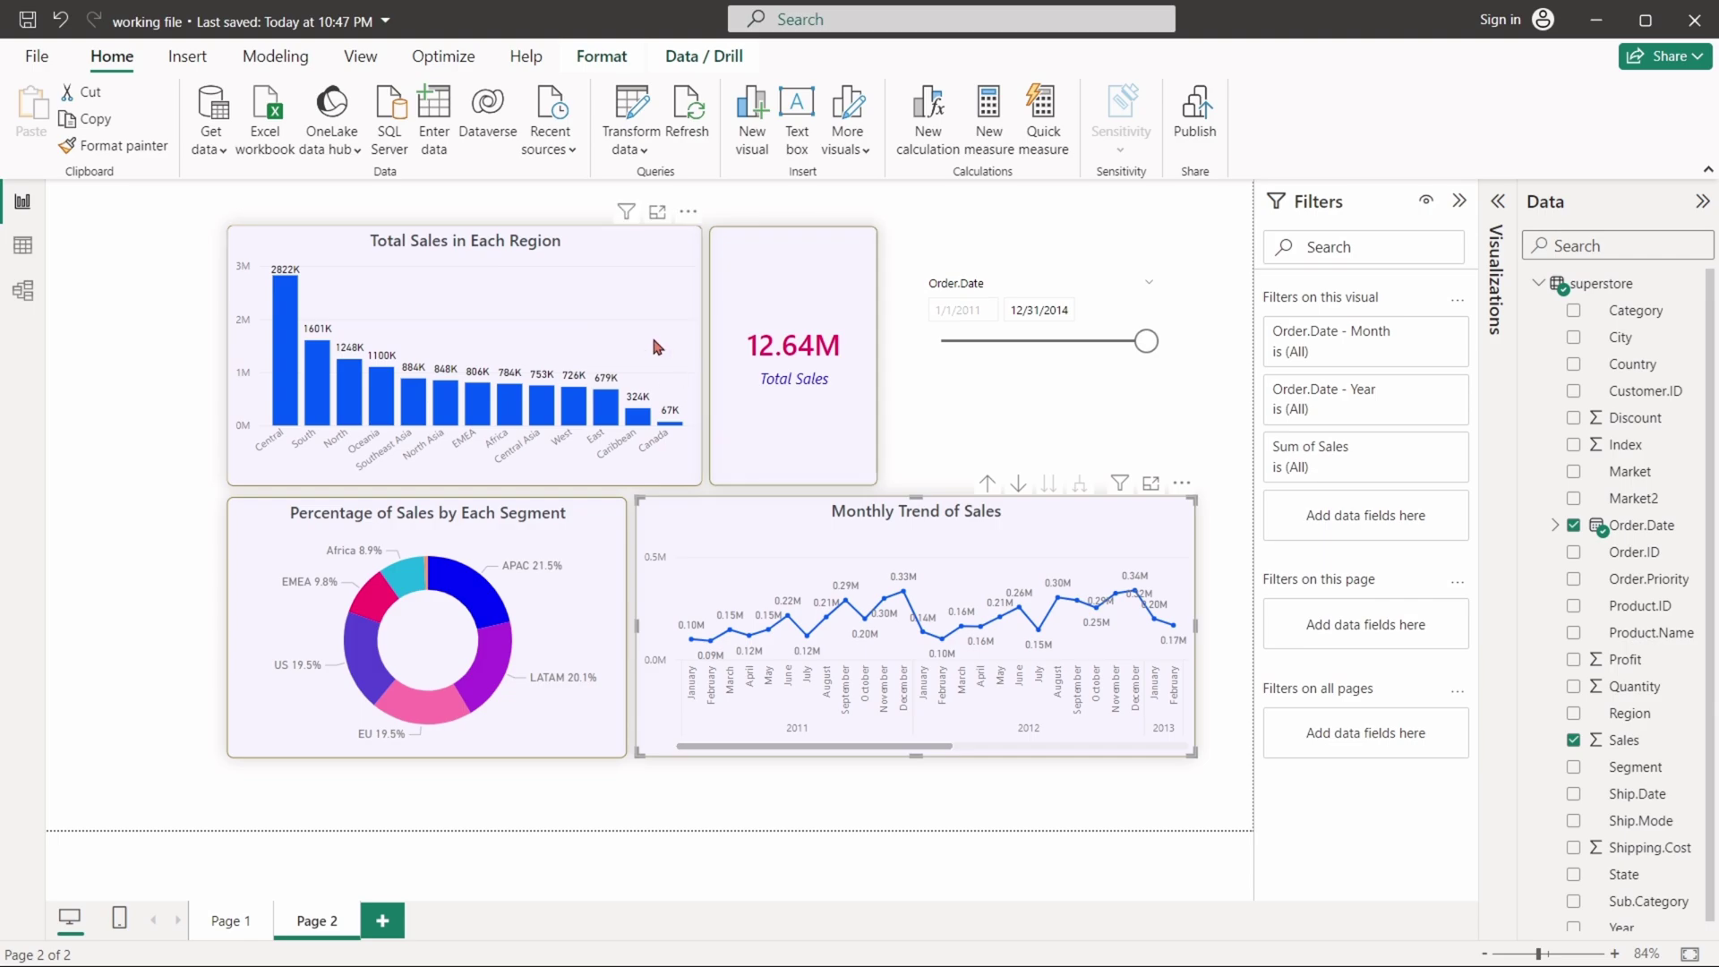
# Step: Clear the donut highlight, then cross-filter the page to South and finally Central
pyautogui.click(439, 490)
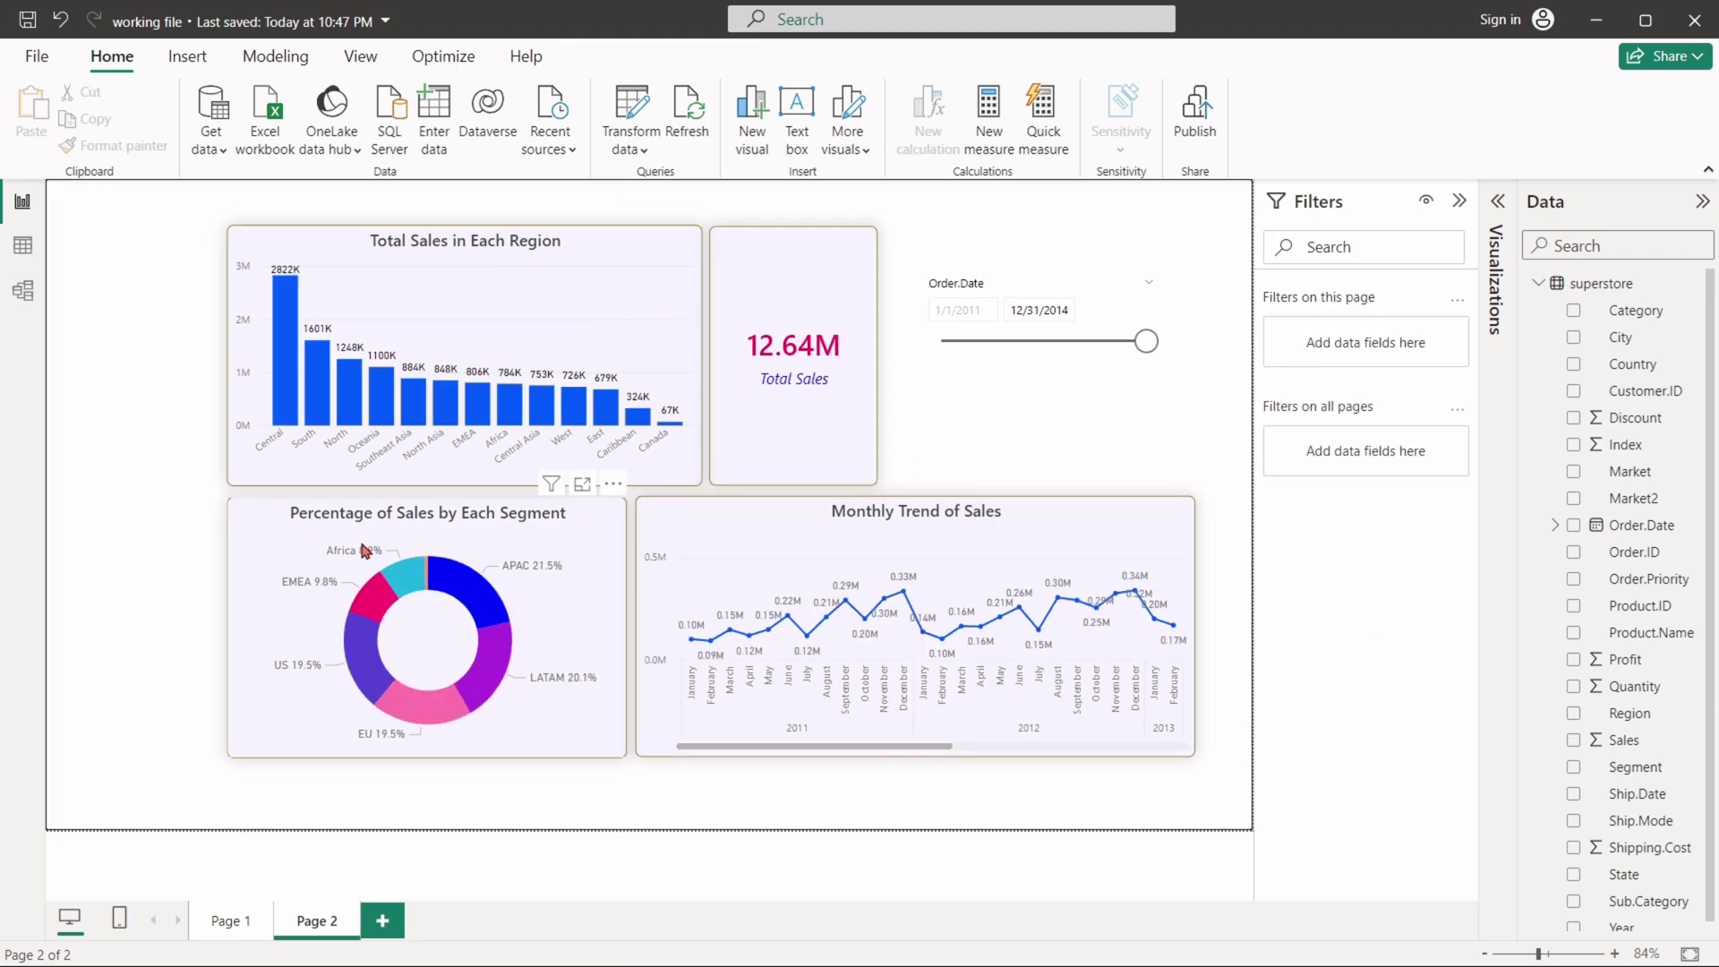
pyautogui.click(365, 659)
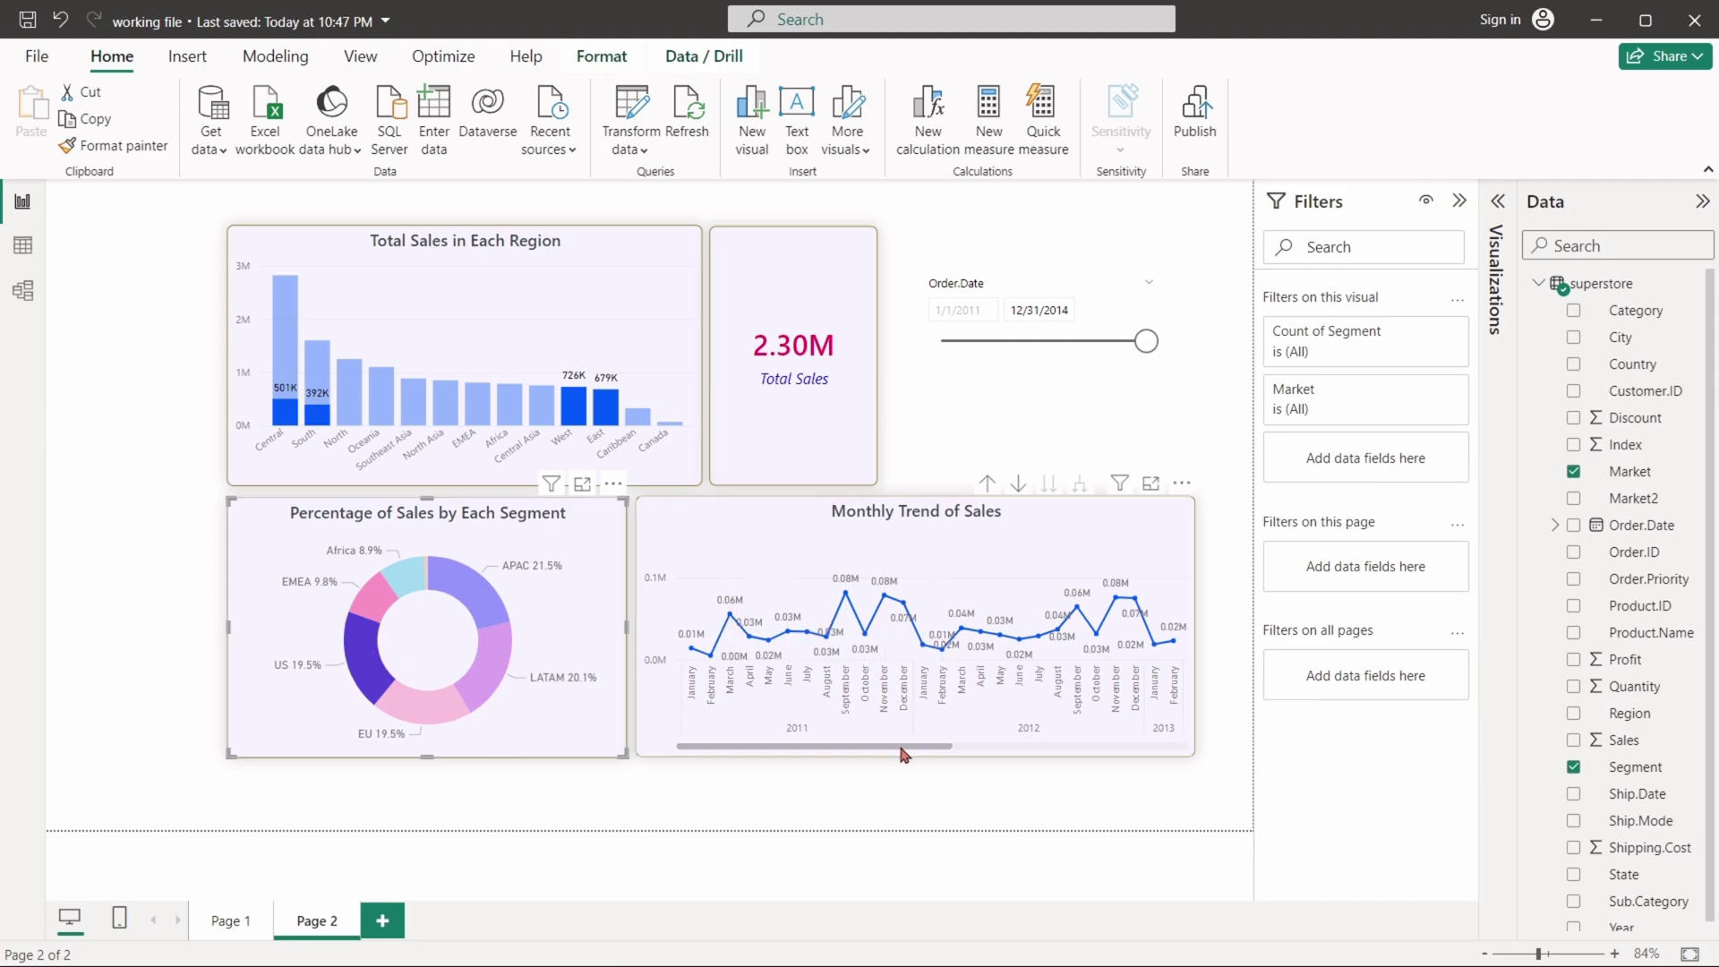
pyautogui.moveTo(905, 755); pyautogui.dragTo(1105, 741)
pyautogui.click(920, 406)
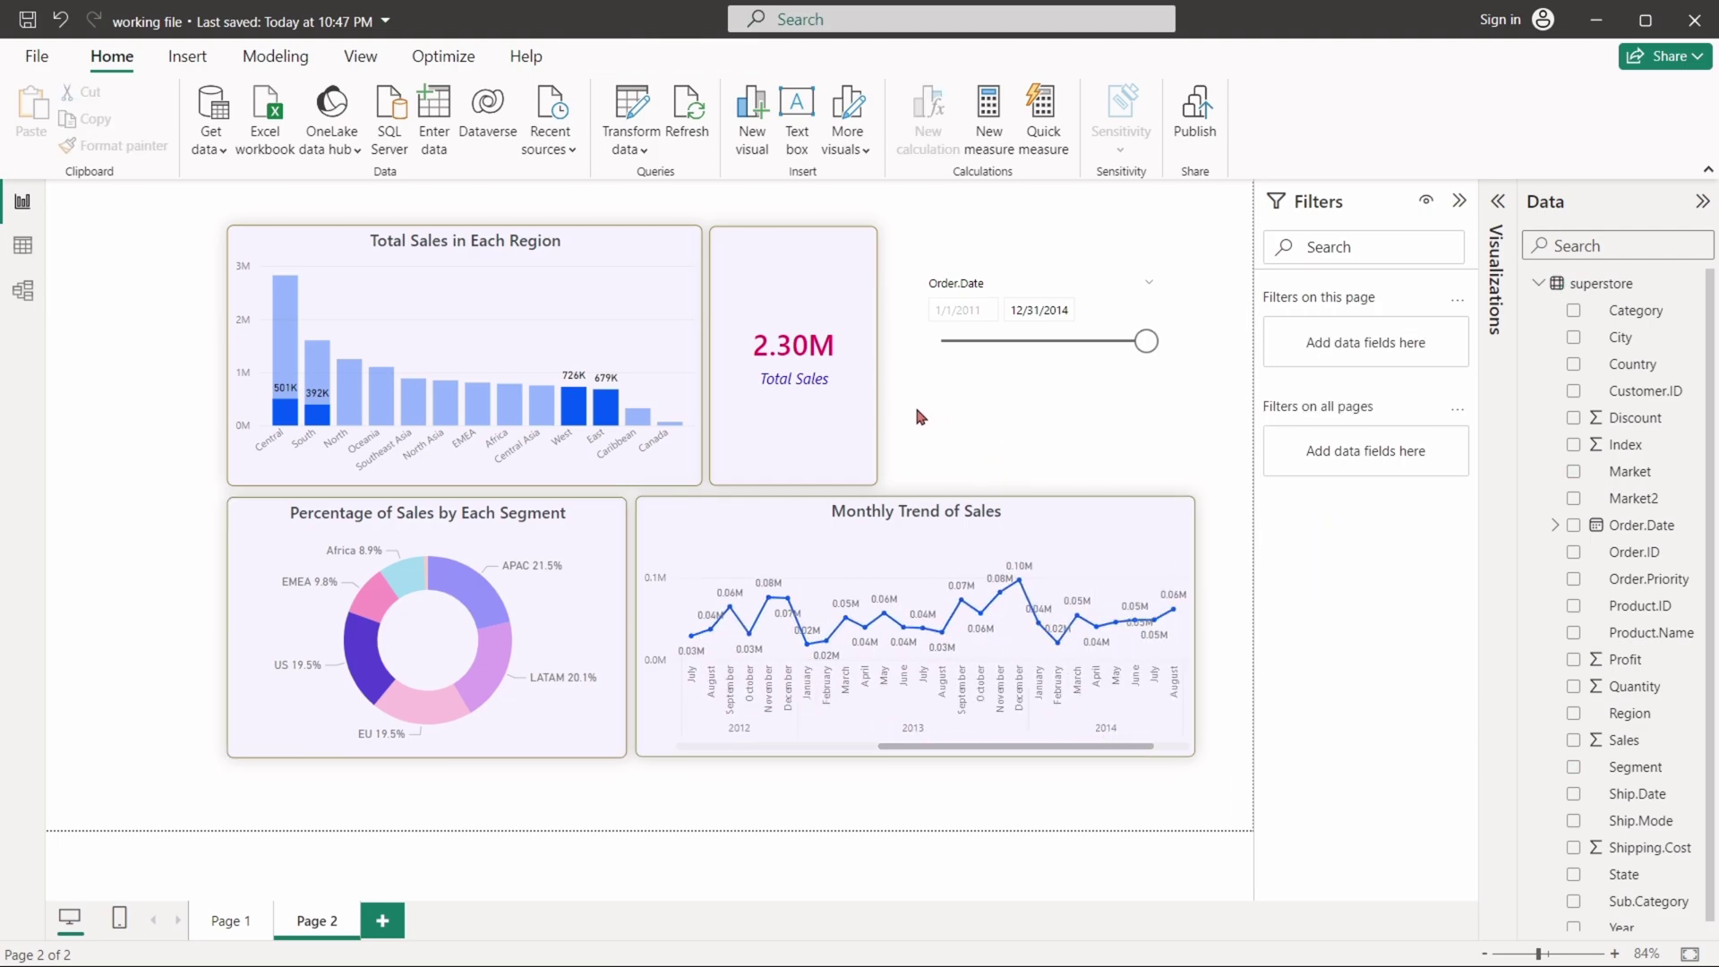
pyautogui.click(367, 679)
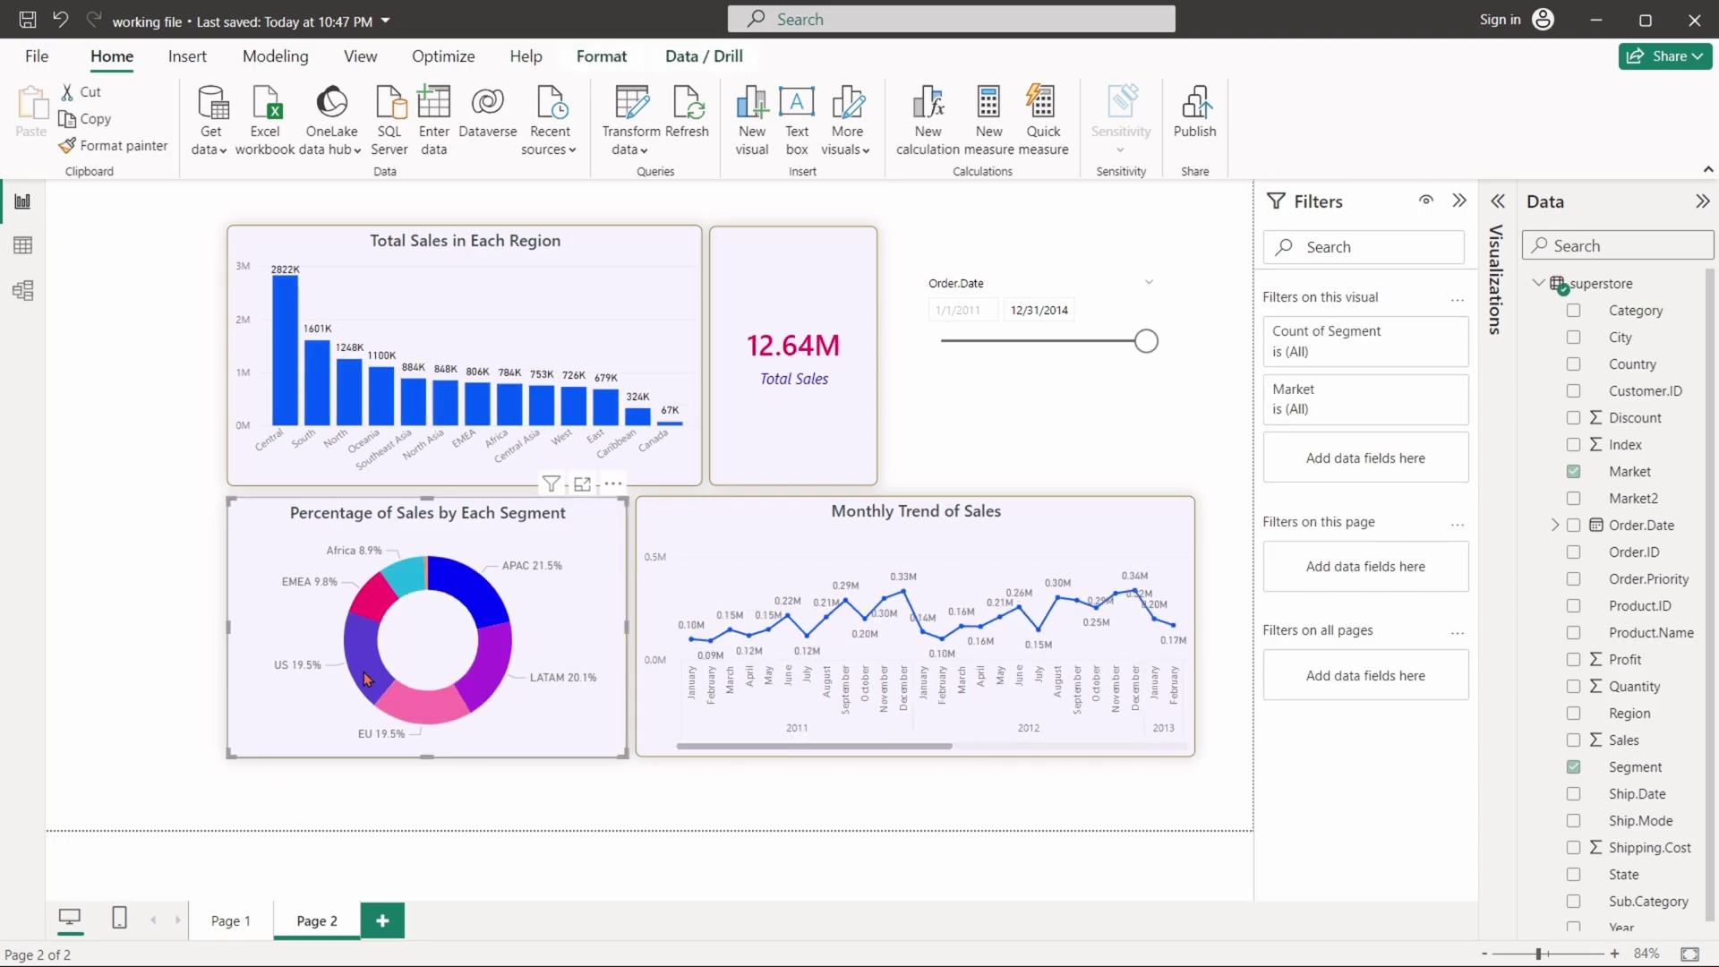
pyautogui.click(928, 431)
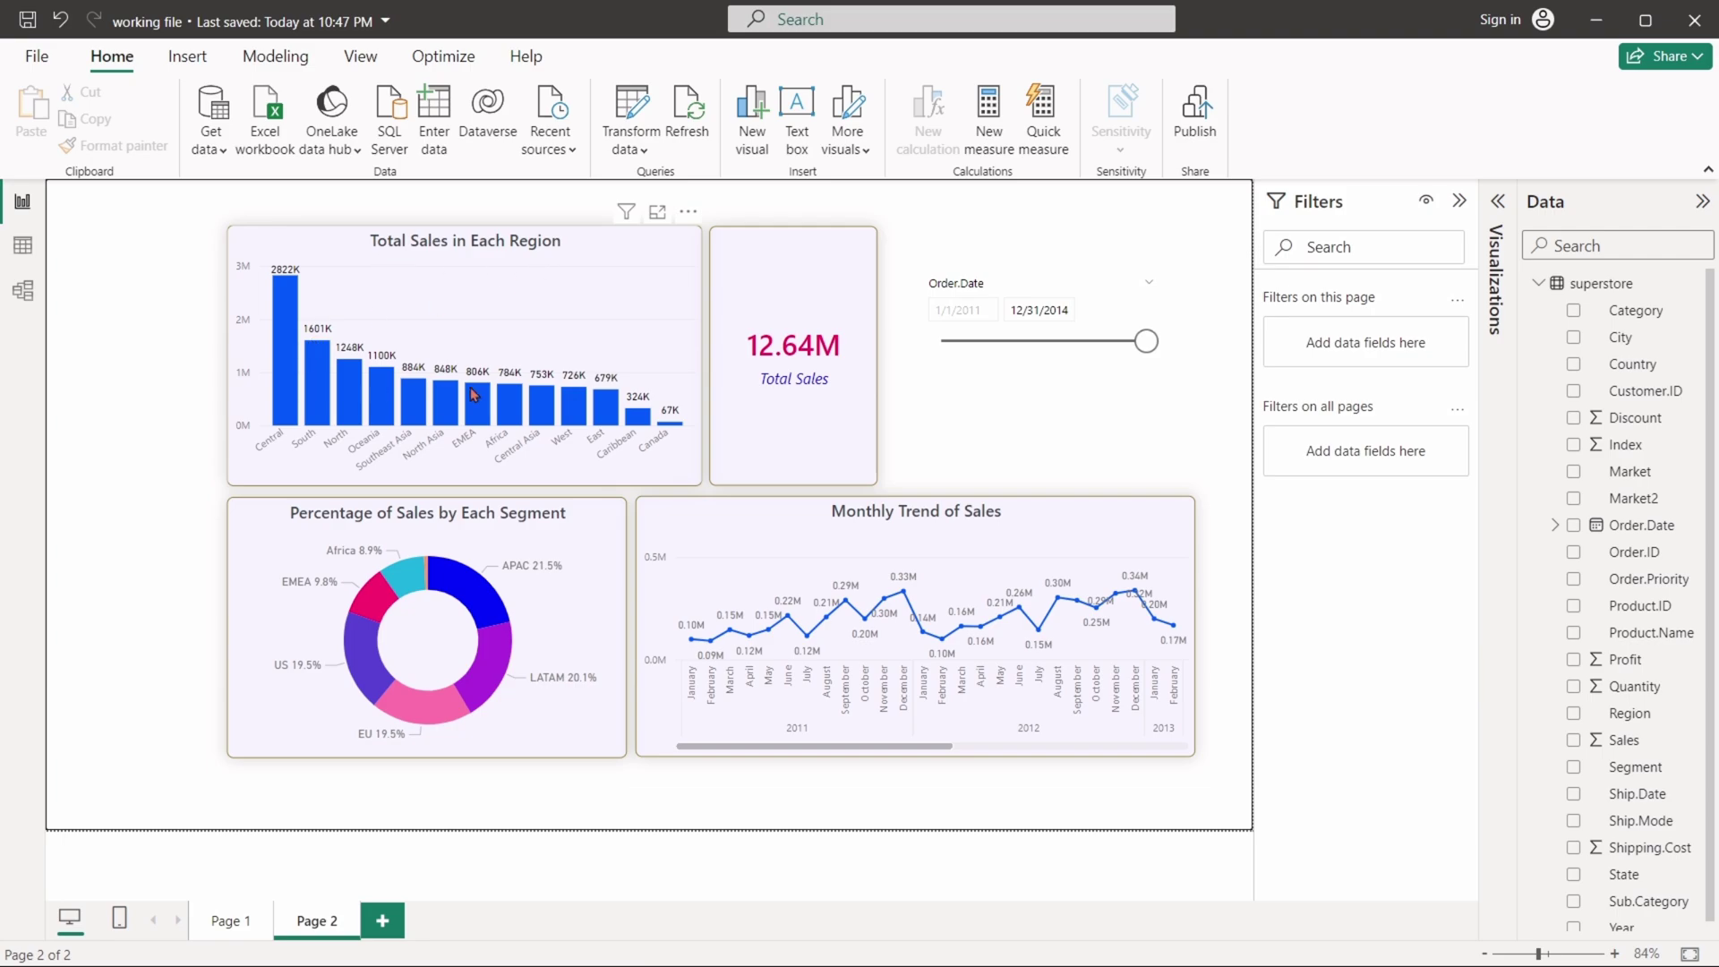
pyautogui.click(328, 399)
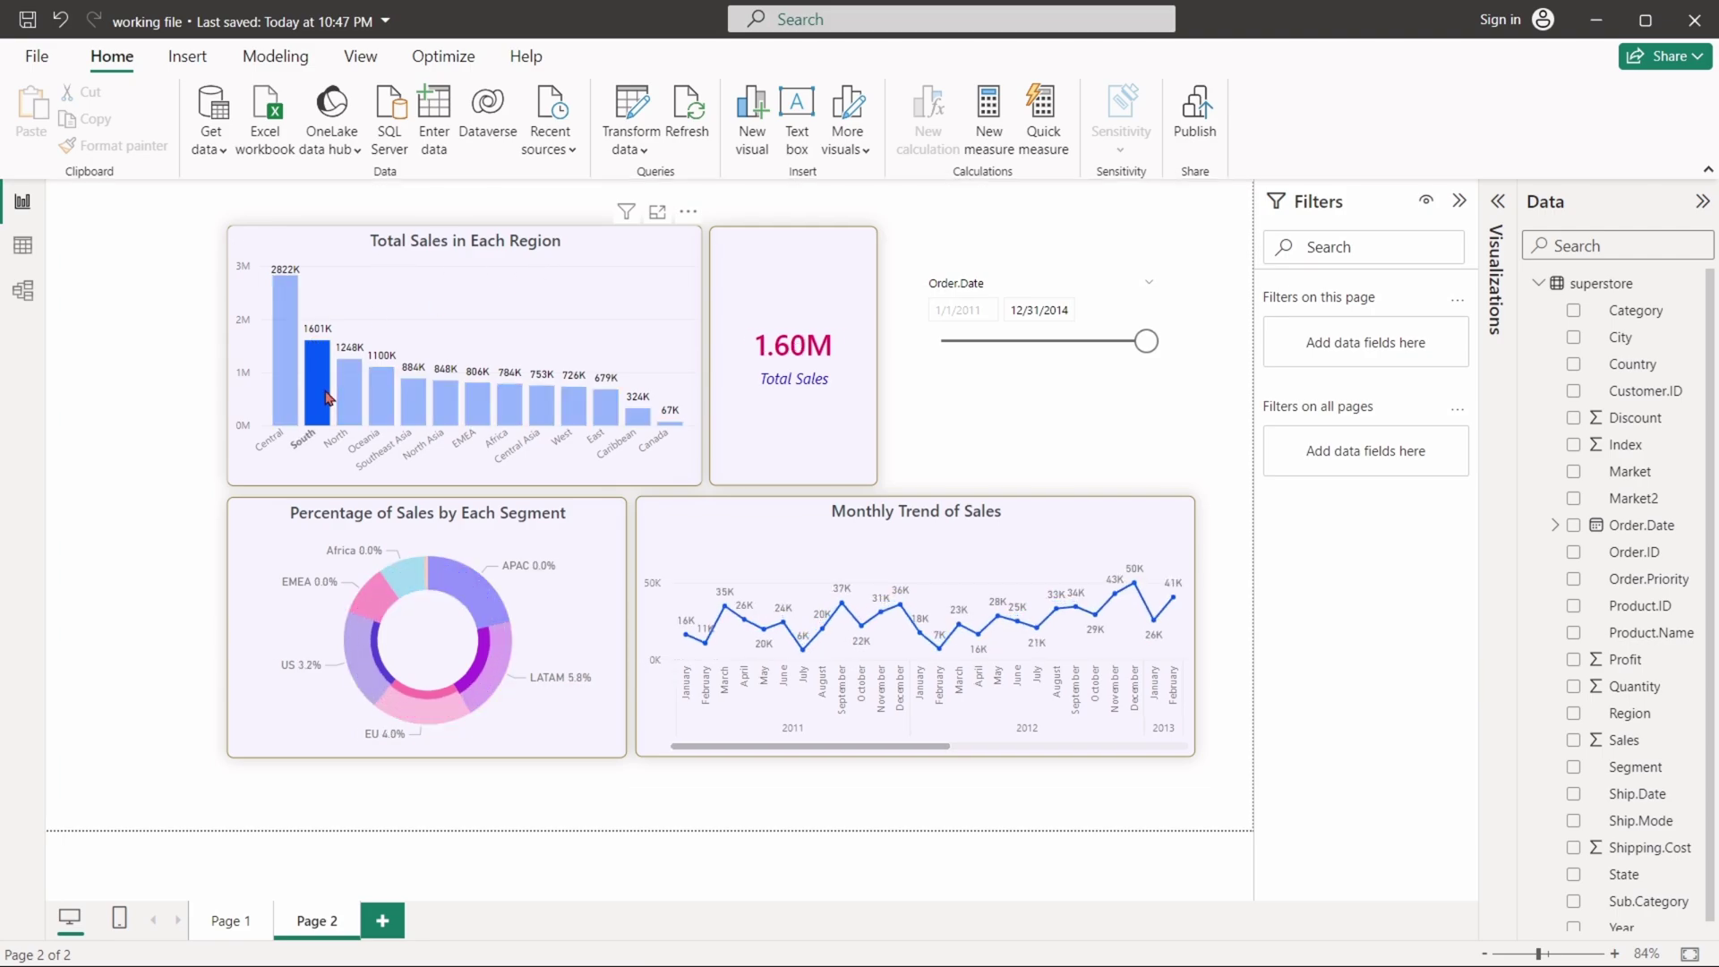
pyautogui.click(284, 383)
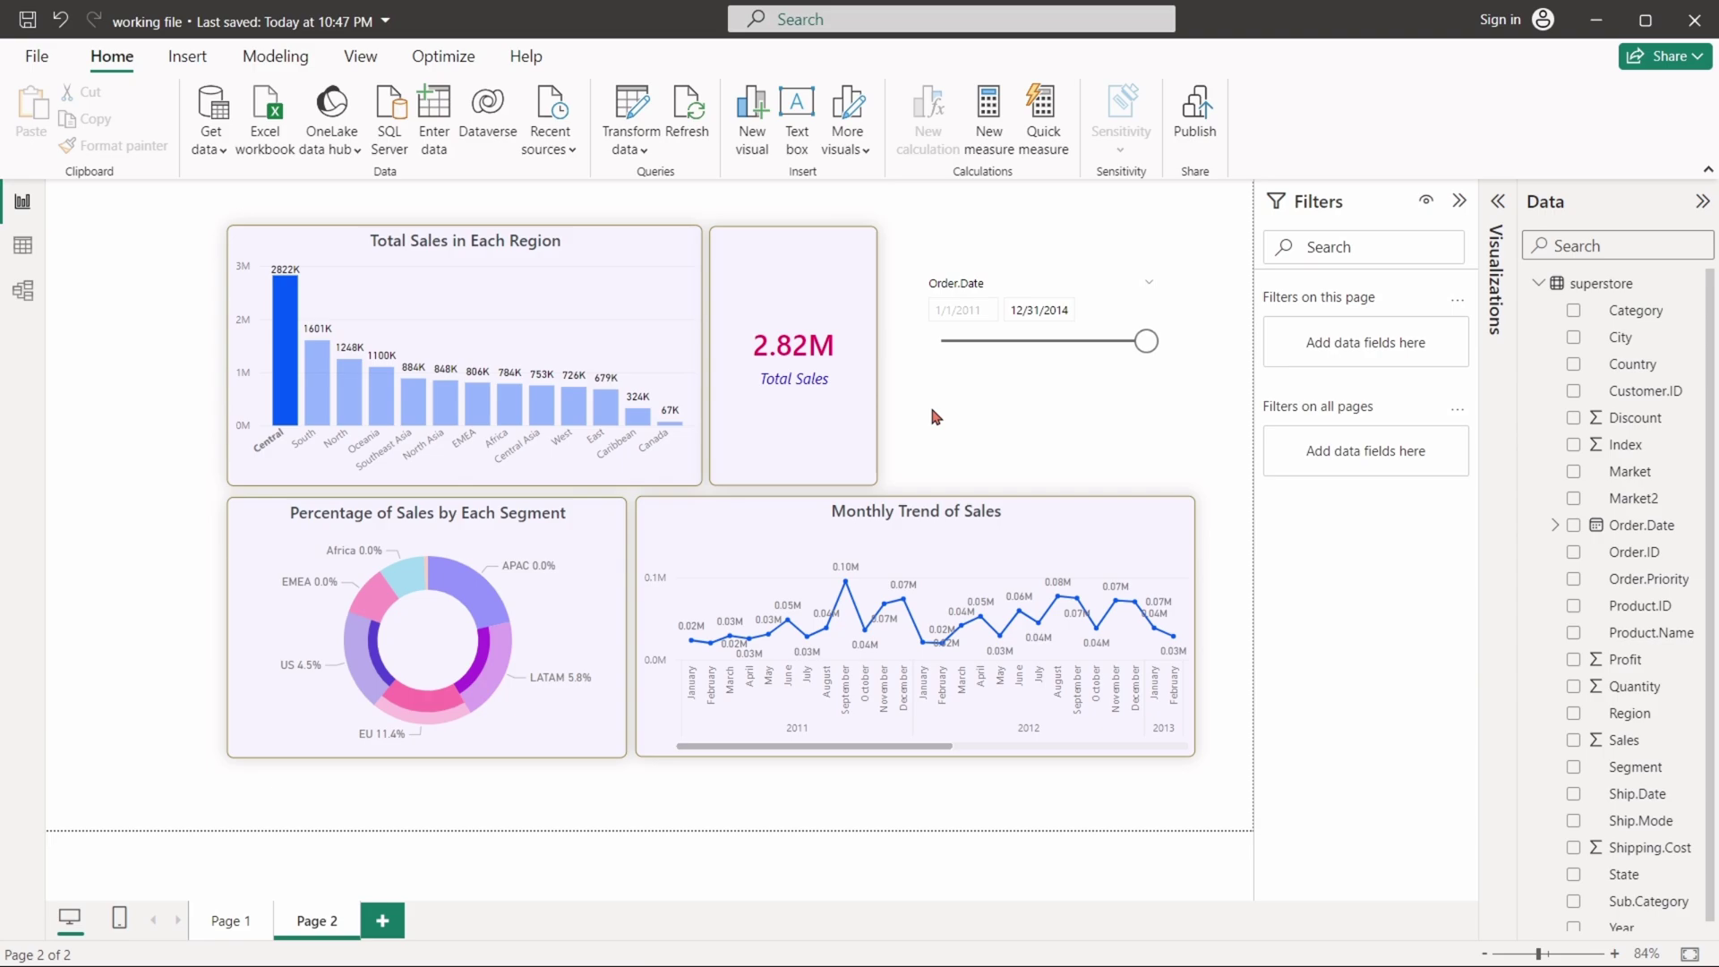
# Step: Edit the region chart's interactions, trying Filter and Highlight on the donut before setting None
pyautogui.click(284, 304)
pyautogui.click(607, 262)
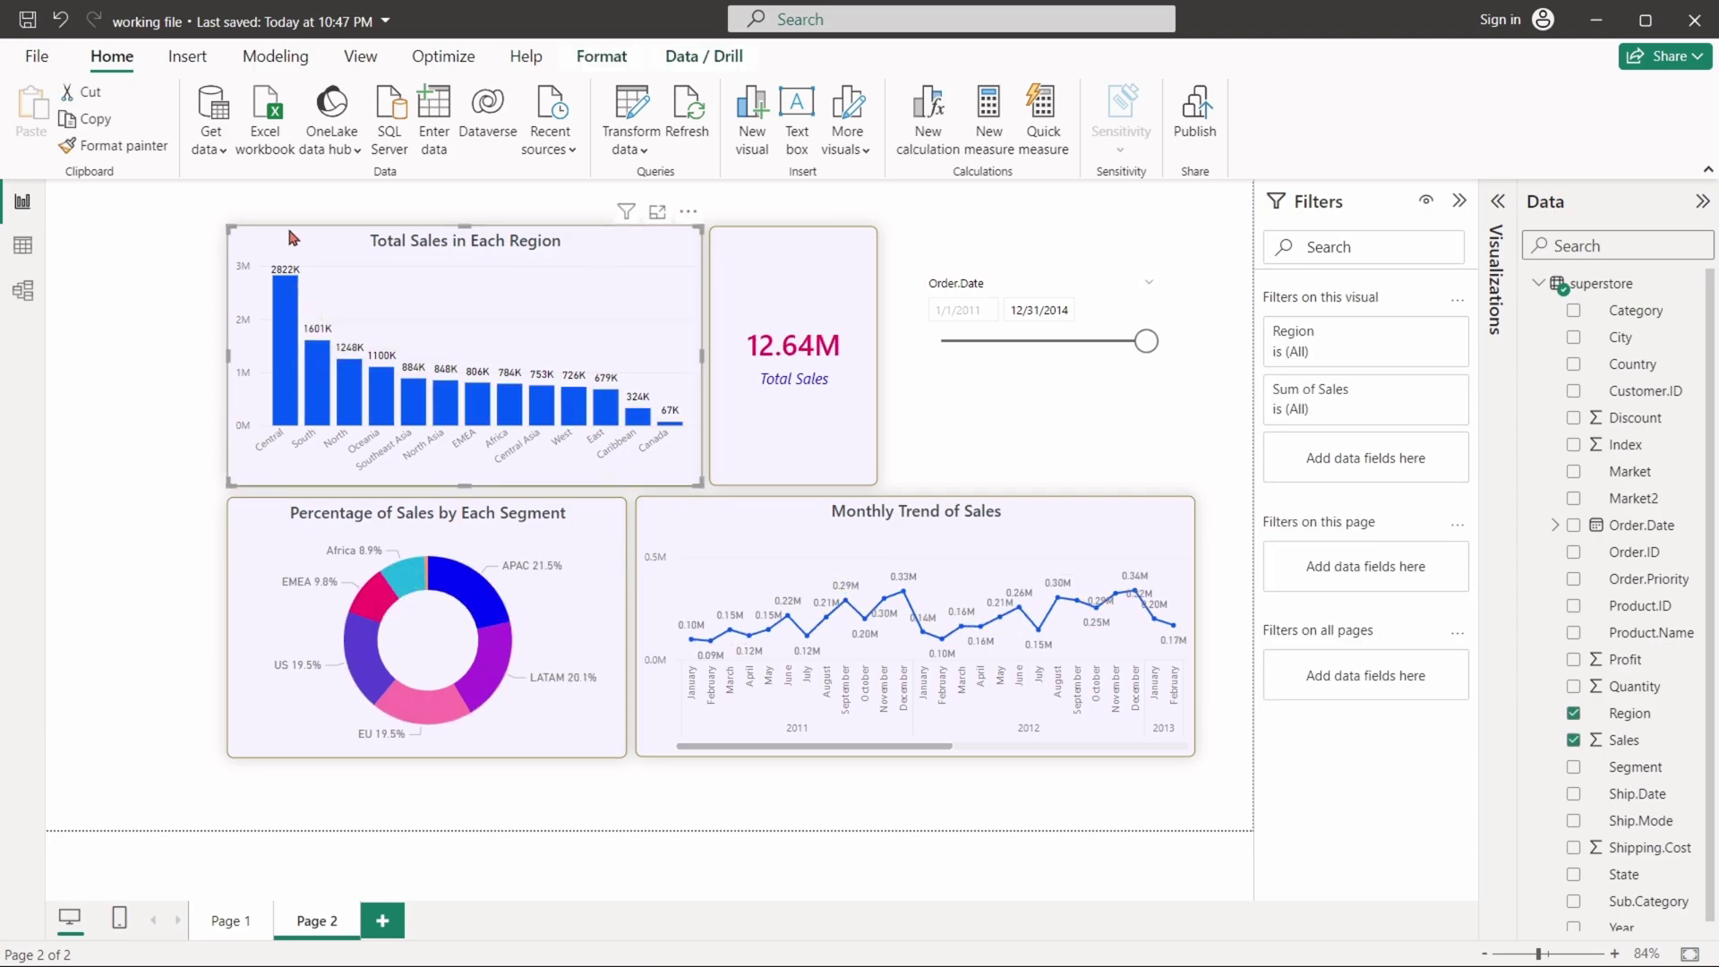
pyautogui.click(602, 56)
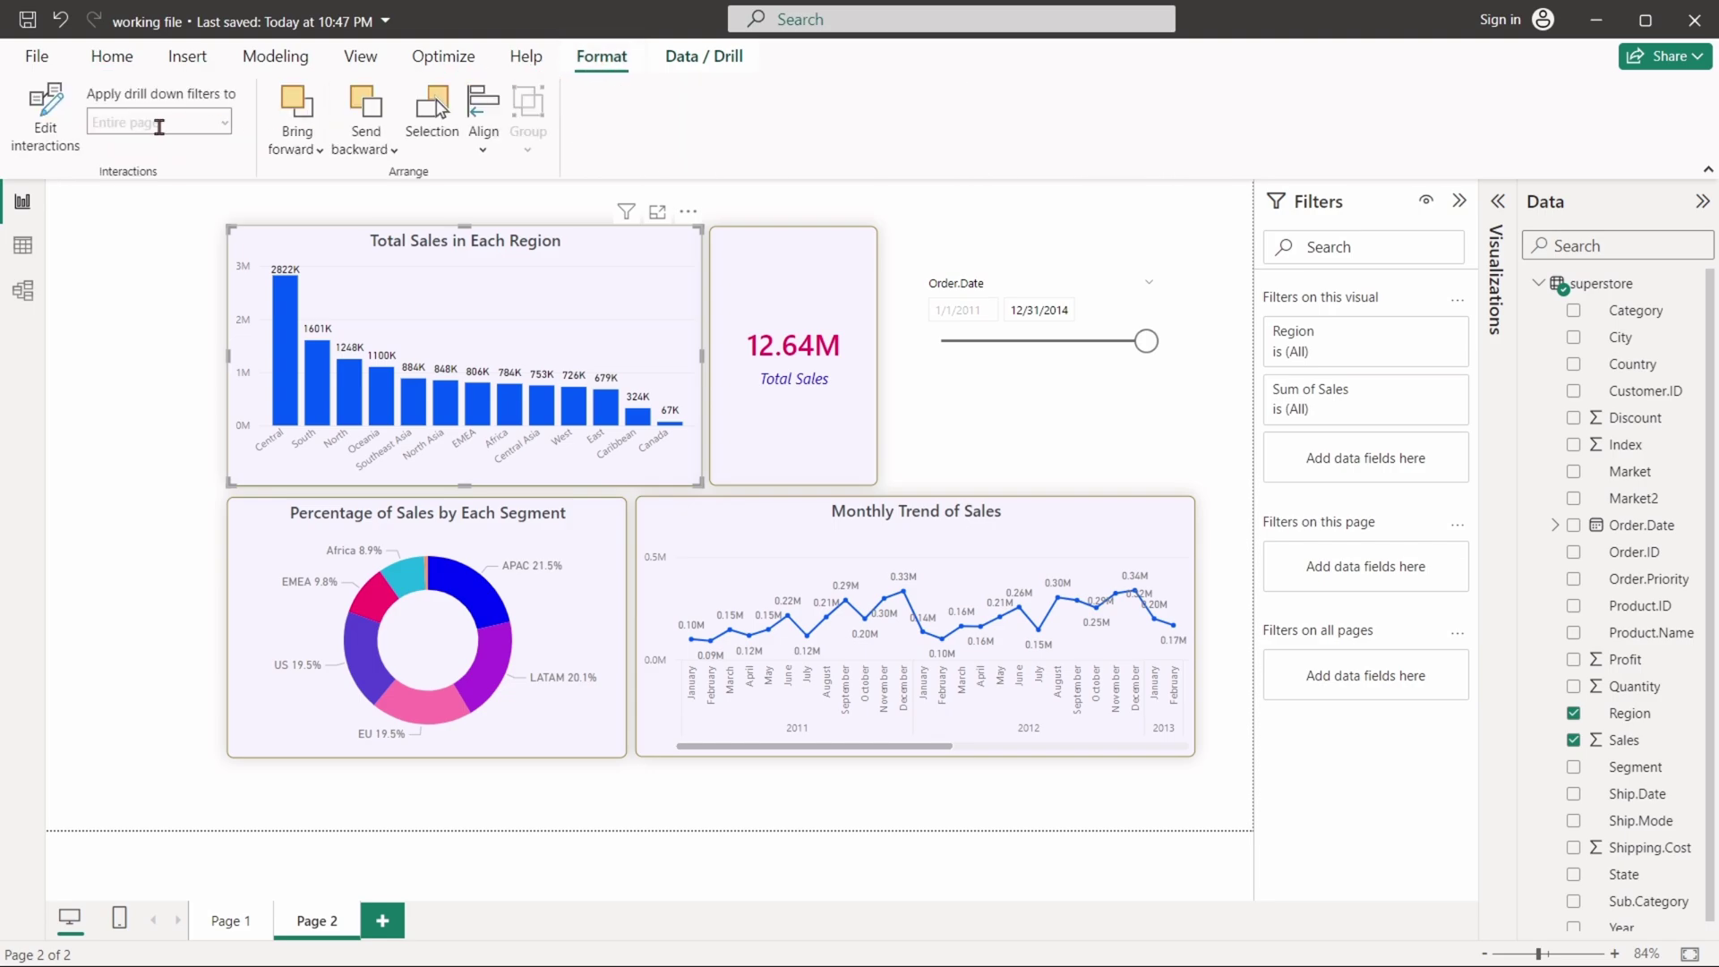
pyautogui.click(46, 116)
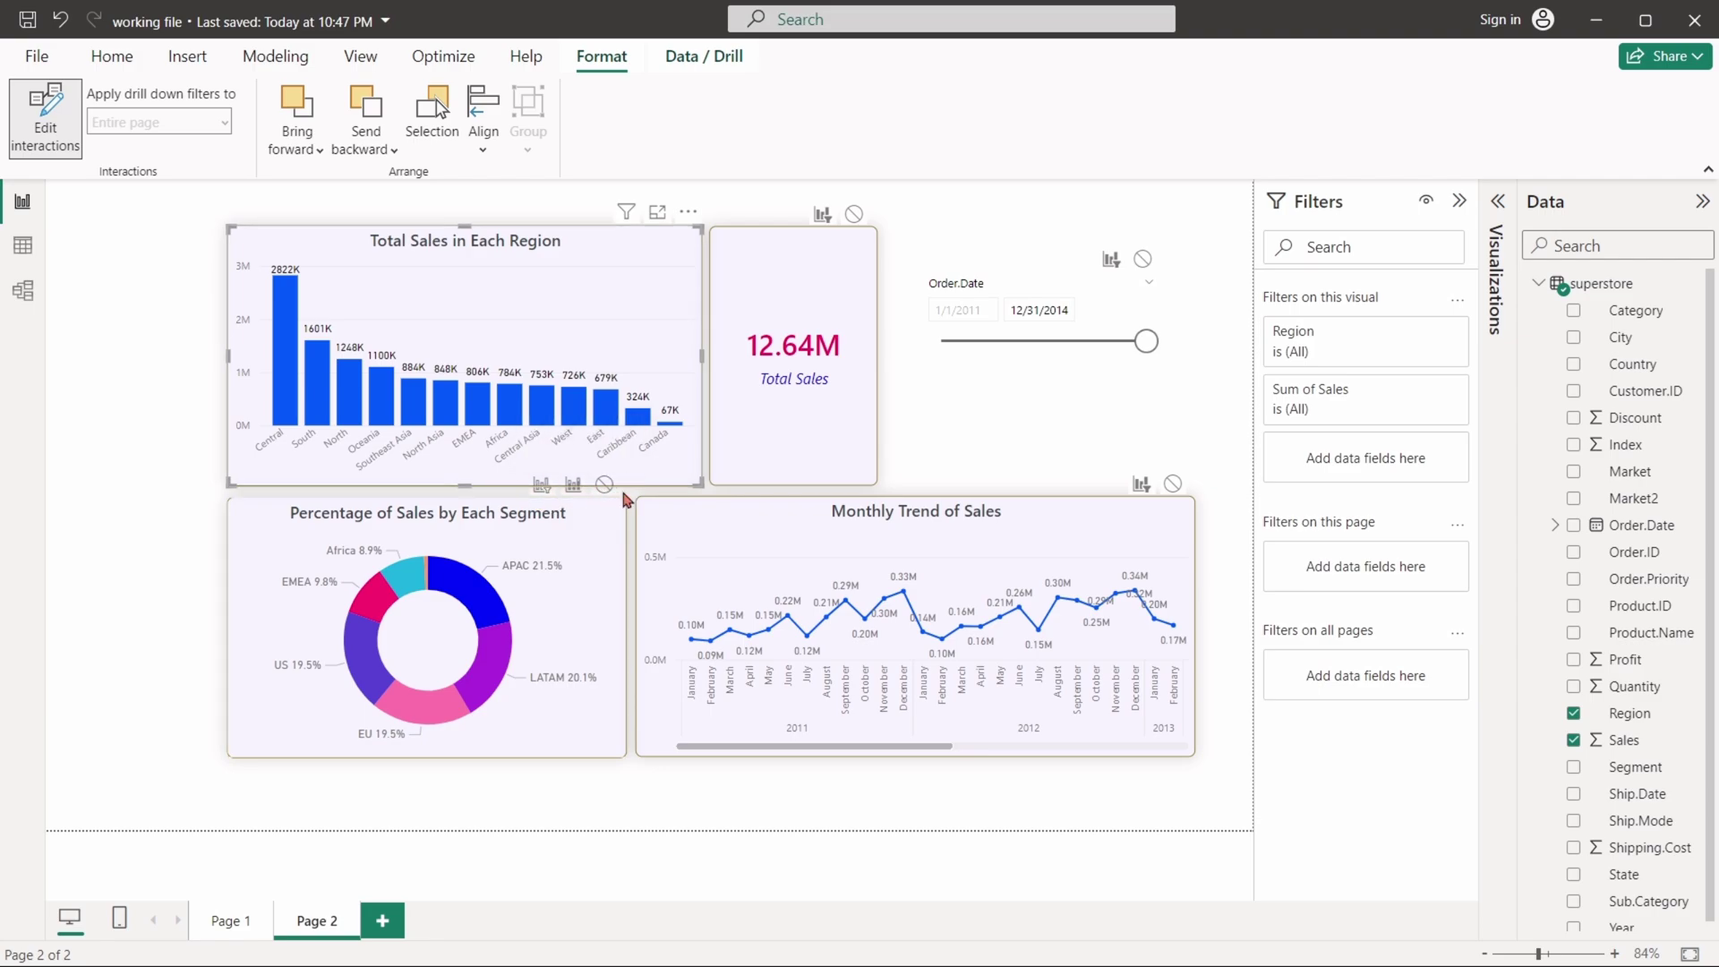
pyautogui.click(285, 394)
pyautogui.click(541, 485)
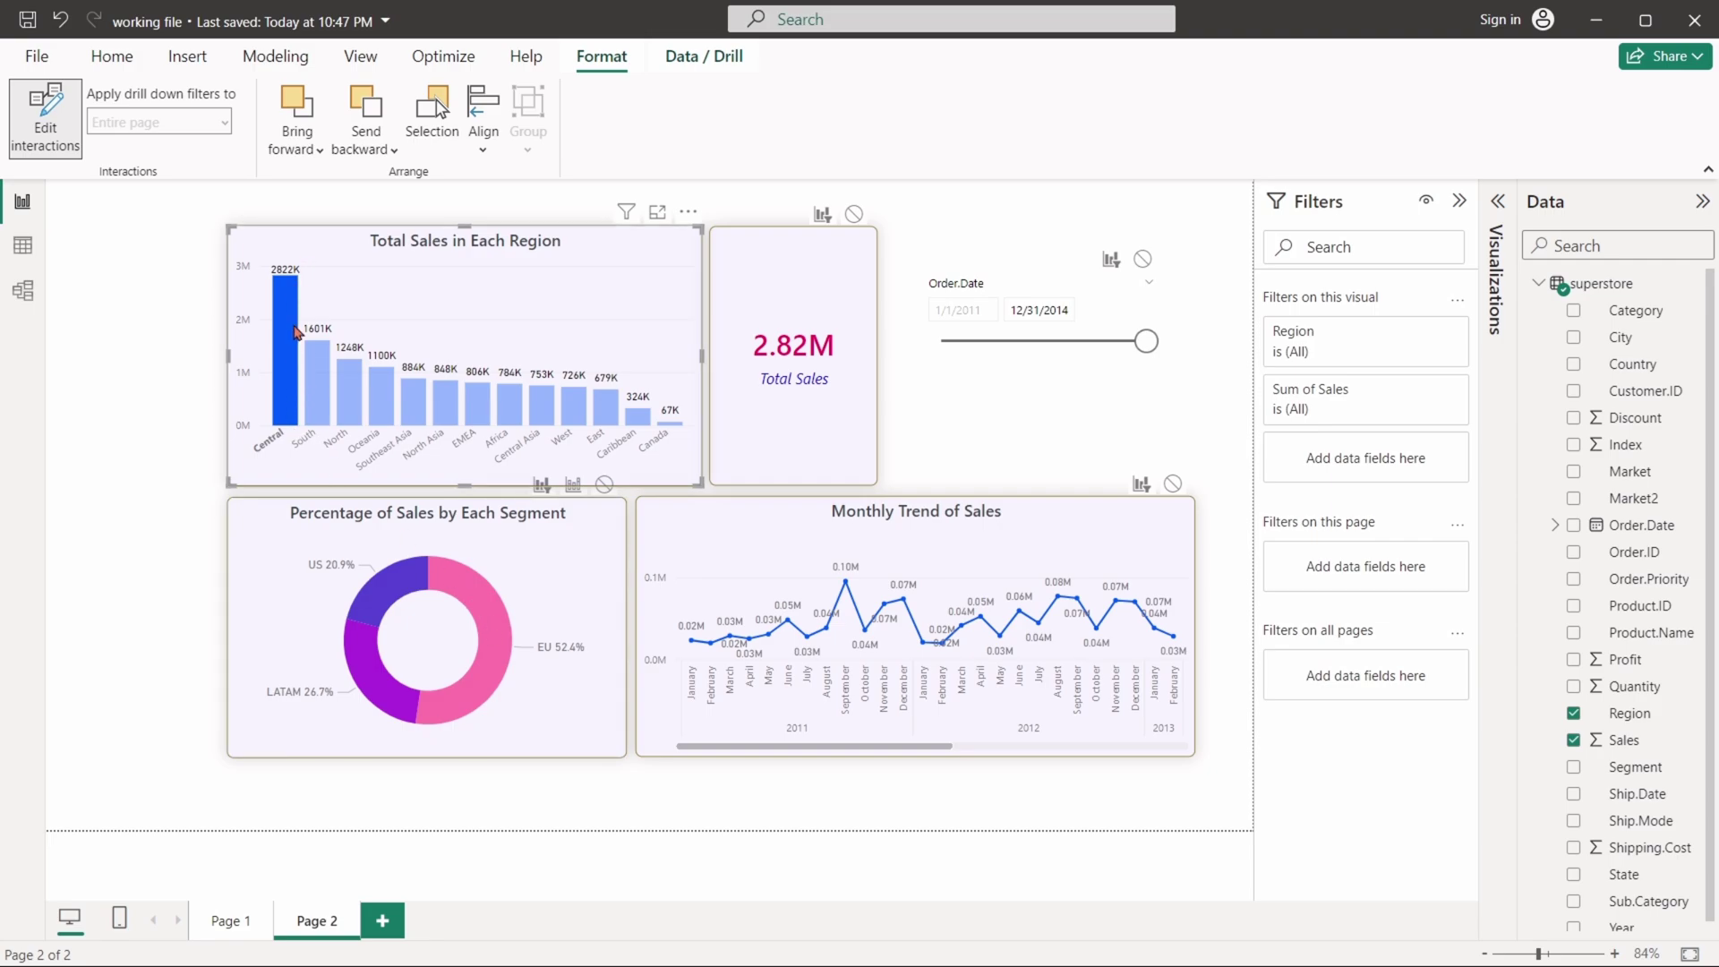
pyautogui.click(573, 487)
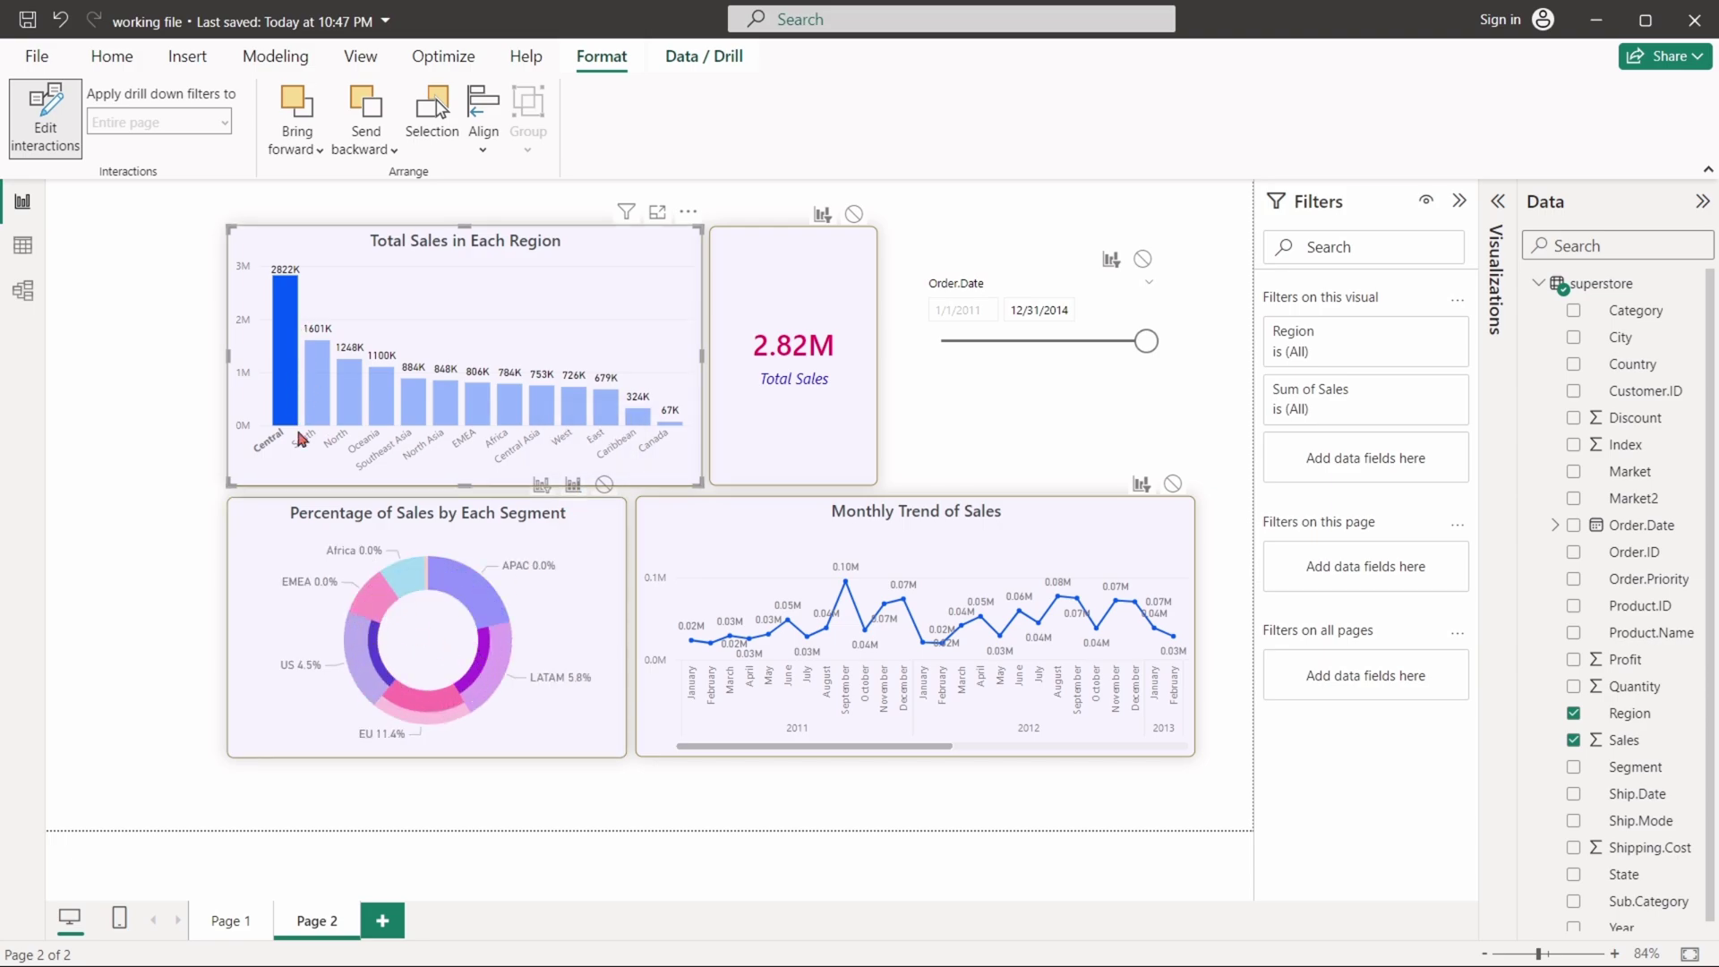
pyautogui.click(602, 488)
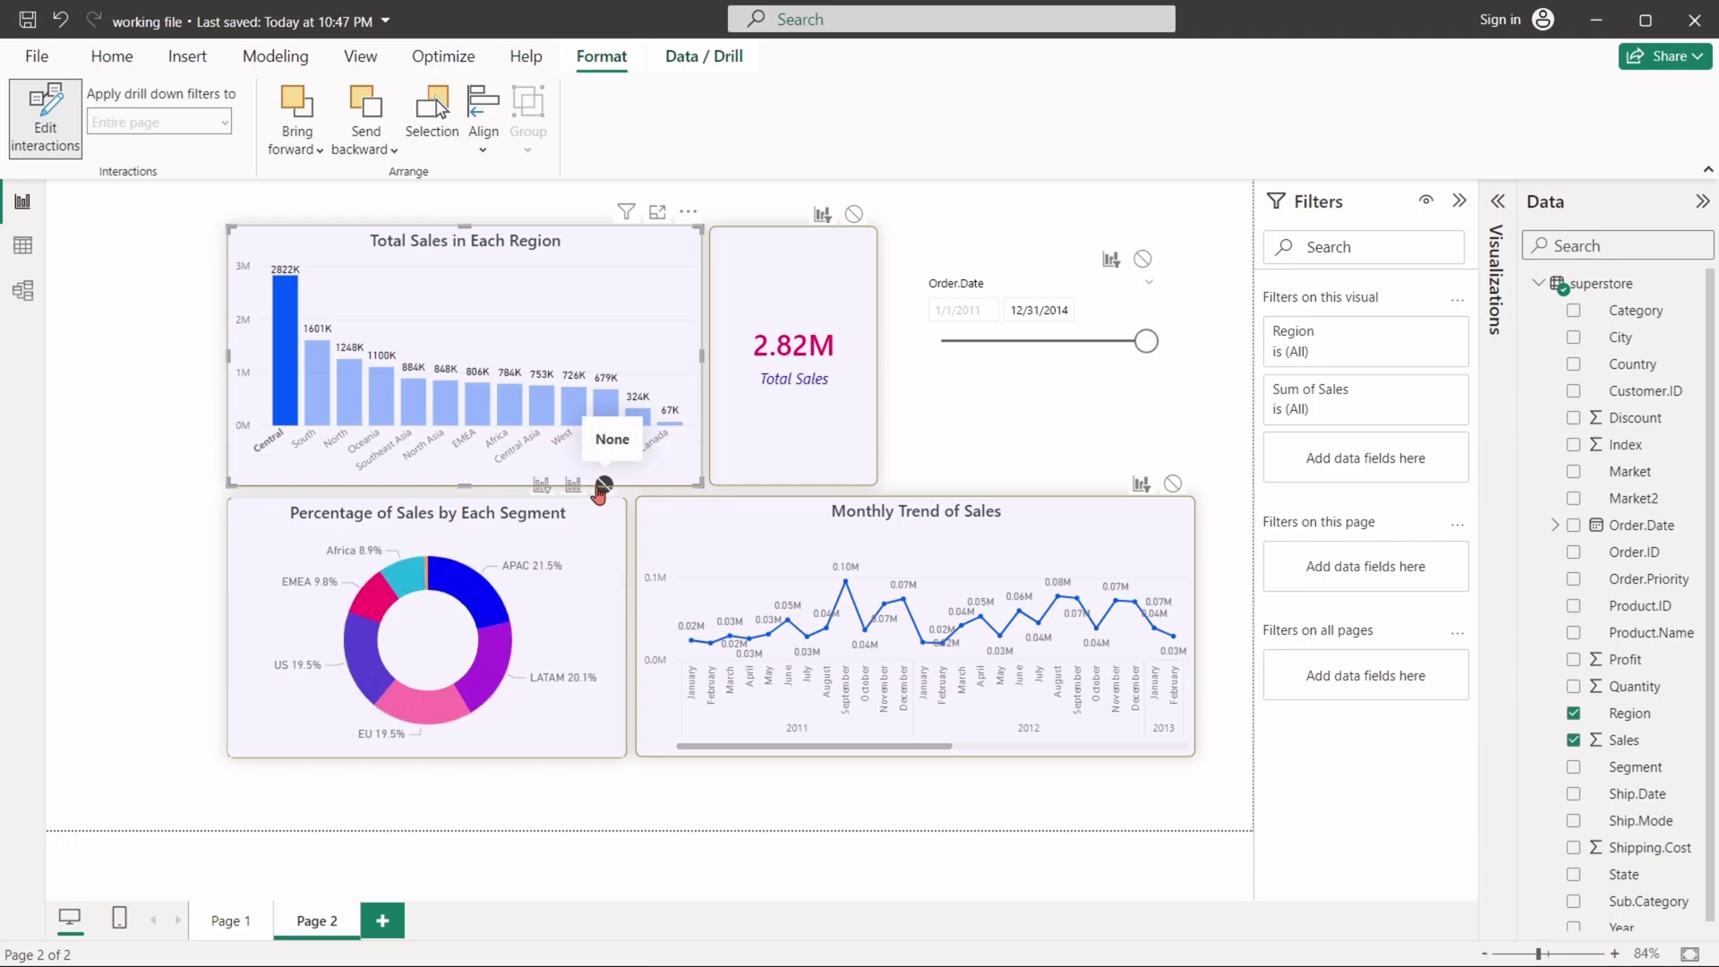
# Step: Test by selecting South, North, Oceania, Southeast Asia, North Asia and EMEA bars
pyautogui.click(322, 407)
pyautogui.click(356, 408)
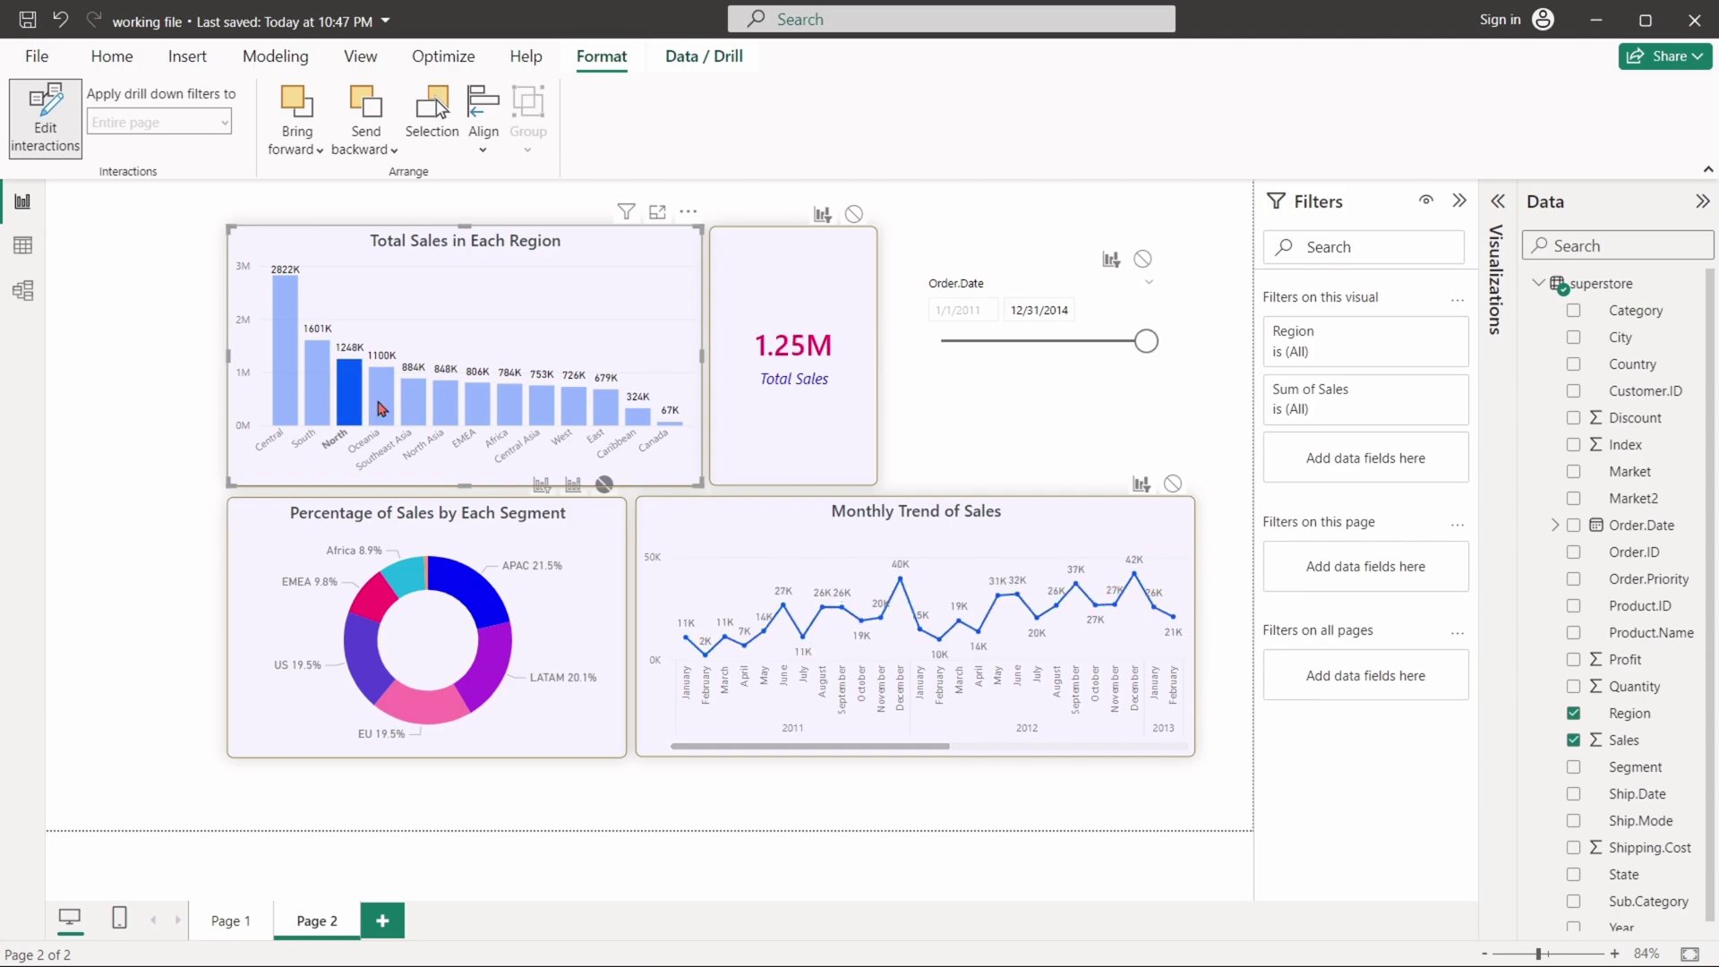
pyautogui.click(383, 409)
pyautogui.click(422, 407)
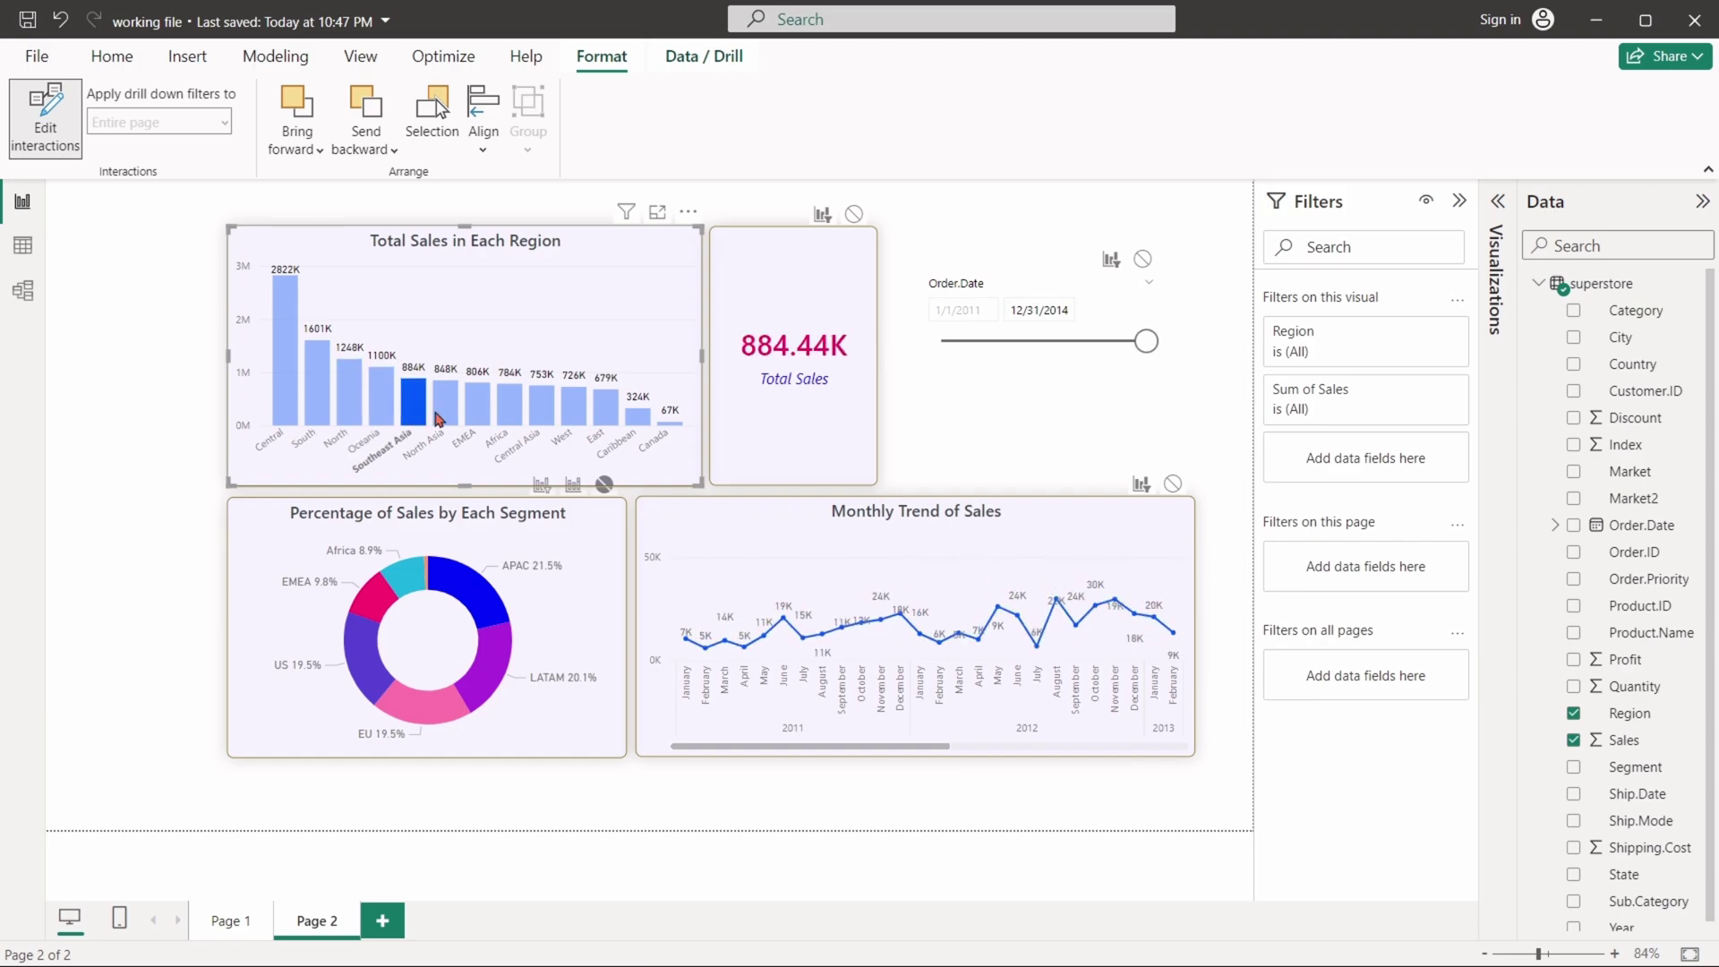
pyautogui.click(445, 407)
pyautogui.click(477, 407)
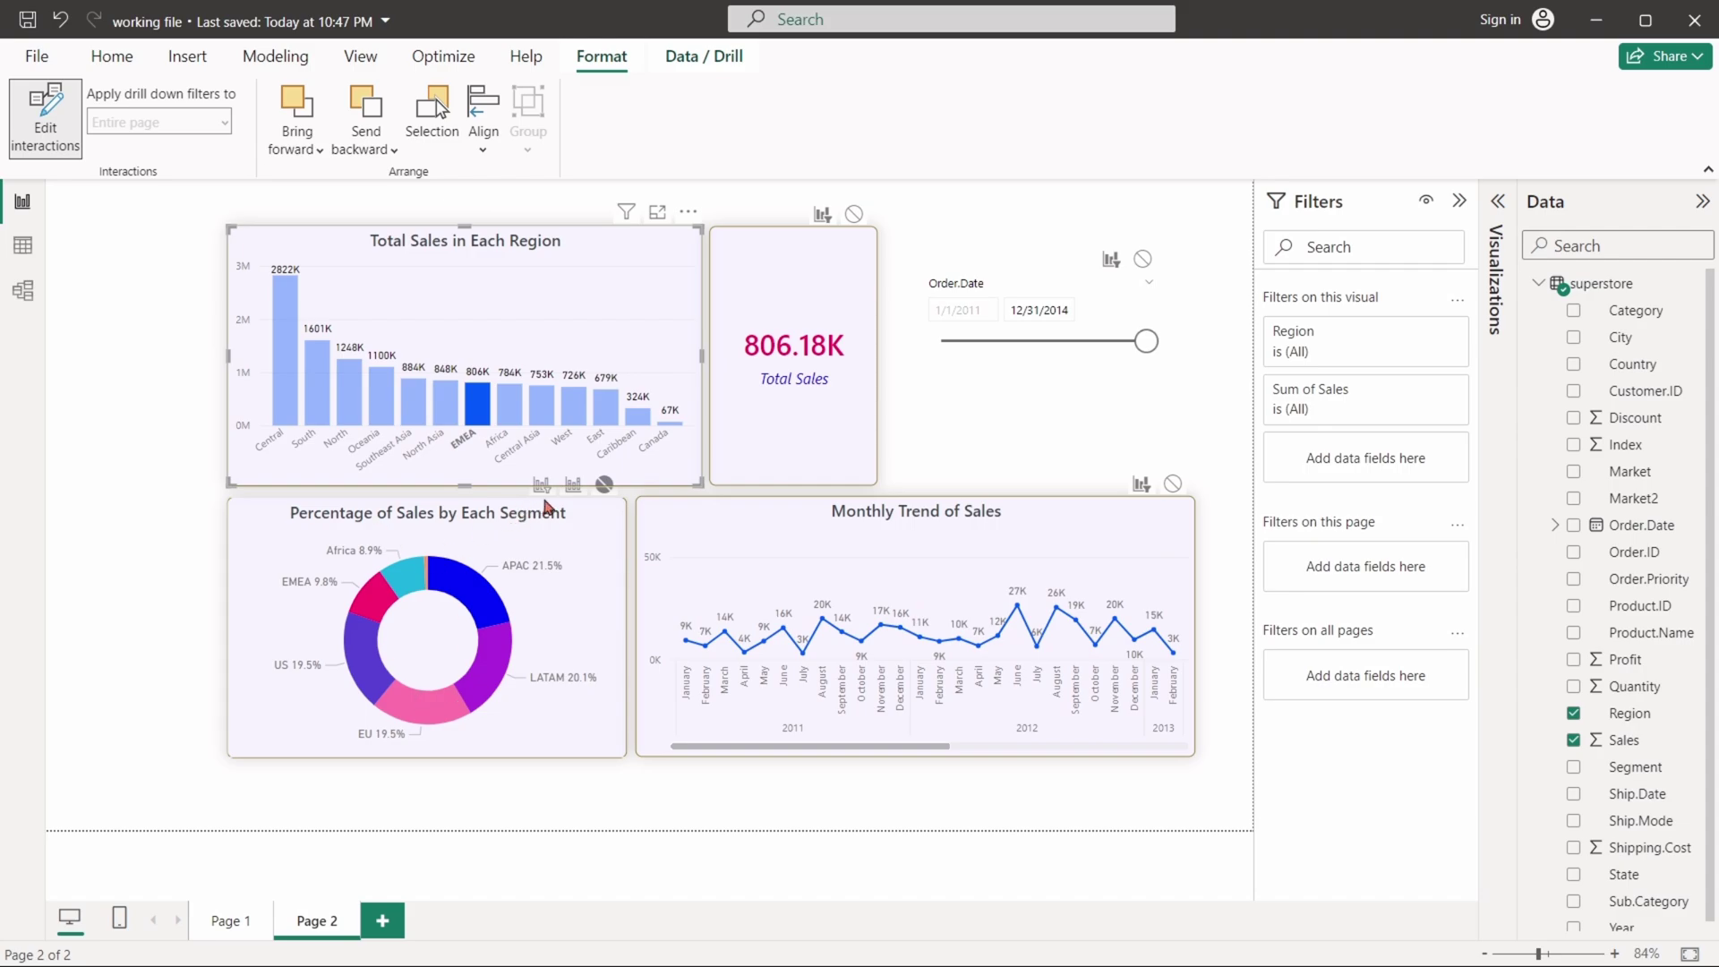
# Step: Set the Order.Date slicer's interaction to None on the donut and trend chart, then test the slider
pyautogui.click(943, 426)
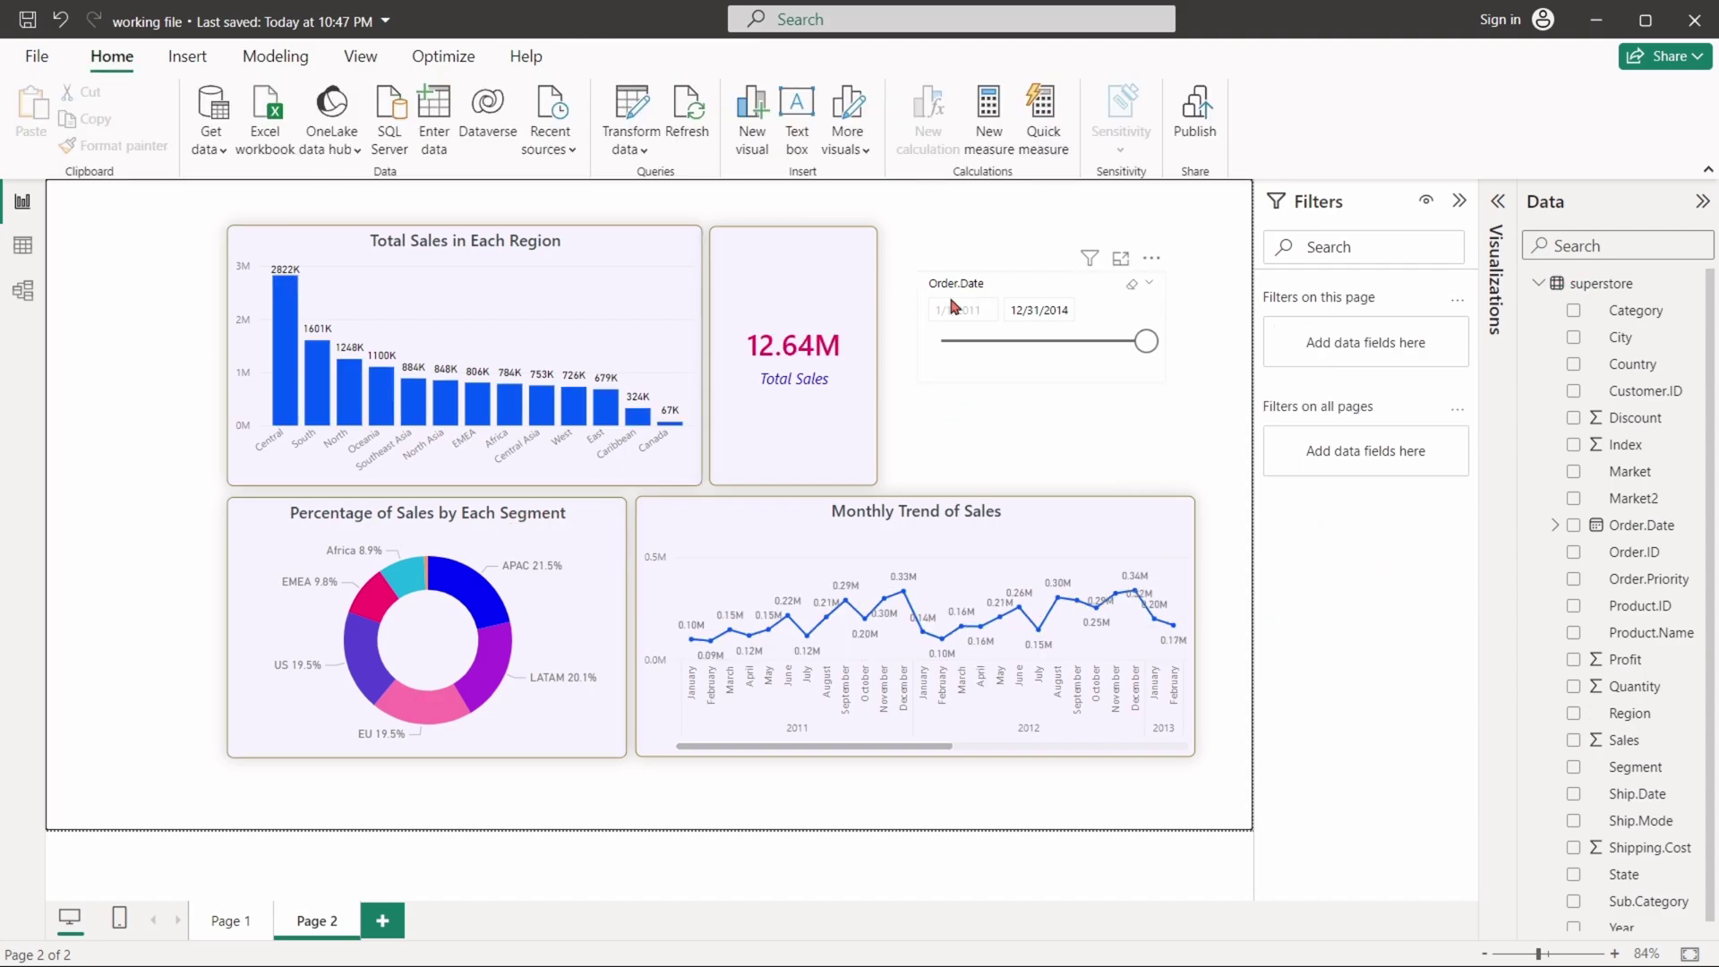
pyautogui.click(984, 299)
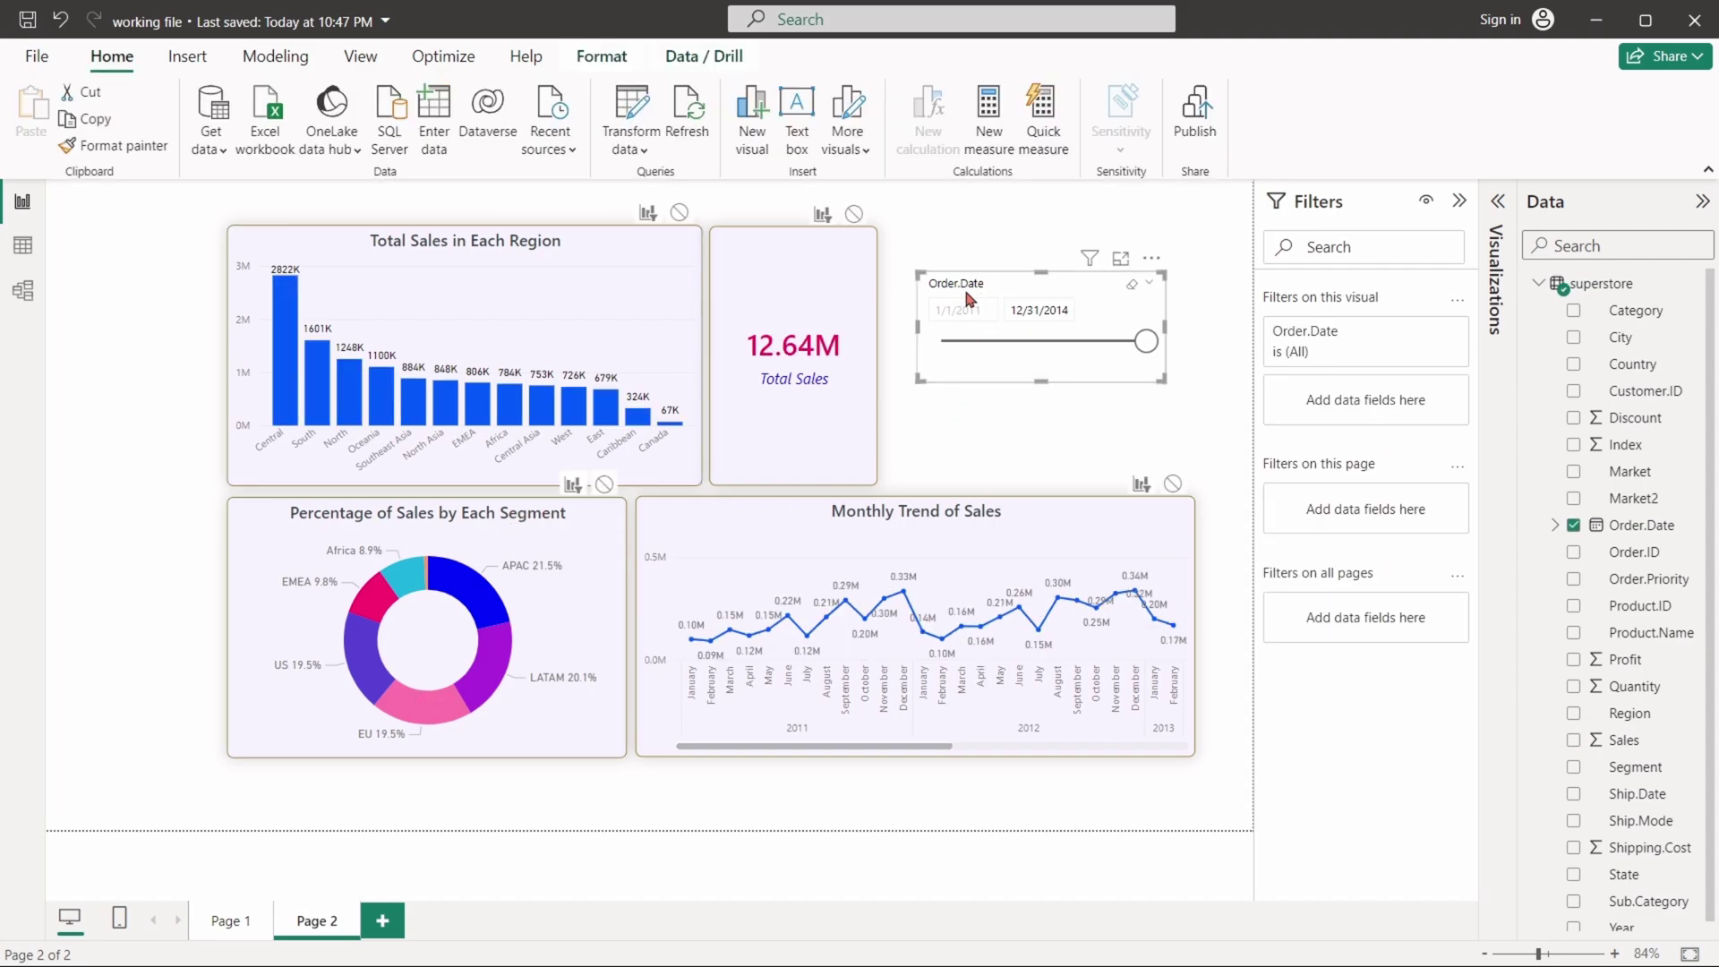
pyautogui.click(606, 487)
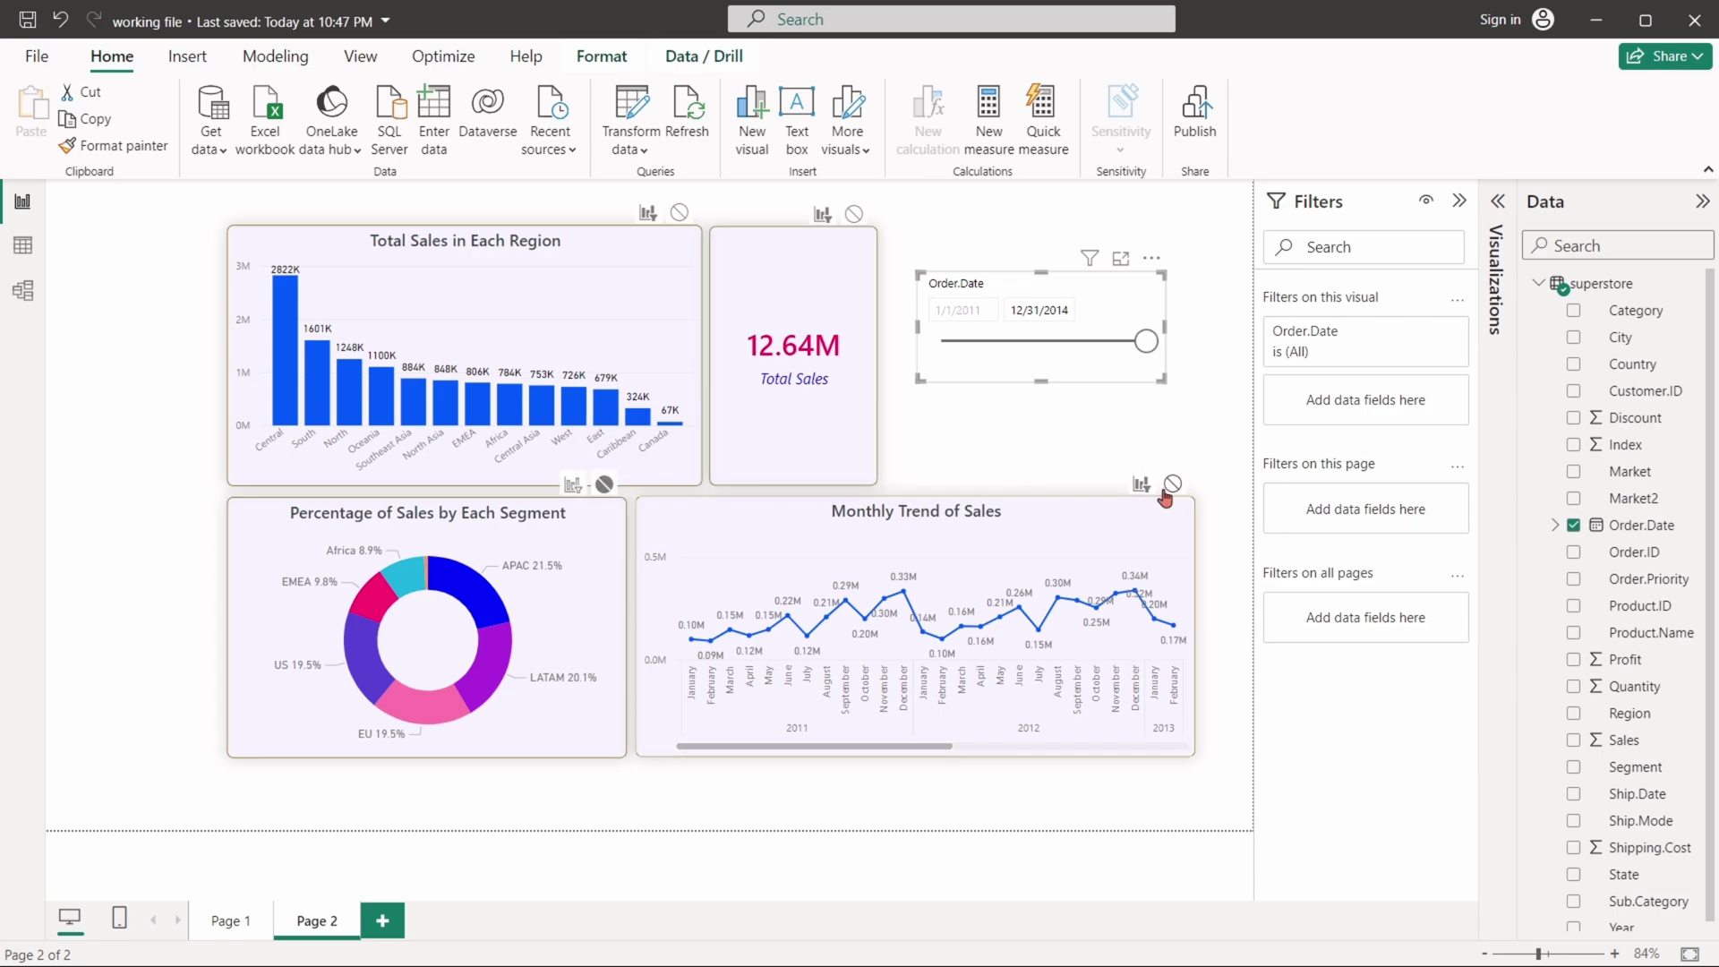
pyautogui.click(1173, 485)
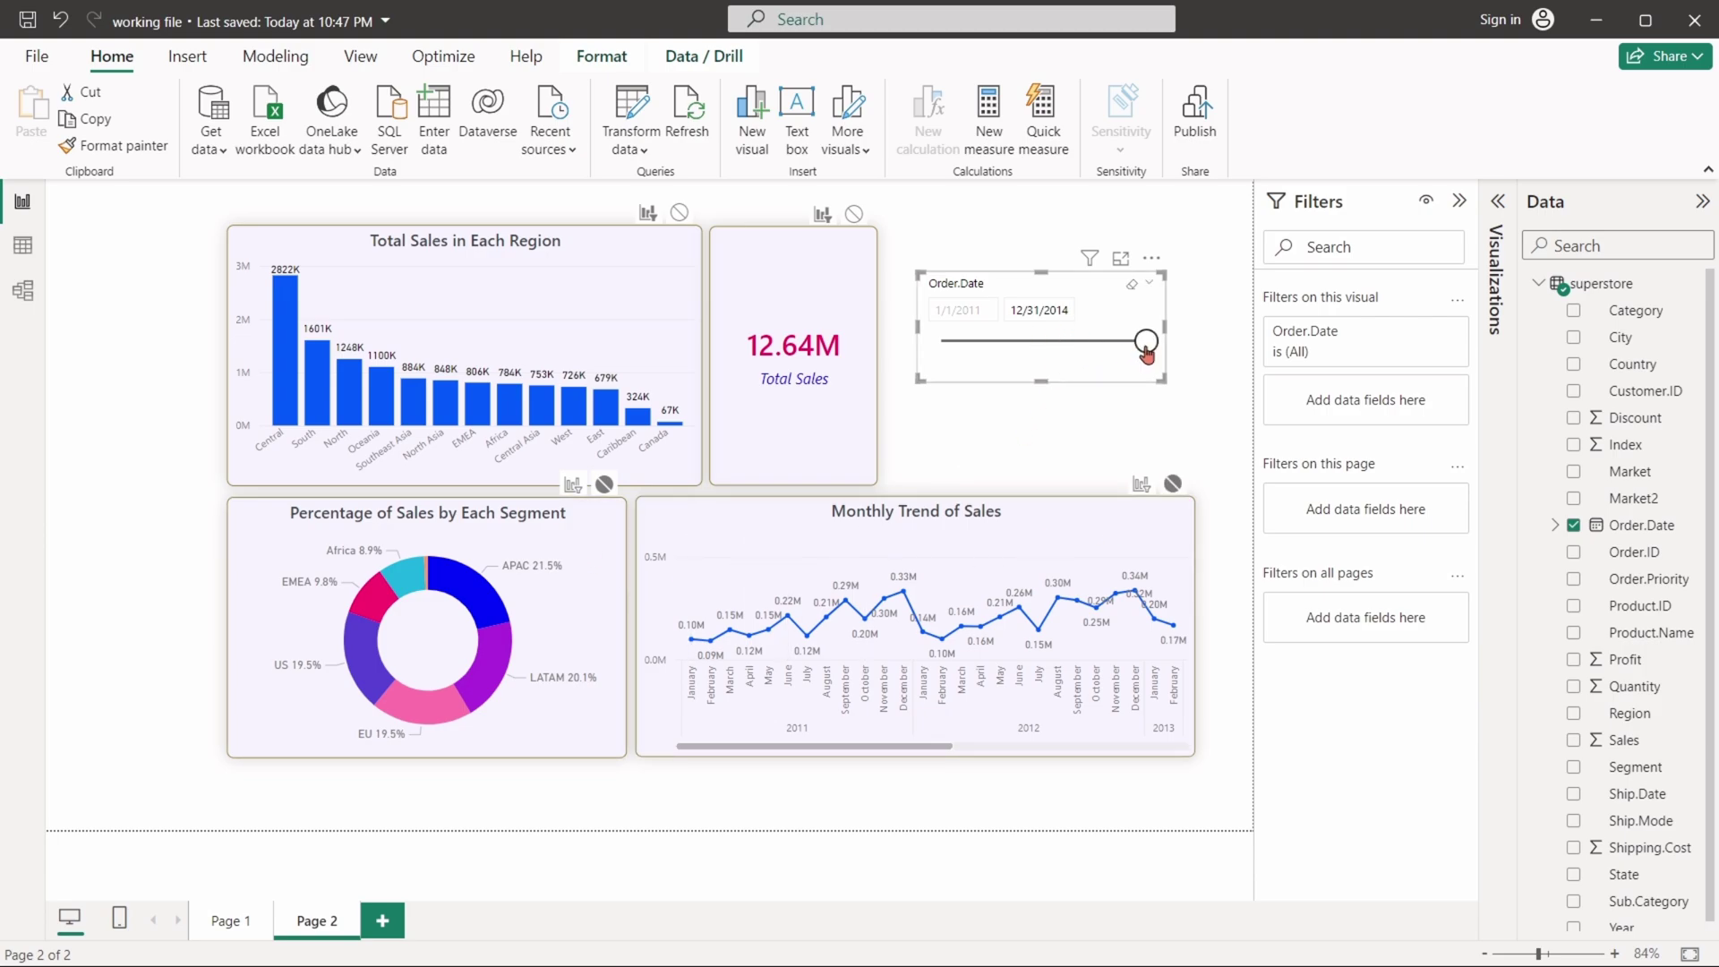
pyautogui.moveTo(1147, 352); pyautogui.dragTo(1046, 344)
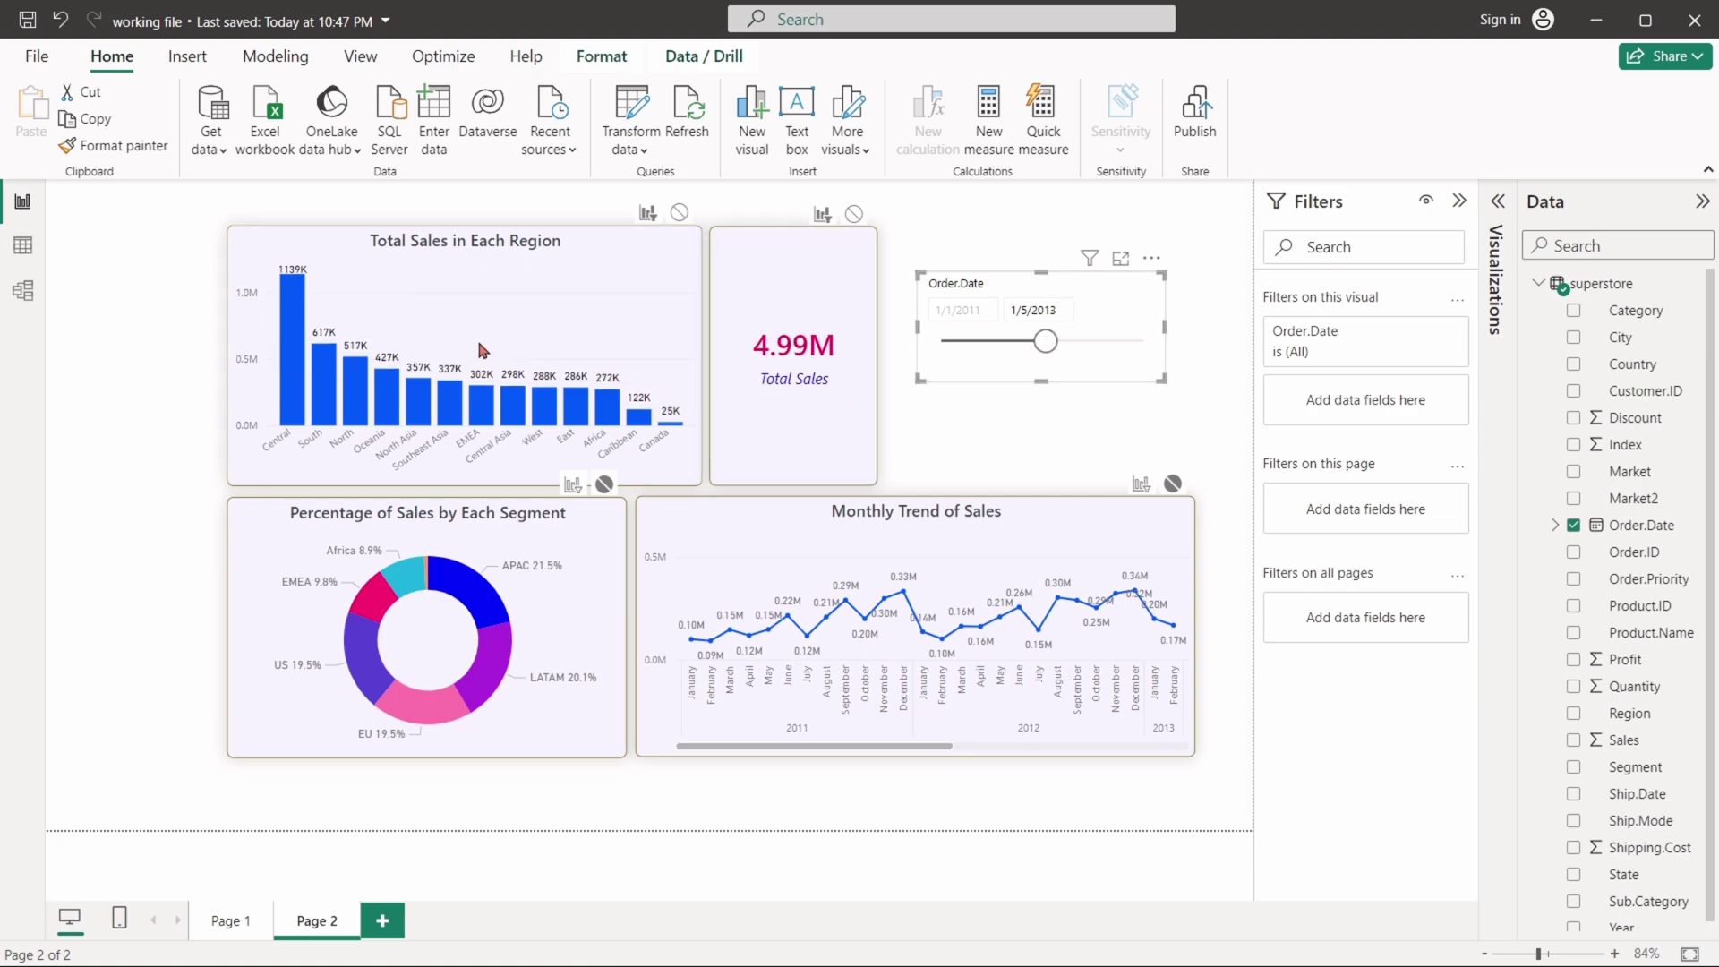
pyautogui.moveTo(1045, 341); pyautogui.dragTo(1150, 348)
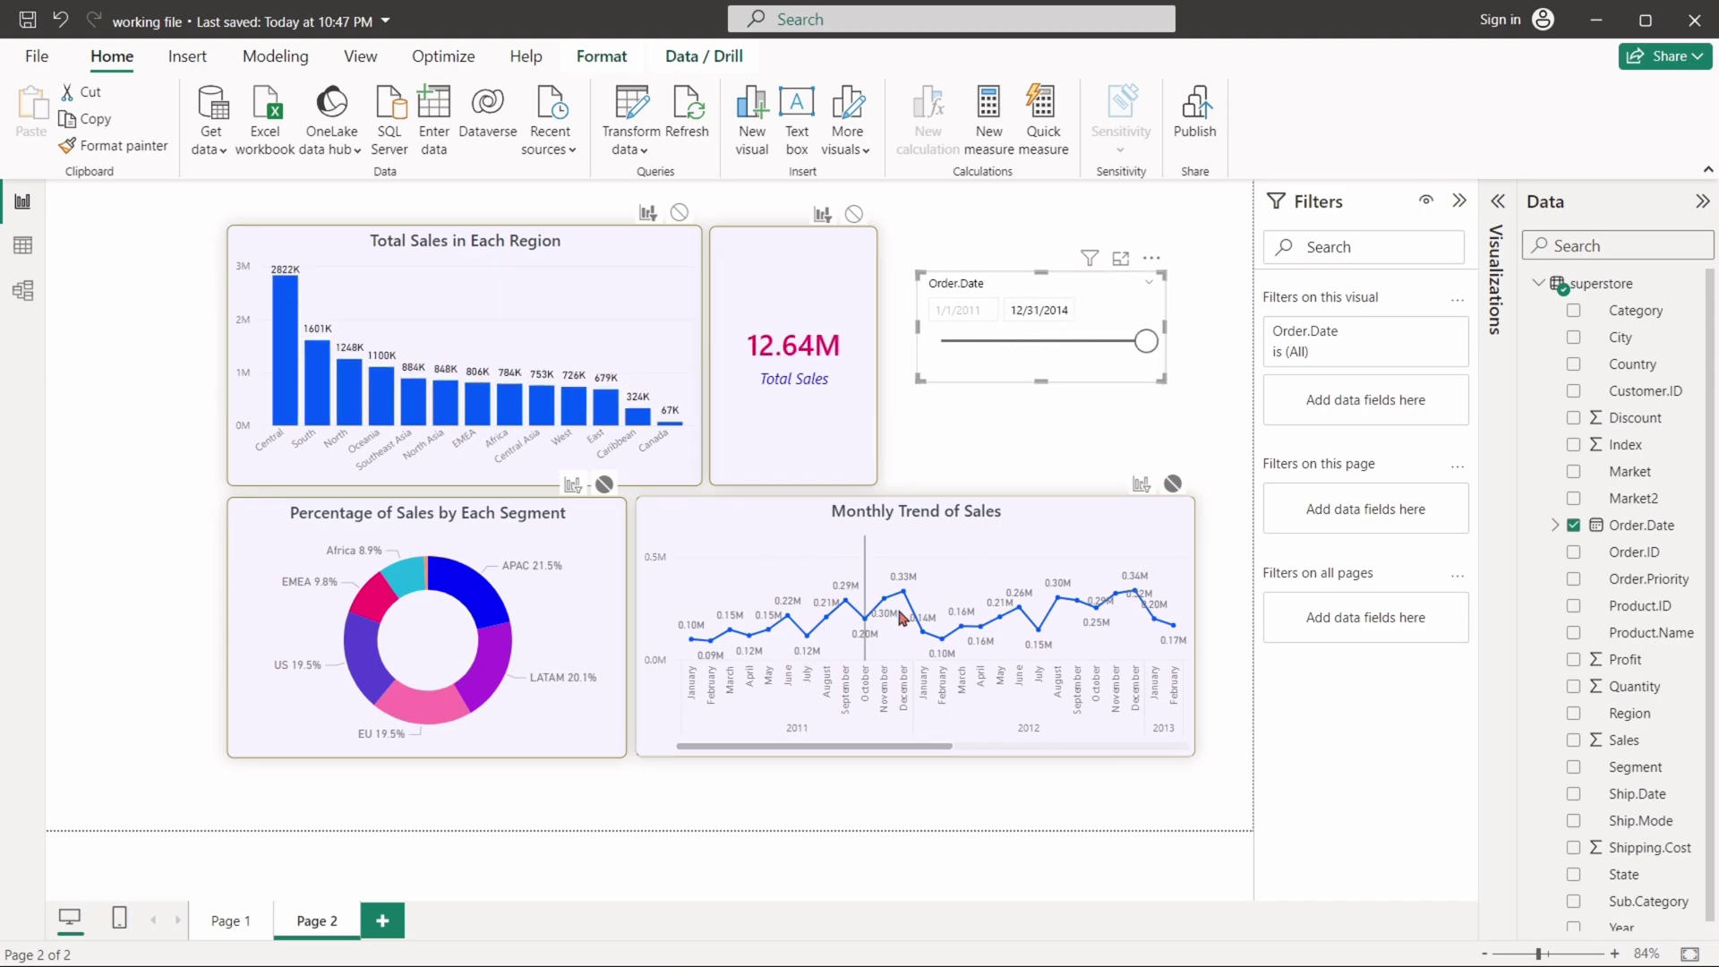
pyautogui.click(1028, 453)
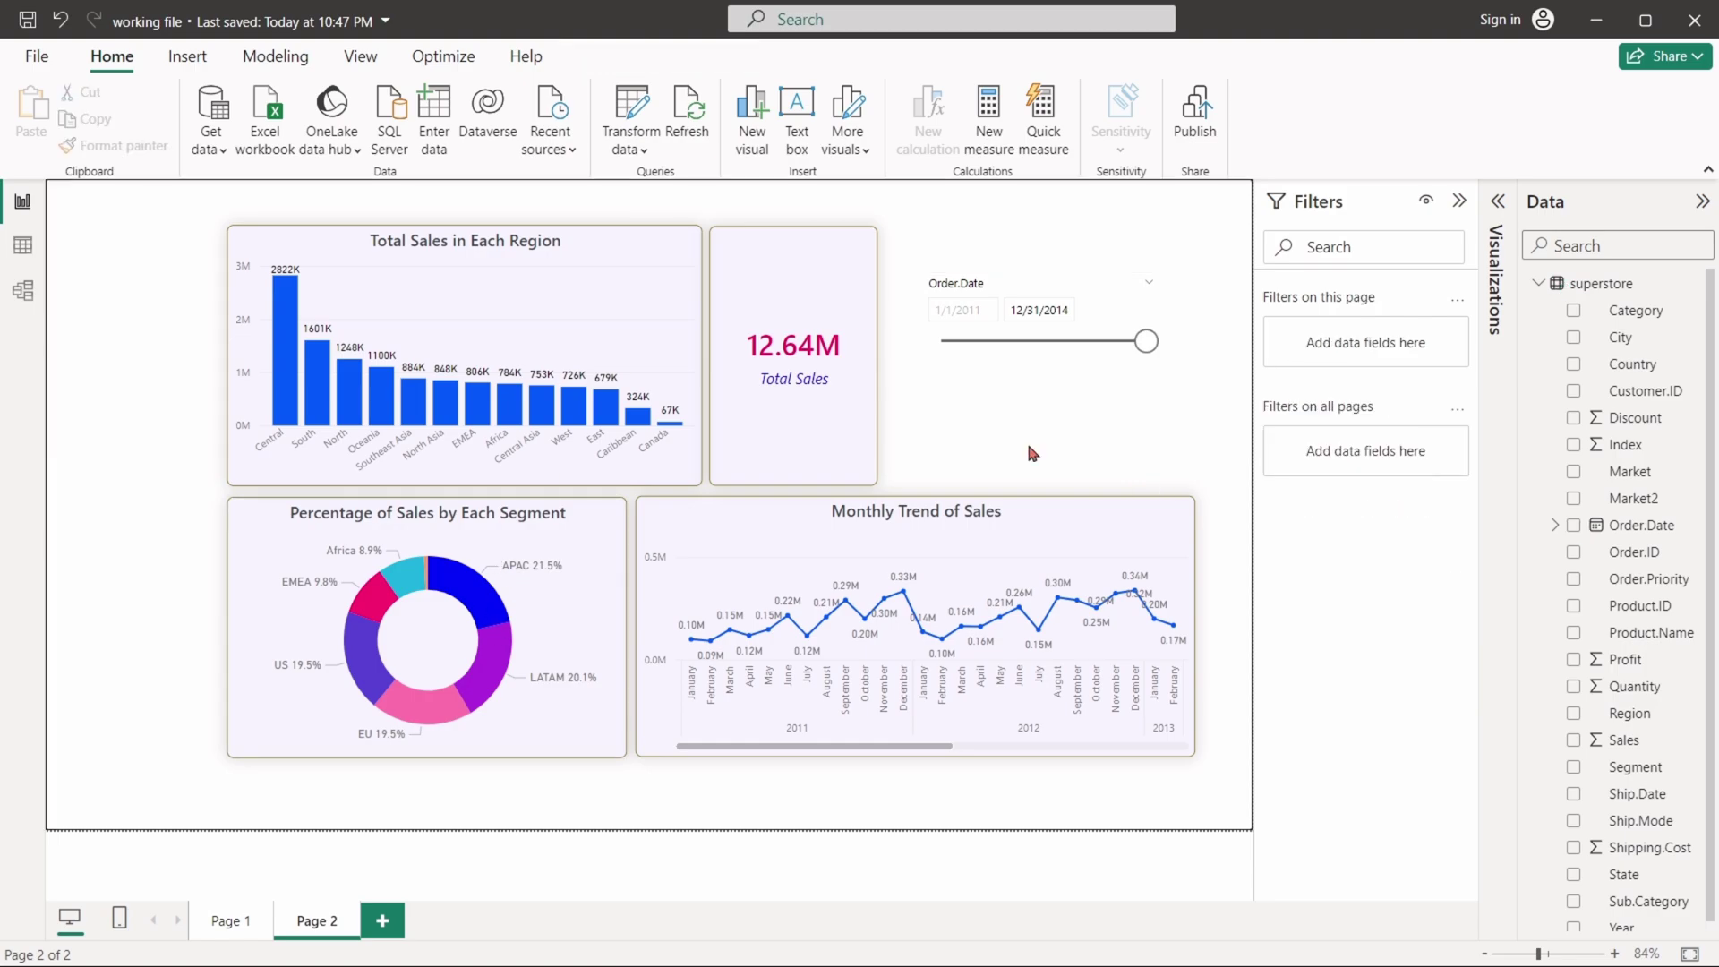
pyautogui.click(1123, 357)
pyautogui.click(640, 813)
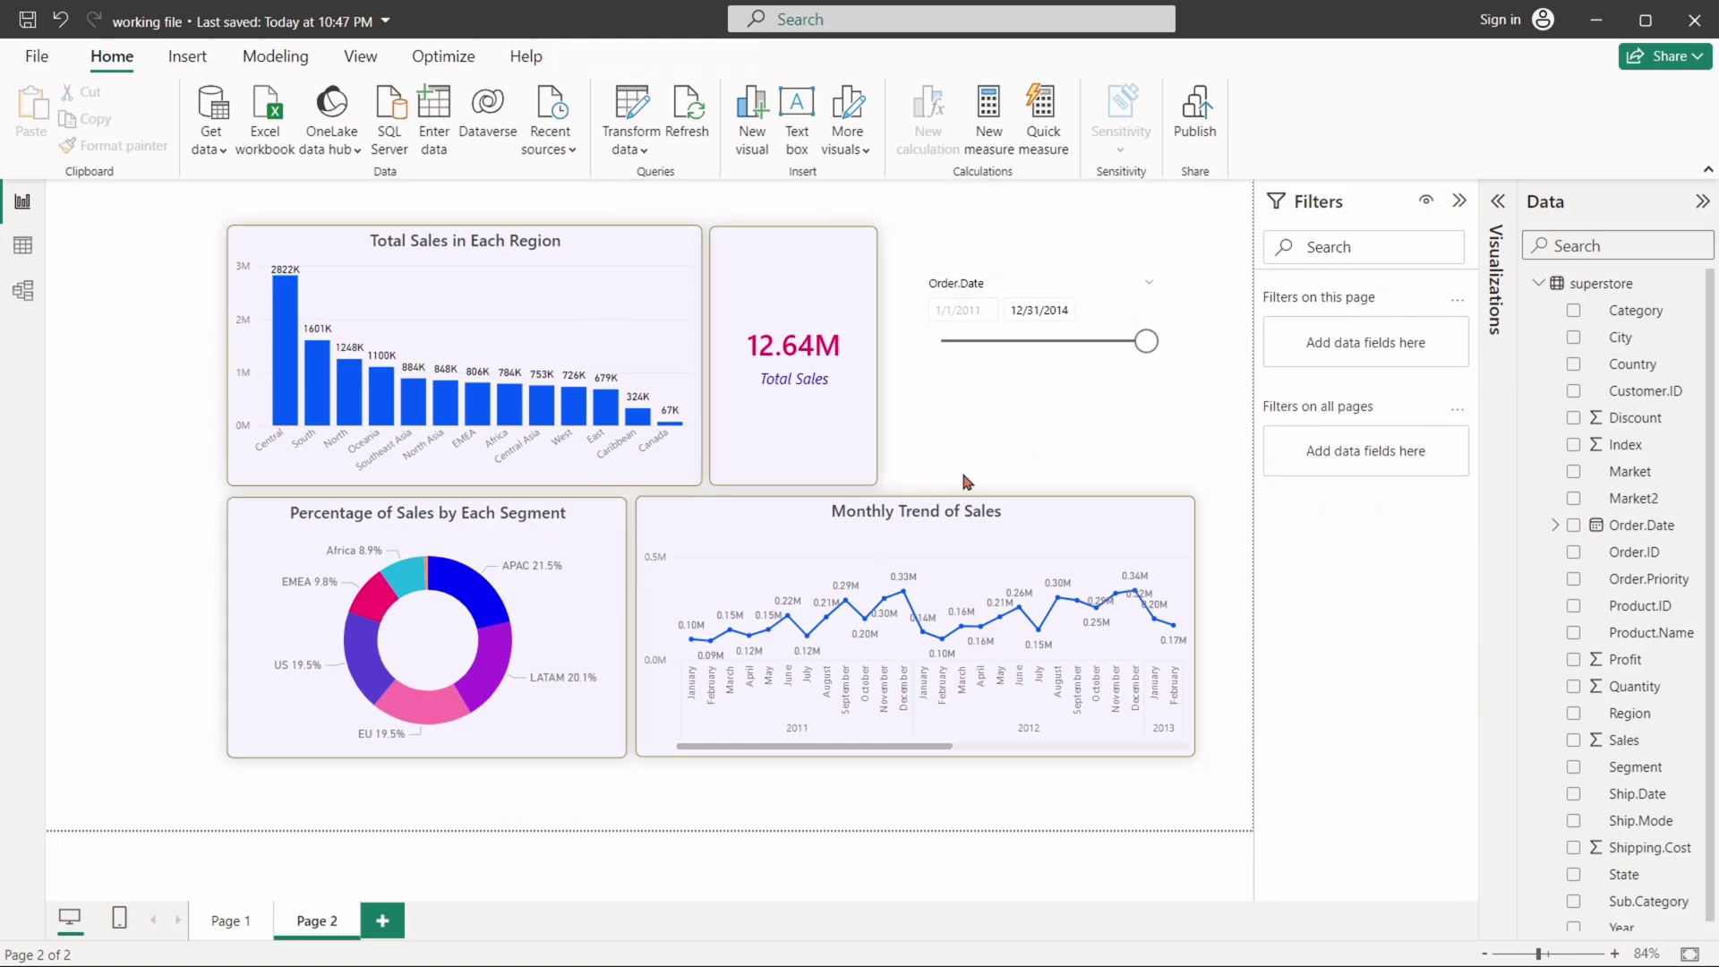